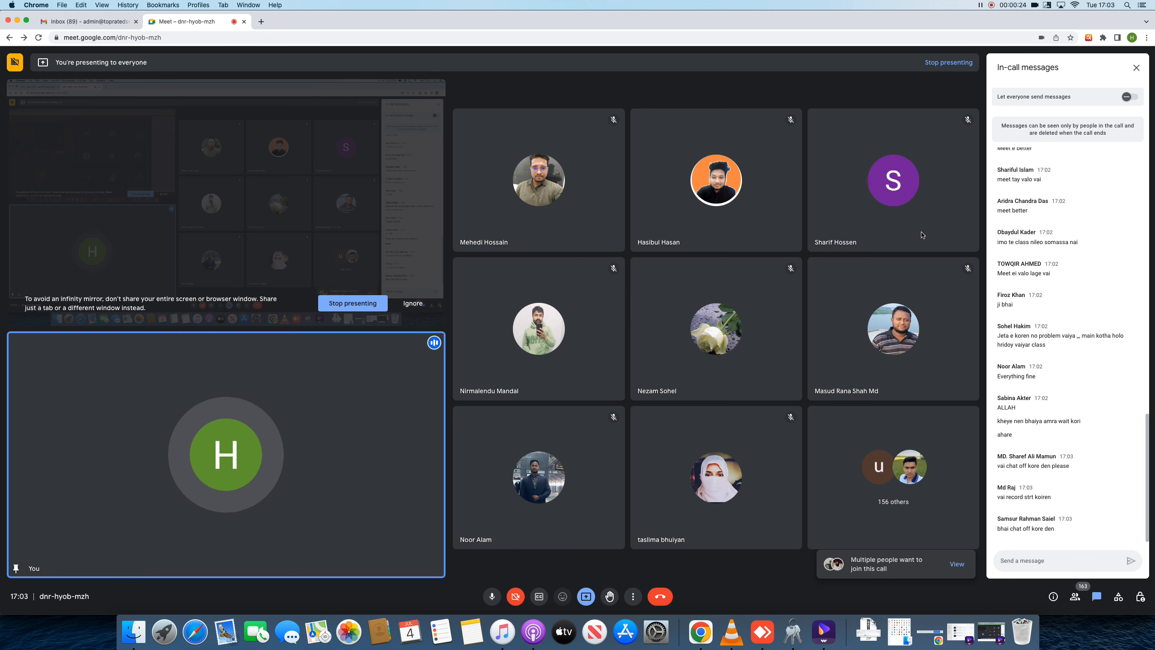
Search Google for 'bravetello' in a new tab, then bring the other Chrome window forward
click(261, 23)
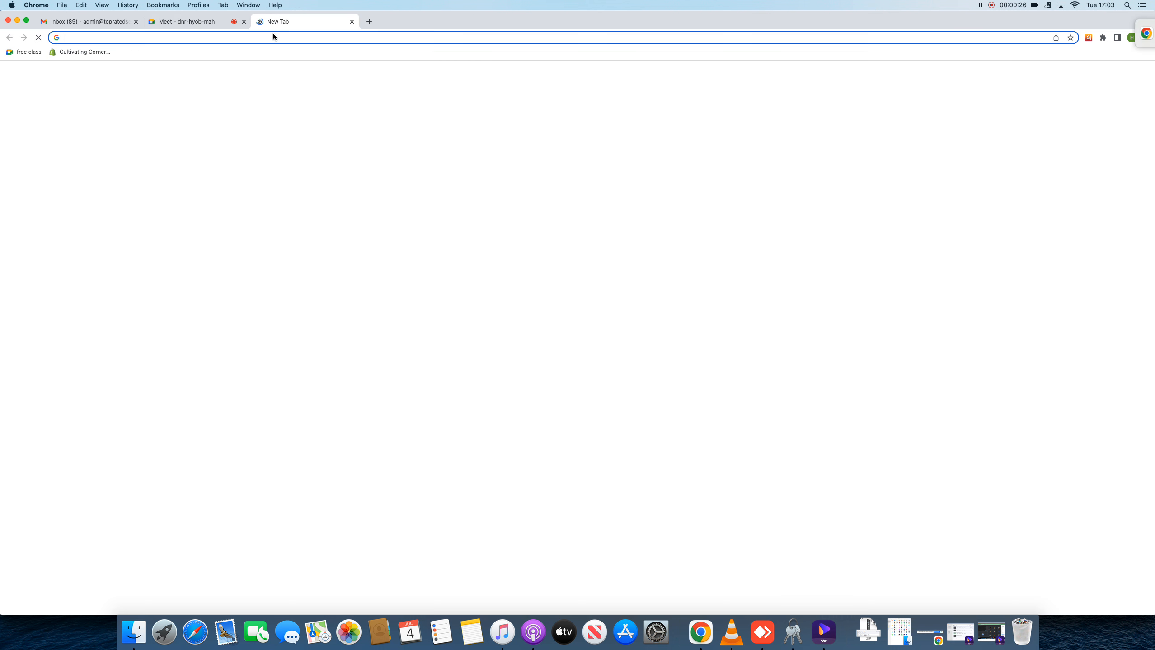
text(dyne)
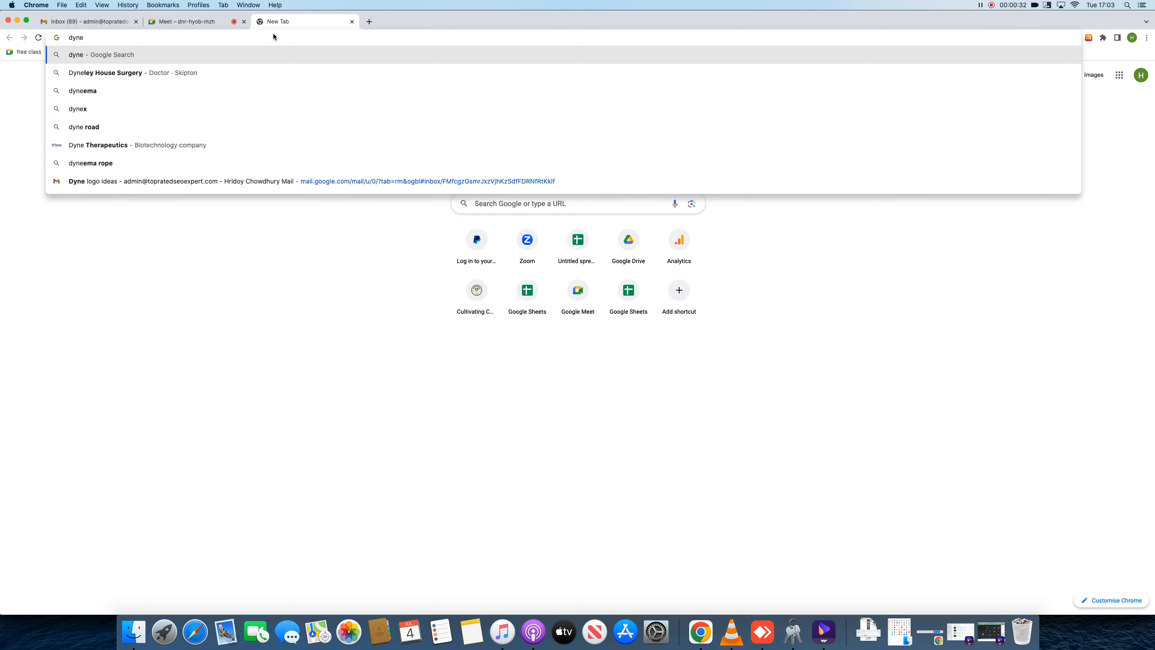
key(BackSpace)
key(BackSpace)
key(BackSpace)
key(BackSpace)
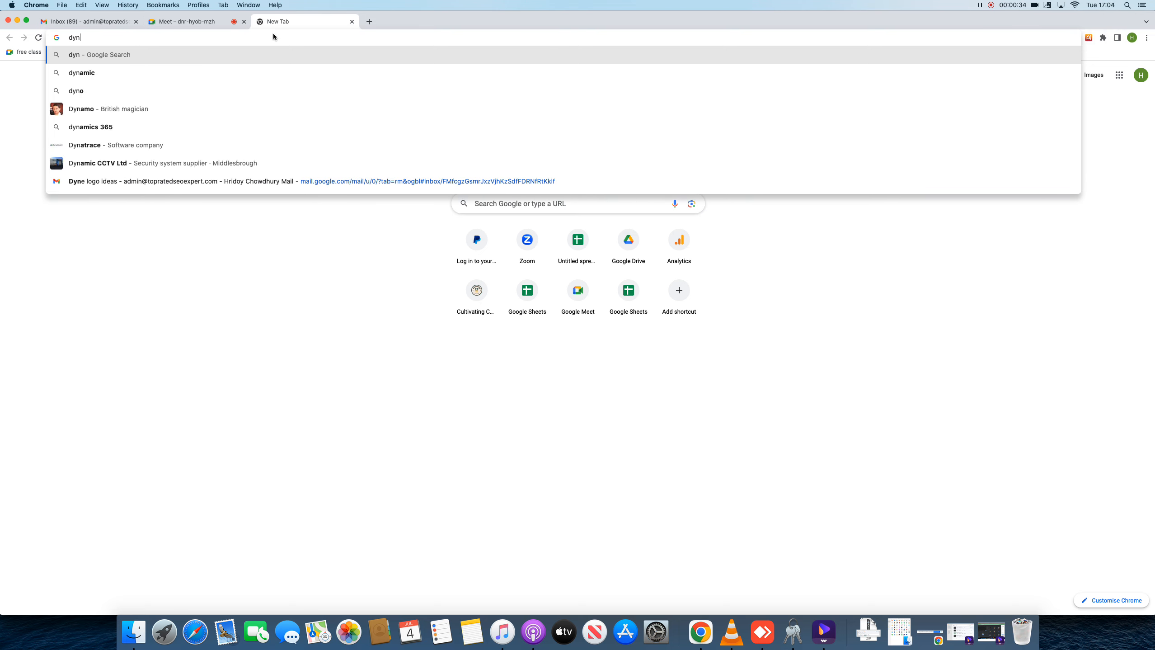
text(brav)
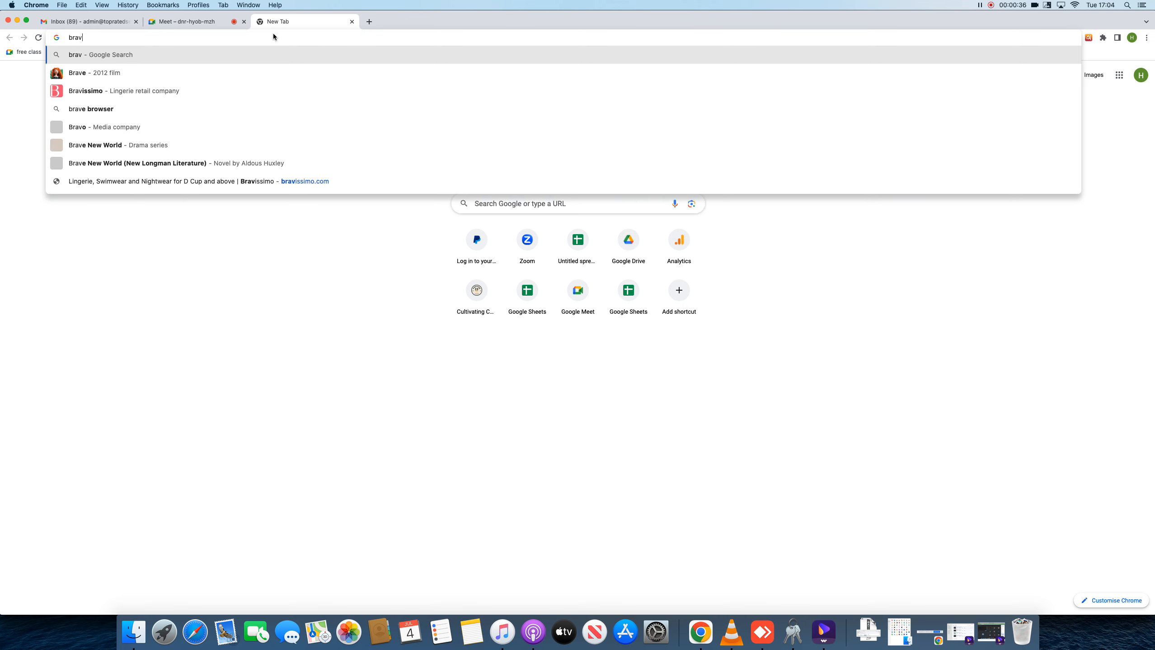
text(etello)
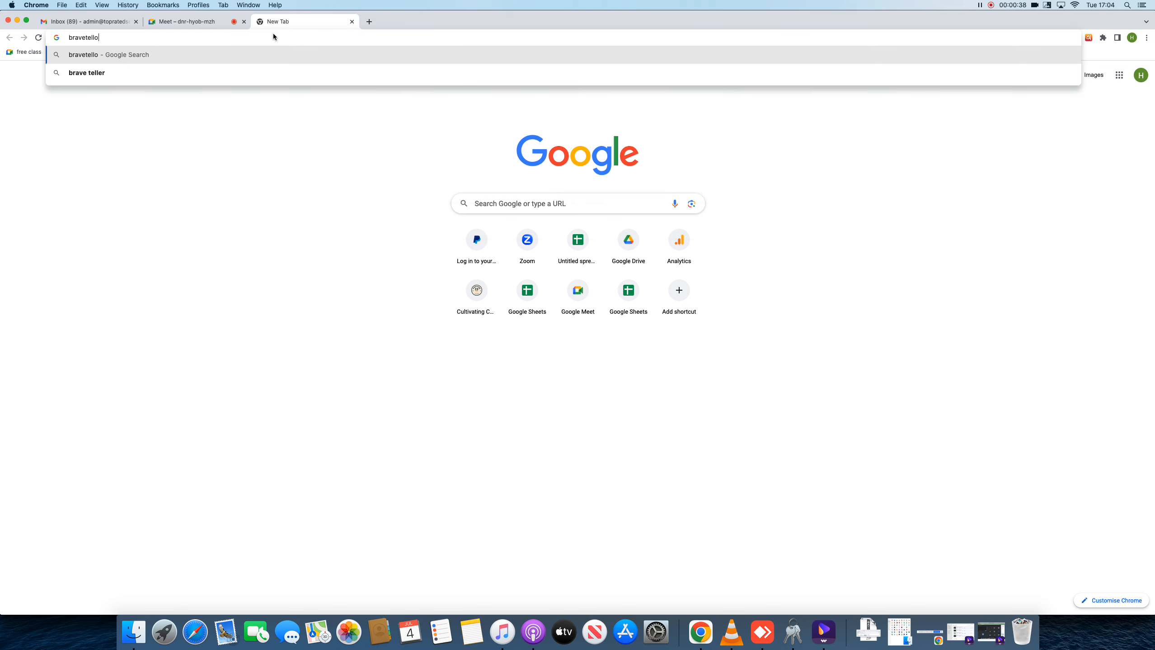
key(Return)
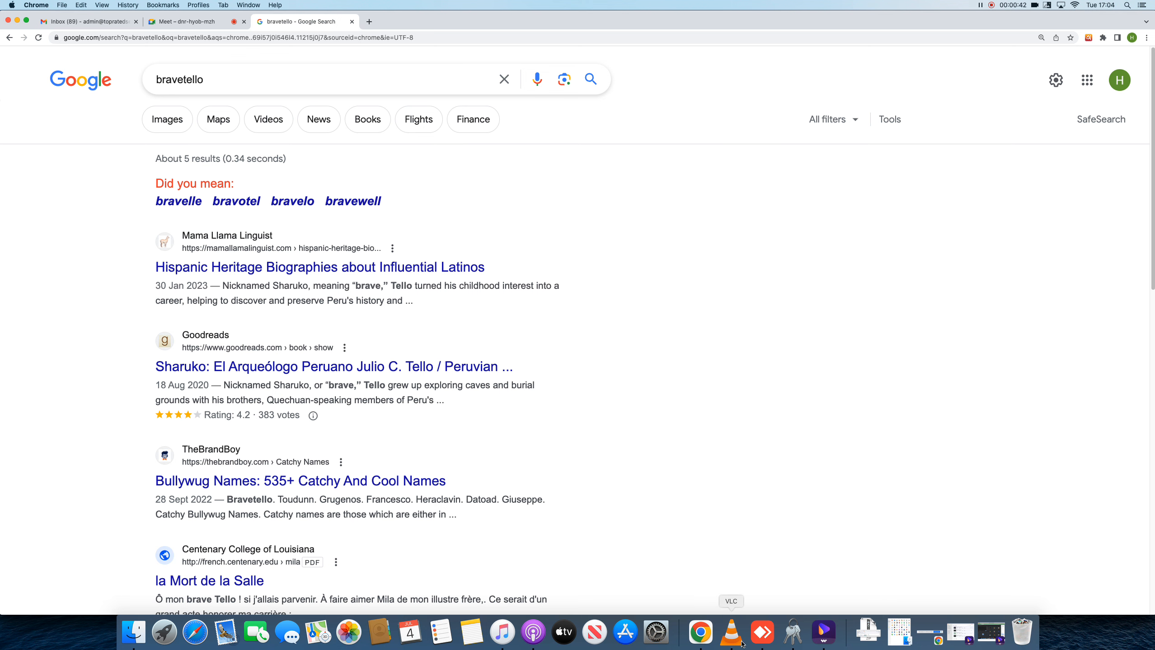
right_click(701, 632)
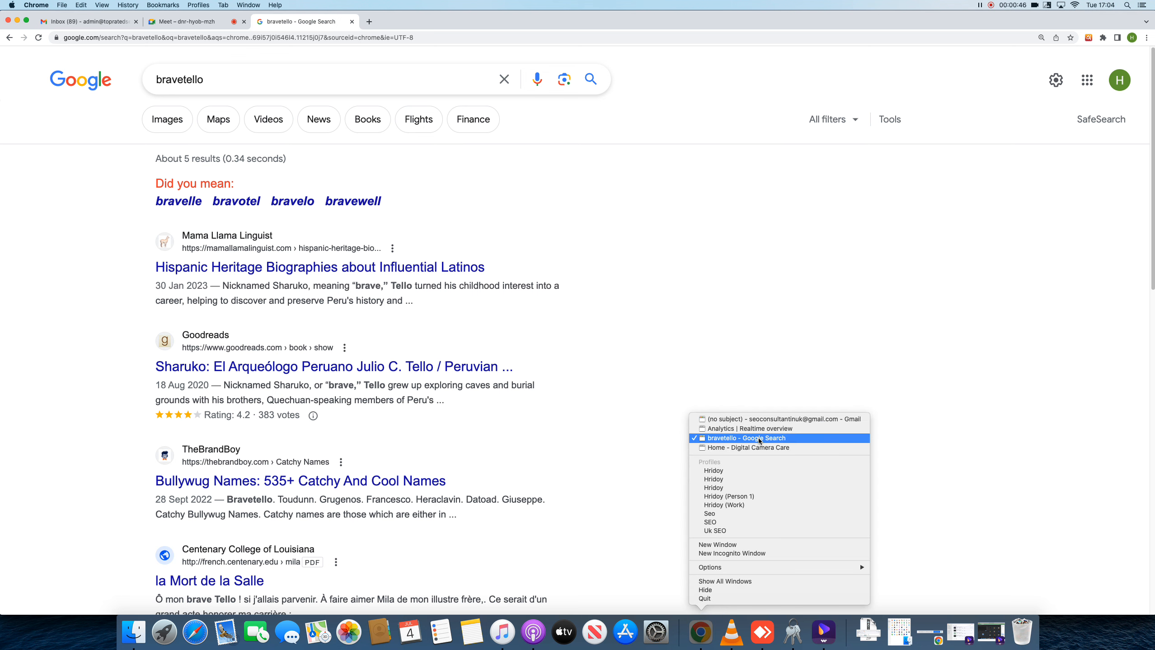
click(748, 494)
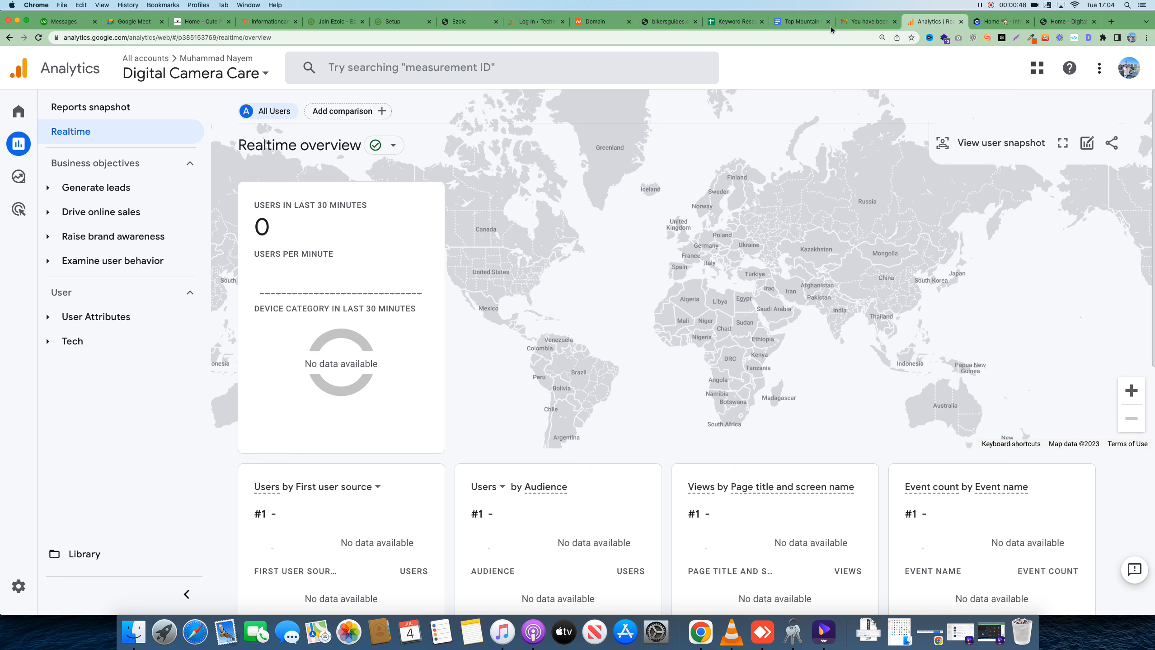
Open bravotello.com's Procreate iPad article in a new tab and trim the URL to reach the home page
key(super+t)
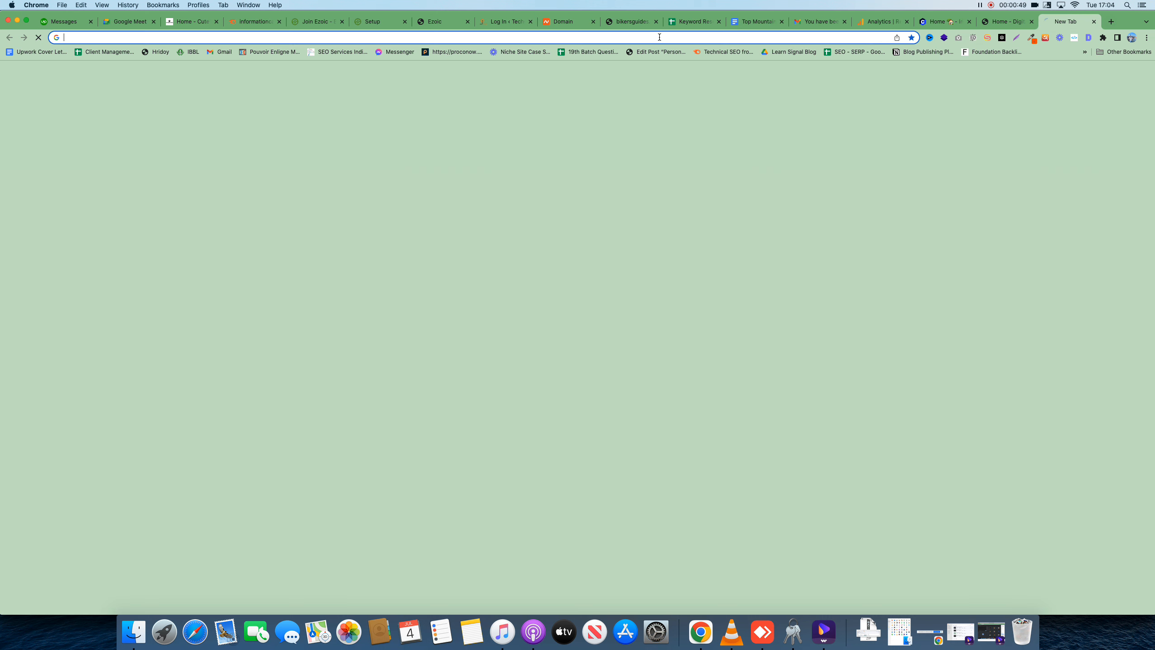
click(656, 37)
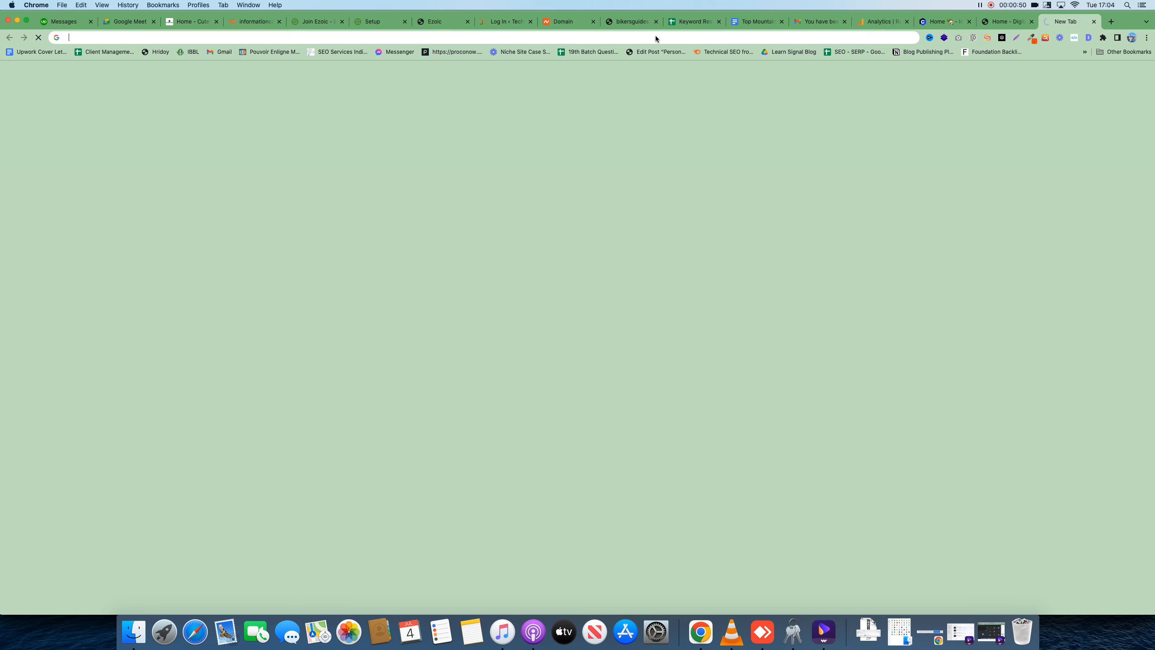
text(brave)
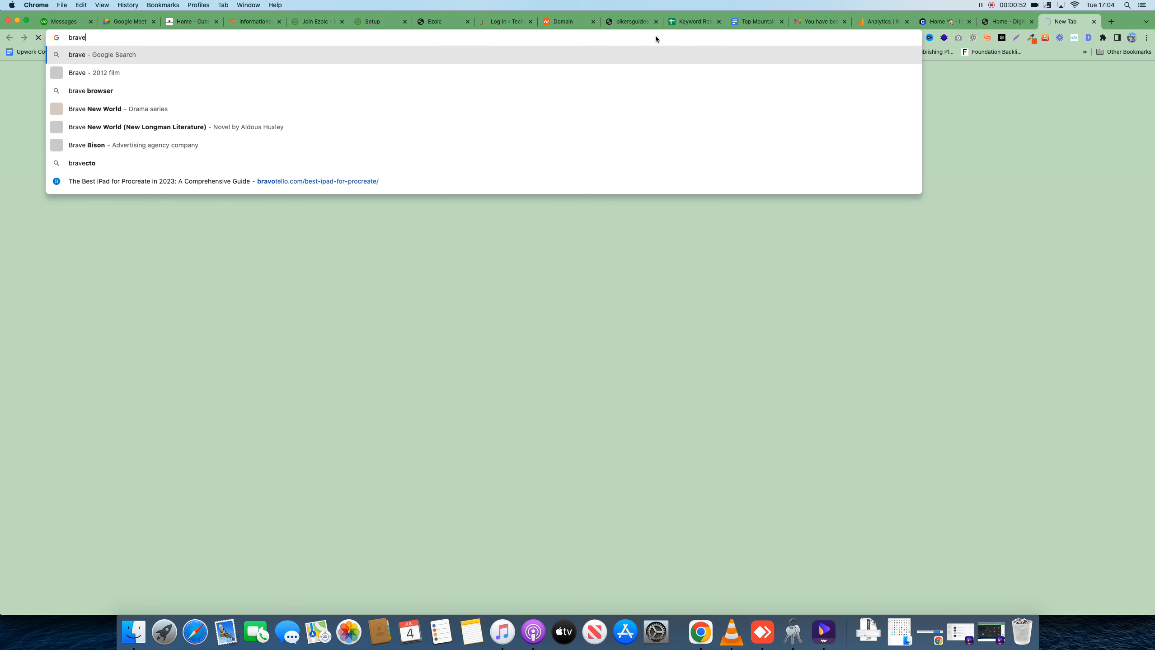
click(400, 182)
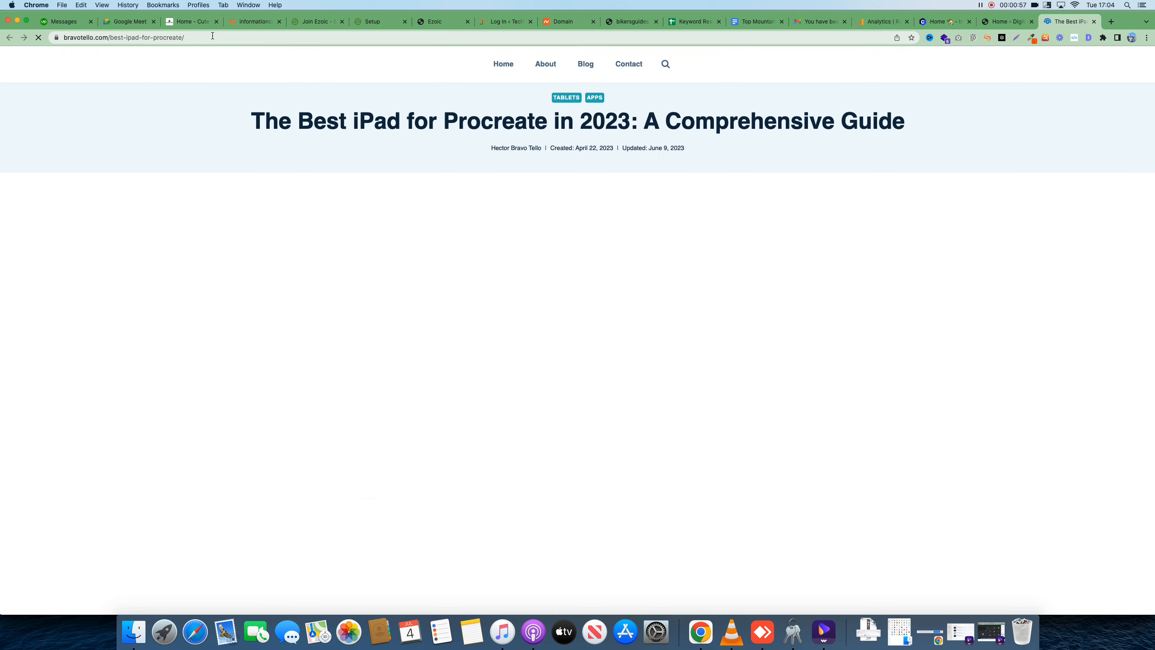
click(212, 37)
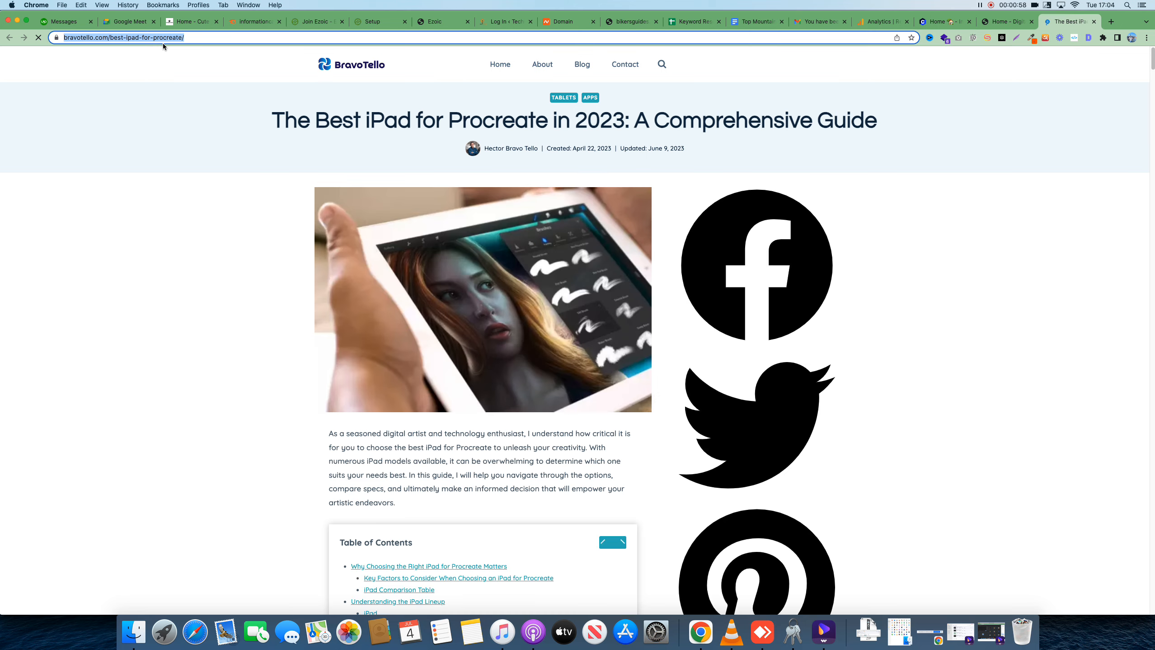
click(204, 38)
drag(132, 37, 235, 36)
key(BackSpace)
key(Return)
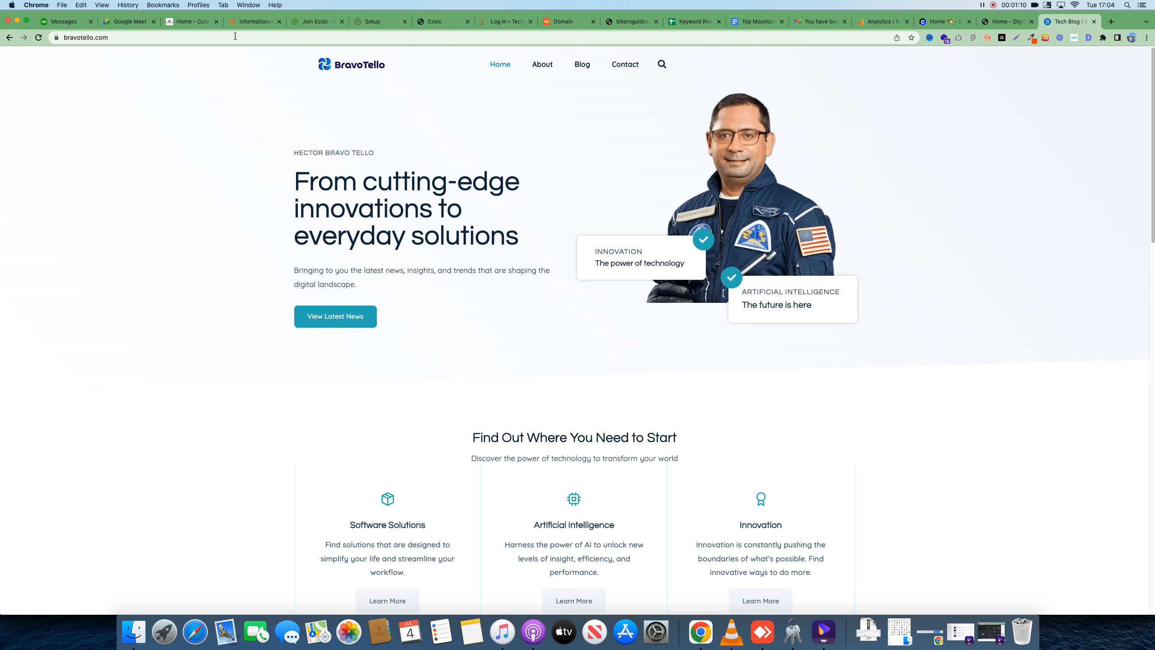
Close twelve leftover tabs, including Ezoic, Setup, Domain, Analytics and Digital Camera Care
click(341, 22)
click(342, 21)
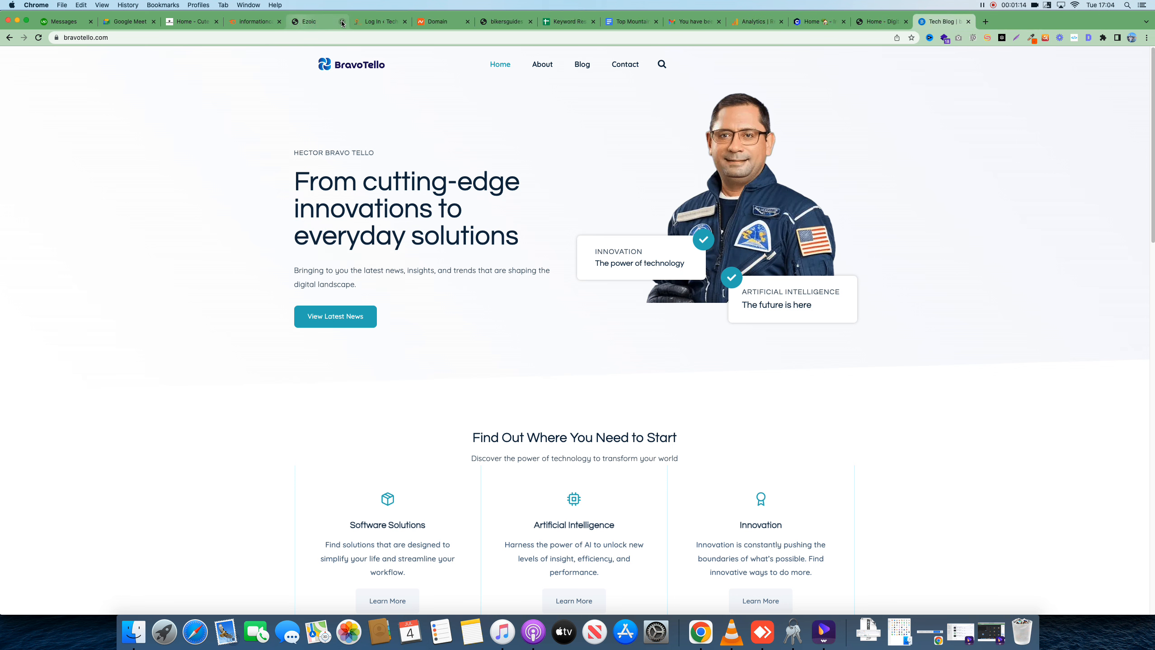
click(342, 21)
click(342, 21)
click(342, 22)
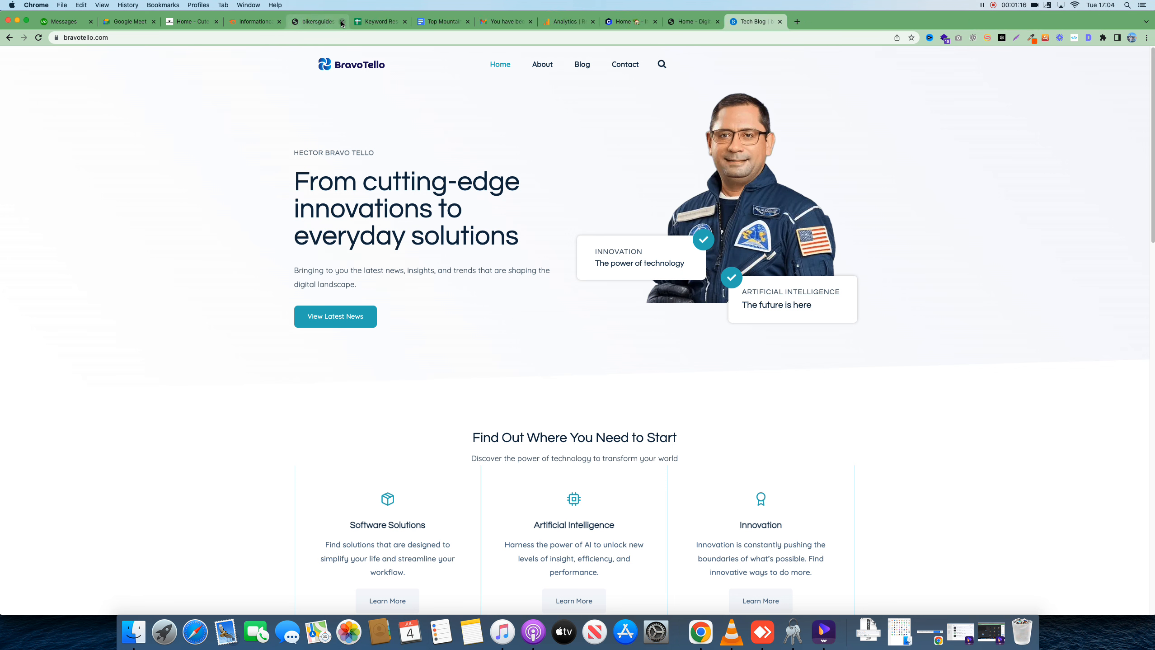
click(342, 21)
click(342, 22)
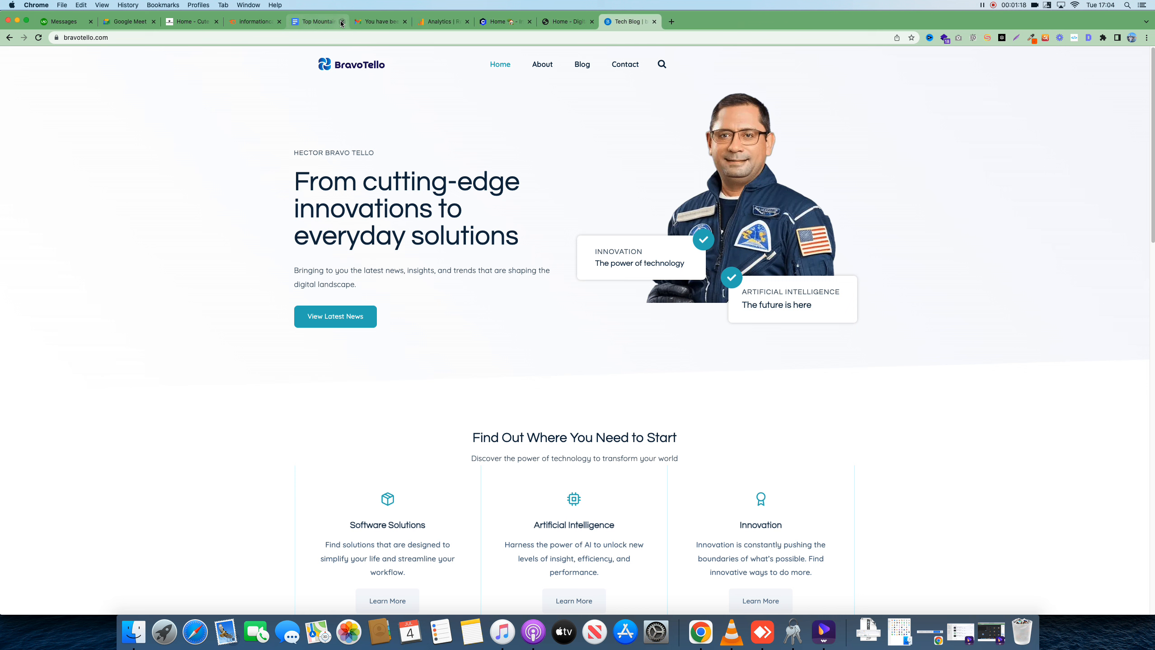
click(342, 22)
click(342, 22)
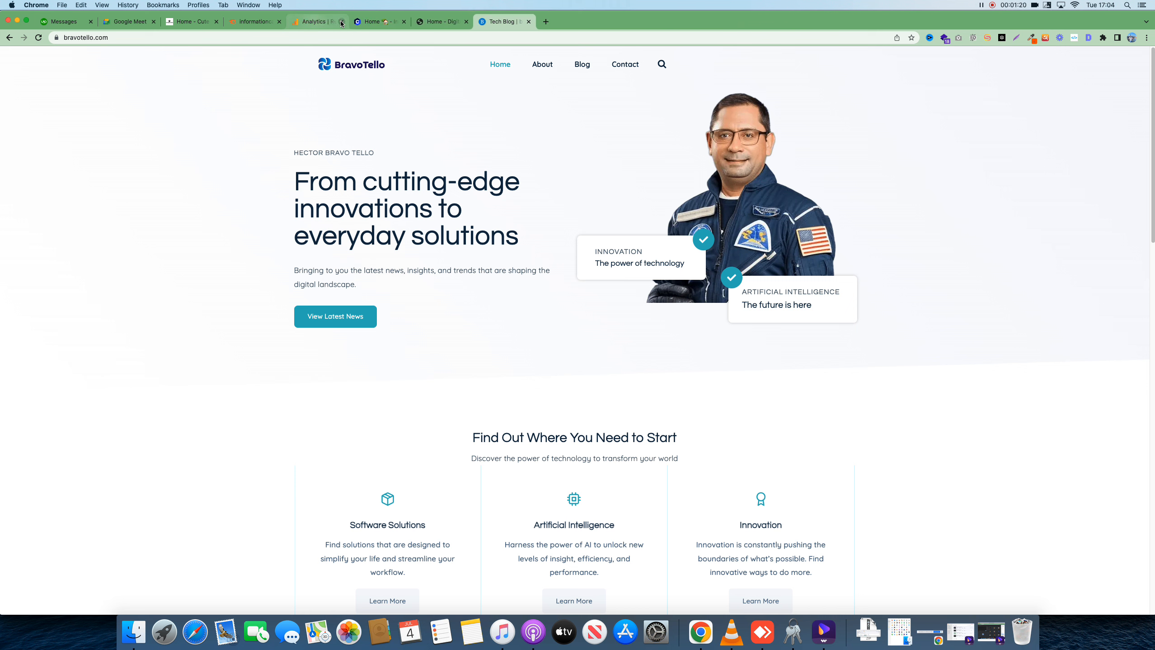
click(343, 22)
click(342, 22)
click(342, 22)
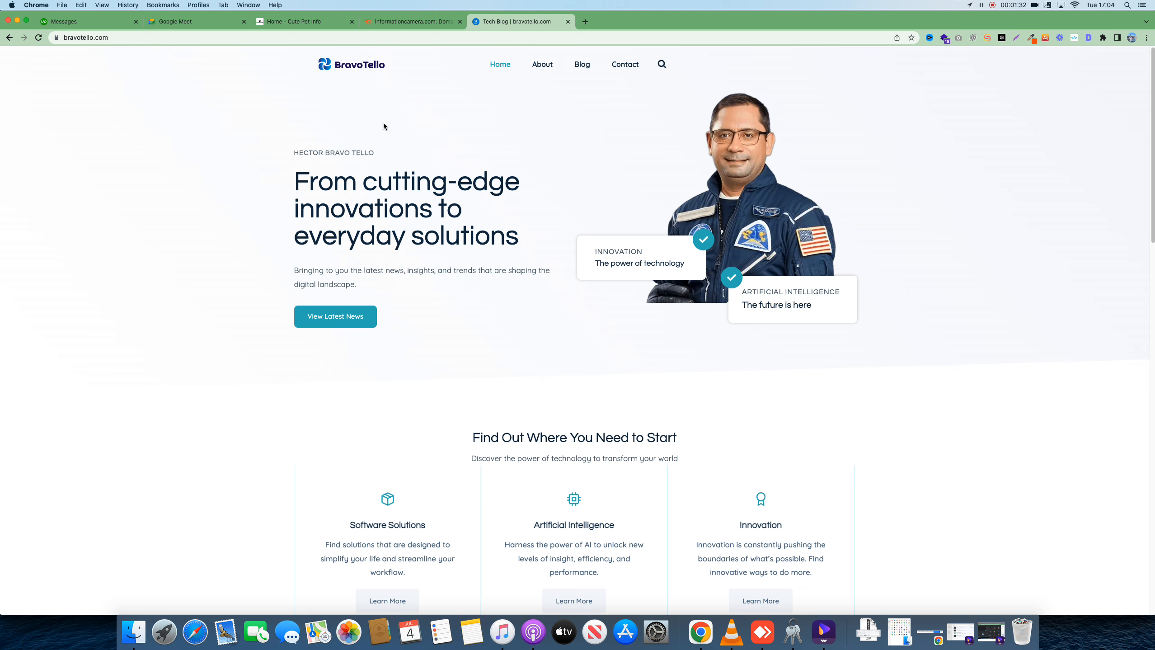
right_click(703, 630)
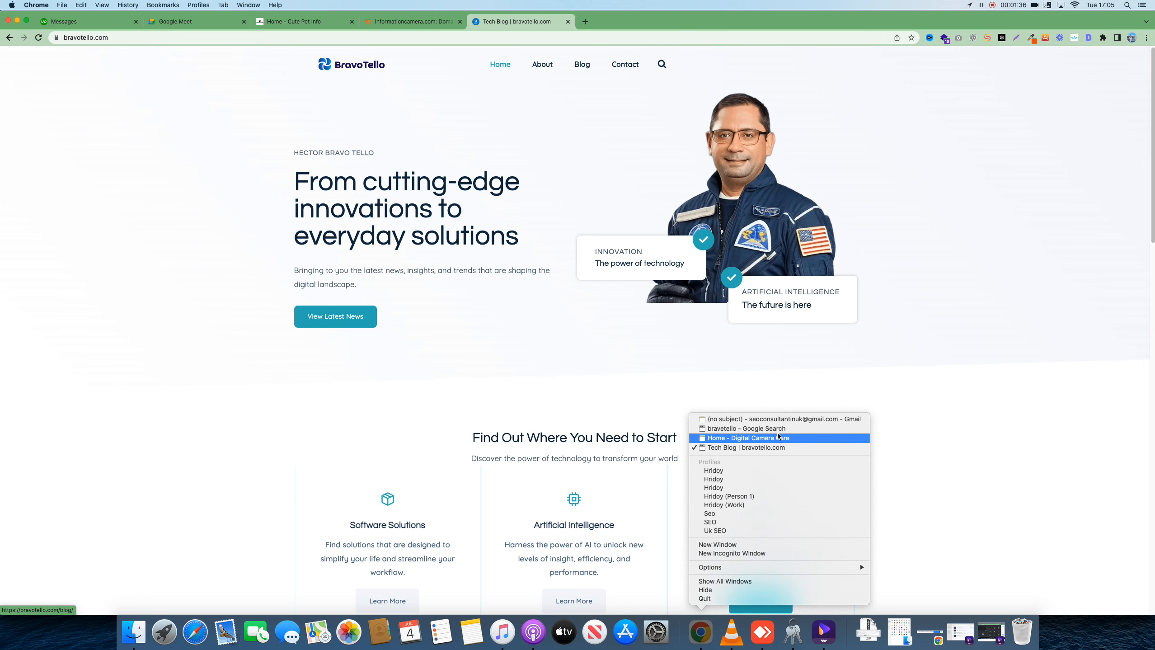
In the Meet call, admit everyone waiting and let everyone send chat messages
click(773, 505)
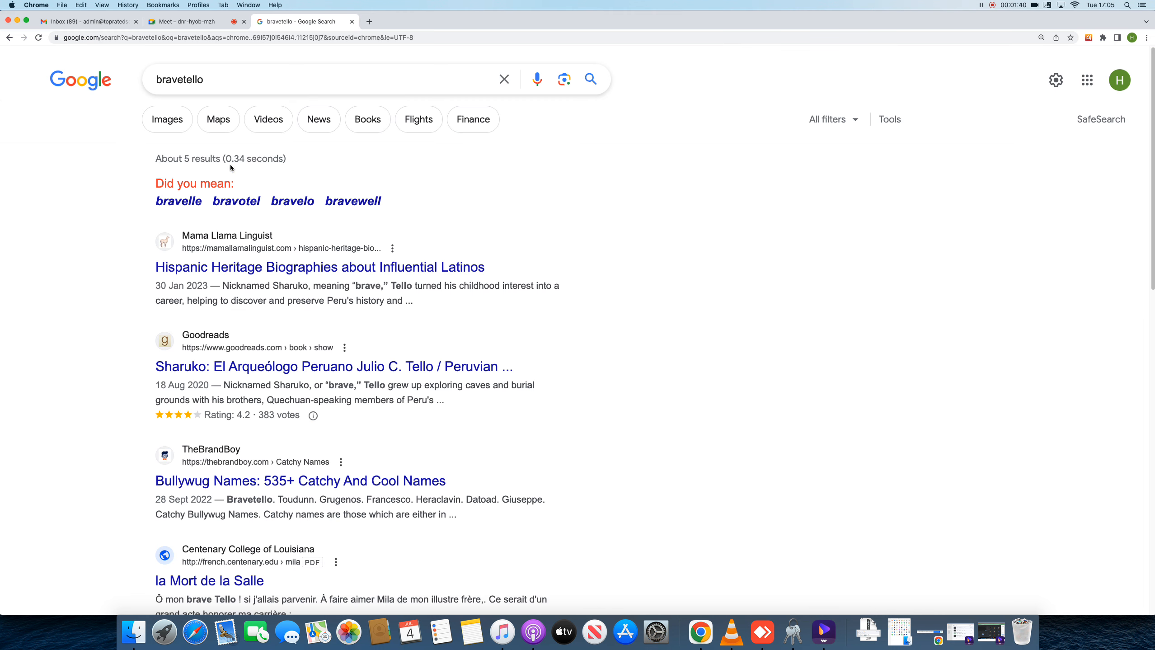
click(206, 20)
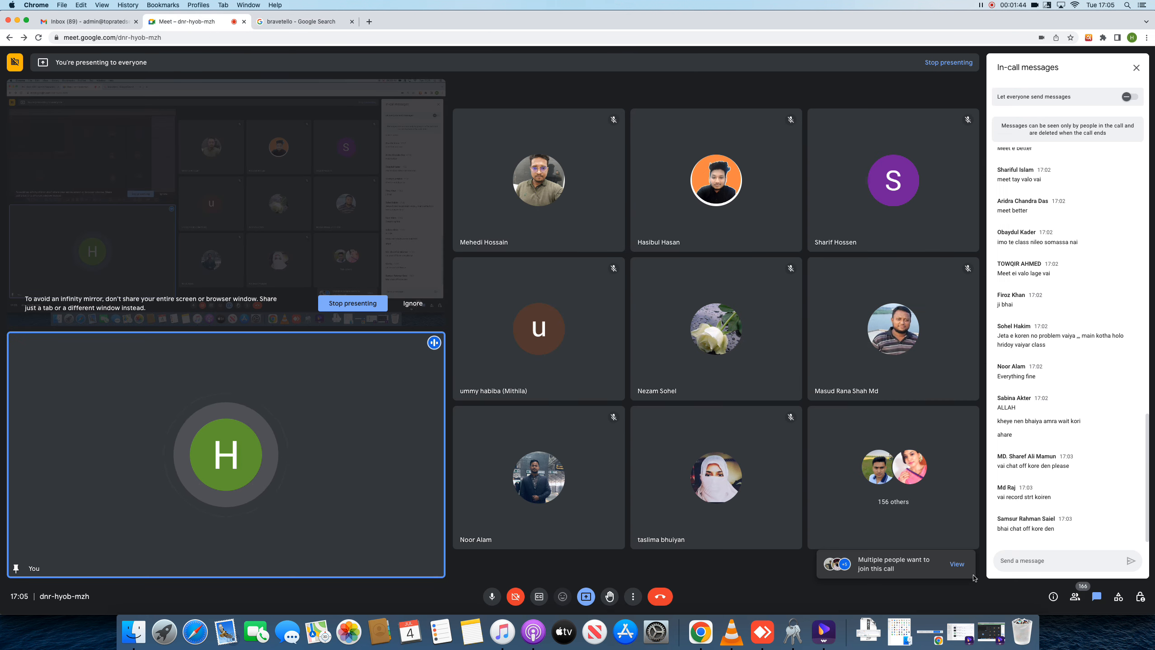
click(1073, 597)
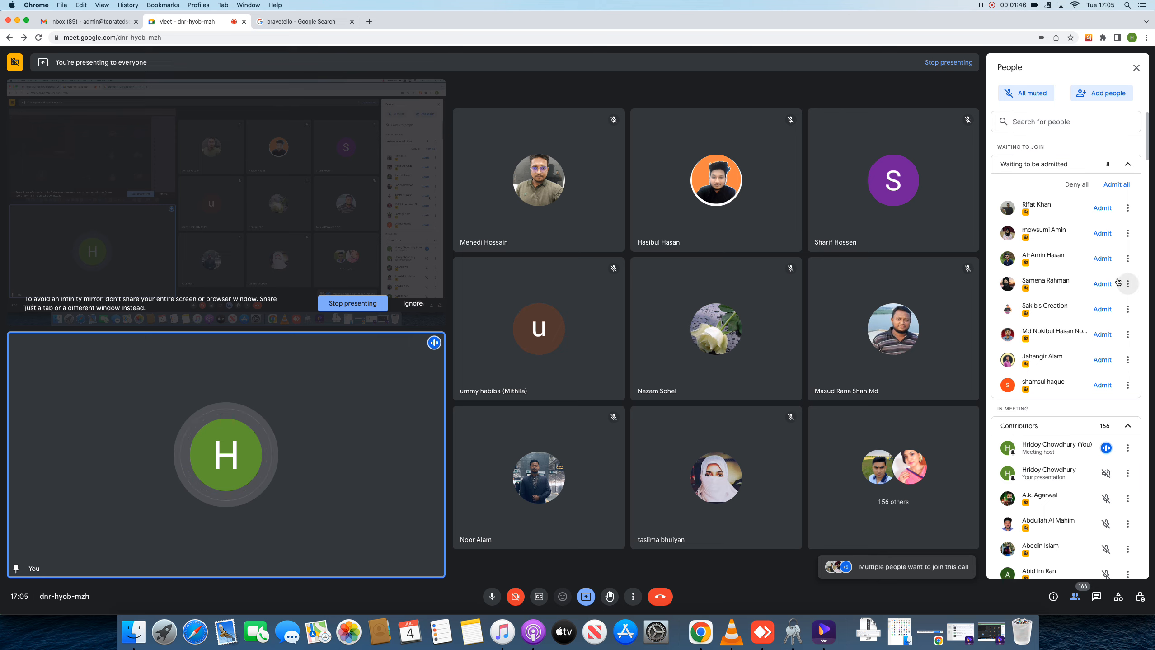
click(1116, 184)
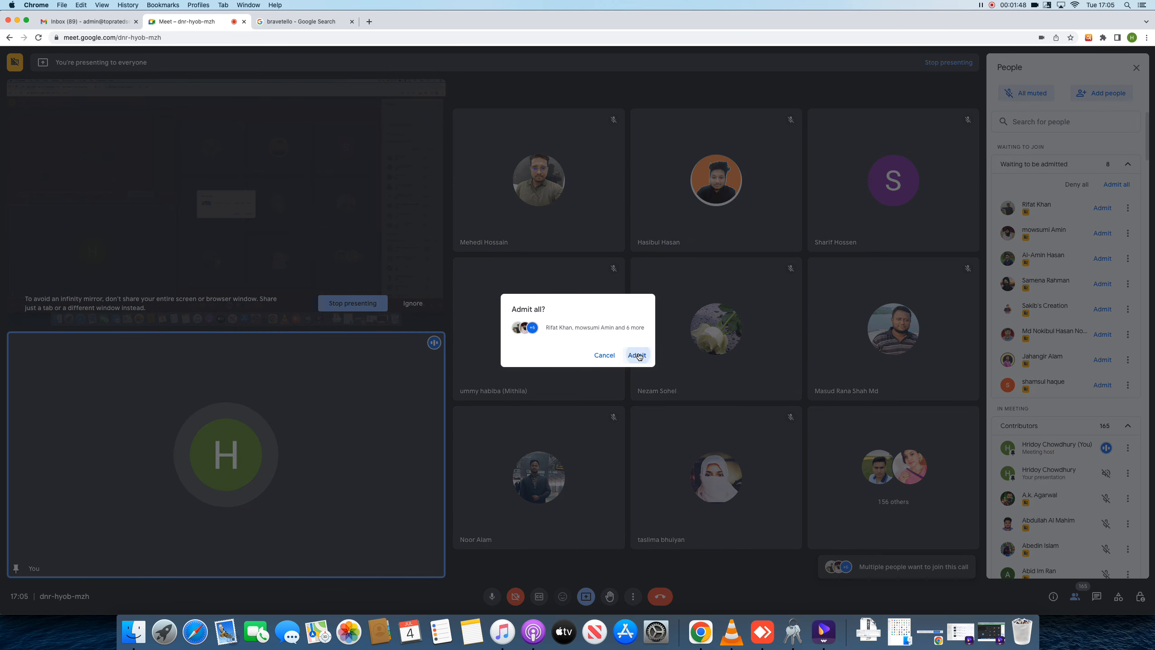
click(637, 353)
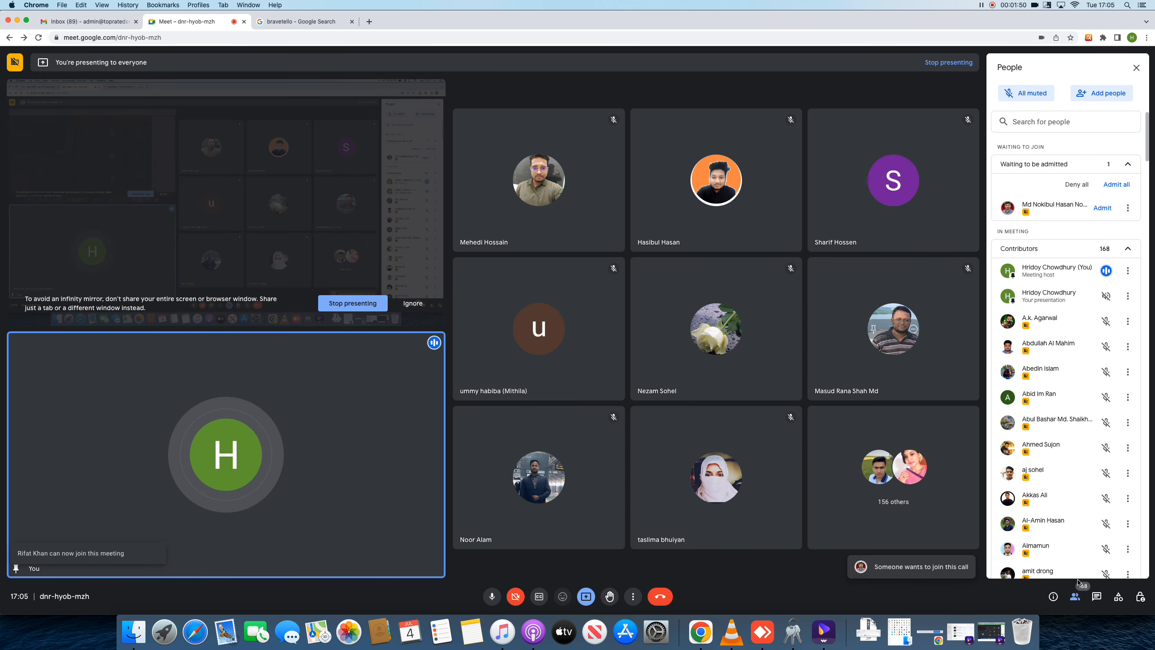
click(1096, 598)
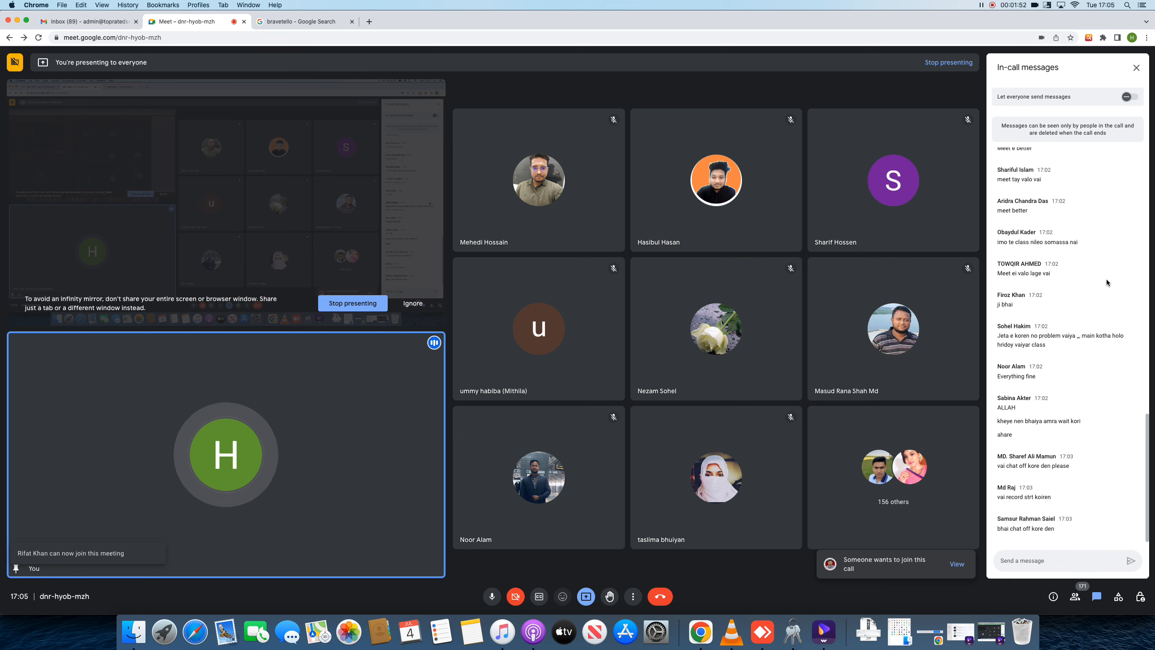
click(1129, 97)
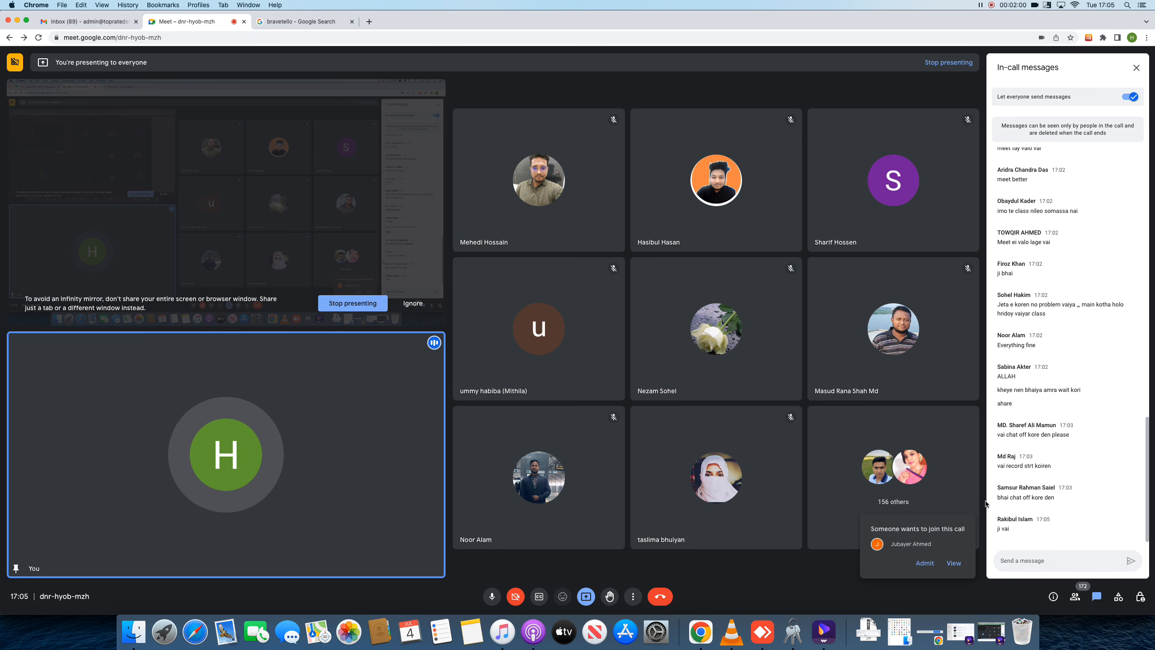
Admit the last two waiting guests, turn off host management, and bring the BravoTello window forward
click(954, 563)
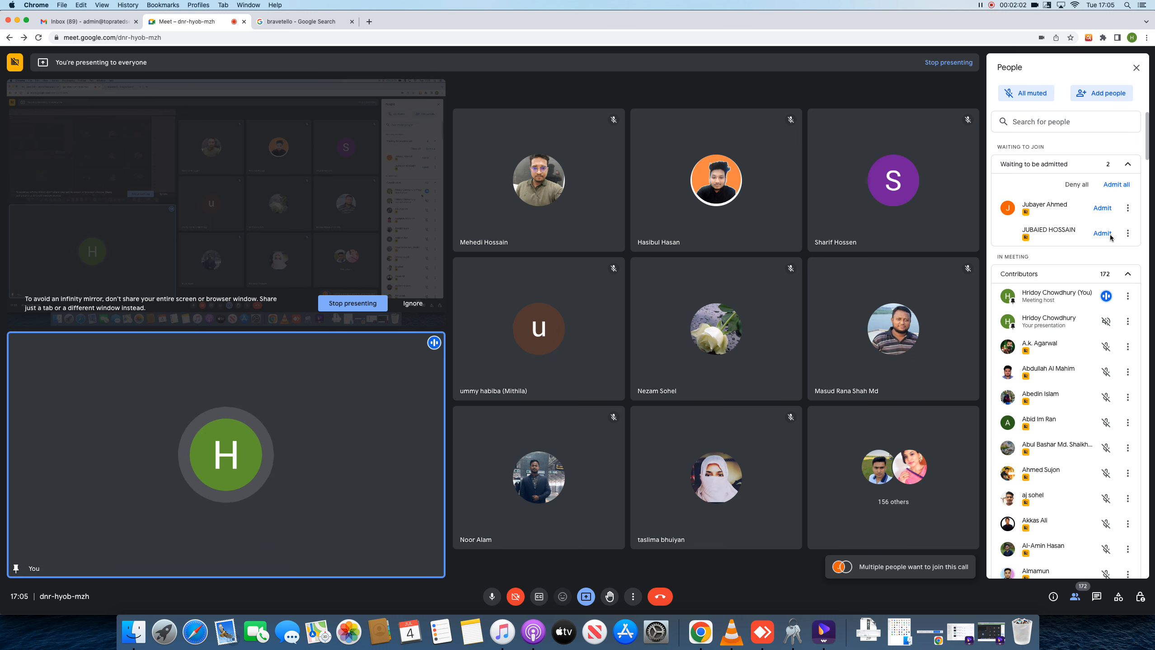
click(1108, 232)
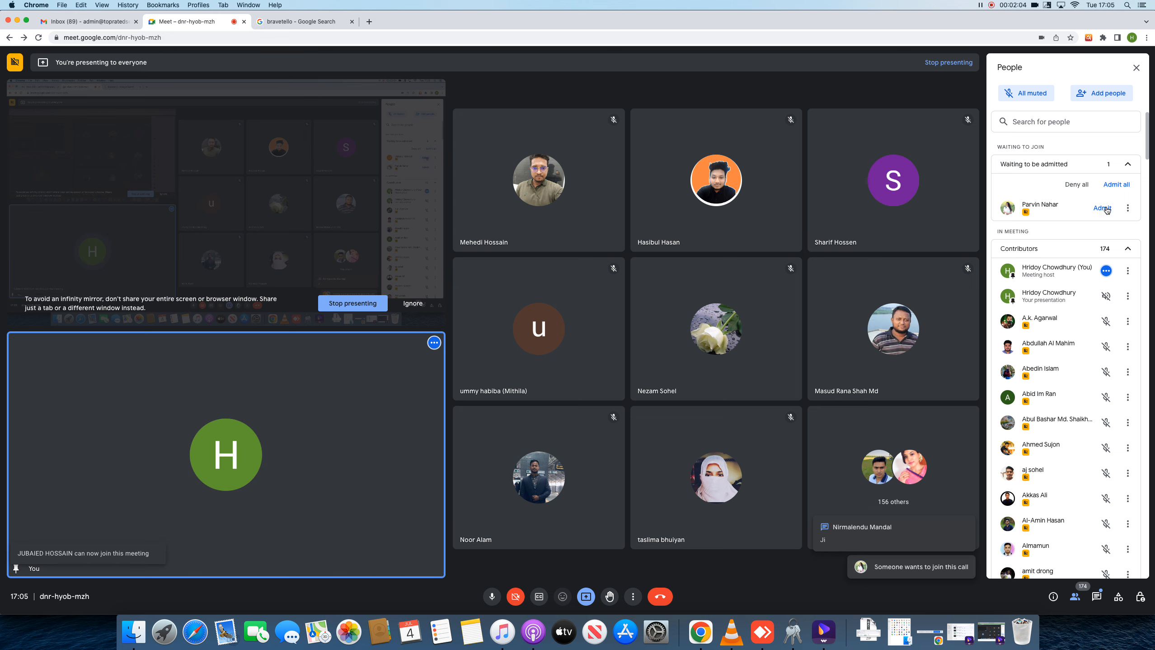
click(1104, 208)
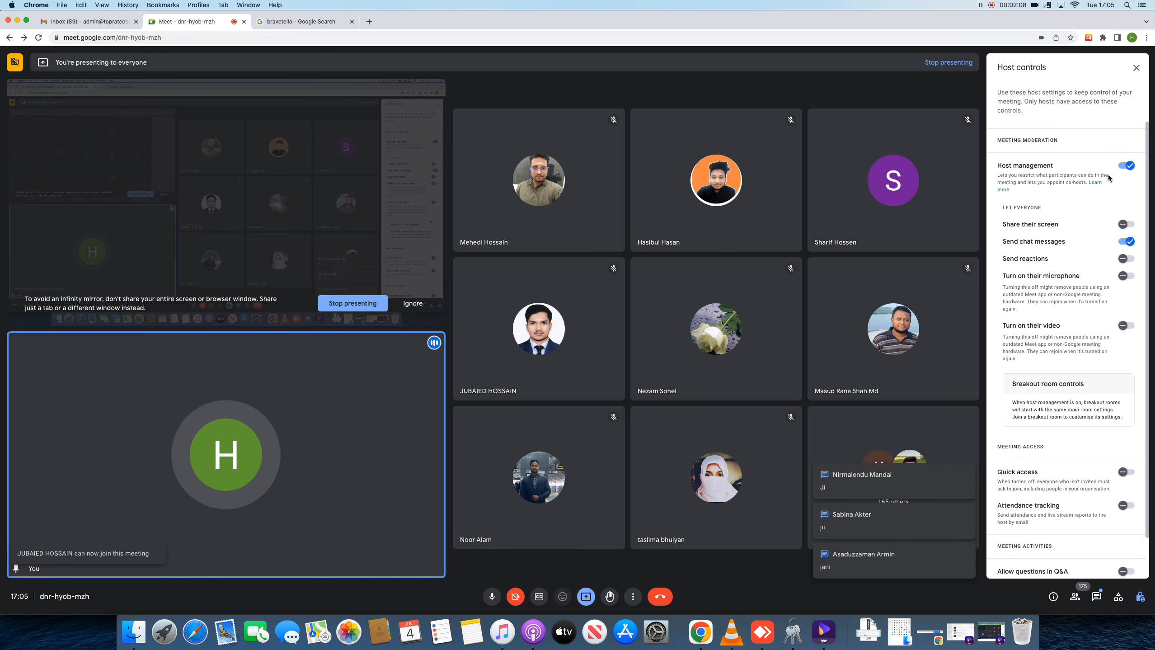
click(1126, 166)
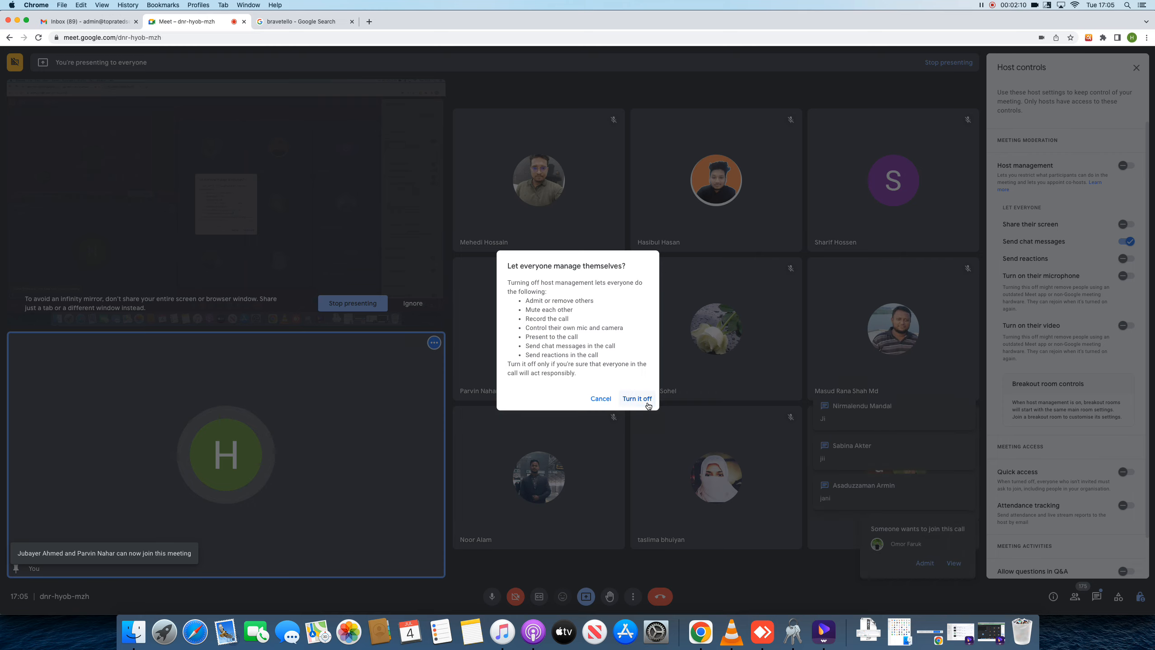
click(637, 398)
right_click(693, 629)
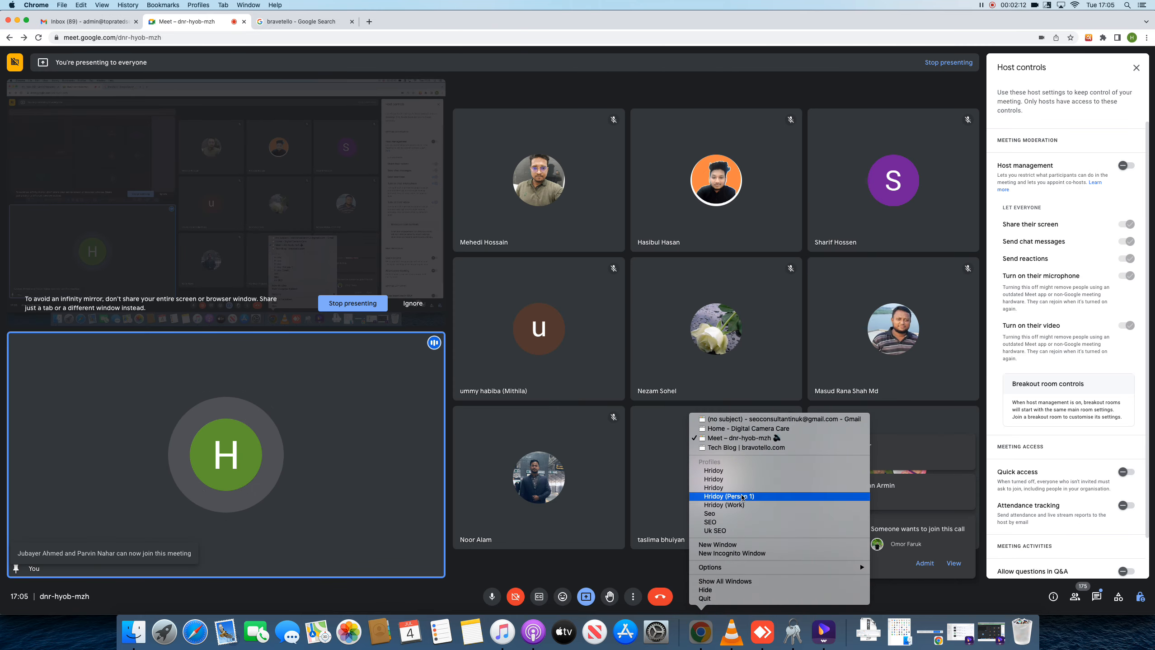
click(737, 449)
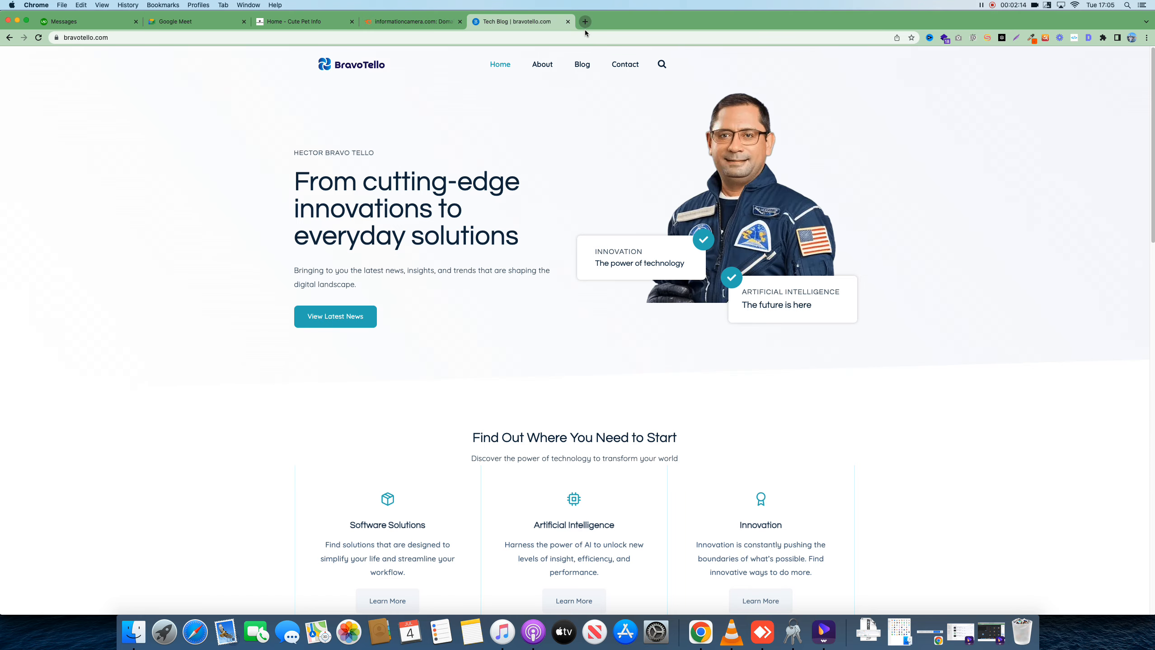
Load technohridoy.com in a new tab, then return to the BravoTello homepage tab
click(586, 30)
text(tec)
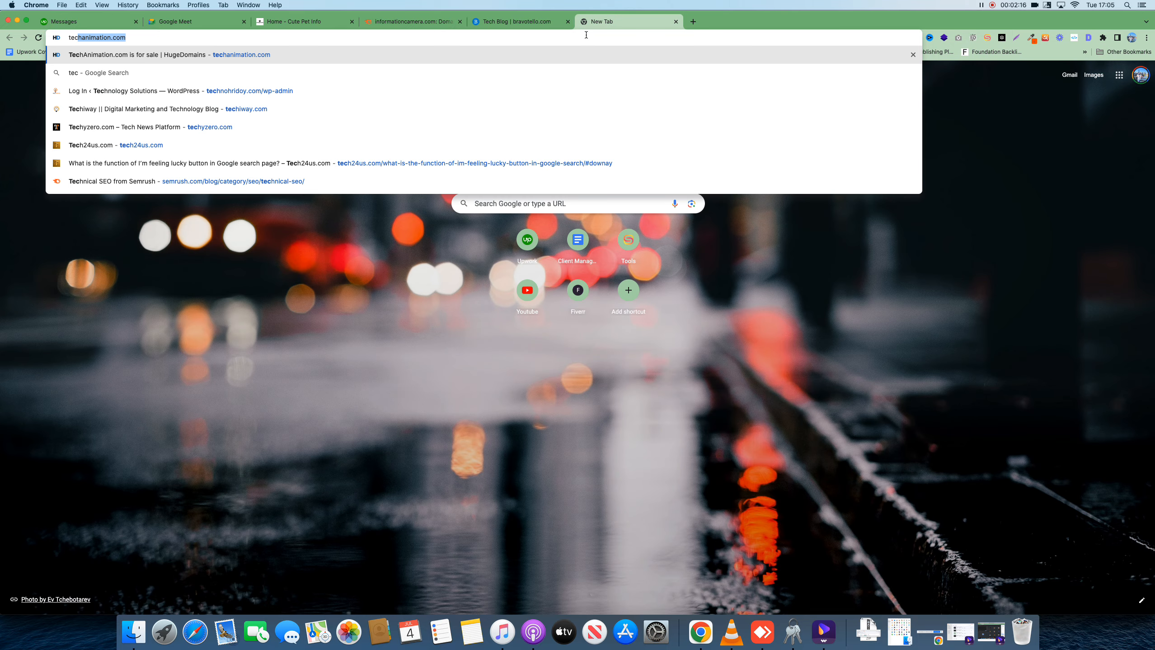
text(hno)
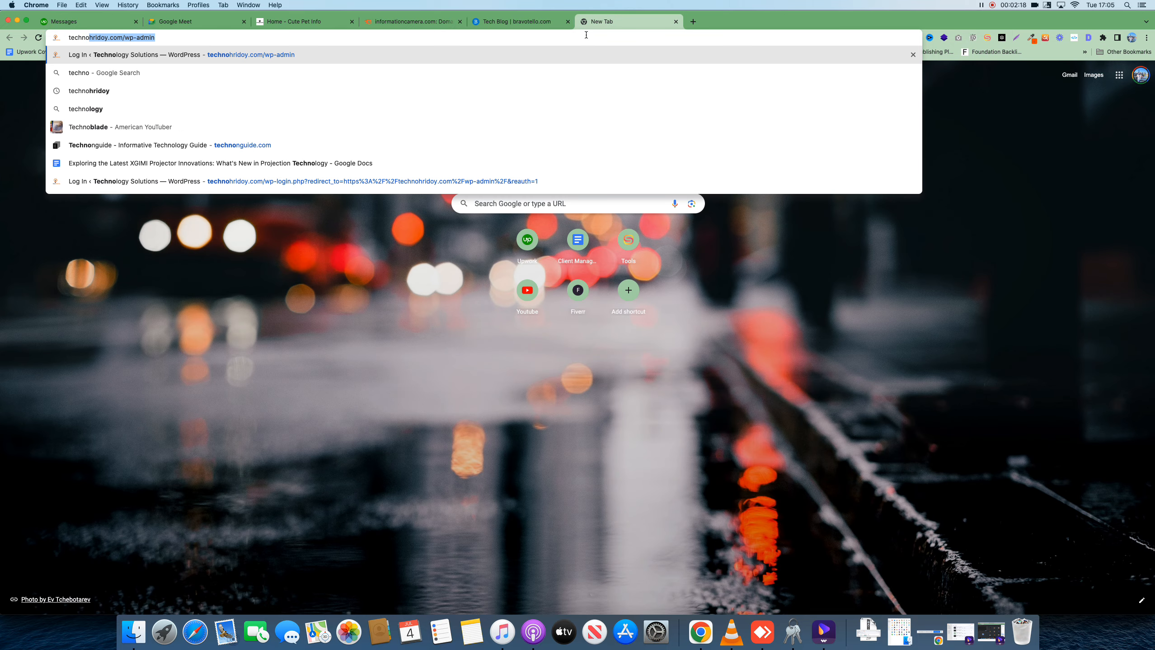
text(hridoy.com/)
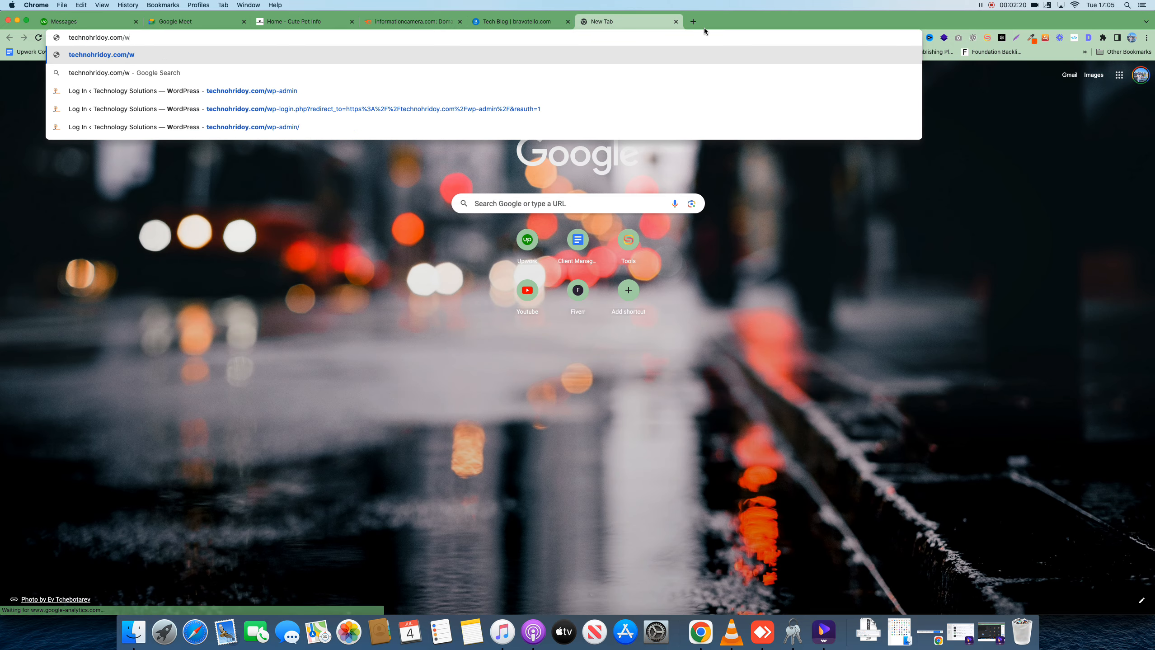
key(Return)
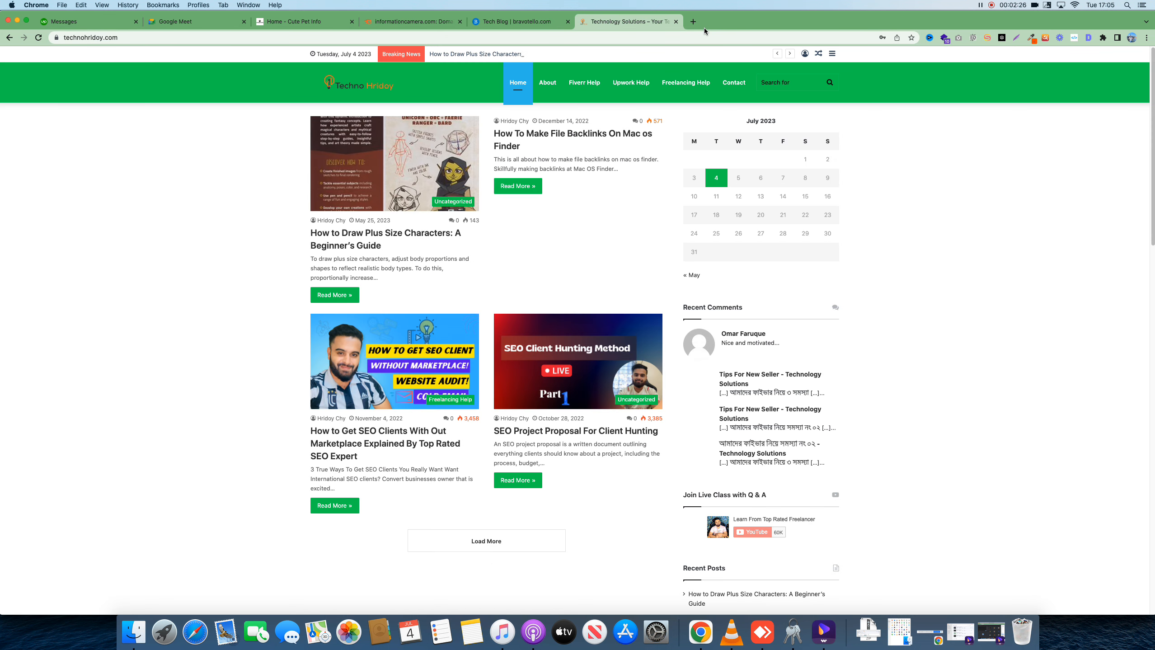
scroll(281, 179, down, 6)
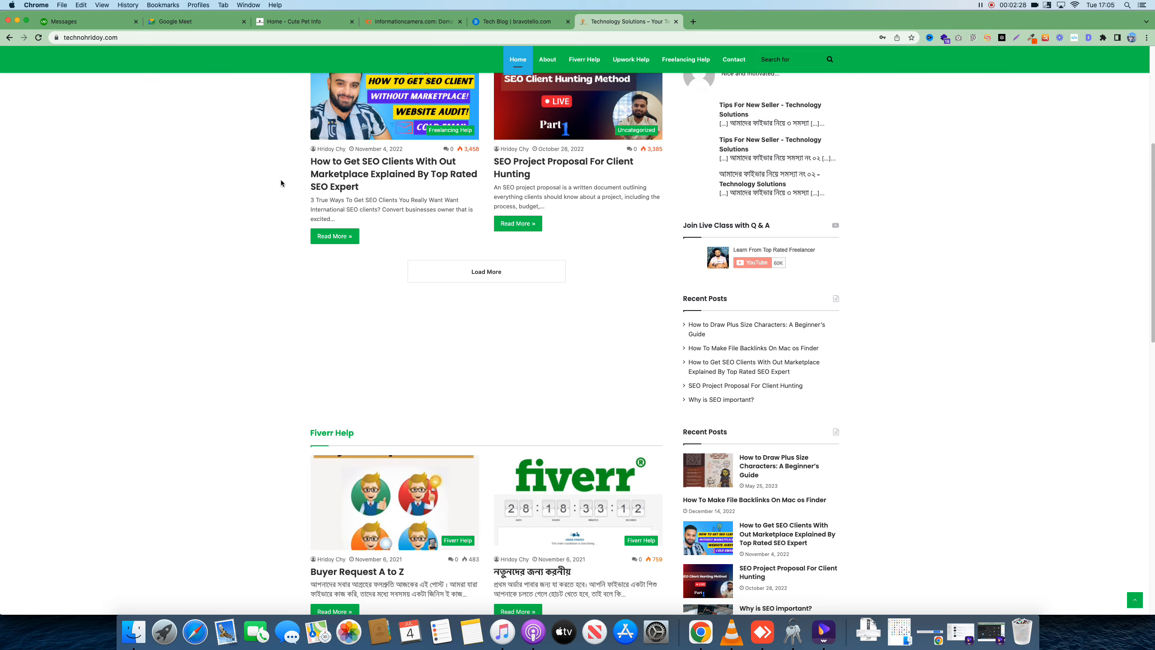
click(496, 20)
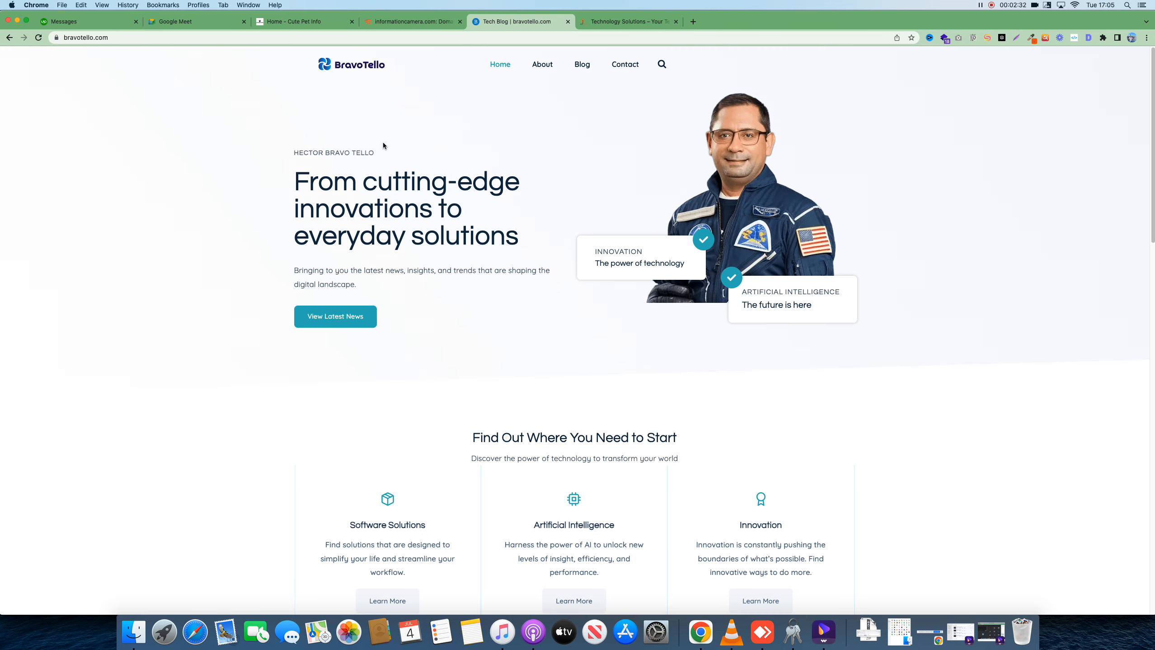
Take a Lightshot capture of most of the BravoTello homepage
click(1017, 39)
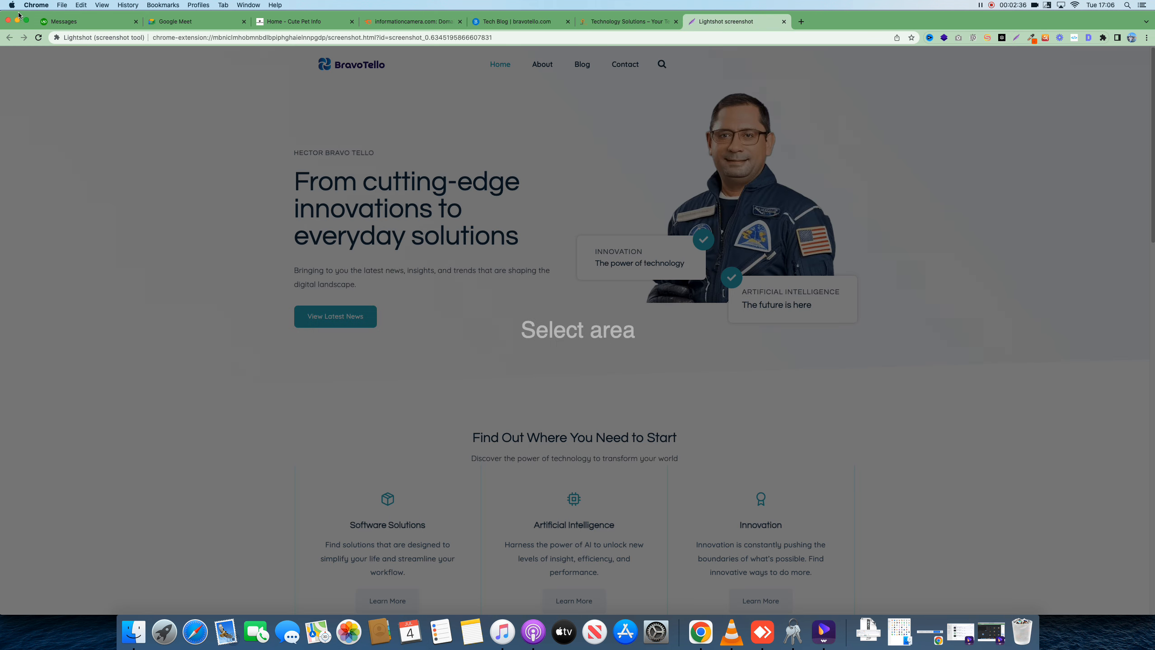
mouse_move(32, 13)
mouse_down()
mouse_move(134, 34)
mouse_move(33, 13)
mouse_up()
drag(422, 16, 414, 10)
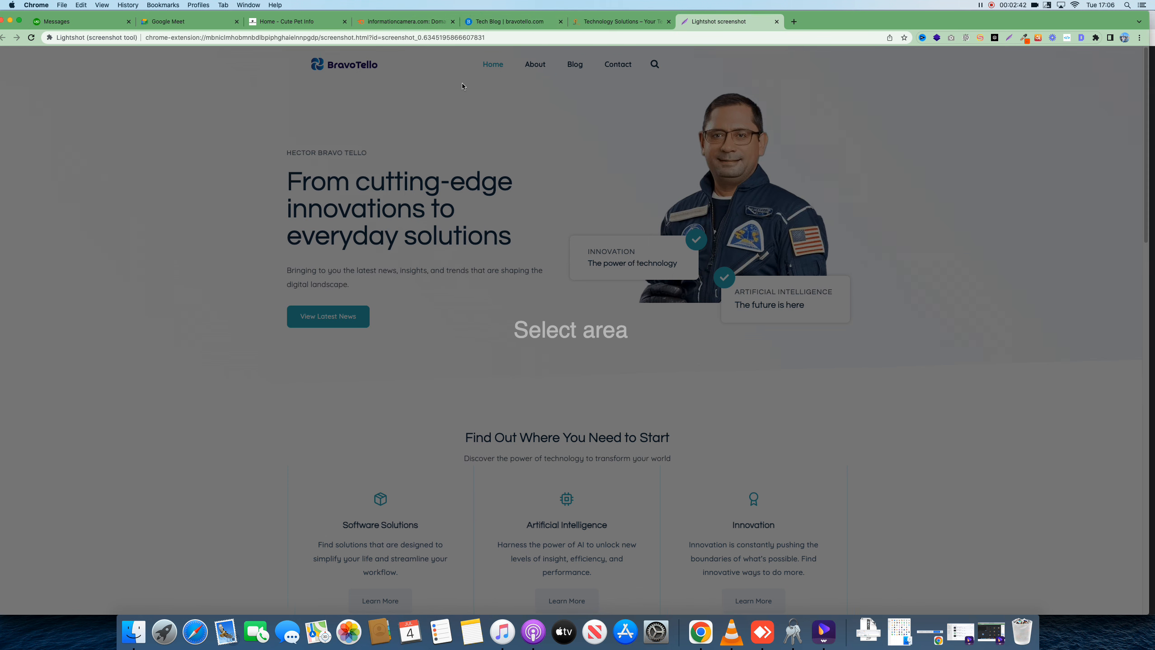
drag(110, 68, 950, 485)
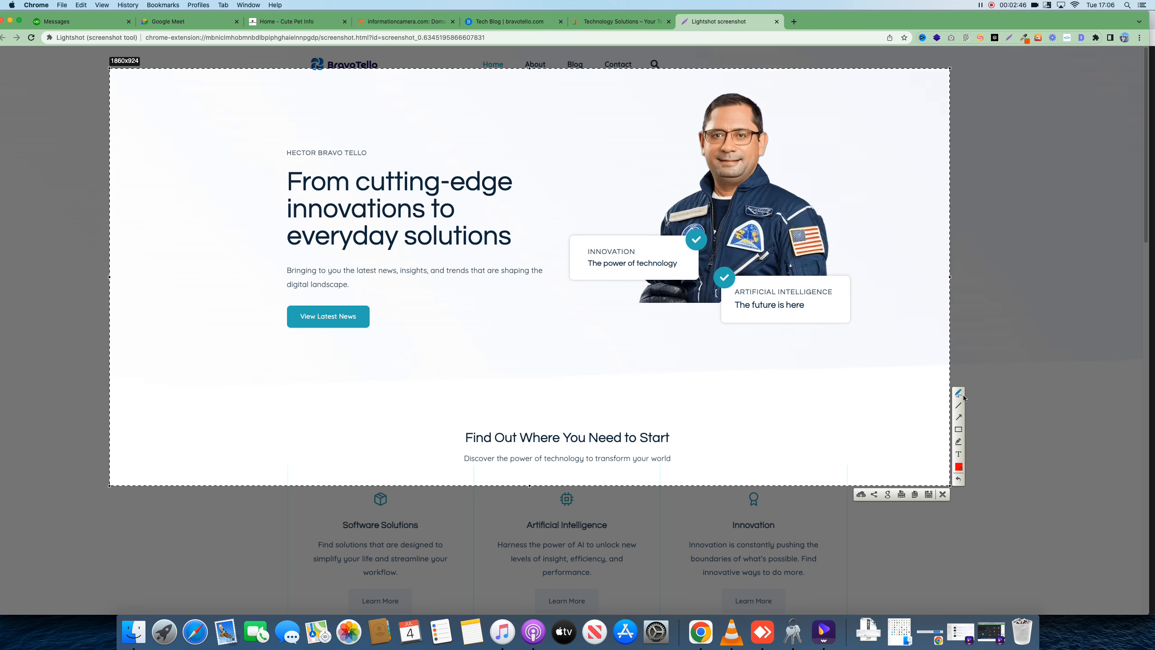
Annotate the capture in red with arrows, 'Contact', 'post' and a box linked to the astronaut
mouse_move(683, 179)
mouse_down()
mouse_move(503, 113)
mouse_move(199, 147)
mouse_move(187, 174)
mouse_move(196, 163)
mouse_up()
mouse_move(385, 128)
mouse_down()
mouse_move(380, 145)
mouse_move(405, 144)
mouse_up()
mouse_move(403, 144)
mouse_down()
mouse_move(419, 151)
mouse_move(432, 135)
mouse_up()
mouse_move(432, 137)
mouse_down()
mouse_move(441, 114)
mouse_move(460, 122)
mouse_up()
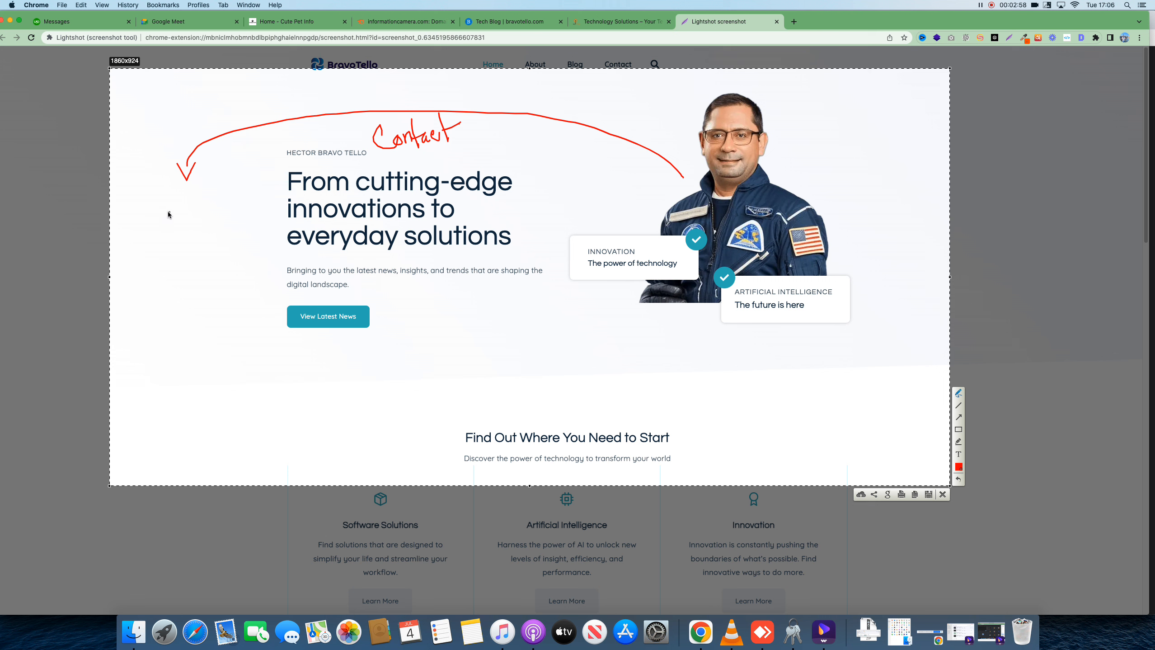
mouse_move(148, 215)
mouse_down()
mouse_move(242, 202)
mouse_move(253, 186)
mouse_up()
mouse_move(188, 234)
mouse_down()
mouse_move(188, 189)
mouse_move(244, 178)
mouse_move(250, 222)
mouse_move(176, 235)
mouse_up()
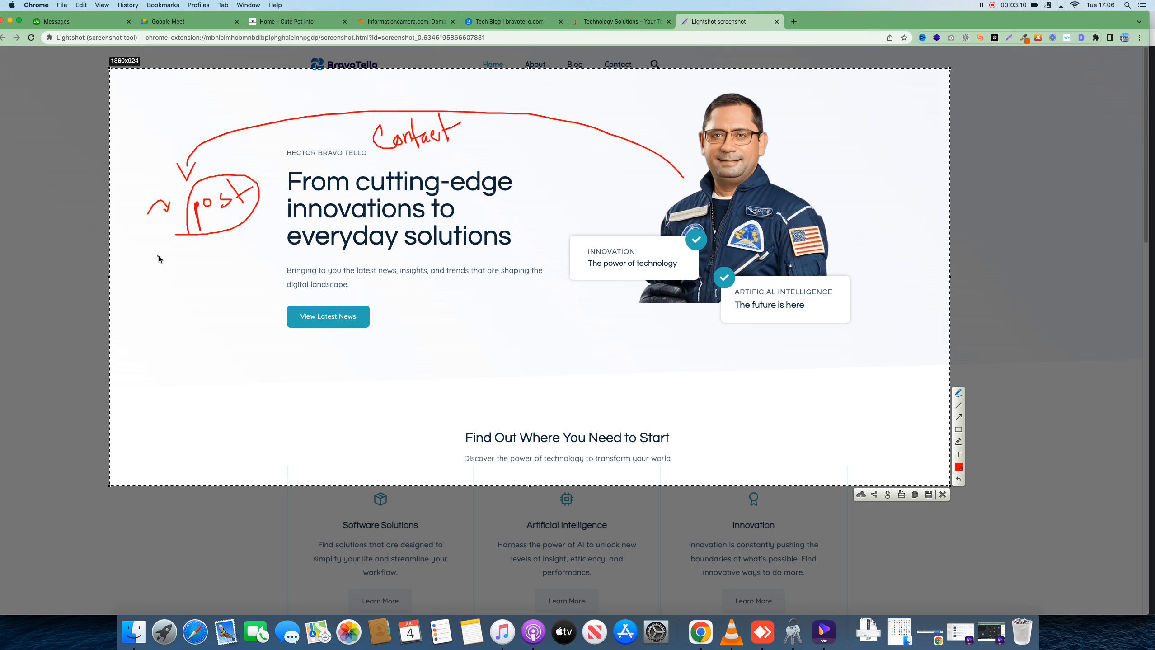
mouse_move(177, 250)
mouse_down()
mouse_move(229, 250)
mouse_move(230, 299)
mouse_move(203, 308)
mouse_move(179, 277)
mouse_move(178, 250)
mouse_up()
mouse_move(697, 140)
mouse_down()
mouse_move(507, 113)
mouse_move(398, 203)
mouse_move(203, 275)
mouse_up()
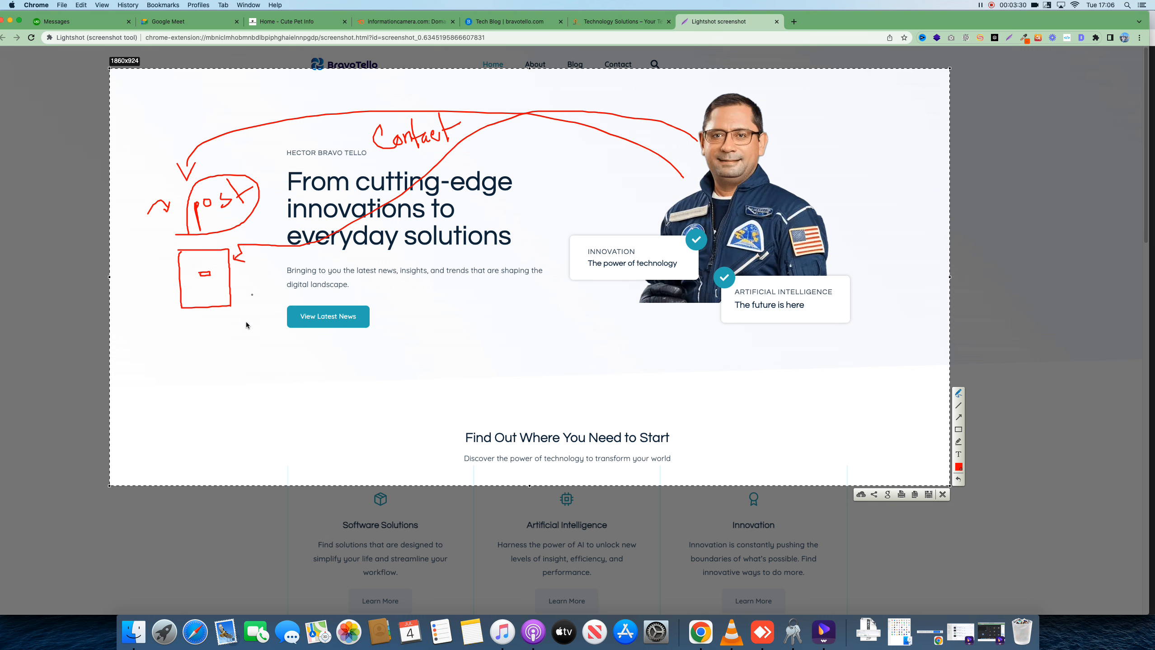
Write 'External' under the box and join the post bubble to it with red lines
mouse_move(213, 335)
mouse_down()
mouse_move(221, 344)
mouse_move(217, 333)
mouse_move(245, 313)
mouse_up()
mouse_move(245, 294)
mouse_down()
mouse_move(250, 306)
mouse_move(236, 304)
mouse_up()
drag(798, 130, 793, 153)
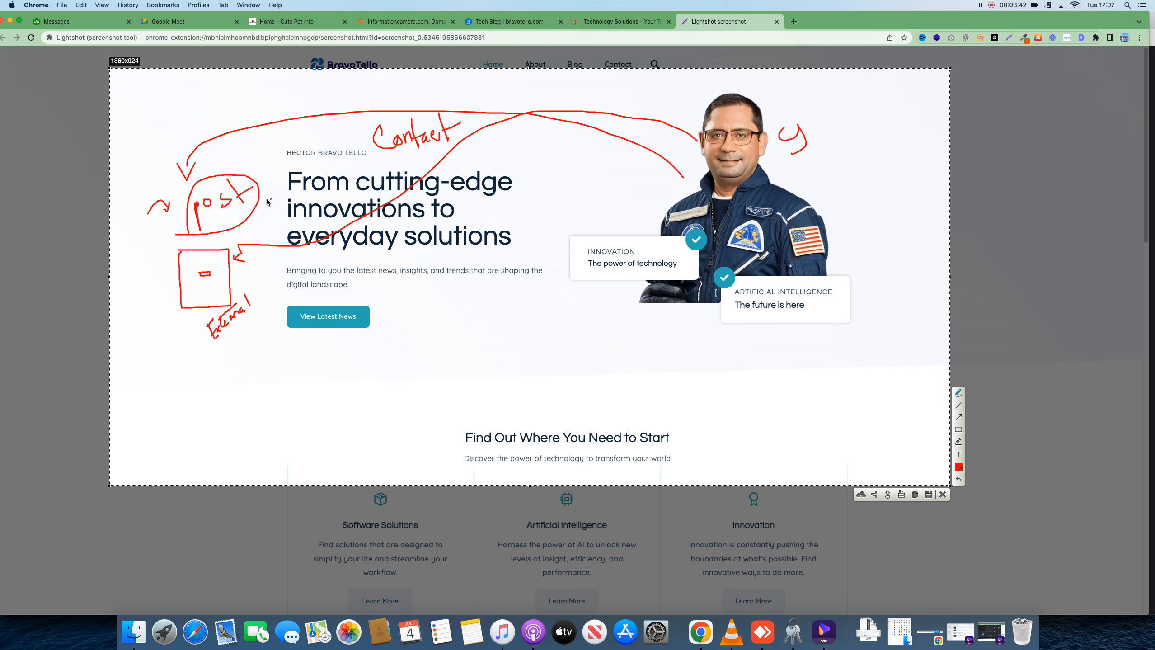
drag(254, 211, 221, 256)
drag(222, 260, 229, 256)
drag(222, 349, 264, 306)
Handwrite 'Guest posting' in large red letters and close the annotated screenshot
mouse_move(449, 305)
mouse_down()
mouse_move(447, 373)
mouse_move(518, 380)
mouse_move(568, 356)
mouse_up()
drag(588, 345, 628, 350)
mouse_move(629, 346)
mouse_down()
mouse_move(682, 332)
mouse_move(689, 353)
mouse_up()
drag(678, 339, 702, 330)
mouse_move(703, 339)
mouse_down()
mouse_move(704, 350)
mouse_move(710, 320)
mouse_up()
drag(722, 339, 739, 339)
drag(757, 318, 739, 367)
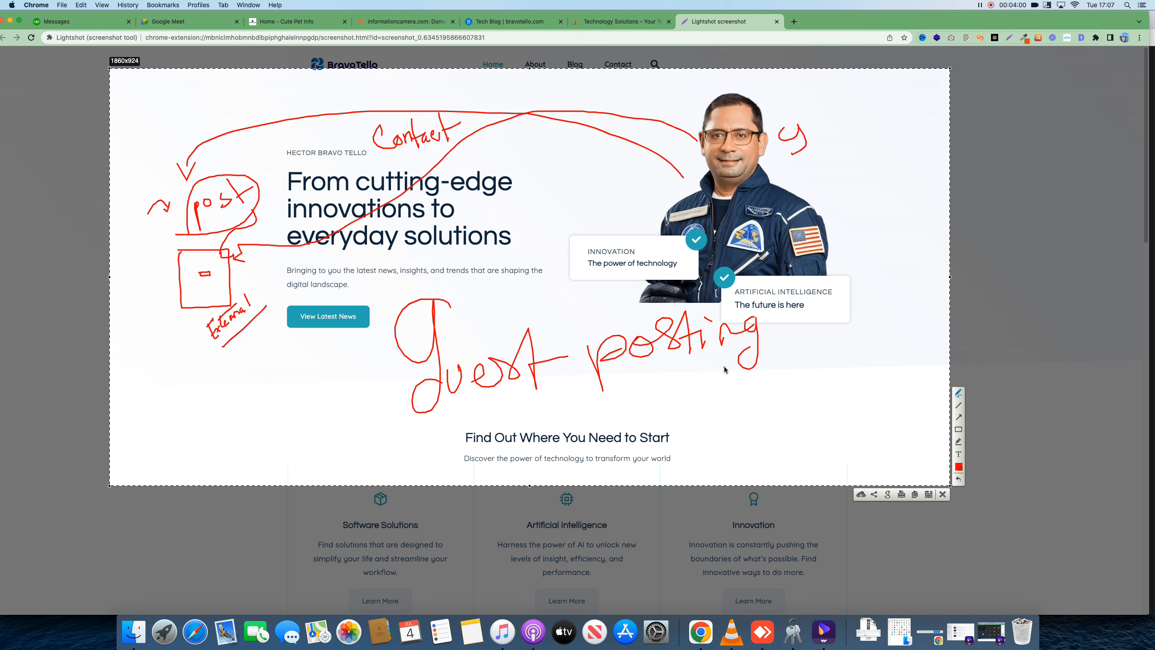
click(943, 495)
Back in Meet, turn host management on and admit all waiting participants
right_click(710, 626)
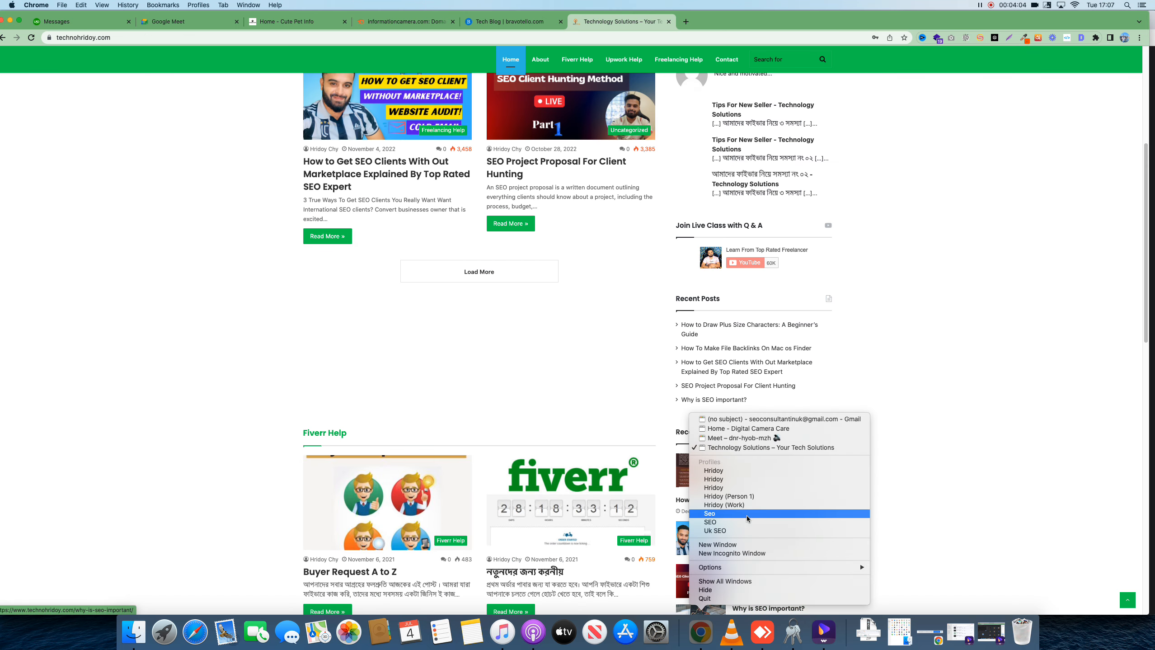
click(748, 506)
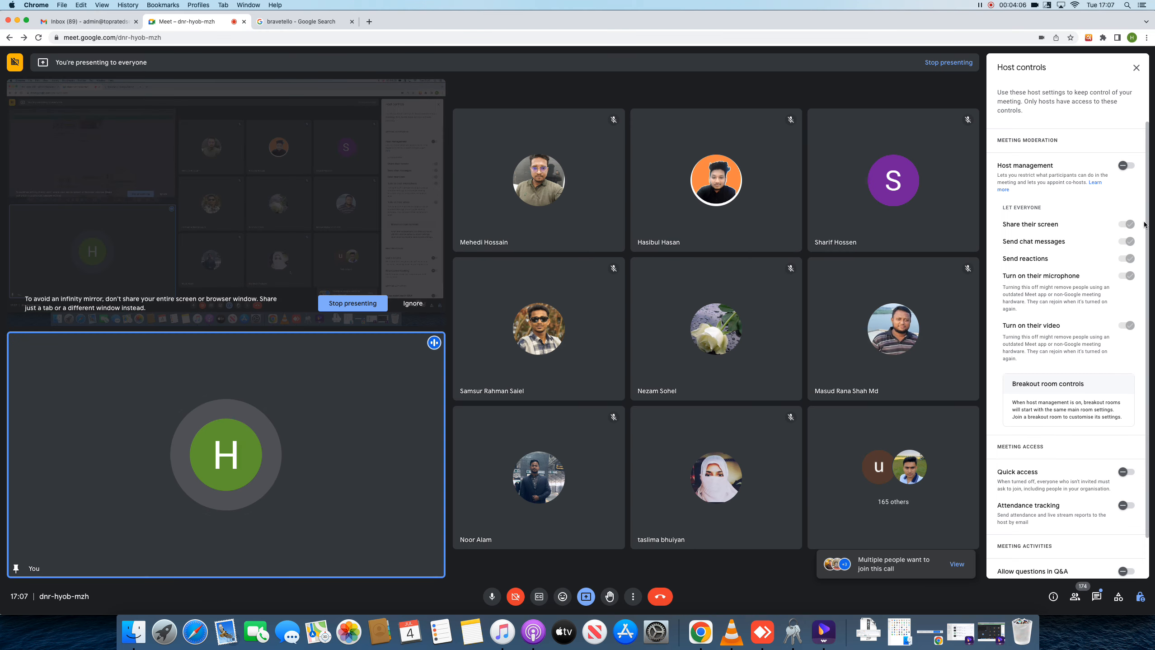
click(1127, 165)
click(1097, 599)
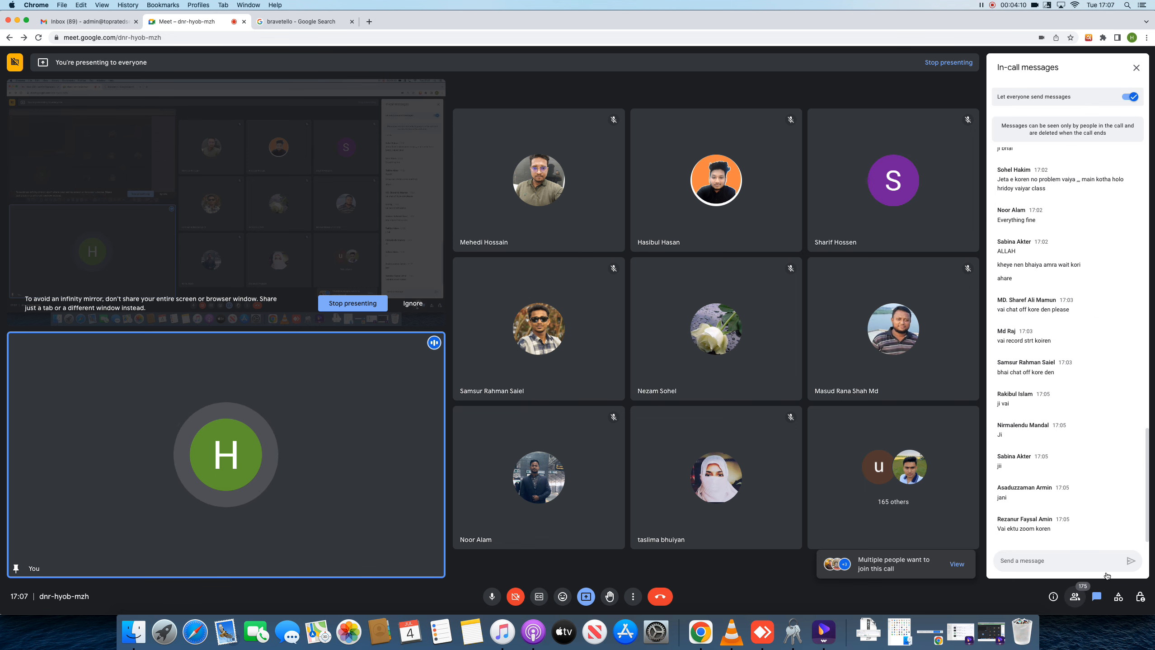
click(1076, 598)
click(1117, 184)
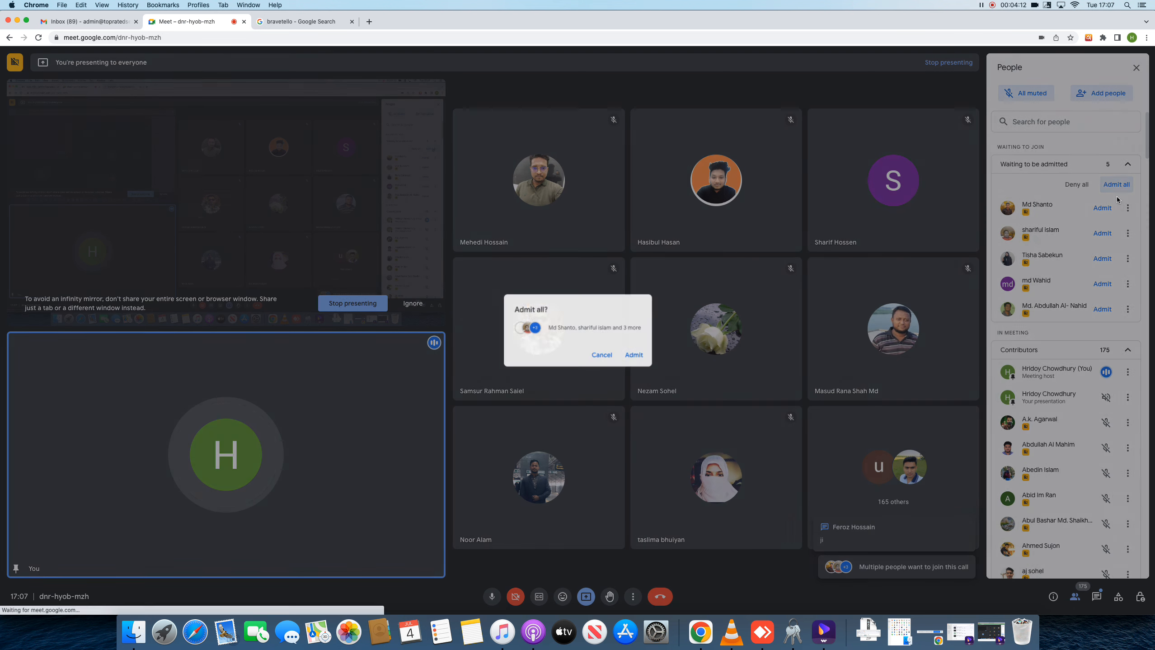
click(599, 354)
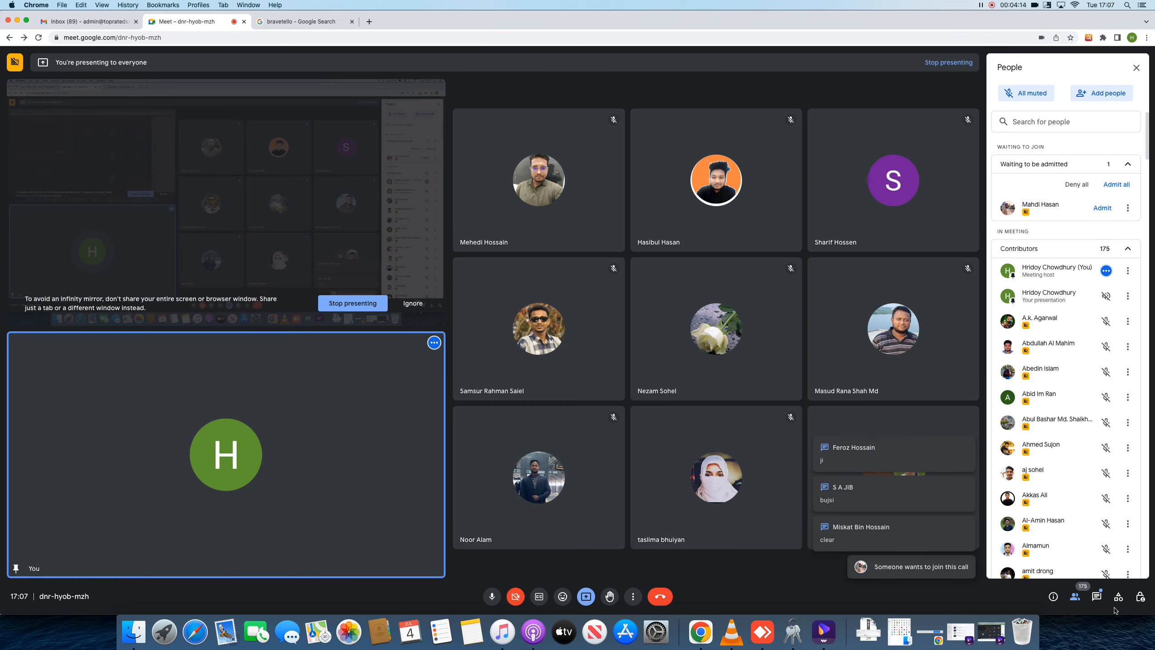
click(1097, 597)
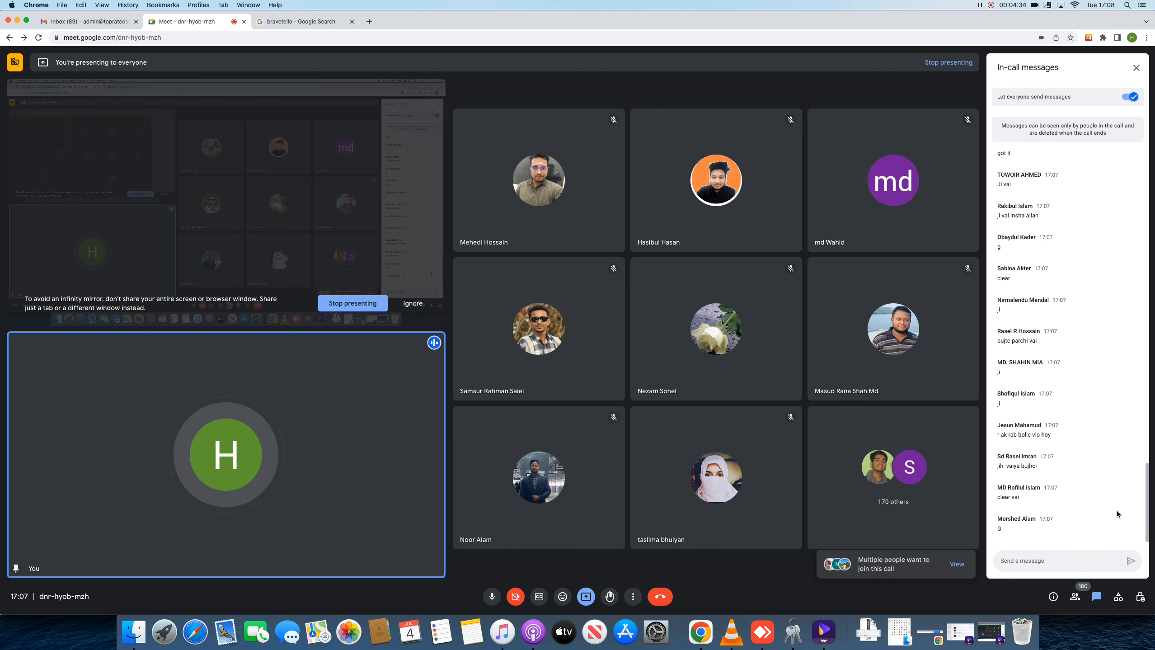
Admit the next batch of waiting participants and stop everyone from sending chat messages
click(1079, 597)
click(1116, 184)
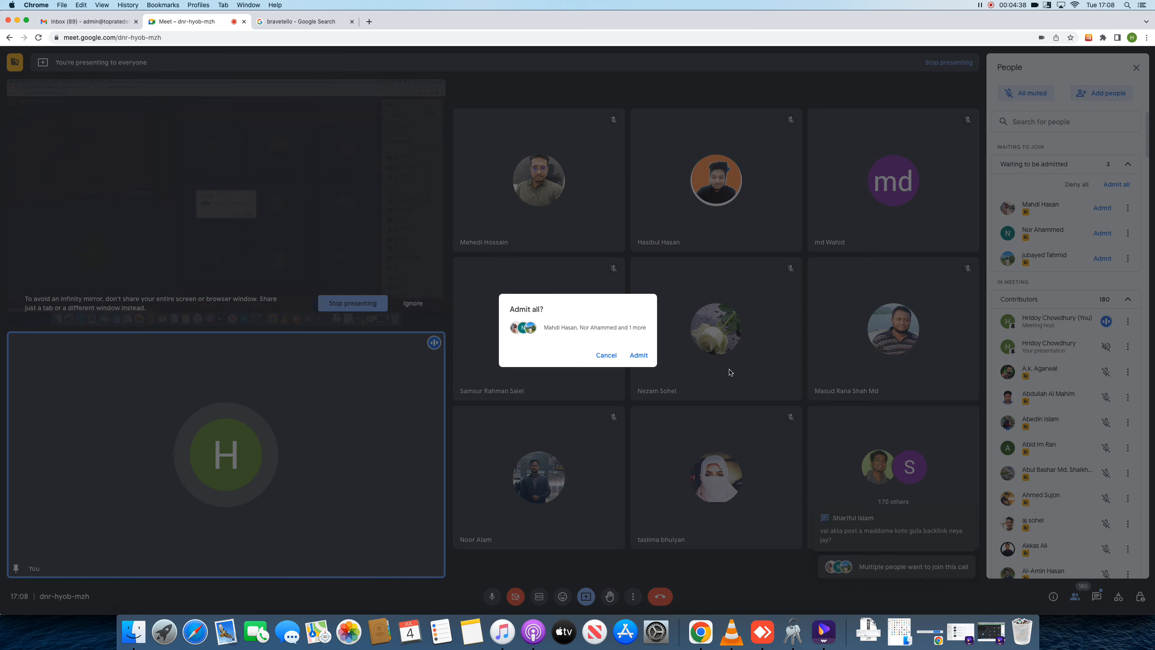
click(638, 355)
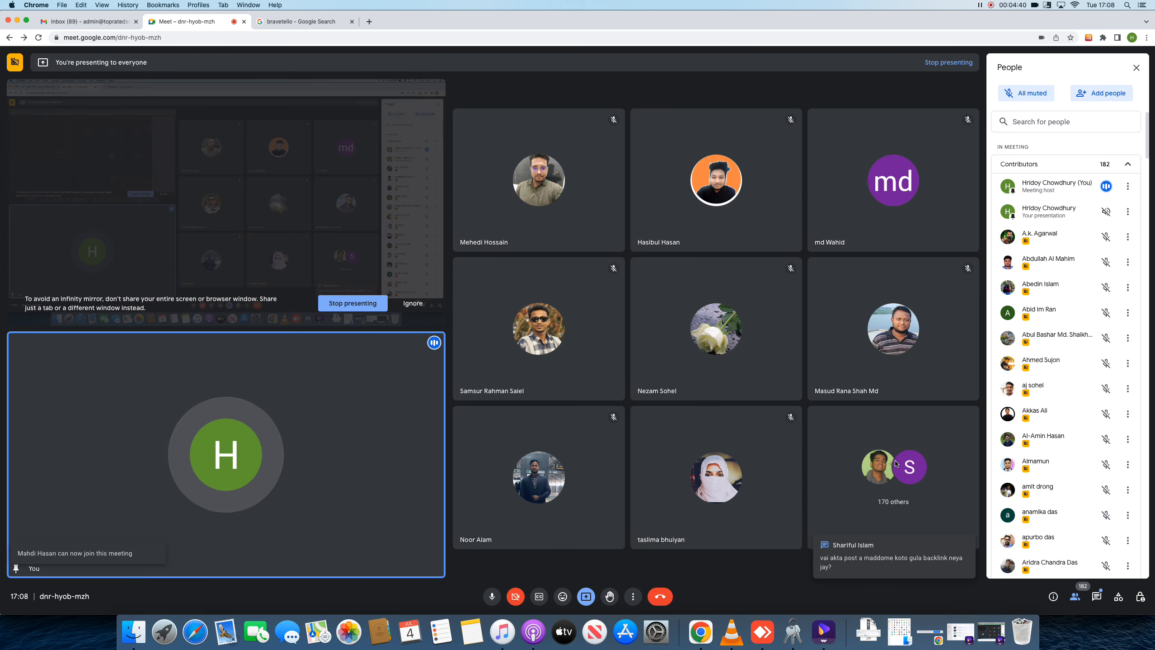
click(1096, 596)
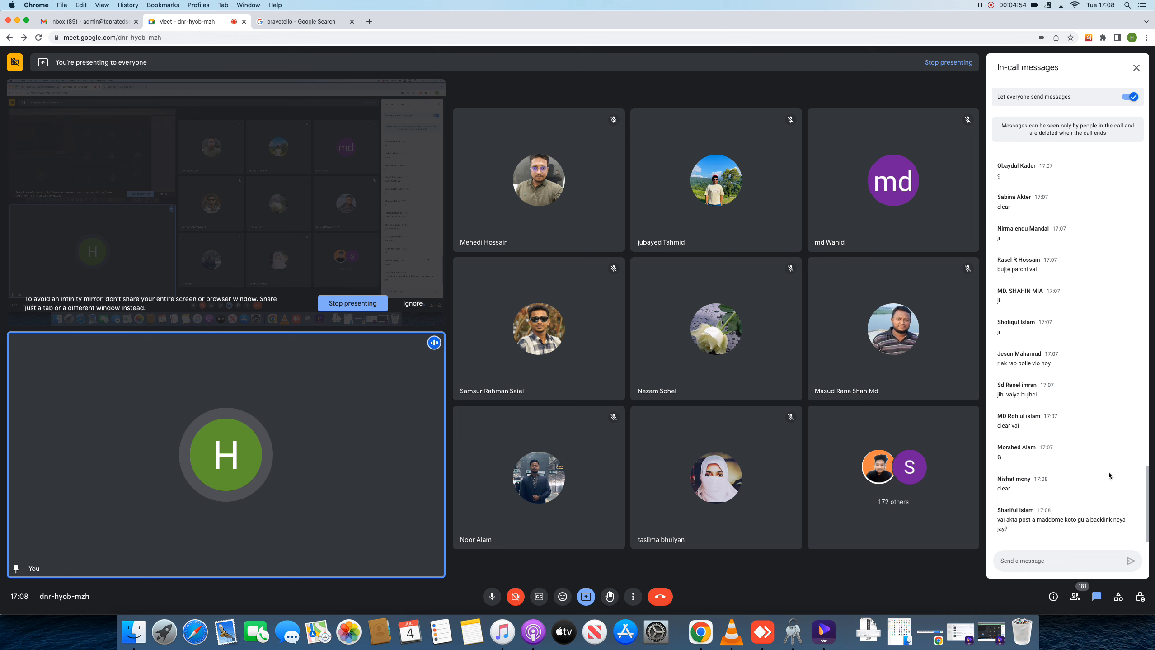
click(1131, 97)
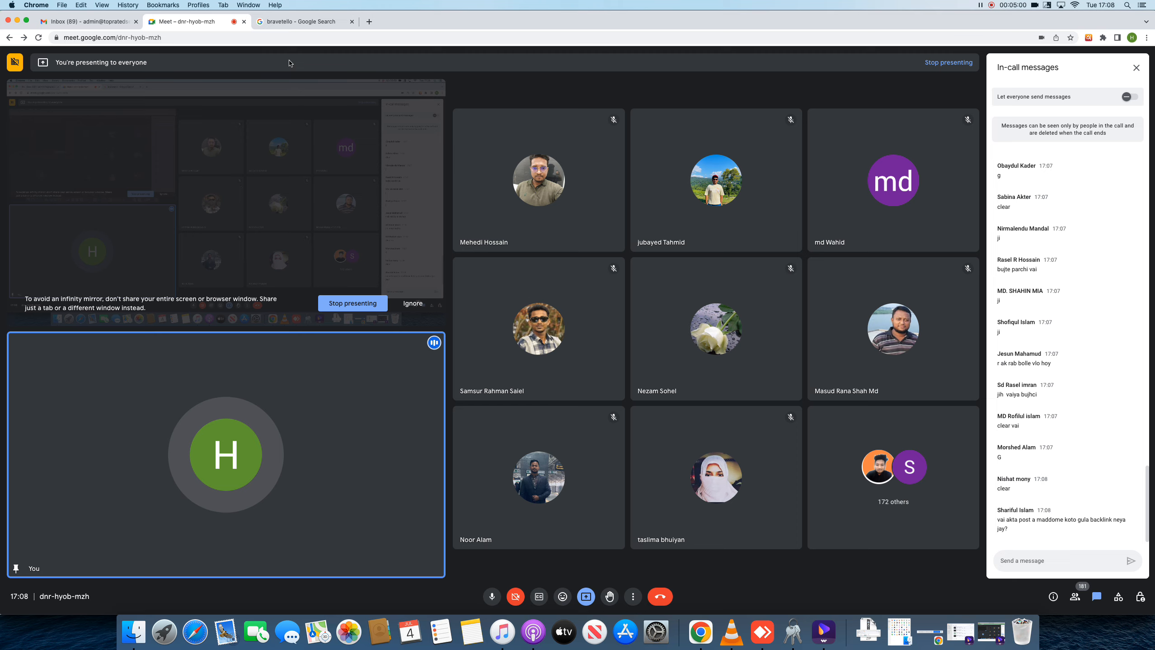
click(309, 21)
Load technohridoy.com and open the 'How to Get SEO Clients' article
click(335, 39)
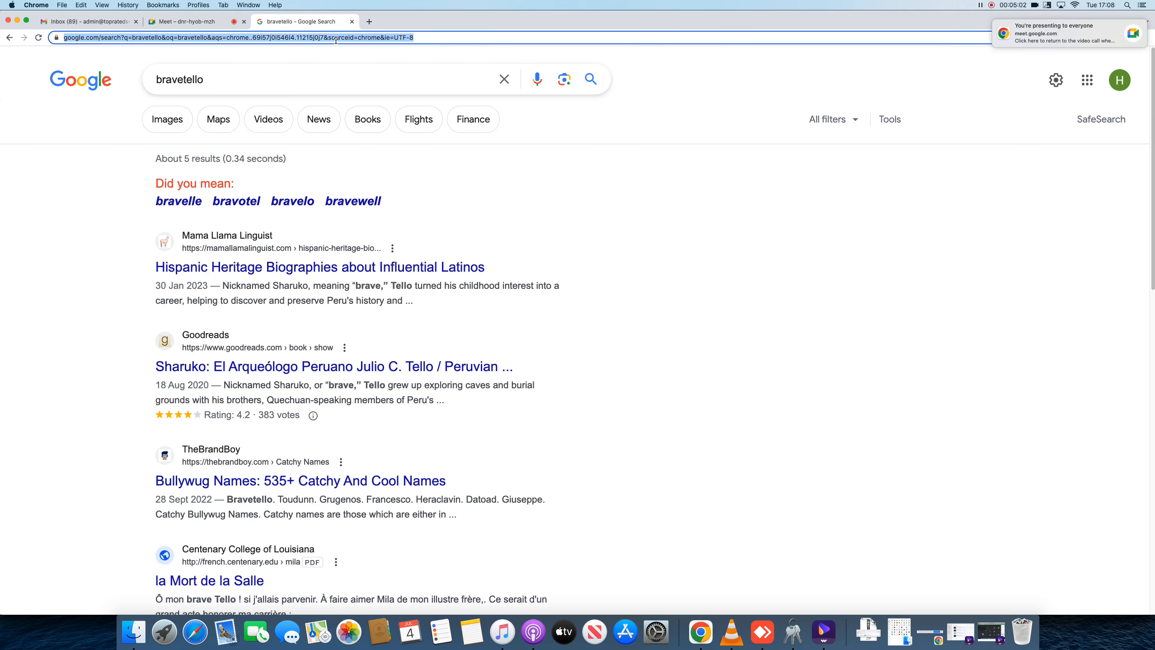
text(technohr)
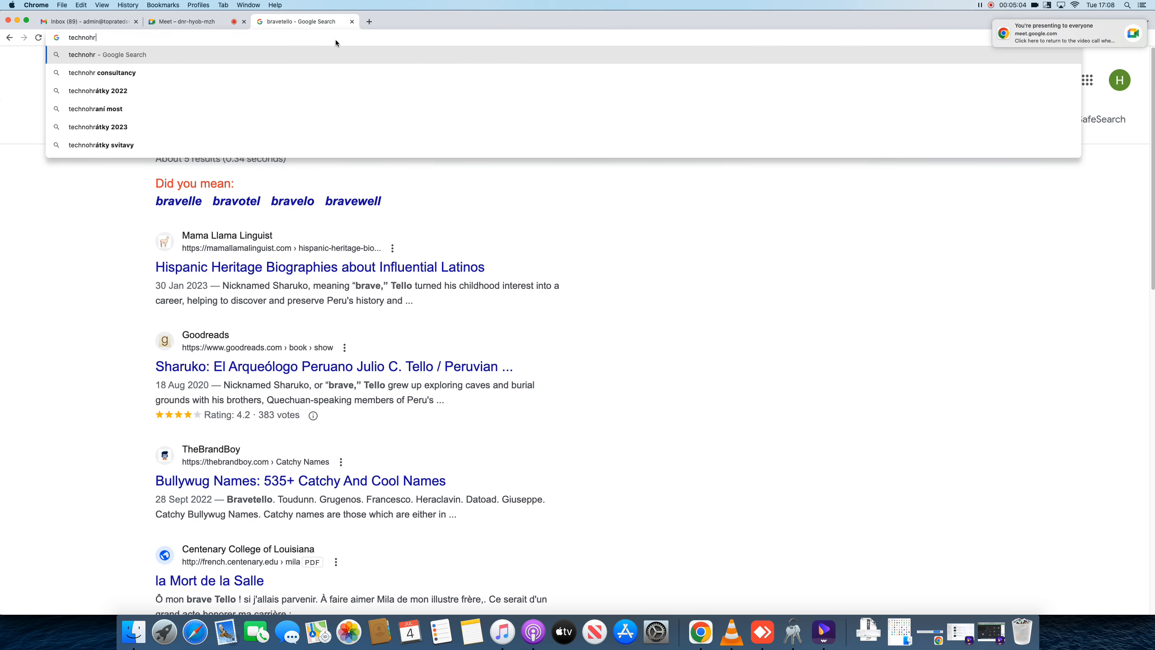
text(idoy.co)
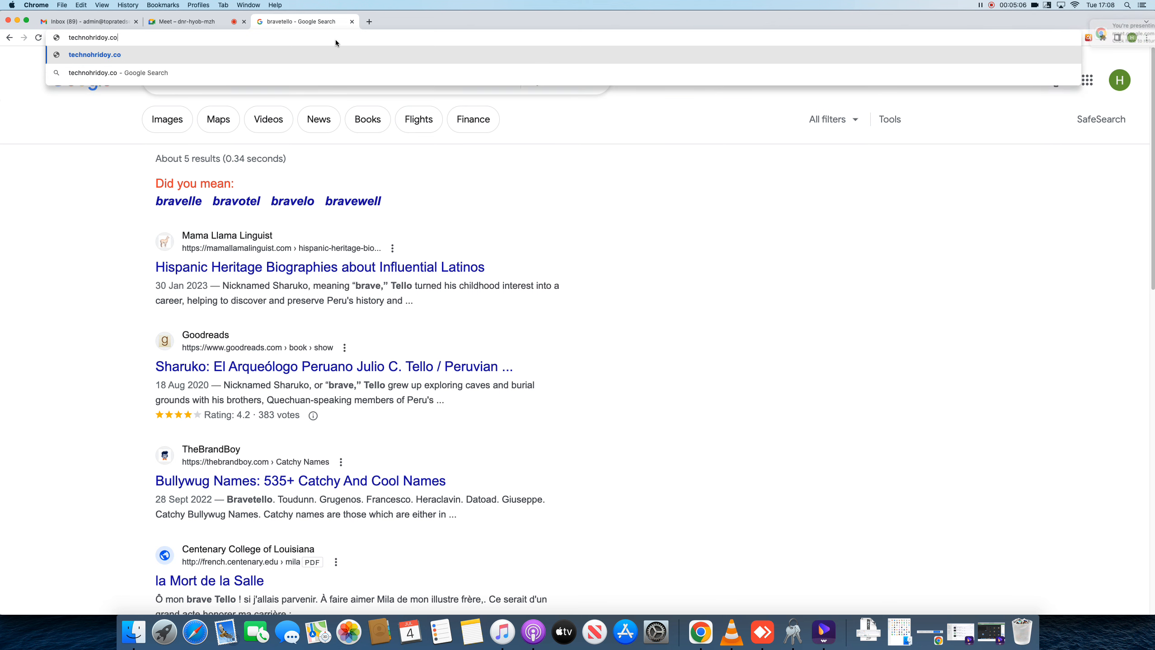
text(m)
key(Return)
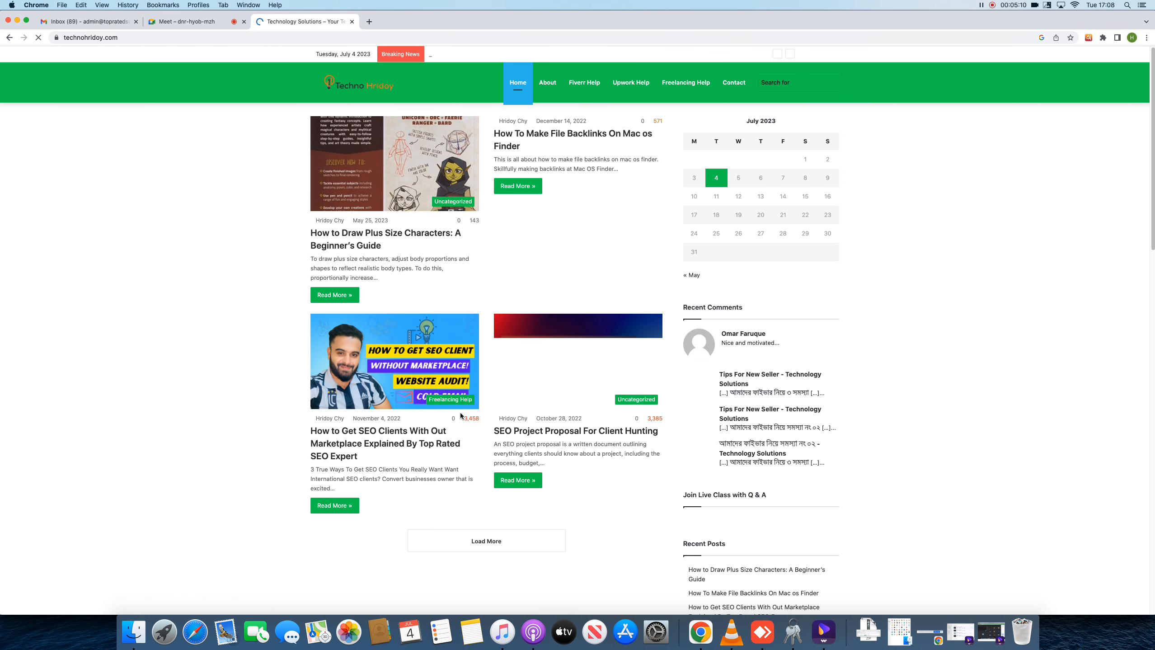
click(405, 395)
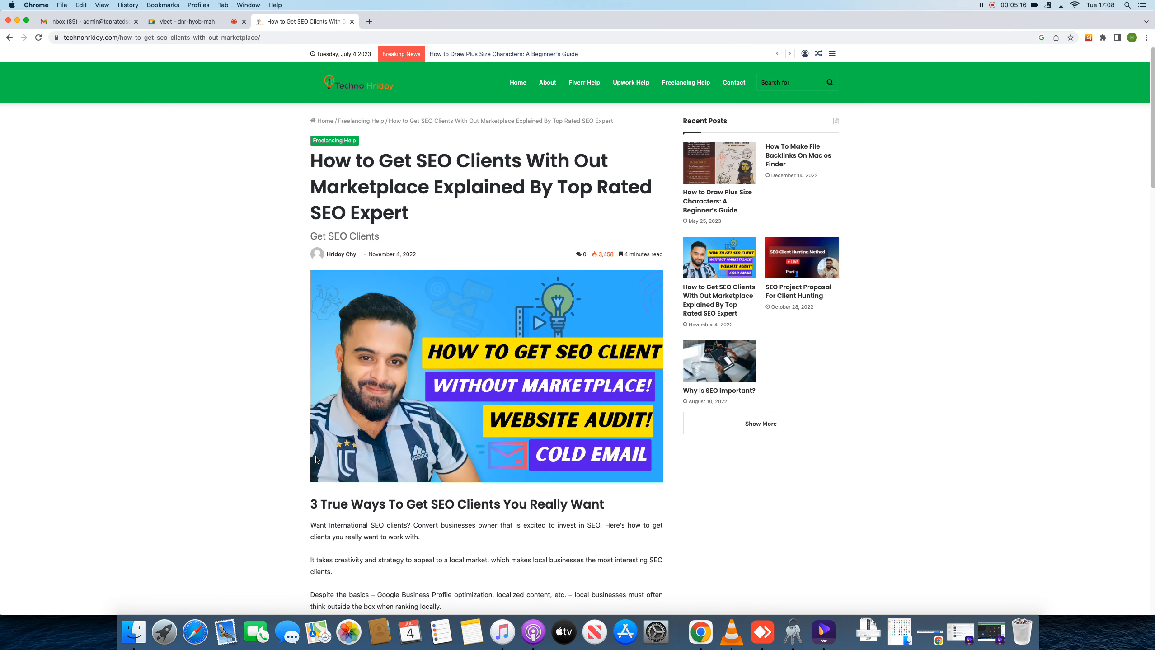
Scroll to the '3 True Ways' section, highlight 'strategy to appeal', and return to the Meet call
scroll(316, 459, down, 5)
scroll(317, 460, down, 1)
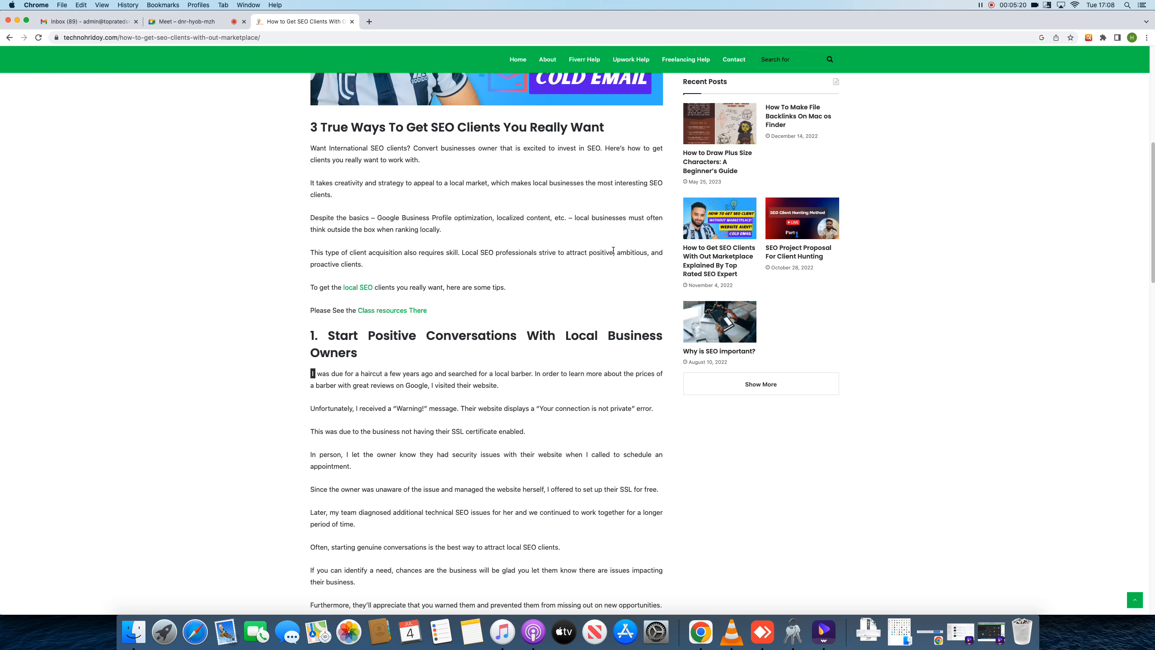
scroll(490, 249, down, 1)
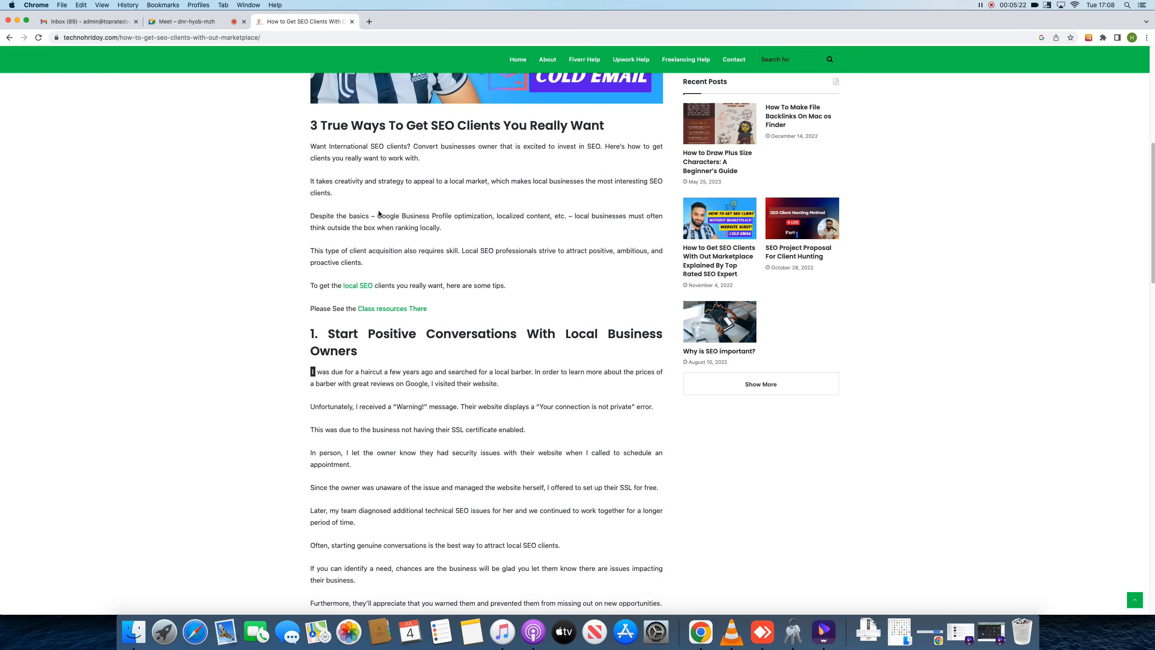
drag(379, 179, 434, 179)
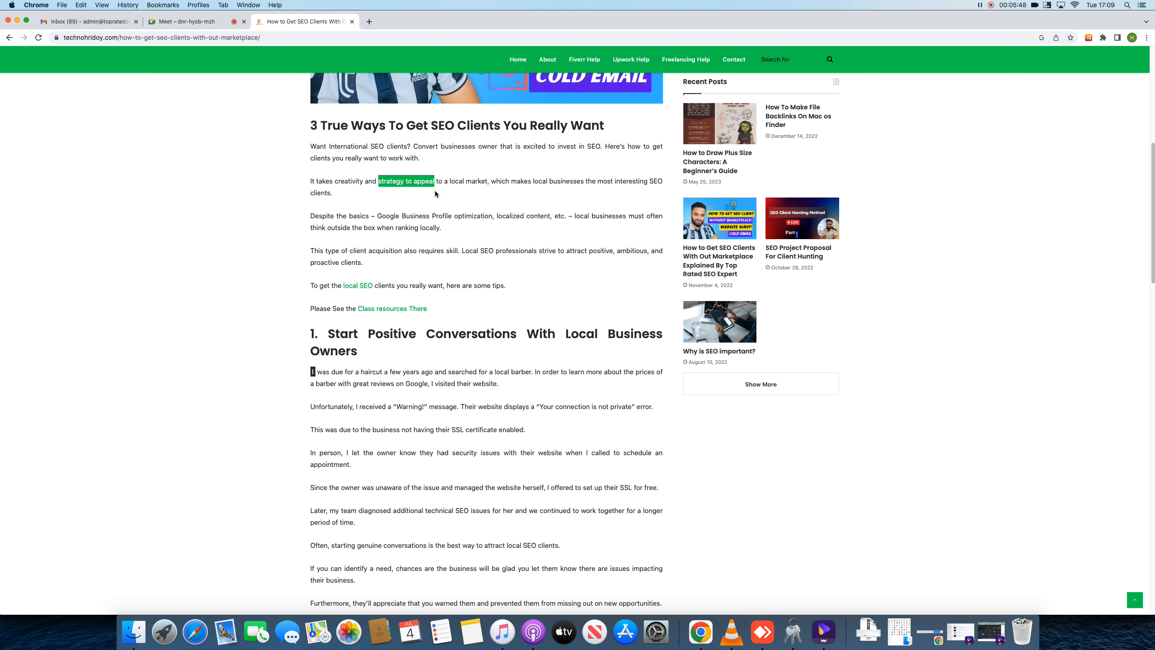
click(378, 180)
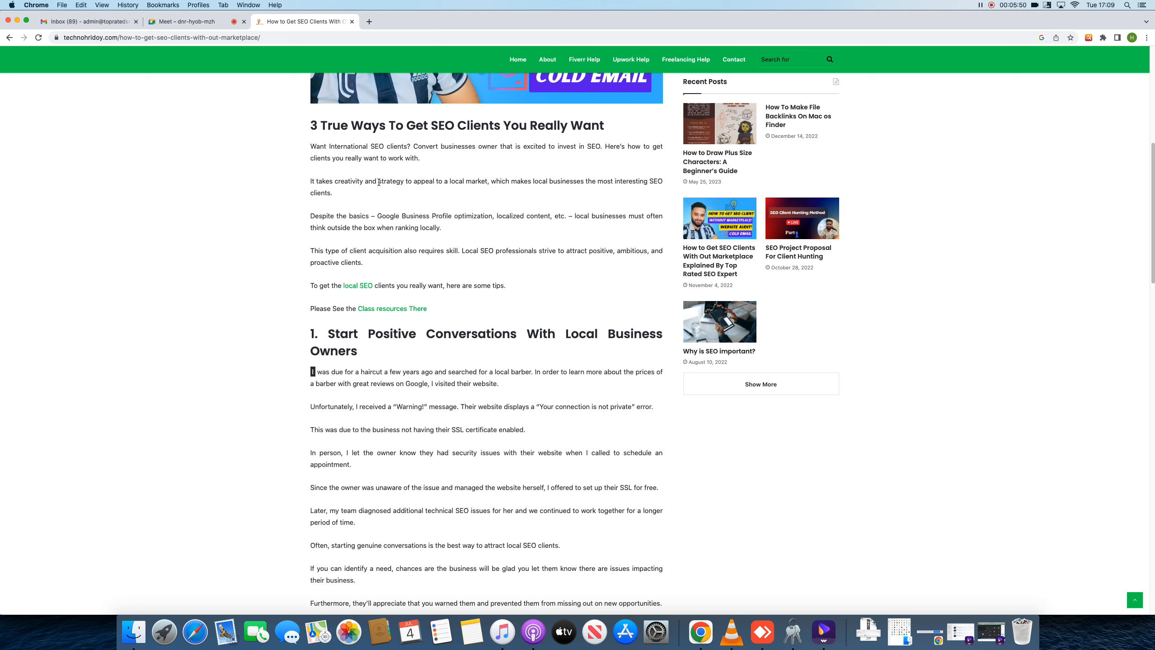
drag(378, 181, 434, 181)
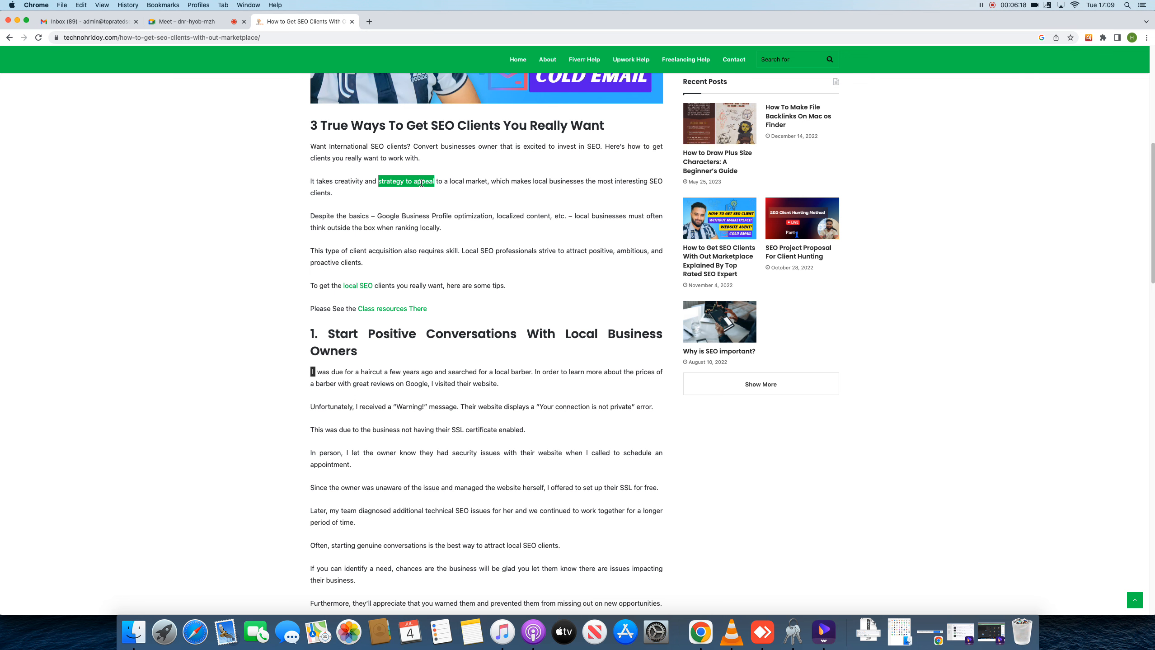
click(223, 23)
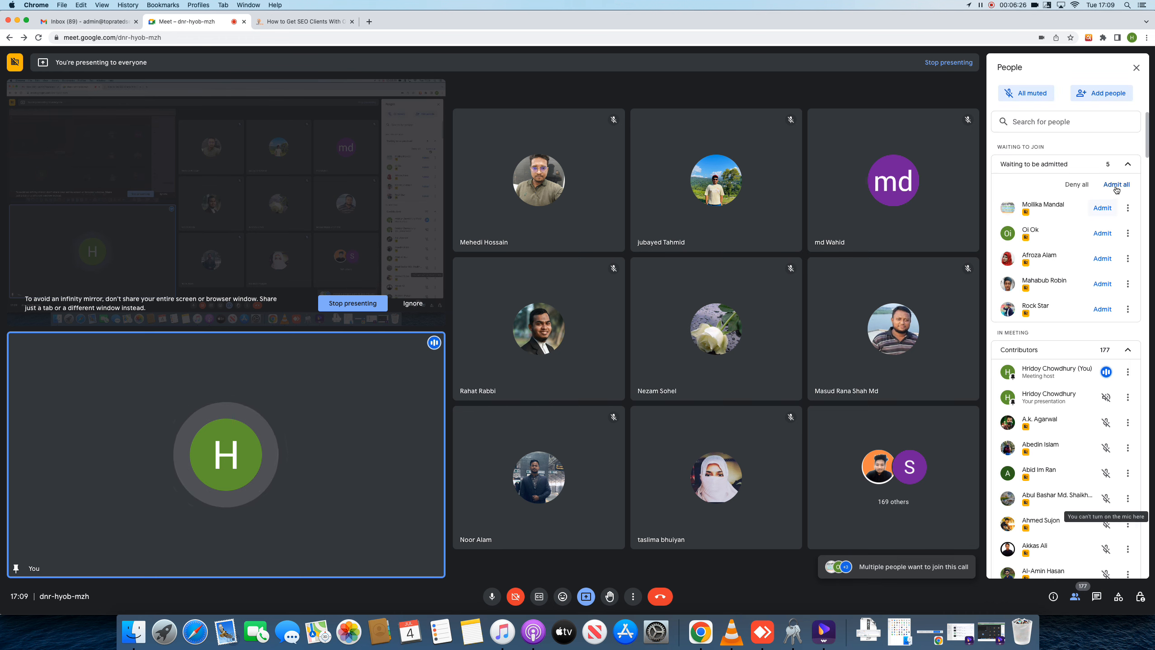
Admit all waiting participants, then let in two later join requests
click(1110, 188)
click(631, 354)
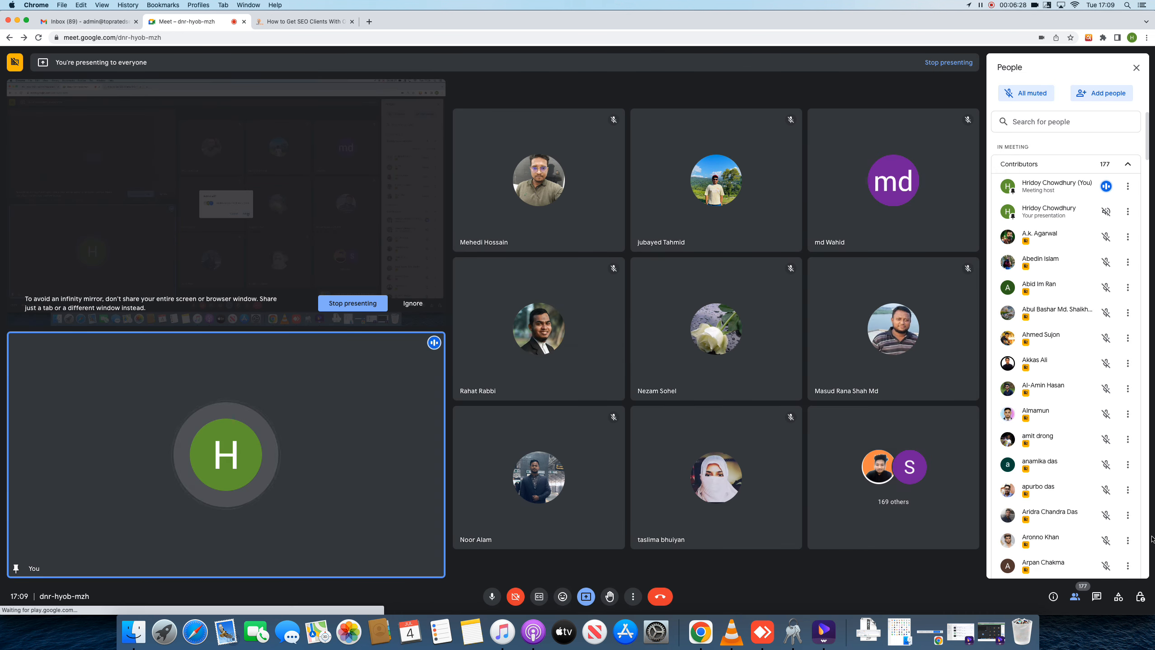
click(1096, 596)
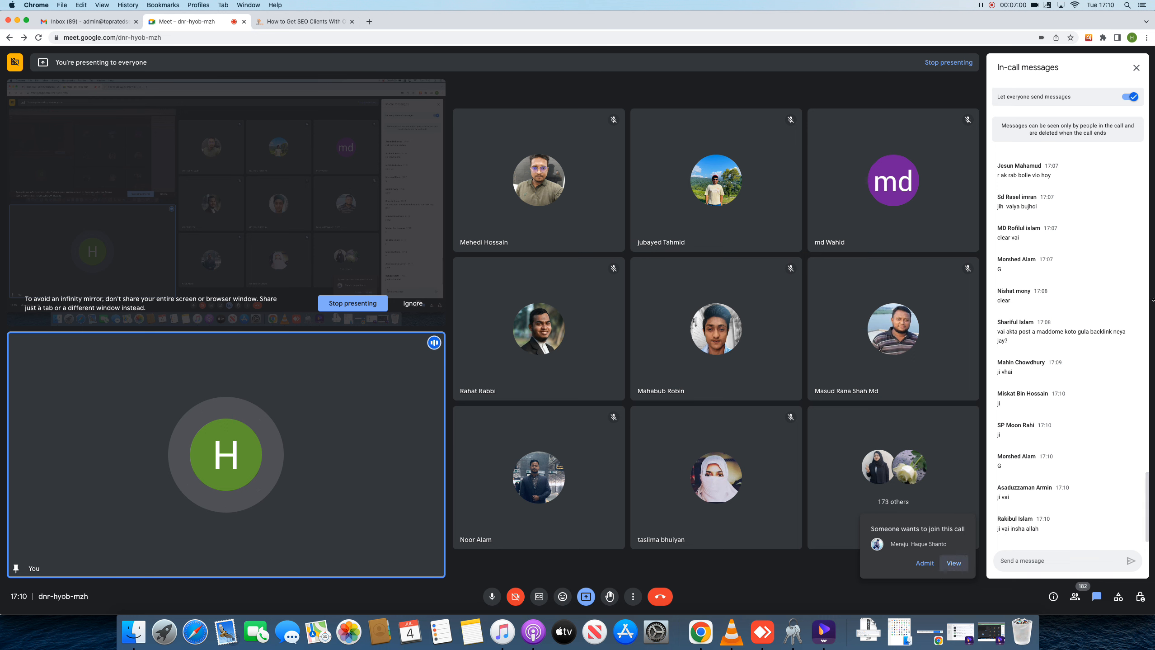
click(953, 563)
click(1101, 207)
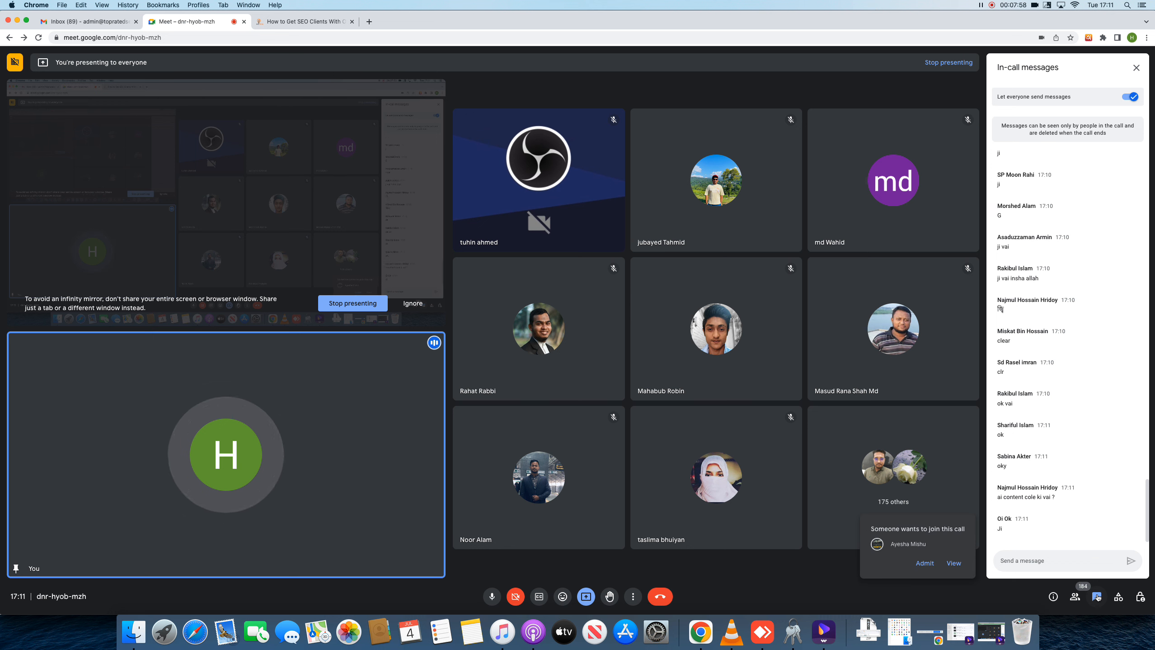
click(955, 565)
click(1102, 207)
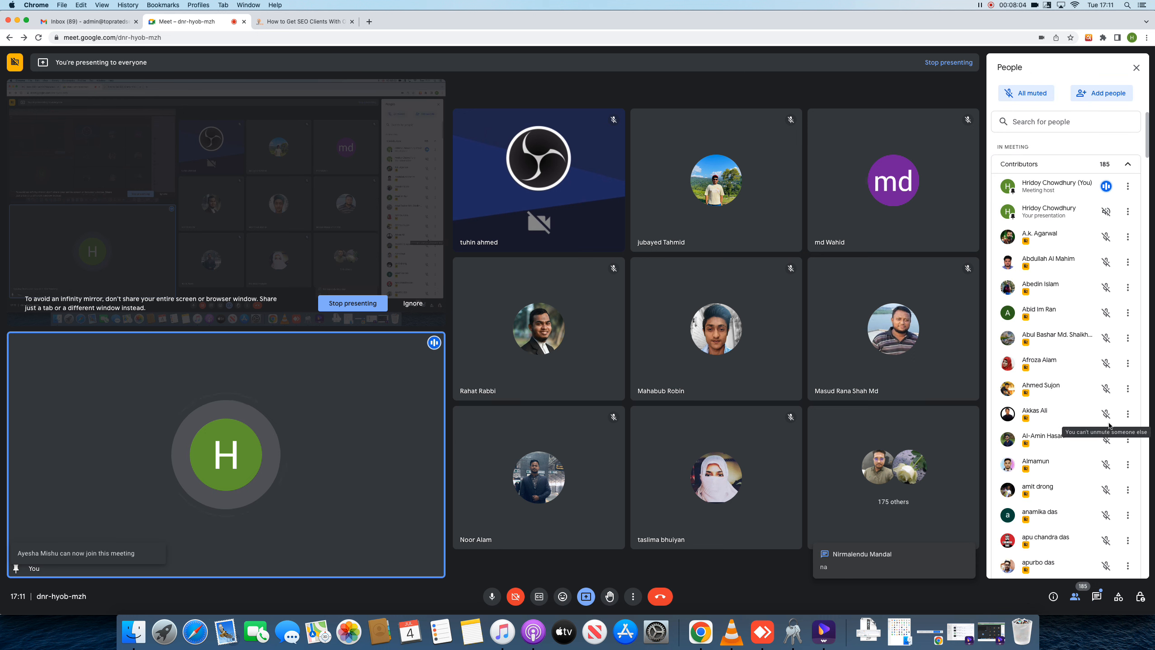
Turn off 'Let everyone send messages', close the incognito Digital Camera Care window, and open the work-profile window
click(1098, 597)
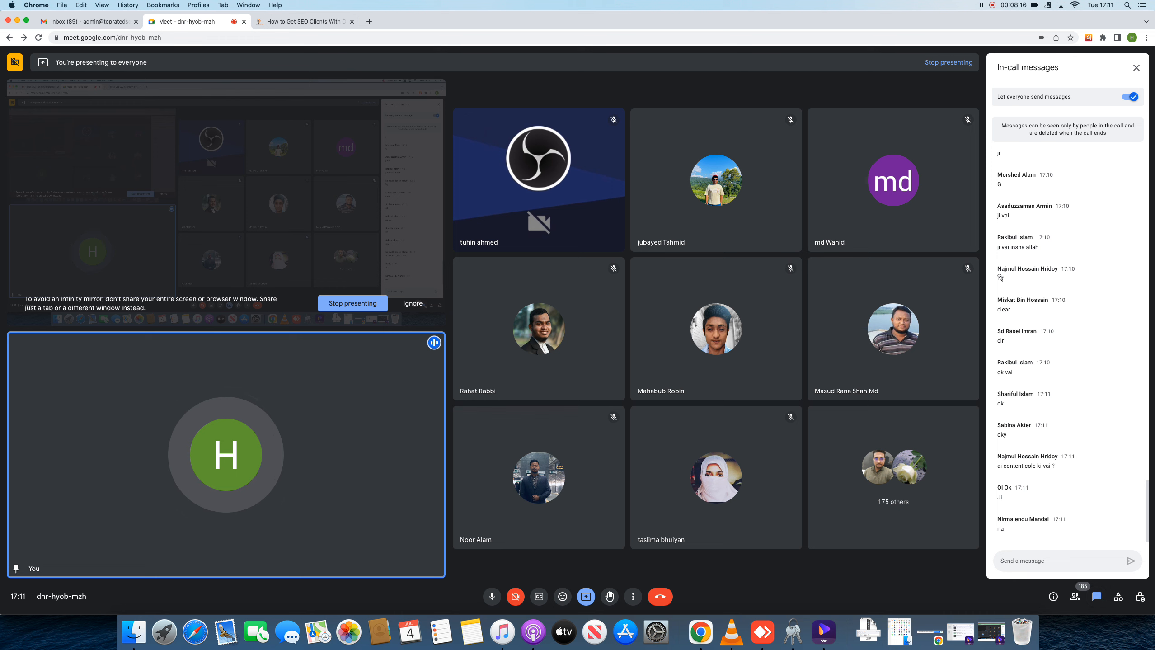
click(1131, 97)
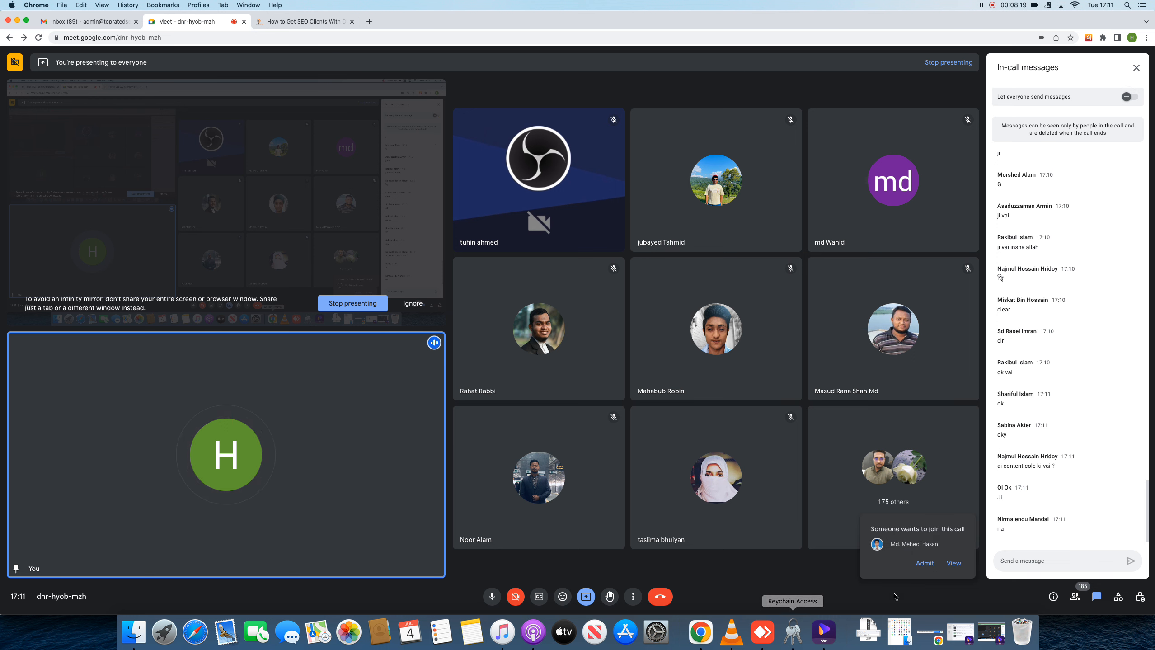
click(953, 562)
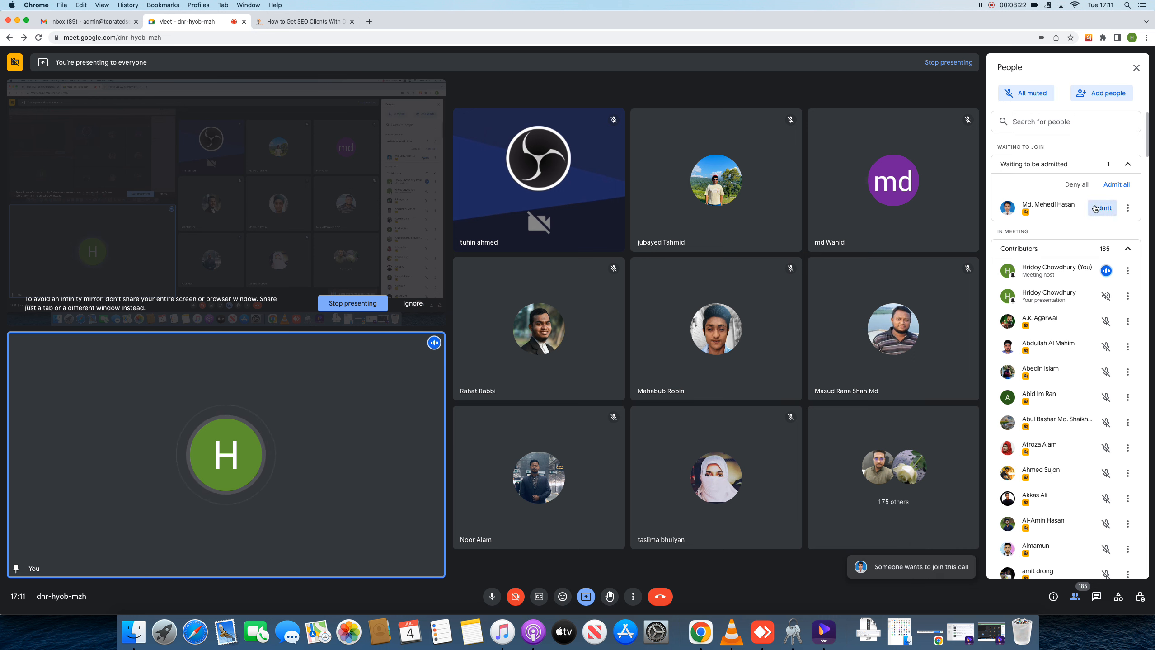
right_click(699, 630)
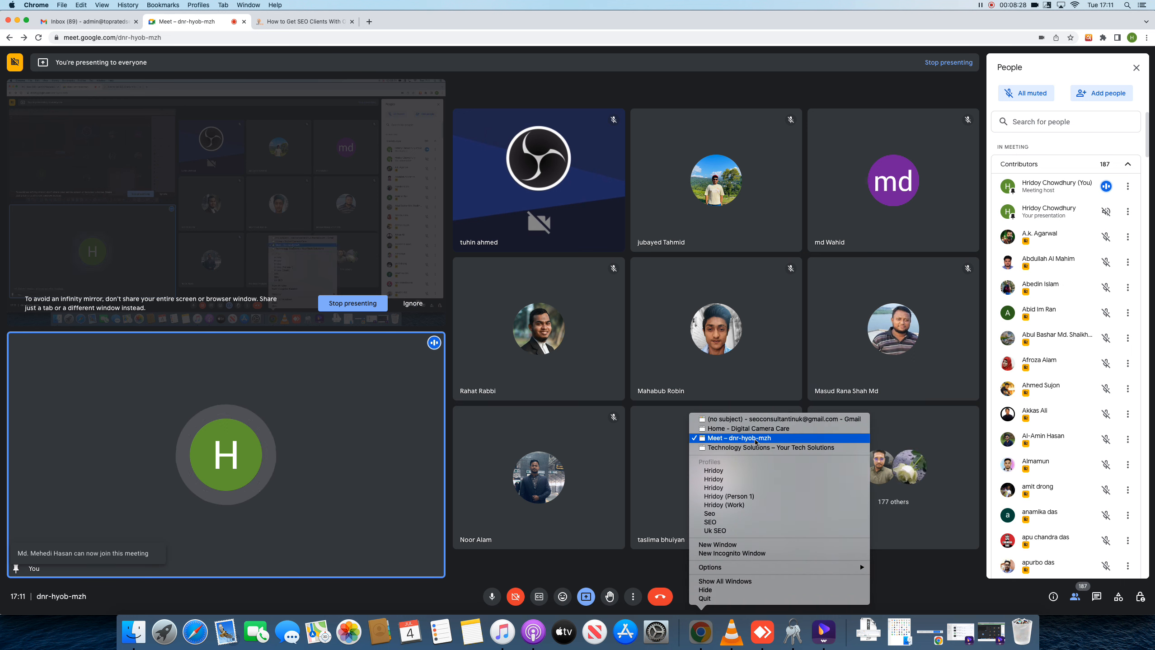
click(759, 433)
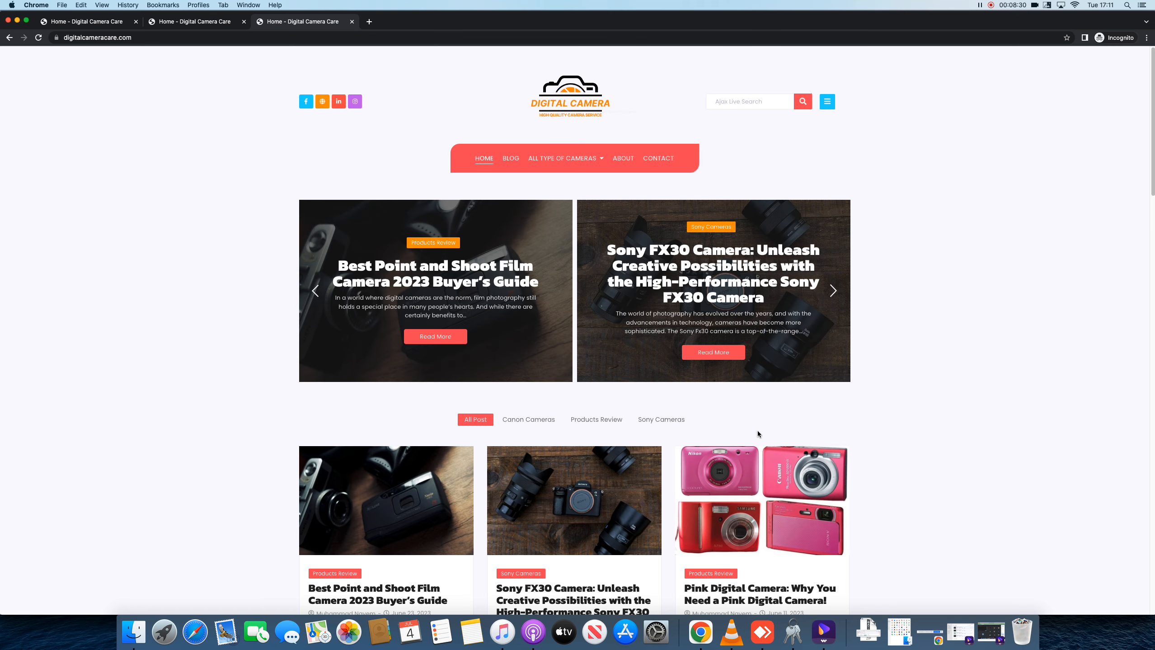
click(7, 20)
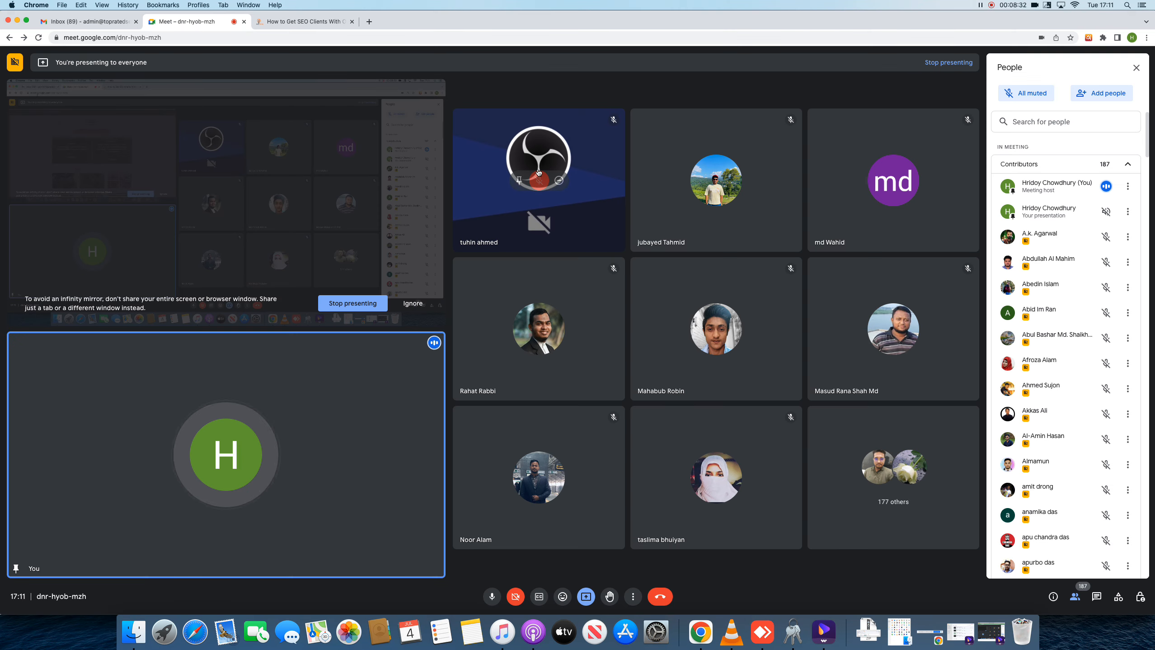
right_click(702, 626)
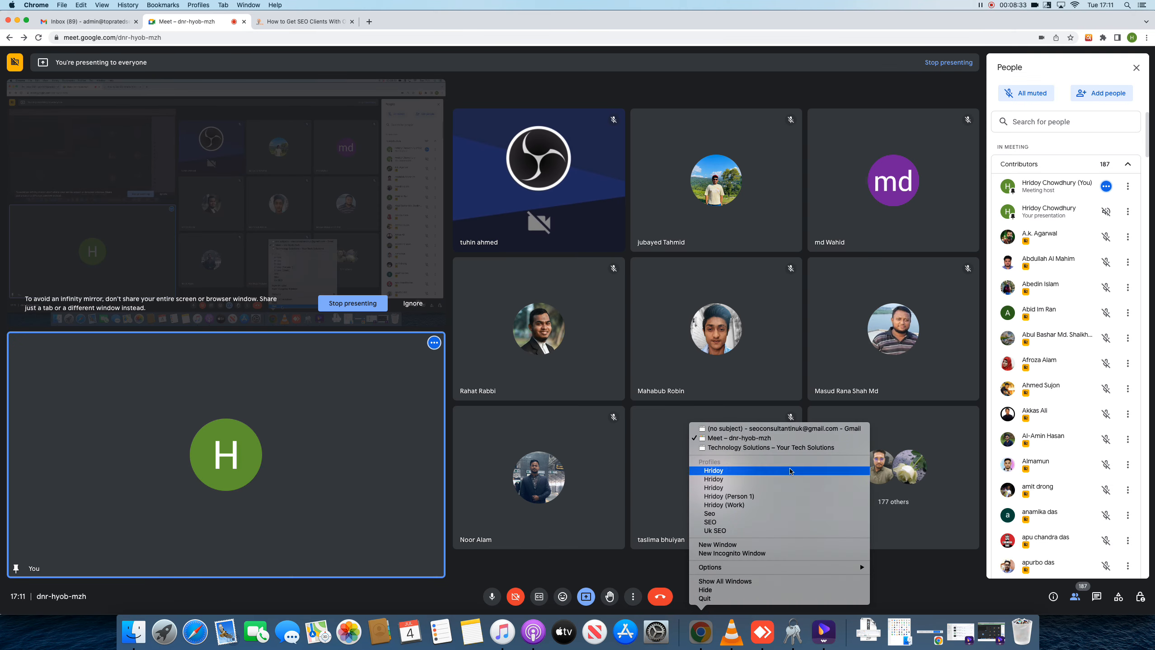
click(756, 498)
In the work profile window, create a new blank spreadsheet in a fresh tab via sheet.new
click(494, 23)
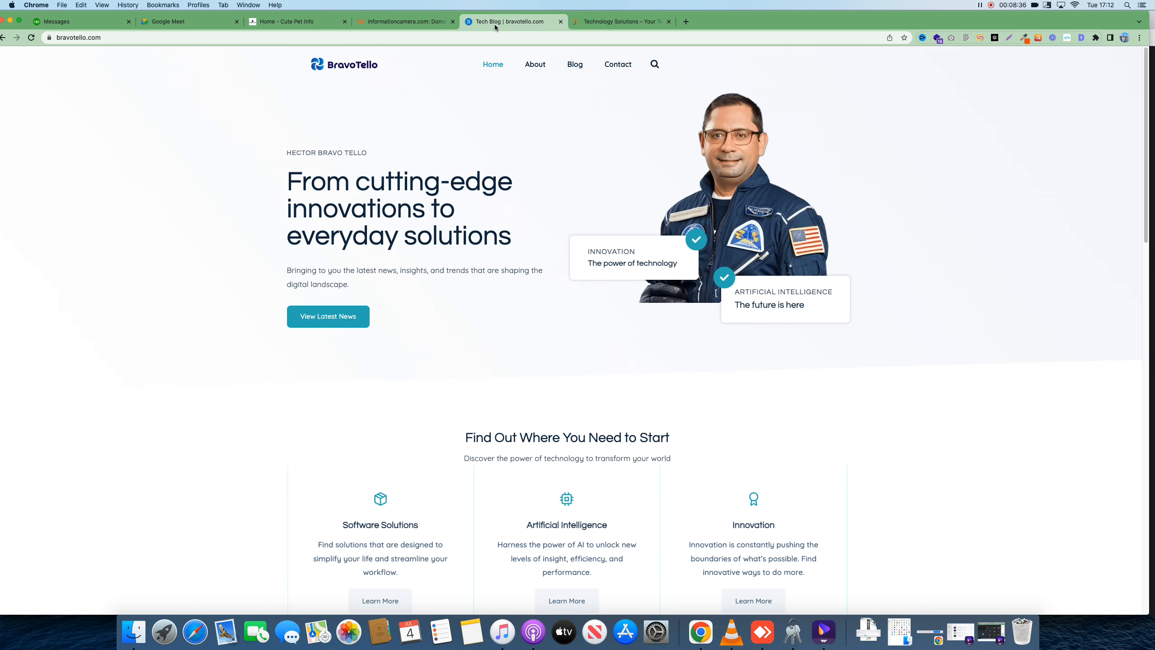
click(598, 24)
click(587, 36)
text(sheet.new)
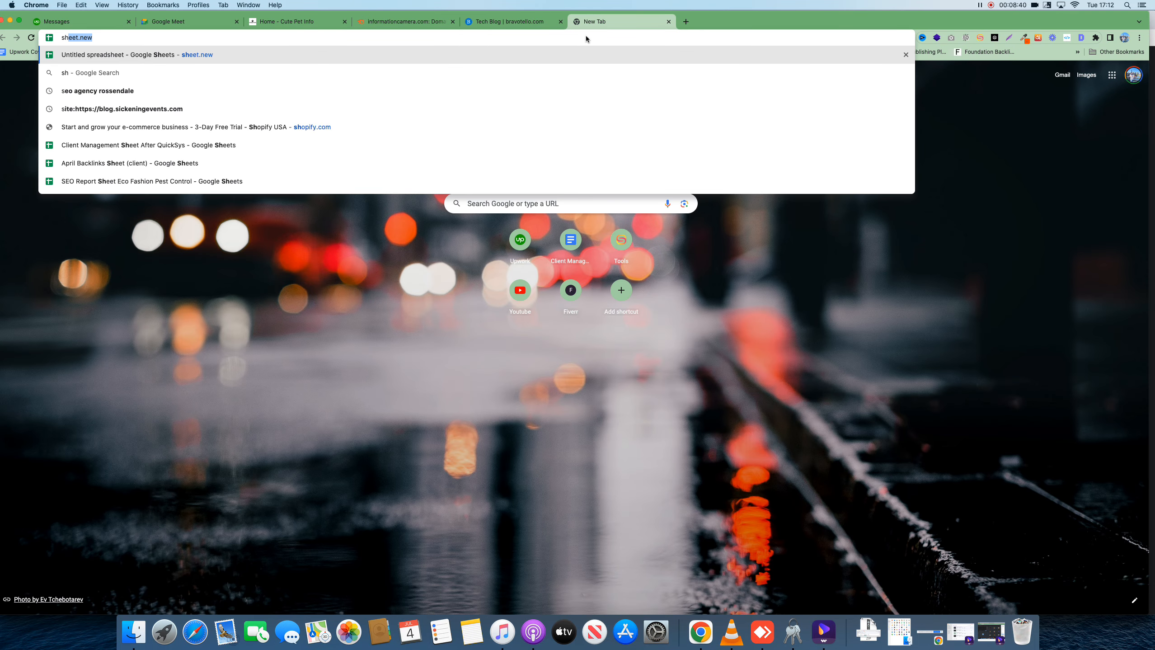
key(Return)
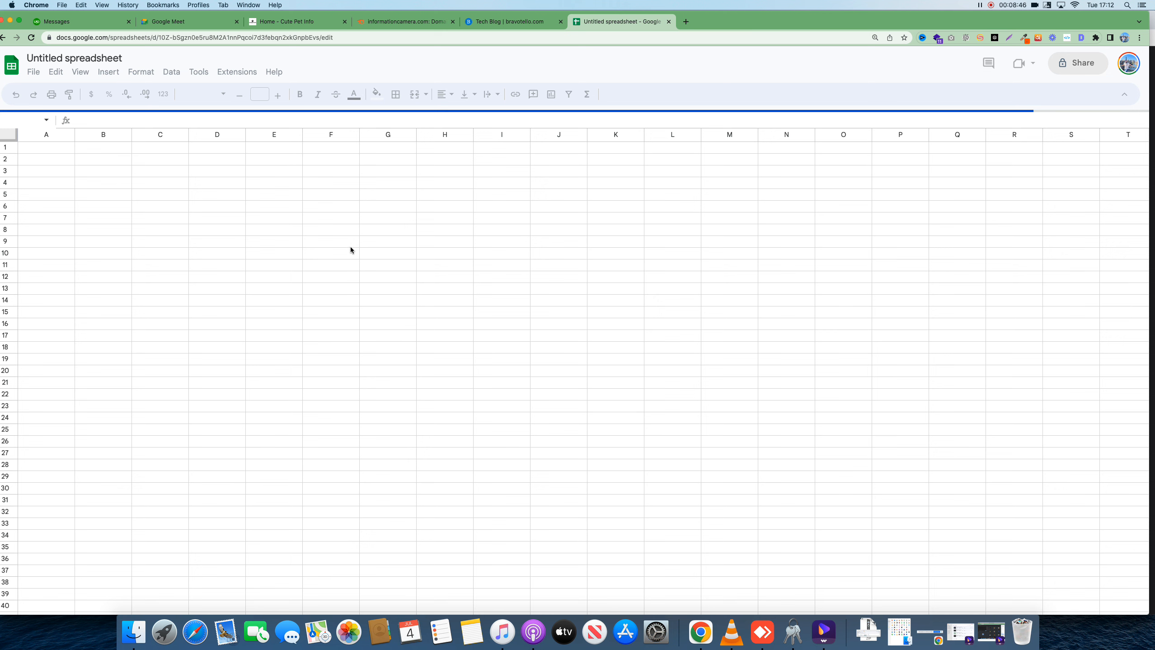
click(125, 58)
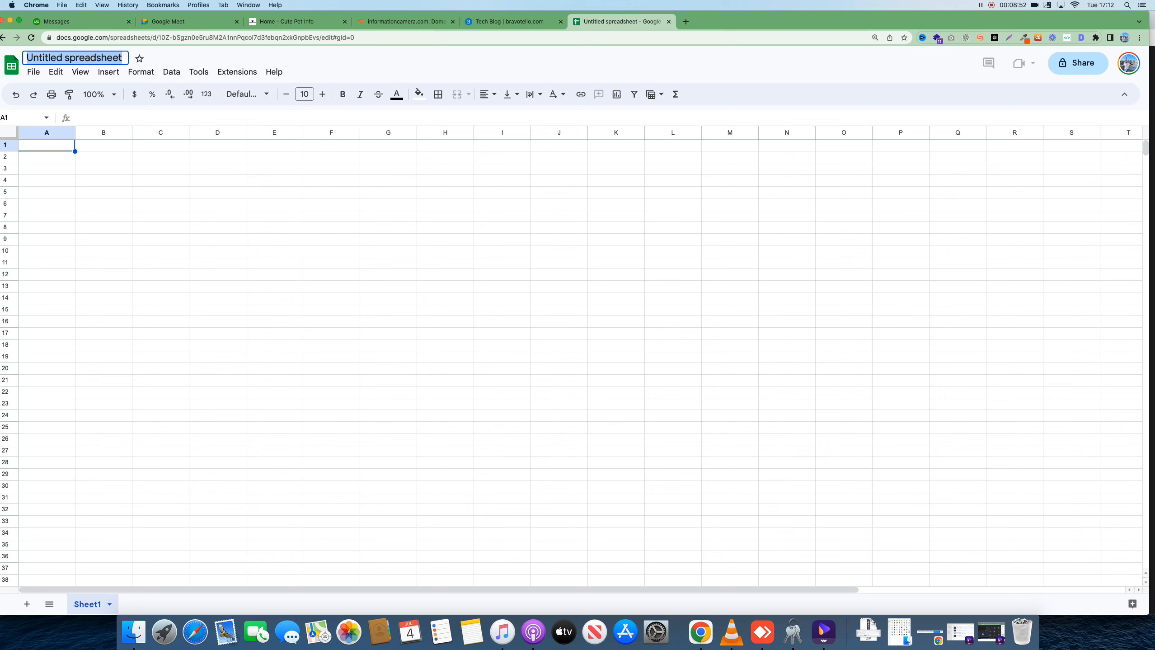
text(Guest Pos)
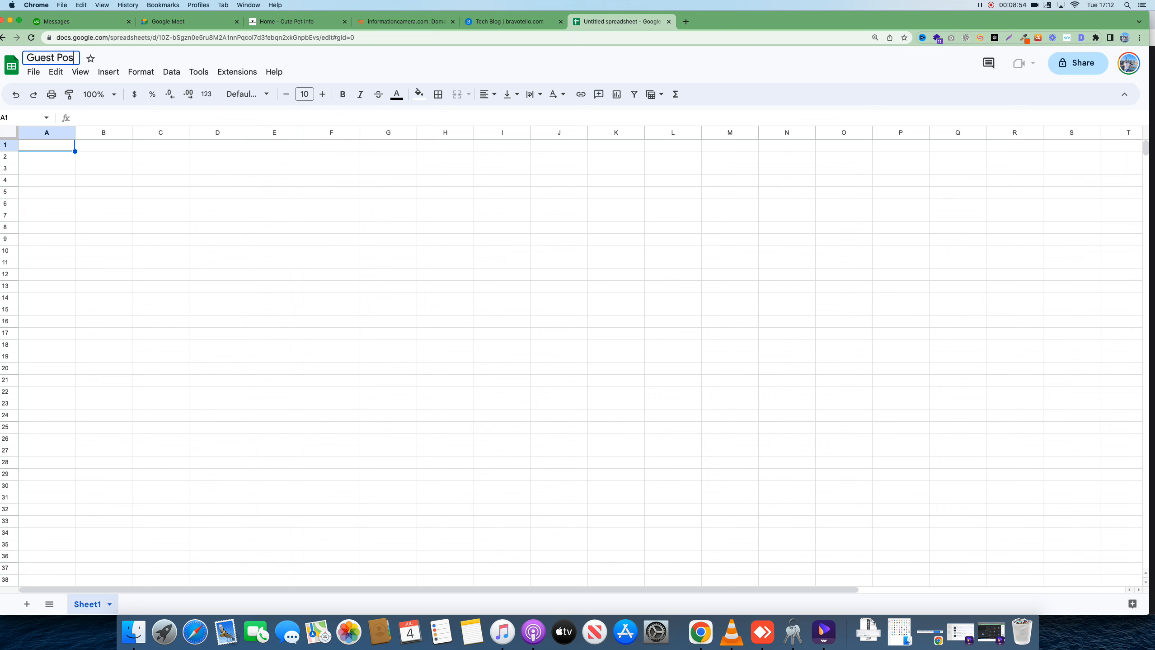
text(t Backlinks)
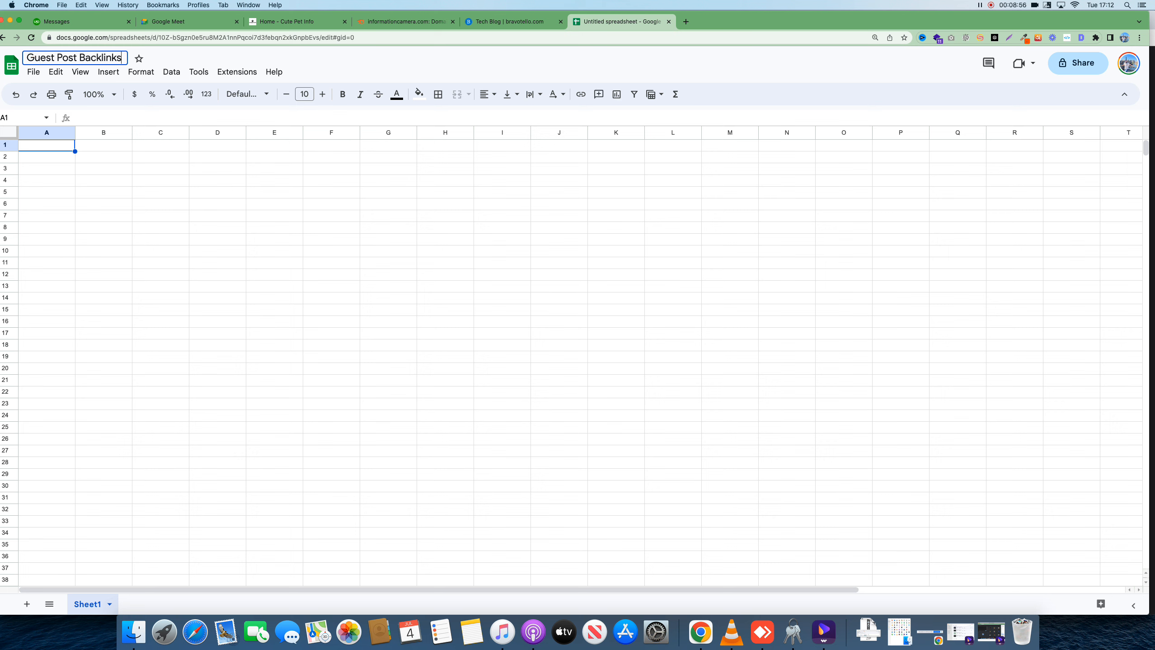
click(213, 204)
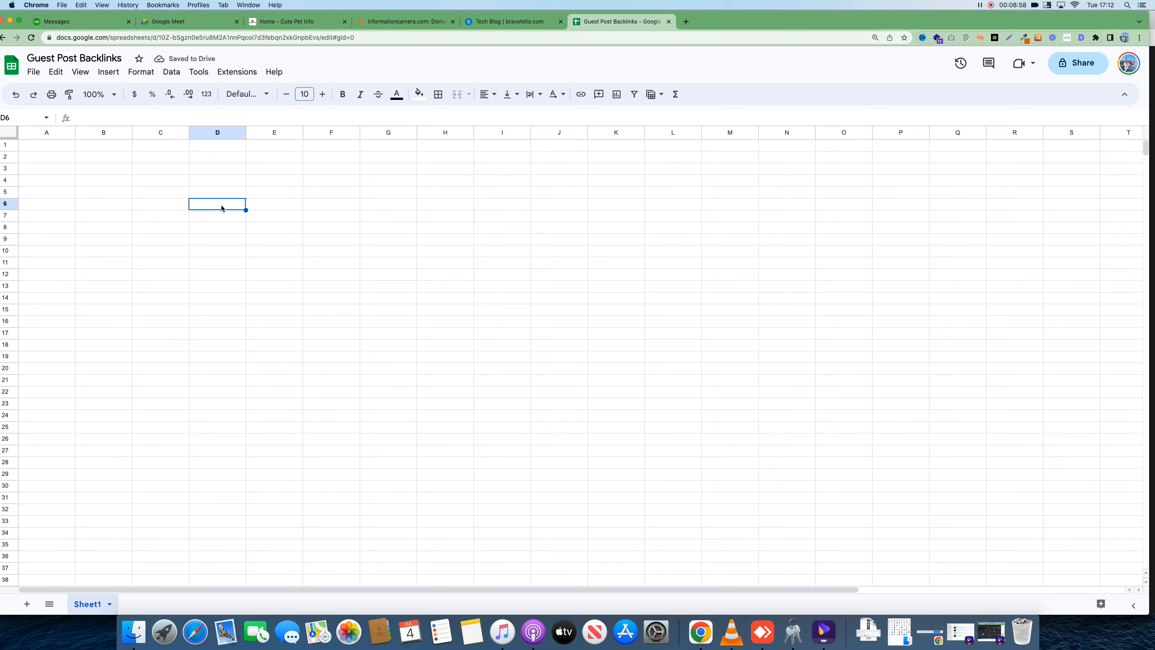
text(Website )
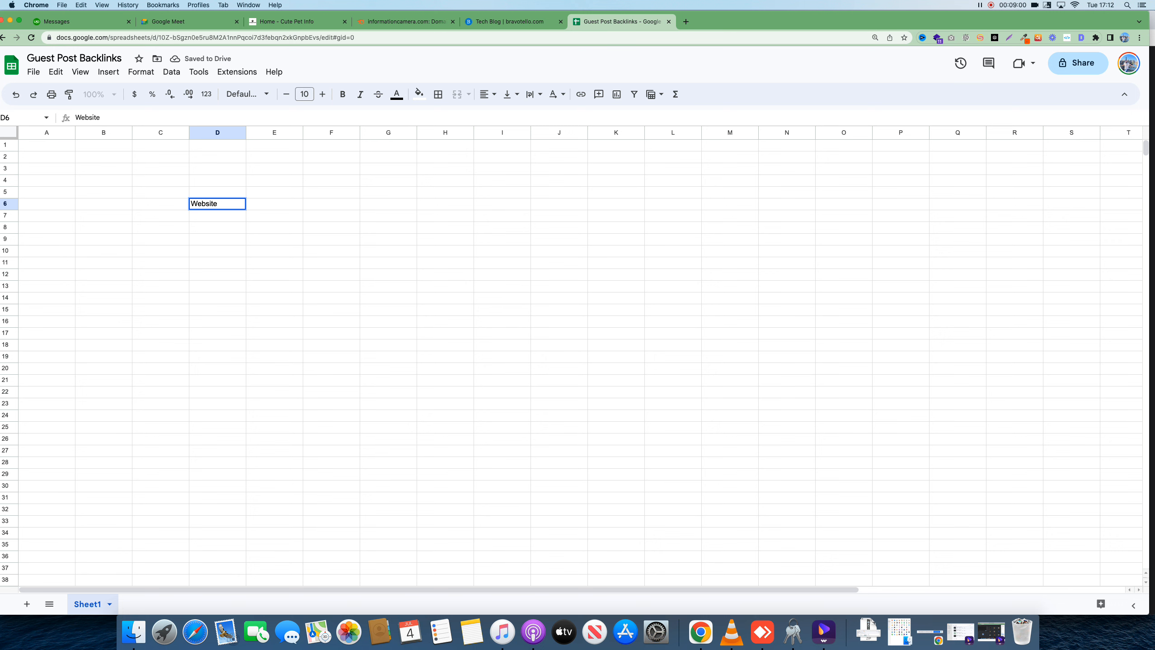
text(Urls)
click(278, 208)
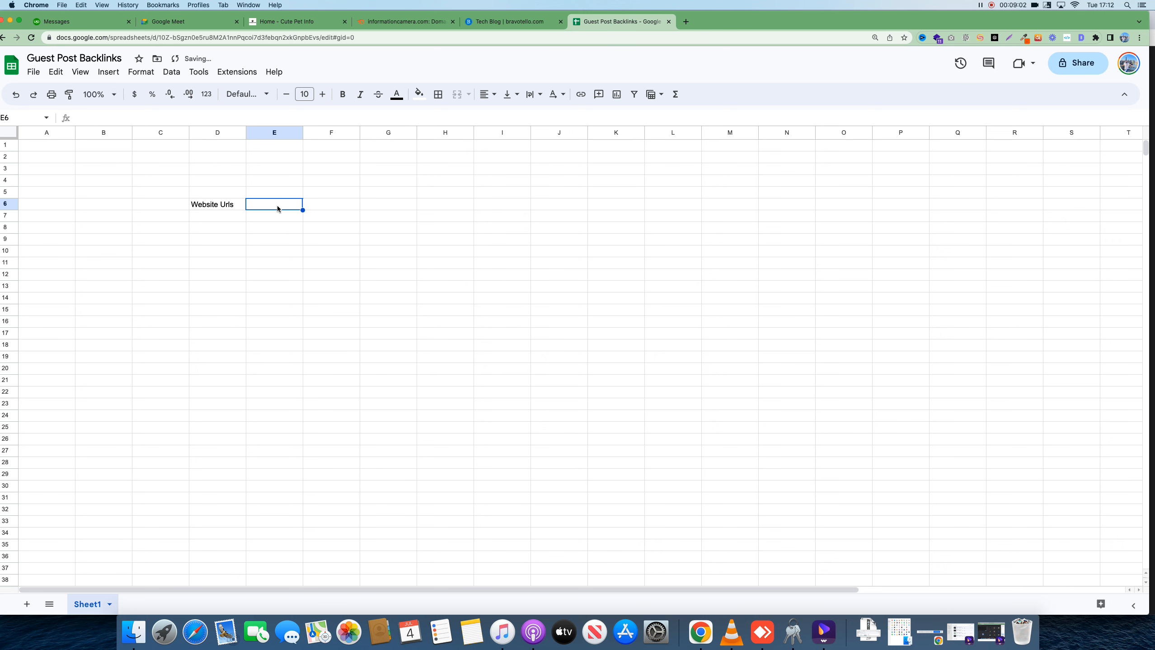
click(509, 22)
click(502, 41)
key(super+c)
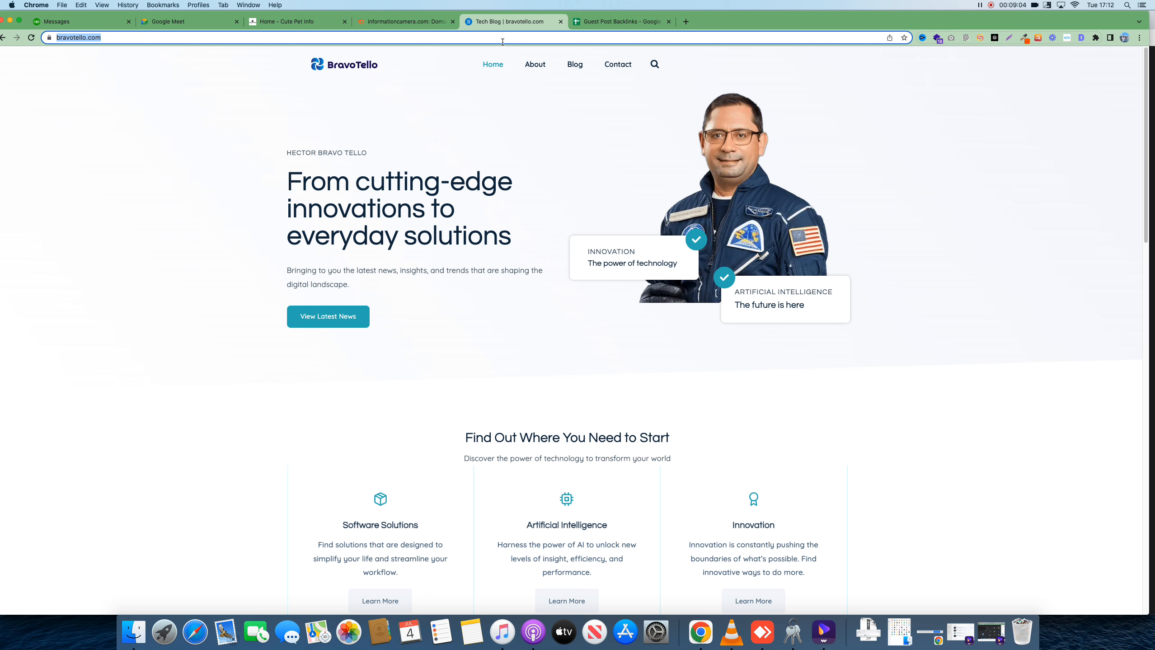
click(620, 21)
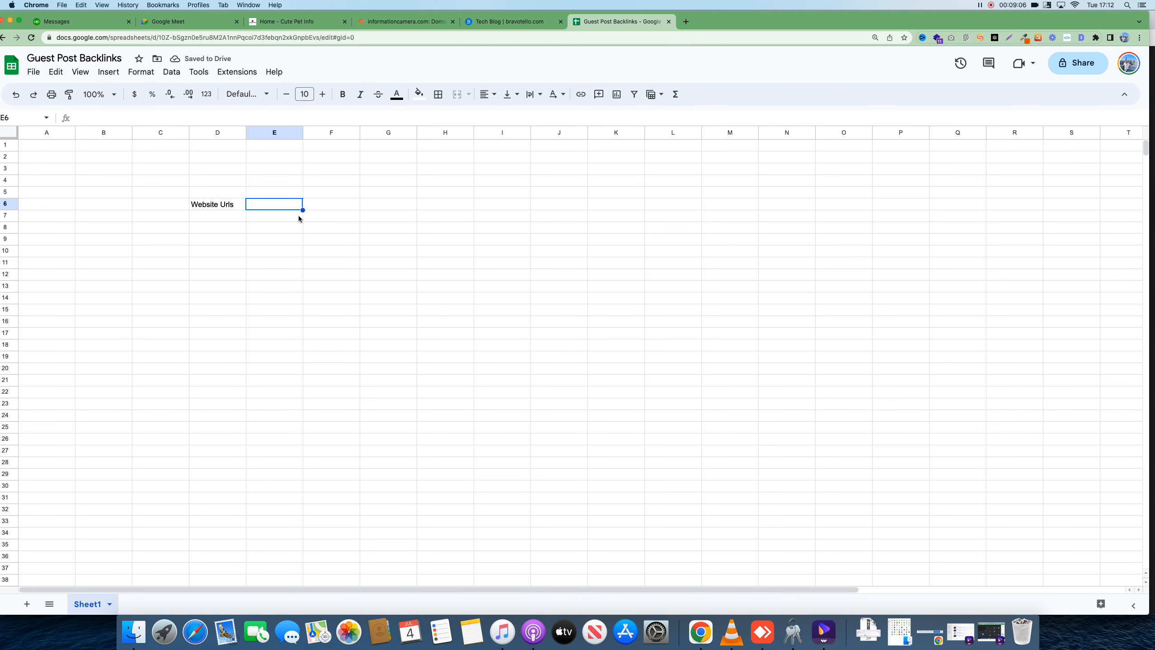
key(super+v)
Enter Niche in D7 with Technlogy beside it in E7
click(230, 216)
text(Niche)
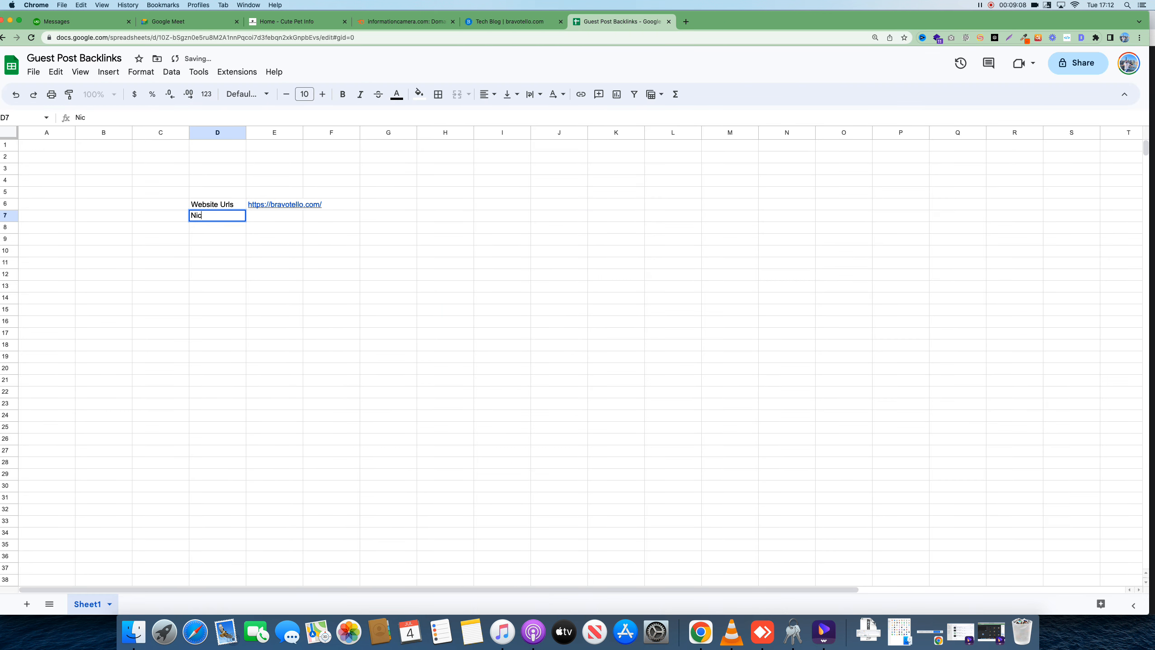
click(278, 219)
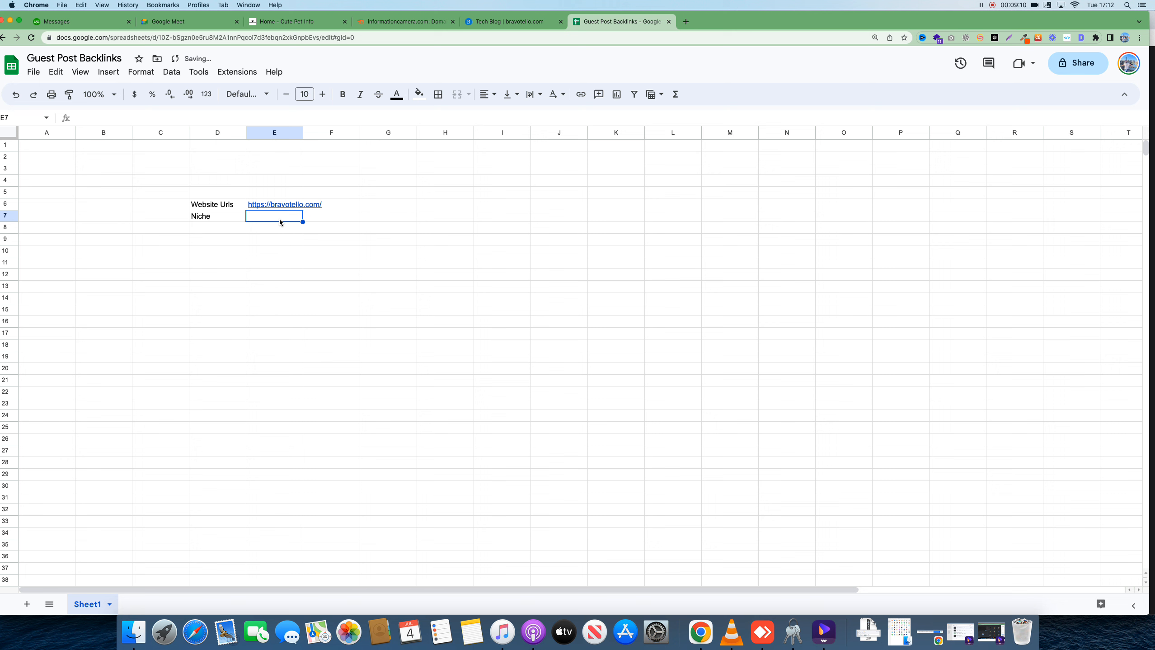
text(Technlogo)
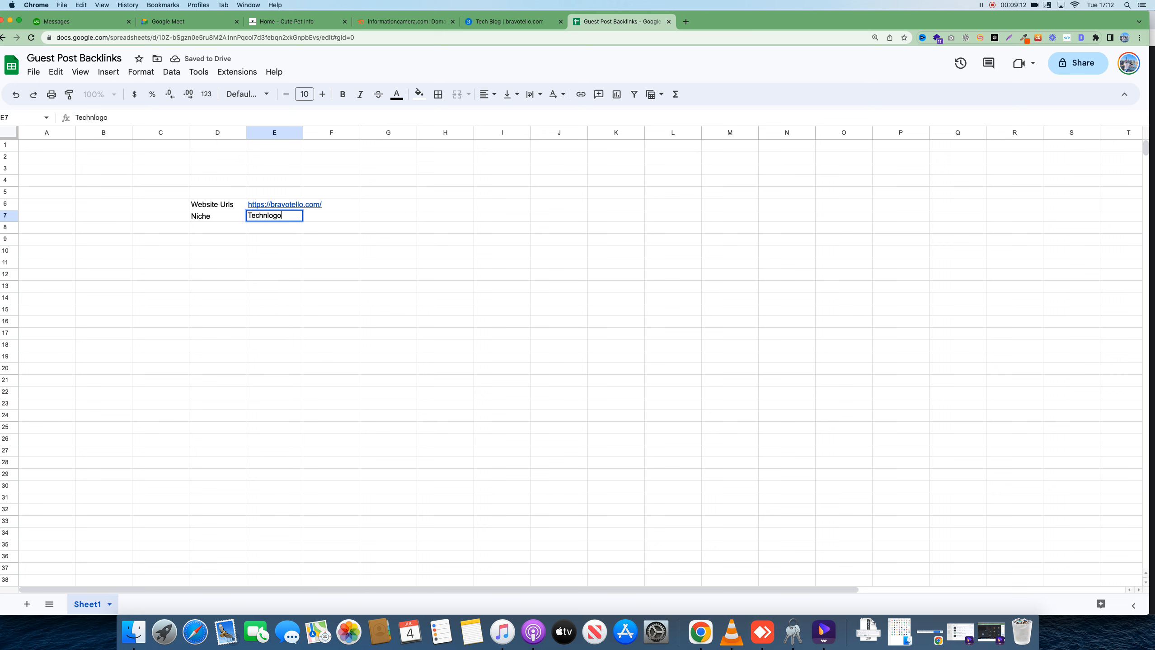
key(BackSpace)
text(y)
click(225, 232)
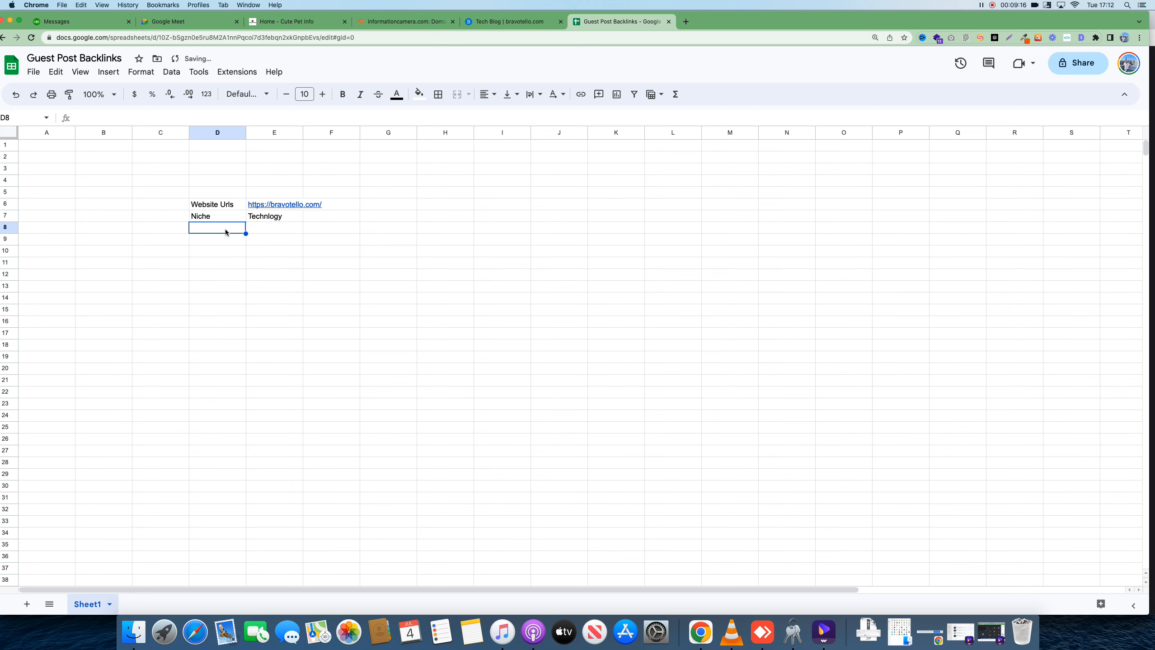
click(1009, 39)
Capture the sheet in Lightshot and handwrite a red arrow labelled DA: 30+
mouse_move(117, 112)
mouse_down()
mouse_move(233, 230)
mouse_move(815, 447)
mouse_up()
click(822, 355)
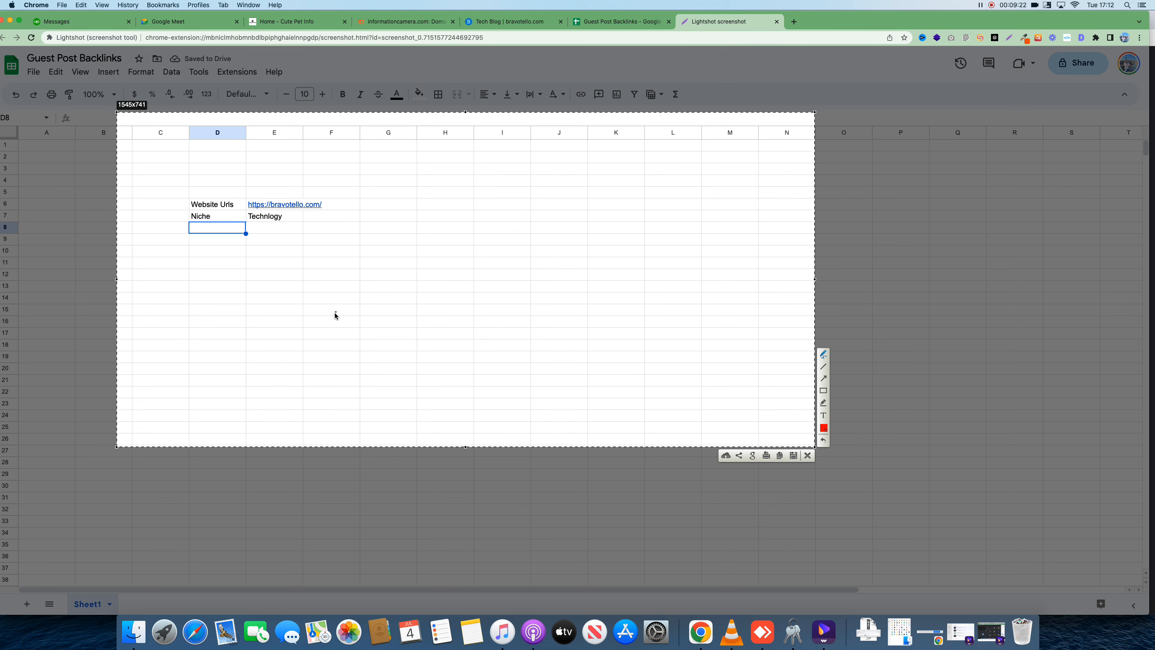
mouse_move(335, 324)
mouse_down()
mouse_move(384, 244)
mouse_move(400, 239)
mouse_move(400, 264)
mouse_up()
mouse_move(428, 191)
mouse_down()
mouse_move(432, 217)
mouse_move(459, 212)
mouse_up()
click(451, 186)
mouse_move(452, 178)
mouse_down()
mouse_move(473, 200)
mouse_move(500, 175)
mouse_move(502, 188)
mouse_move(511, 161)
mouse_move(527, 163)
mouse_up()
click(472, 179)
click(477, 191)
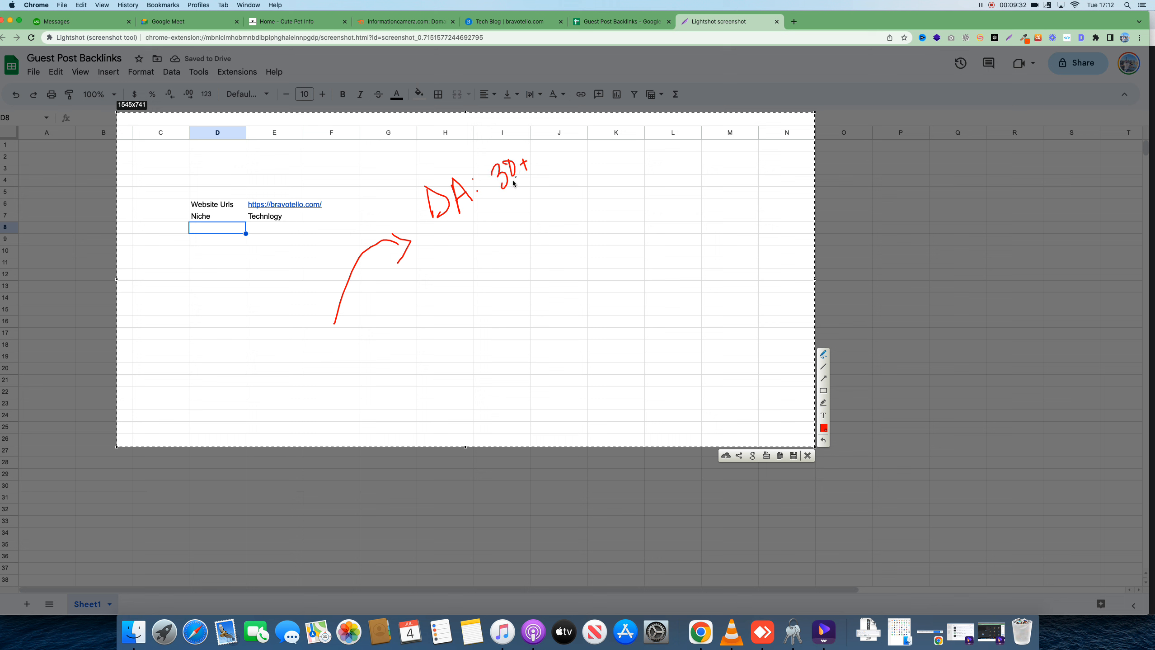
drag(445, 226, 531, 181)
Draw a second red arrow annotated Spam: 1%
drag(373, 344, 431, 276)
drag(428, 264, 431, 291)
mouse_move(477, 237)
mouse_down()
mouse_move(488, 251)
mouse_move(477, 261)
mouse_move(502, 265)
mouse_move(541, 220)
mouse_up()
click(546, 207)
drag(549, 215, 570, 201)
click(577, 177)
click(587, 186)
Draw a third red arrow annotated Traffic: 500, then close the capture
mouse_move(422, 375)
mouse_down()
mouse_move(462, 326)
mouse_move(464, 336)
mouse_up()
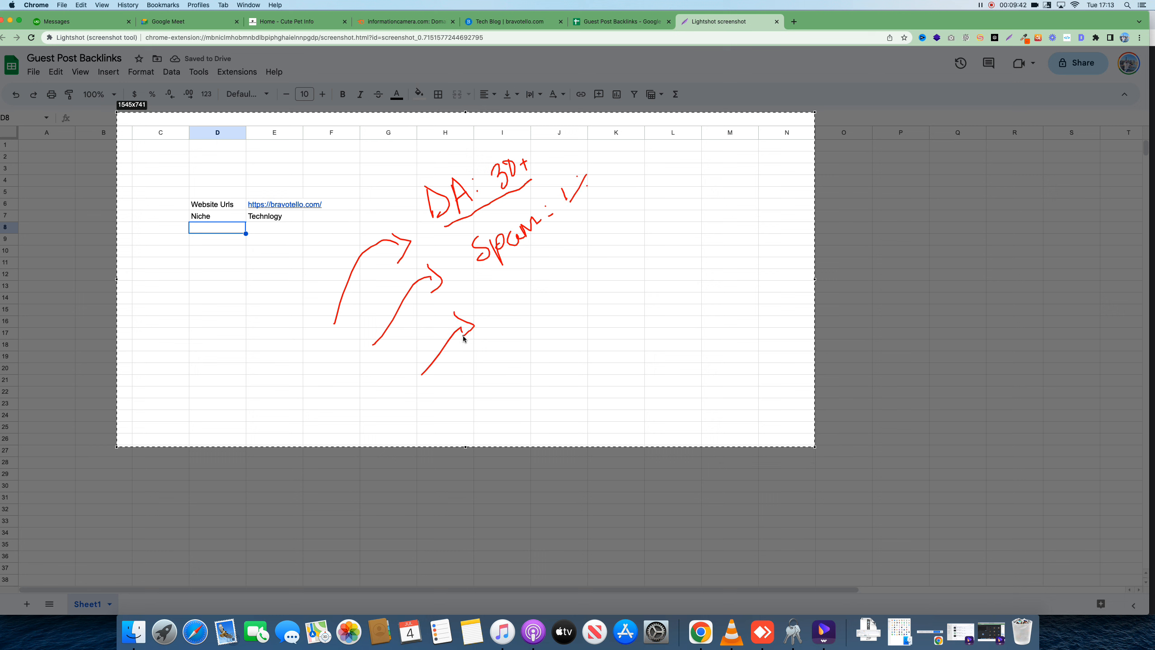
mouse_move(520, 257)
mouse_down()
mouse_move(510, 296)
mouse_move(524, 289)
mouse_up()
drag(531, 279, 559, 261)
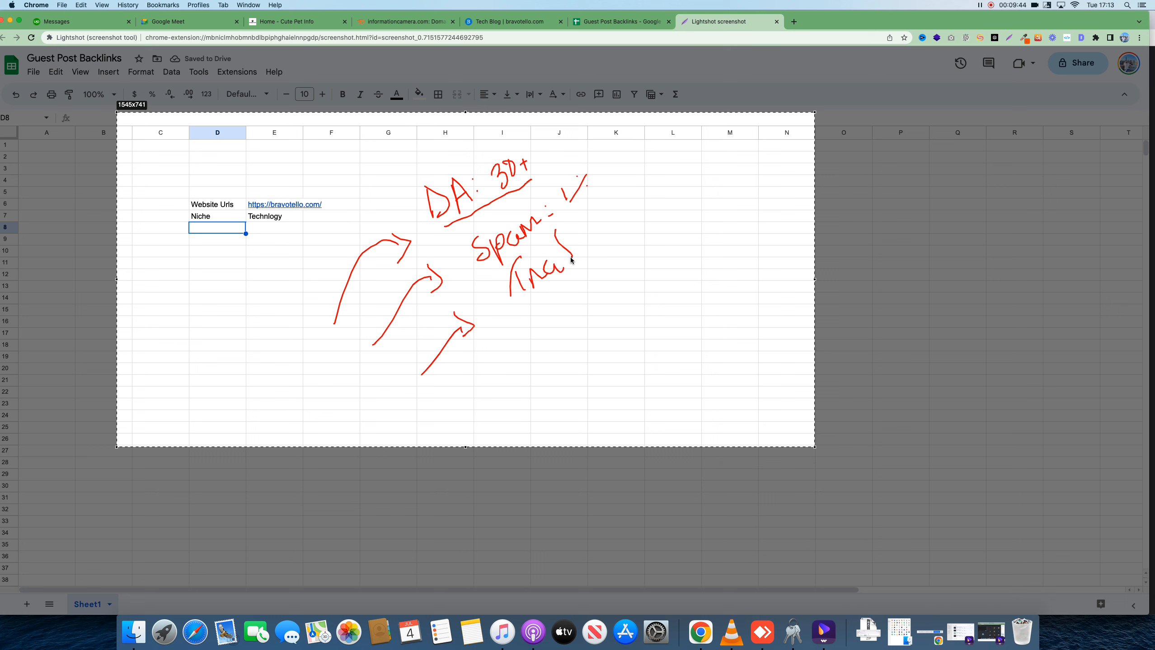
drag(572, 222, 556, 255)
drag(554, 233, 586, 250)
mouse_move(591, 230)
mouse_down()
mouse_move(604, 242)
mouse_move(629, 225)
mouse_up()
click(584, 212)
click(626, 205)
mouse_move(631, 218)
mouse_down()
mouse_move(657, 206)
mouse_move(666, 169)
mouse_up()
drag(678, 165, 677, 159)
drag(703, 157, 688, 178)
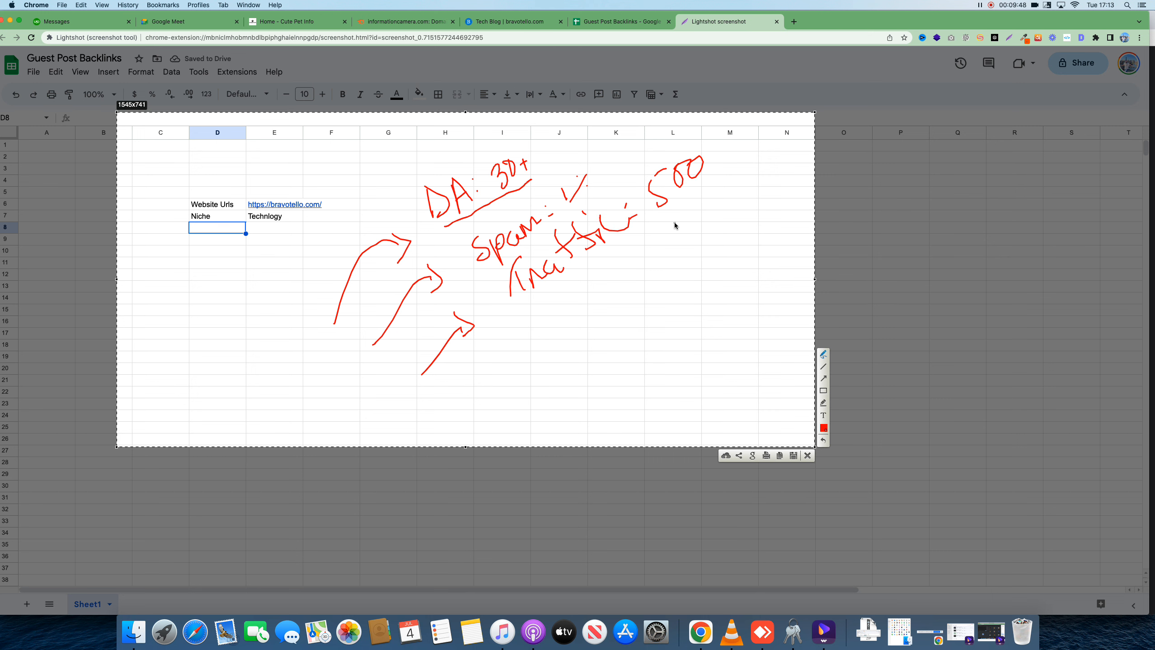
click(808, 455)
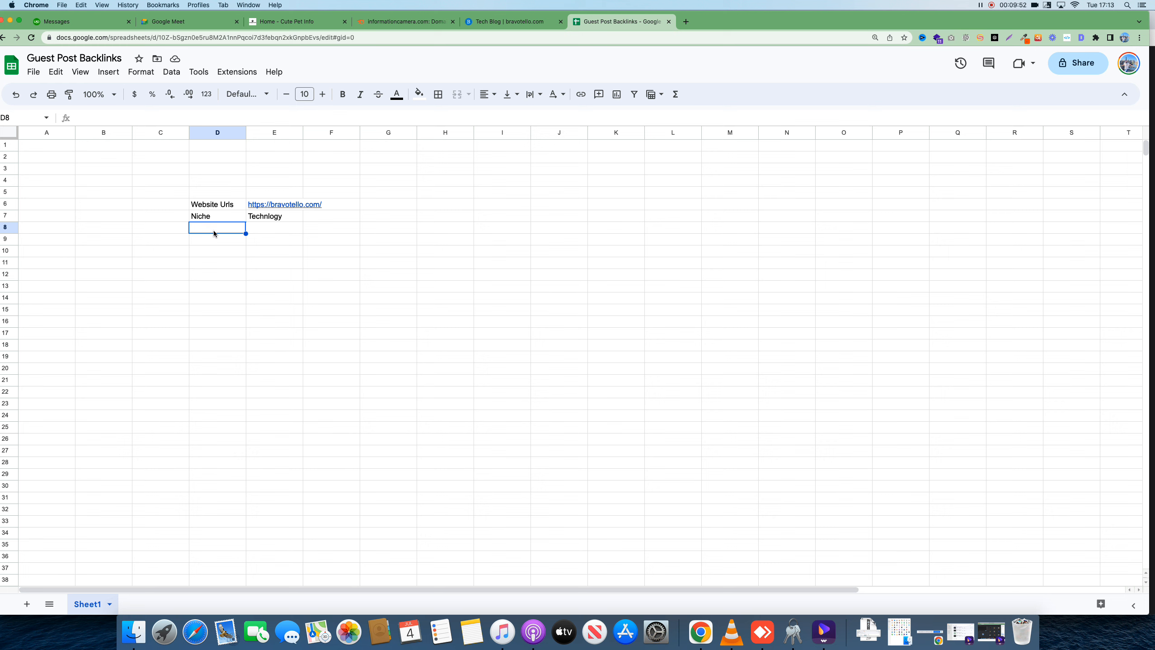
Fill D8:E10 with DA 30+, Spam Score 1% and Traffic 500
text(DA)
click(276, 230)
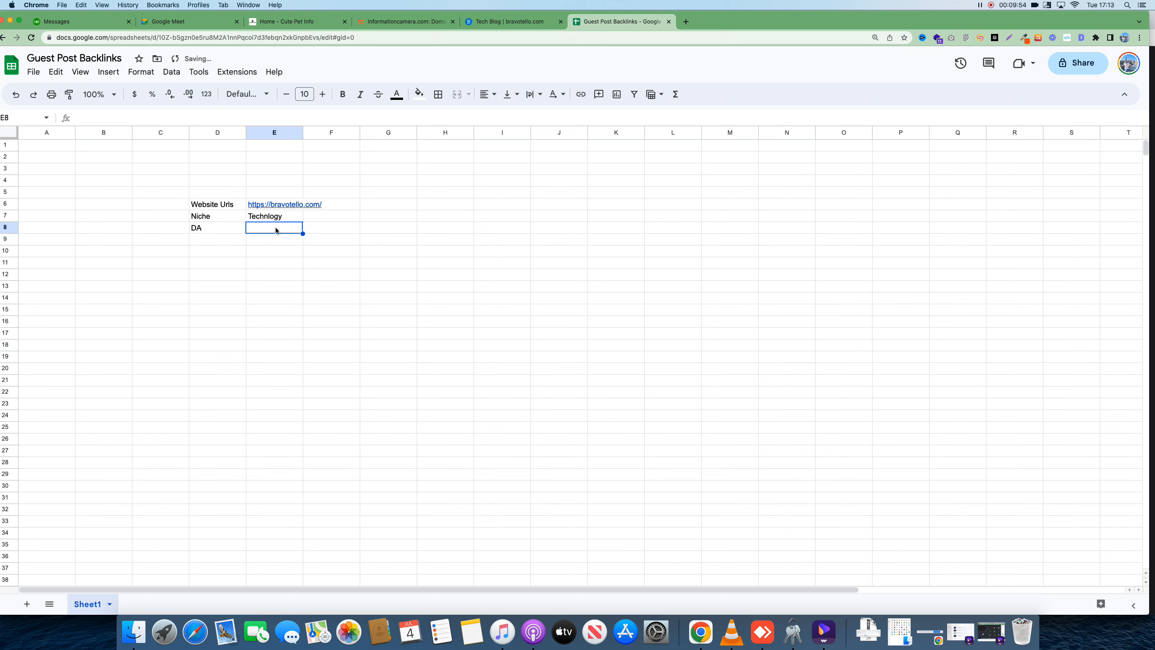
text(30+)
click(212, 240)
text(Spam)
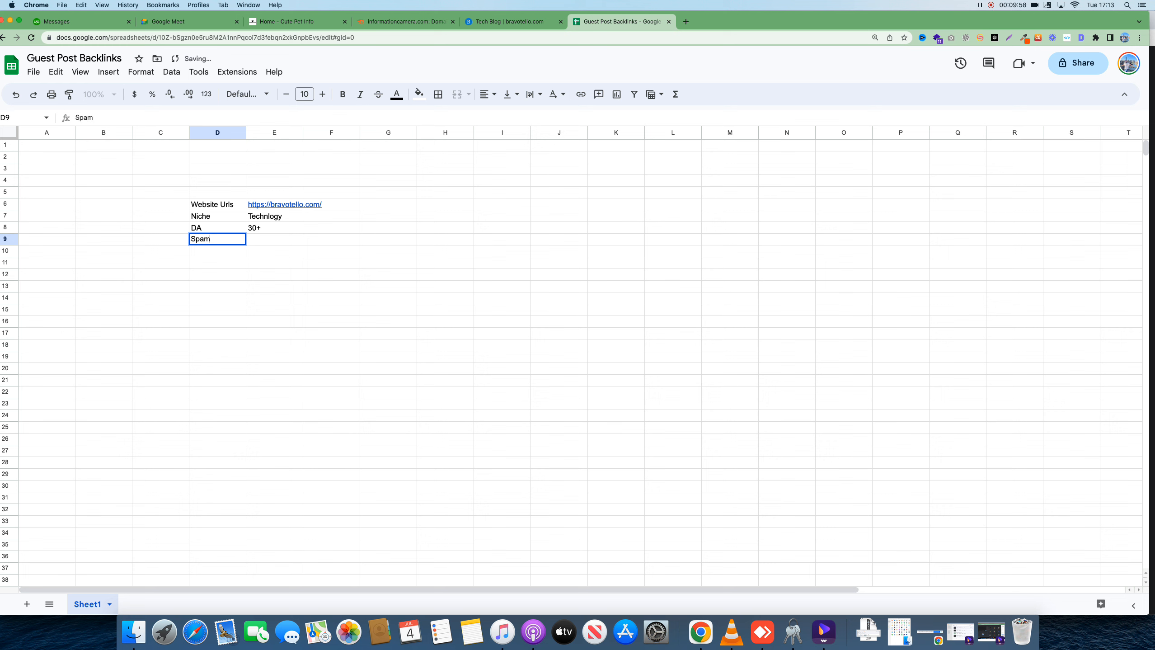
text( Score)
click(258, 244)
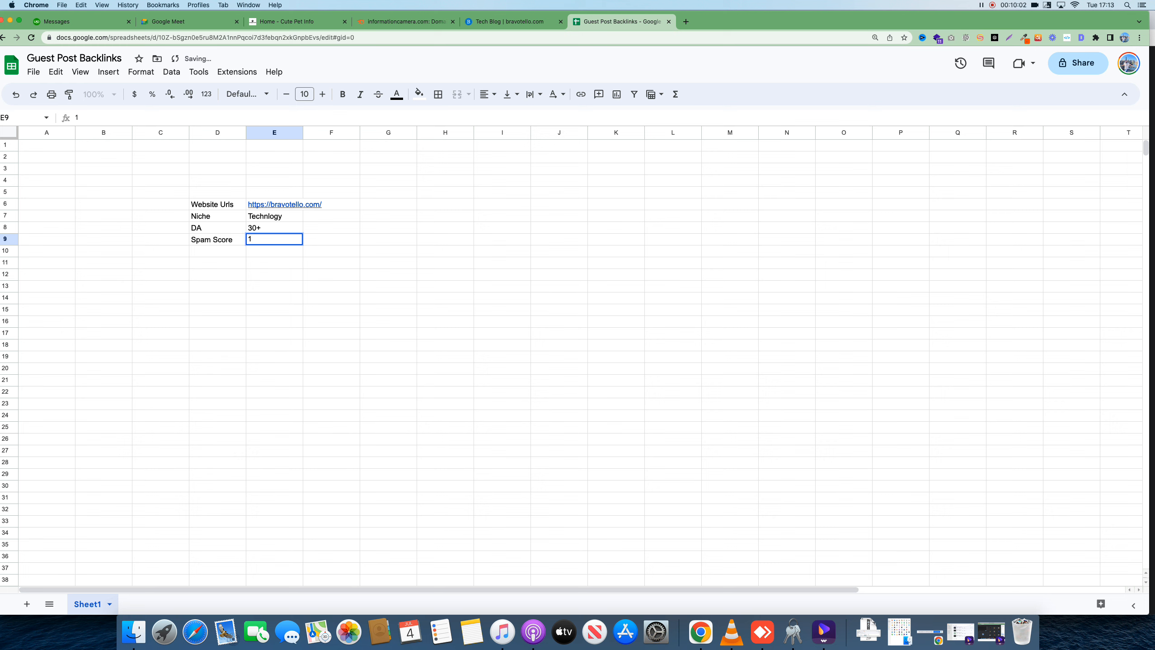
text(1%)
click(203, 253)
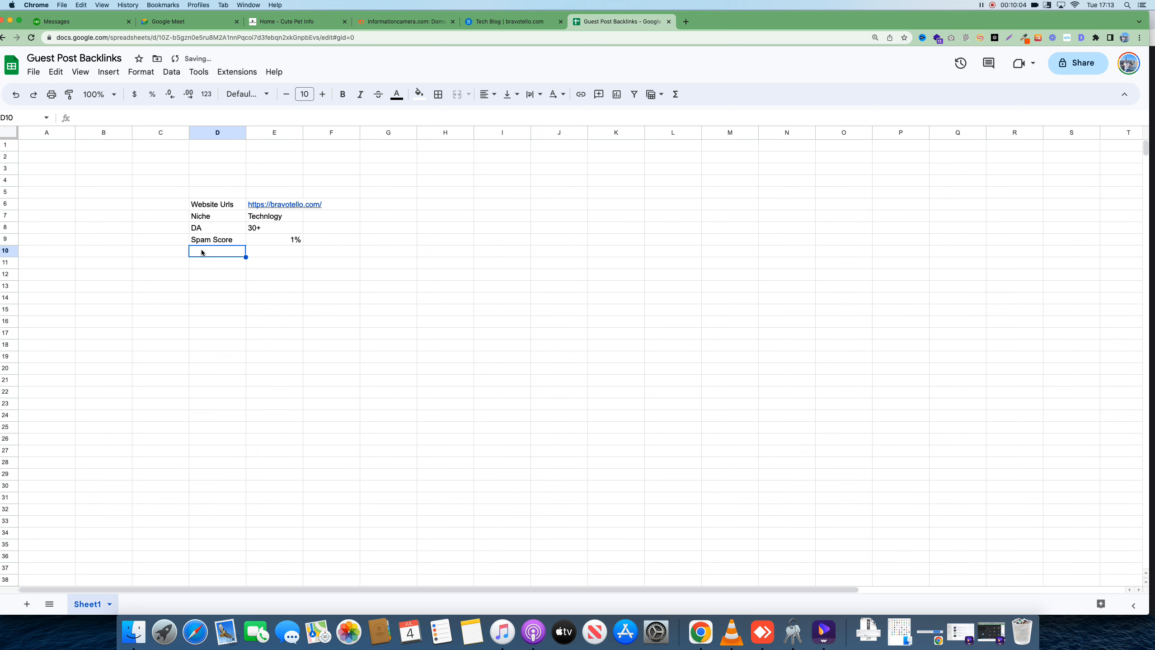
text(Traffic)
click(264, 255)
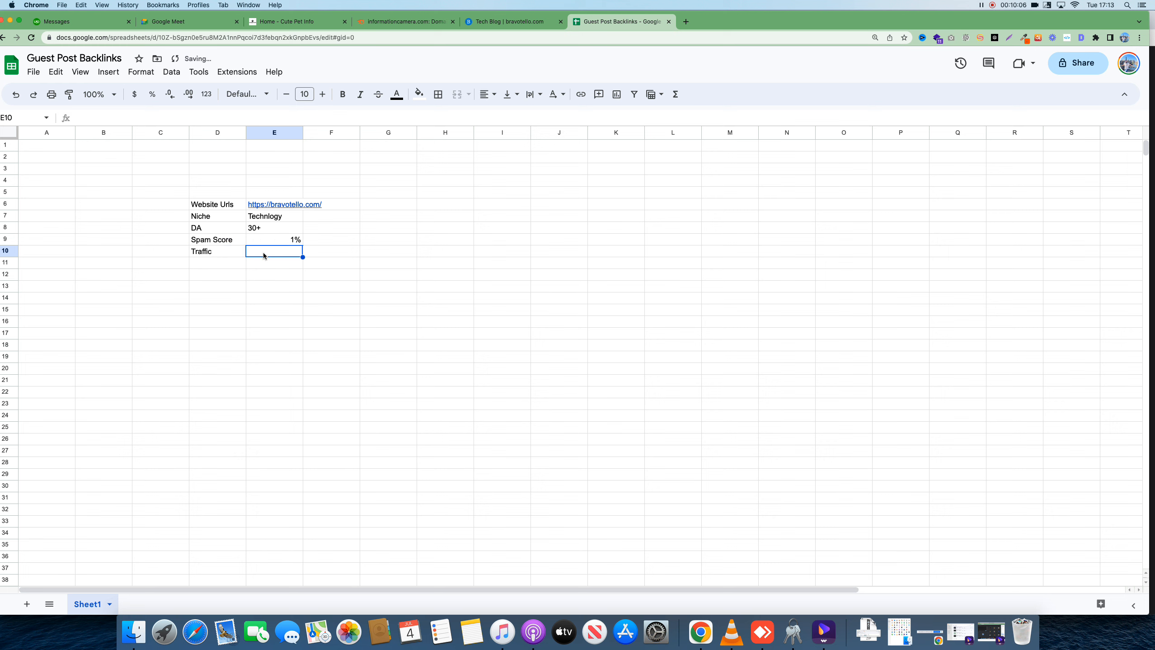
text(500)
click(273, 299)
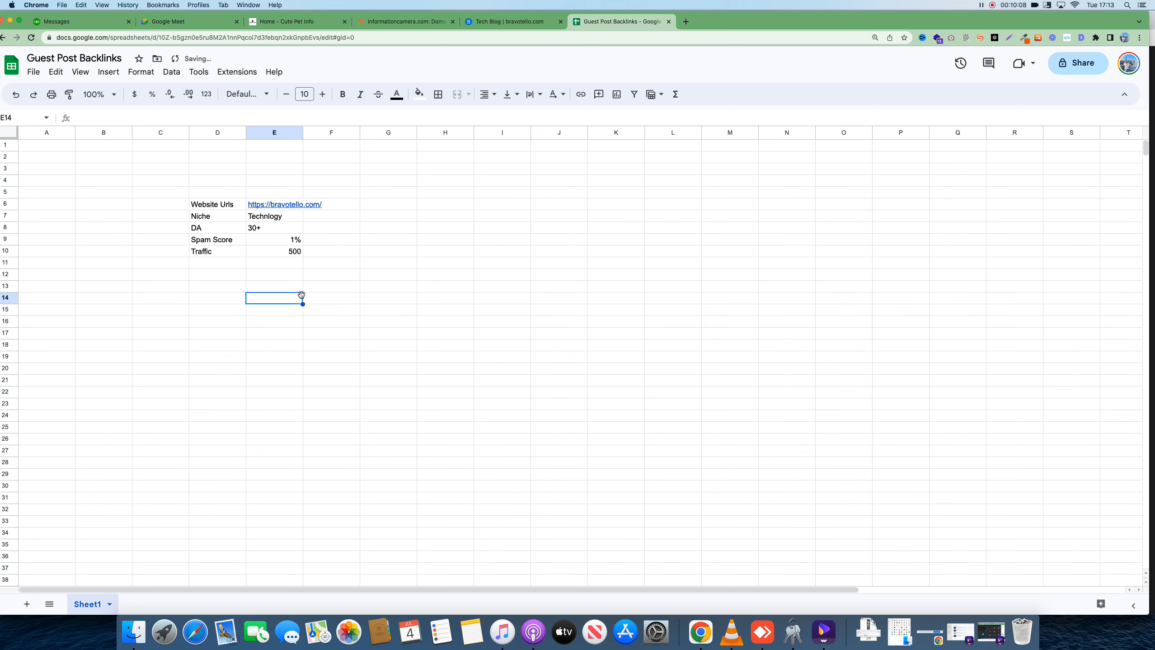
Apply all borders to D6:E10 and widen column E to fit the URL
drag(214, 208, 282, 255)
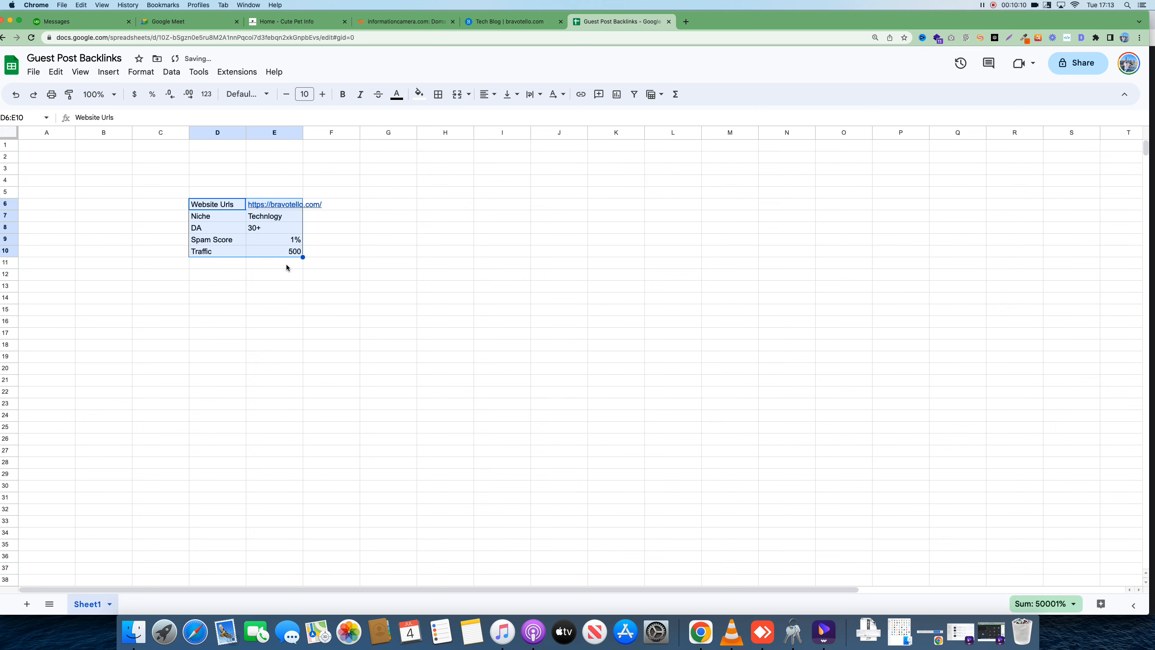
click(437, 94)
click(442, 118)
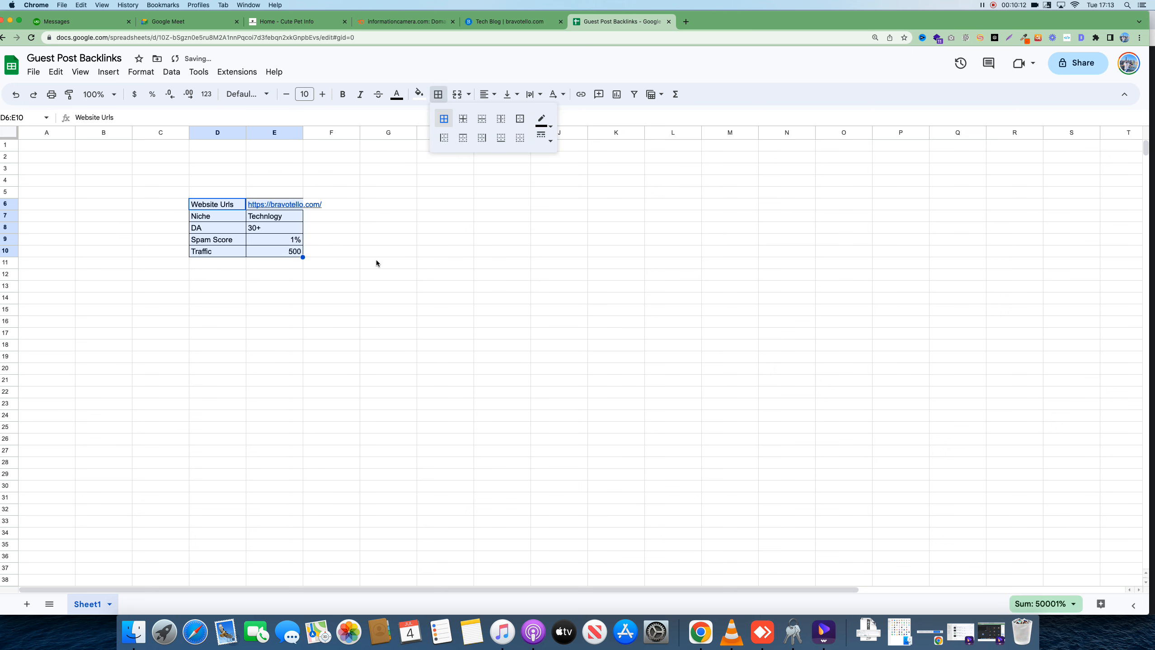
click(377, 262)
drag(302, 132, 346, 132)
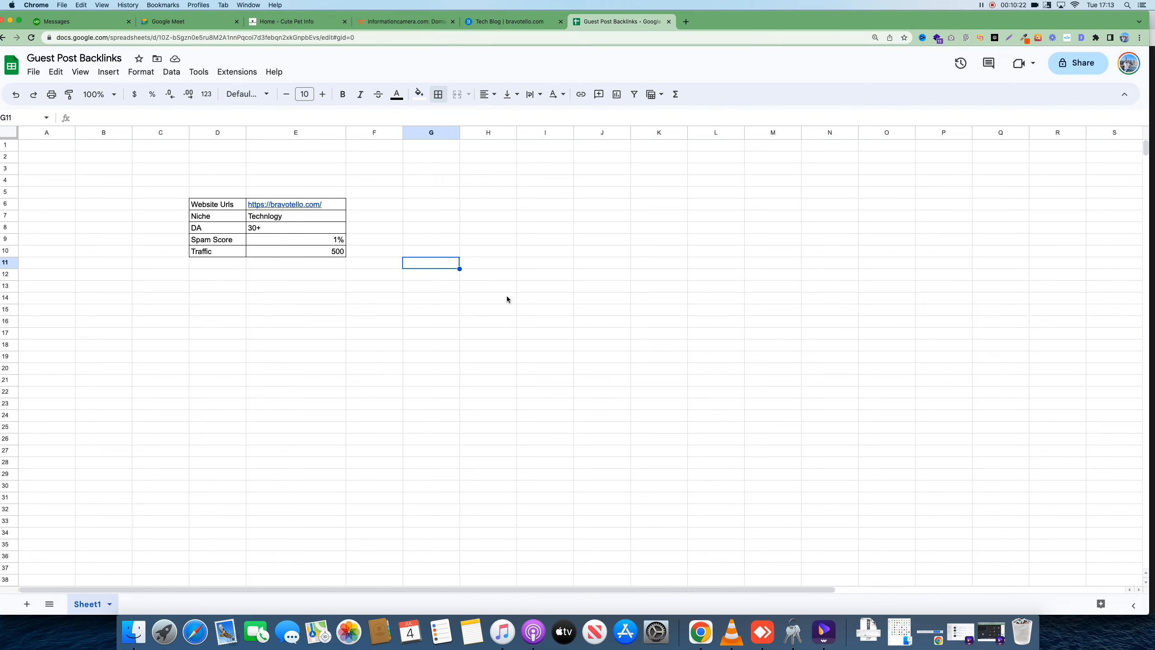
click(27, 603)
Rename the new sheet 'Link Sheet' and enter the Targeted Website header in D7
click(163, 604)
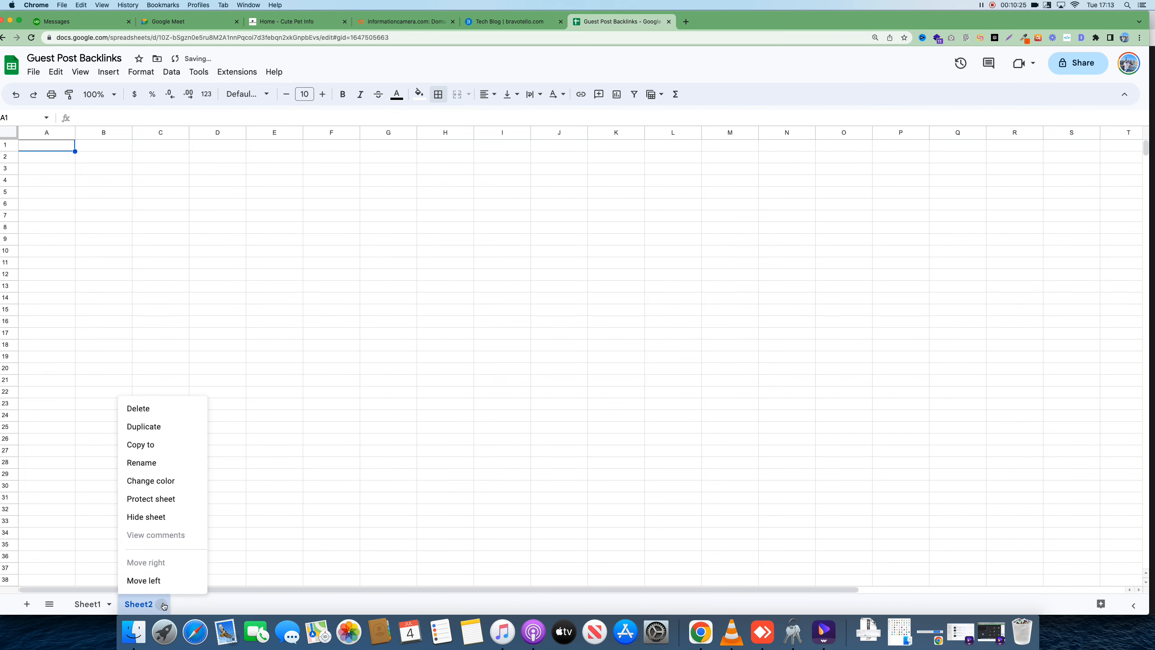
click(163, 462)
text(Link Sheet)
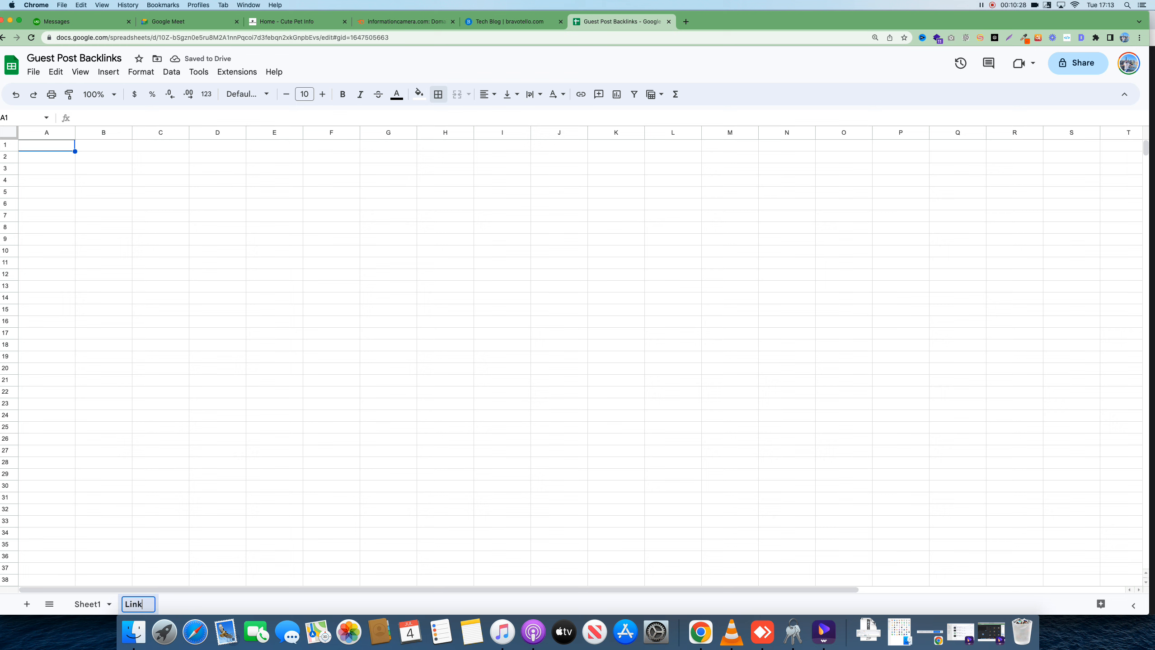
click(259, 437)
click(213, 223)
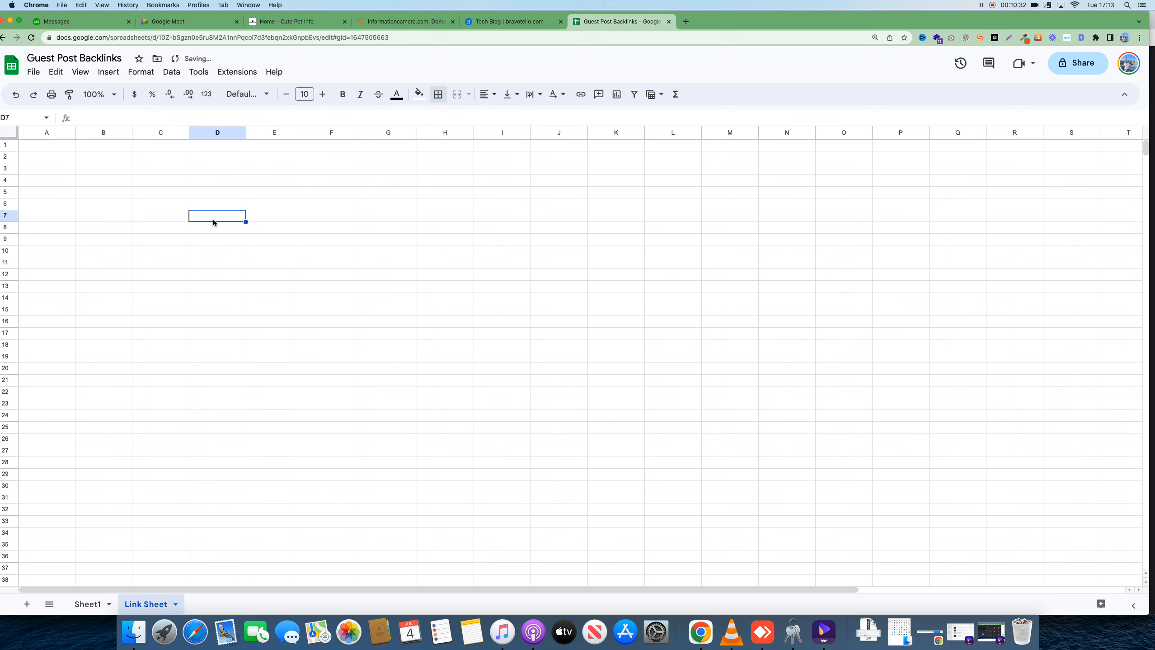
text(Targeted )
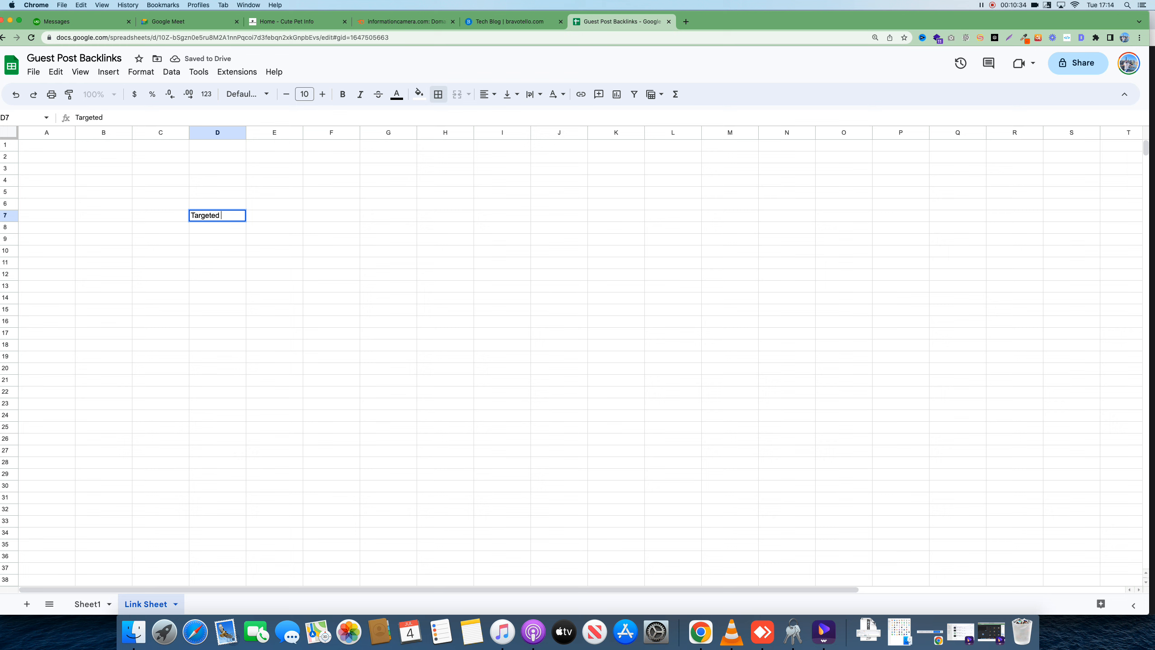
text(Website)
click(318, 287)
Add the headers Niche, Keywords, DA and Spam Score in E7:H7
click(280, 216)
text(N)
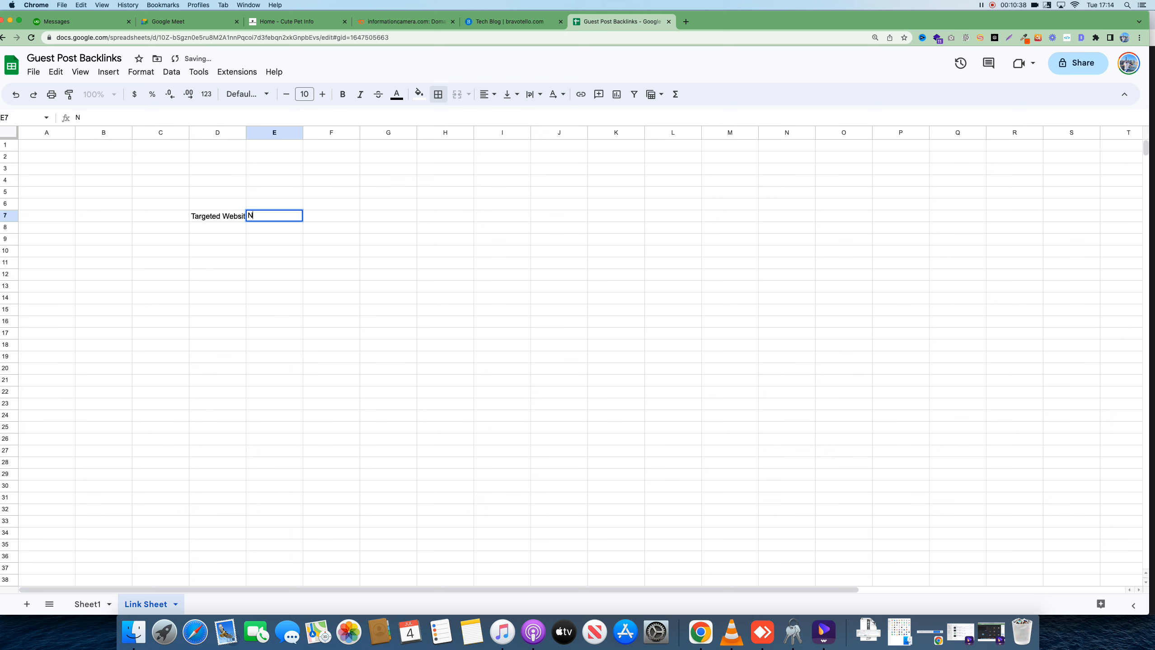
text(iche)
click(340, 215)
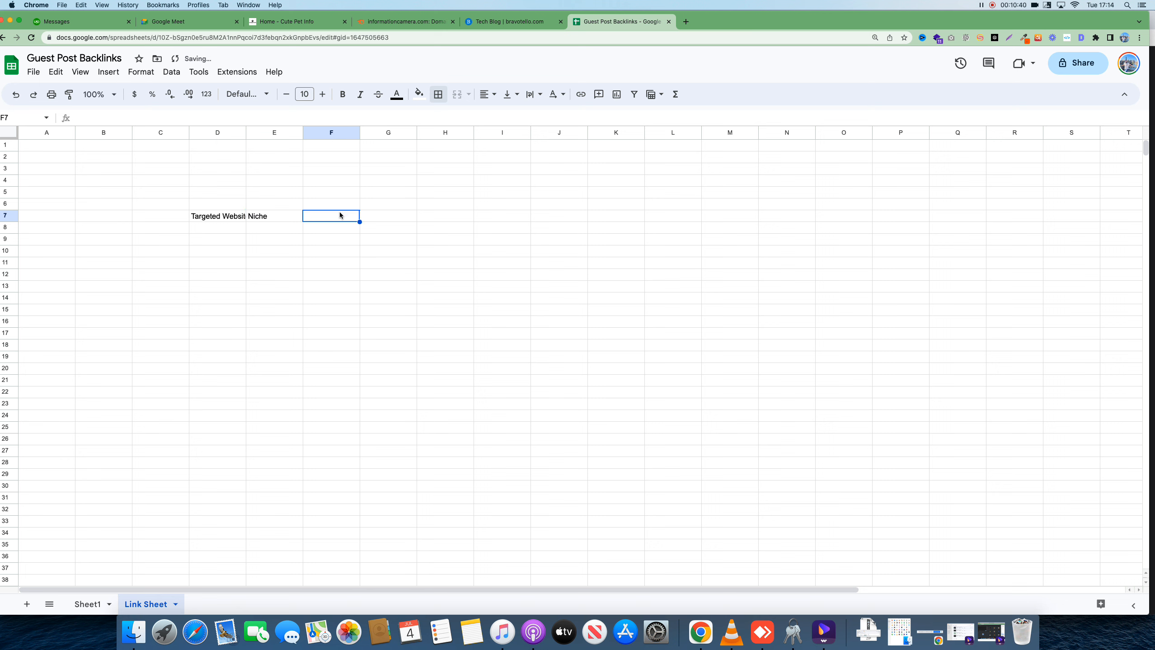
text(Keywords)
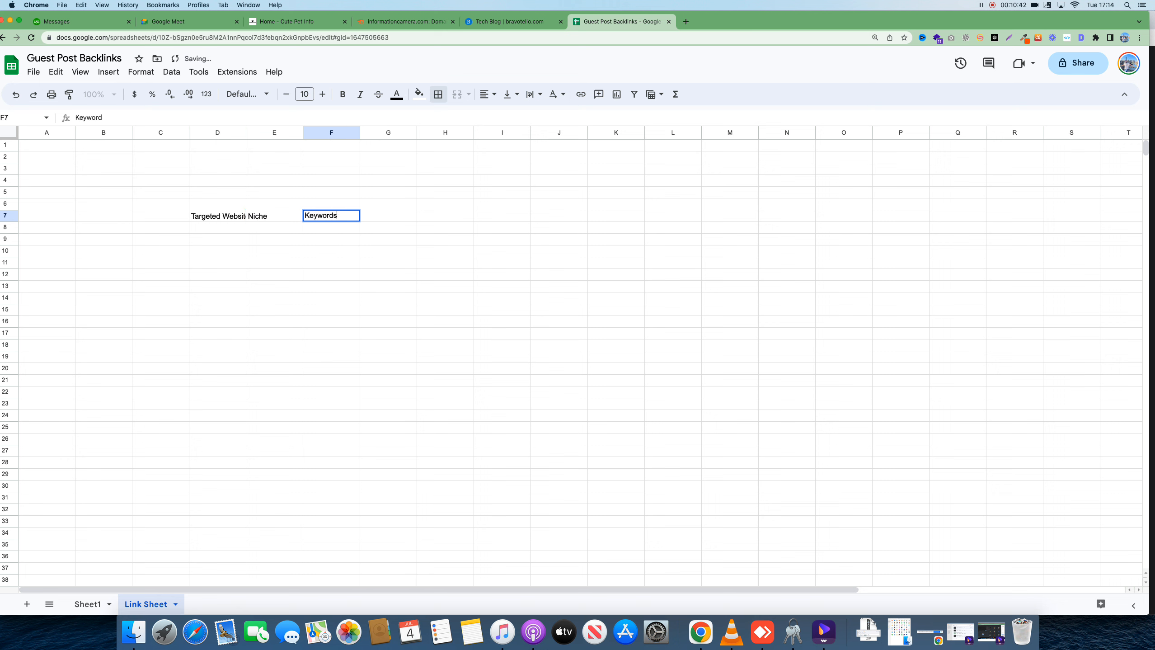
click(392, 220)
text(DA)
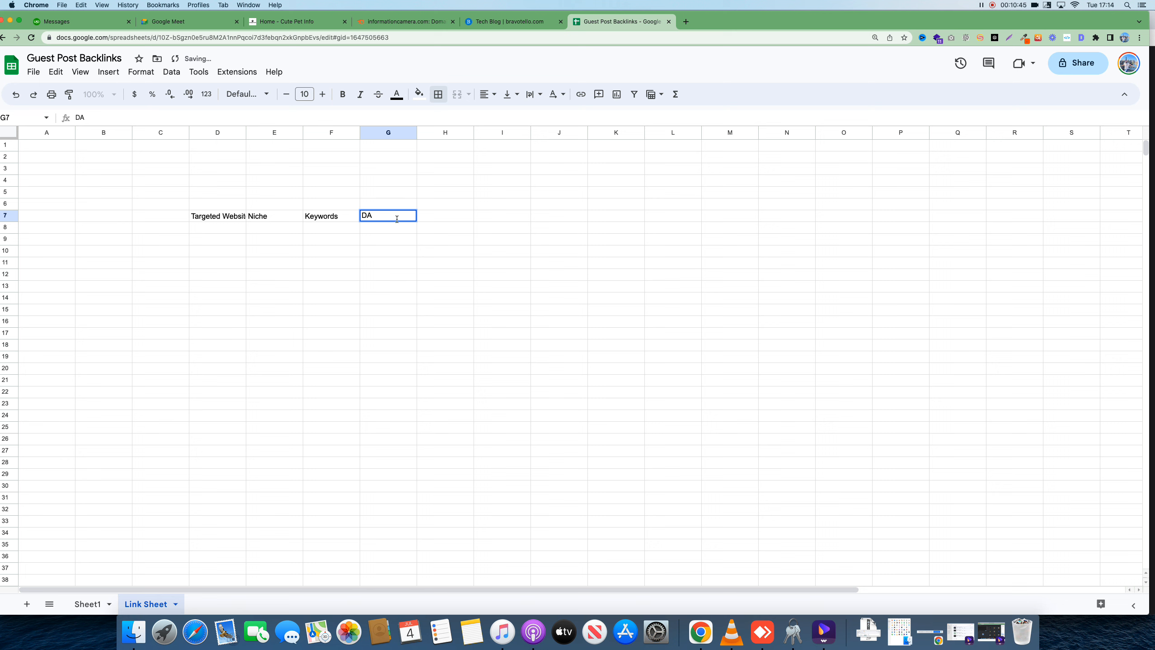
click(443, 217)
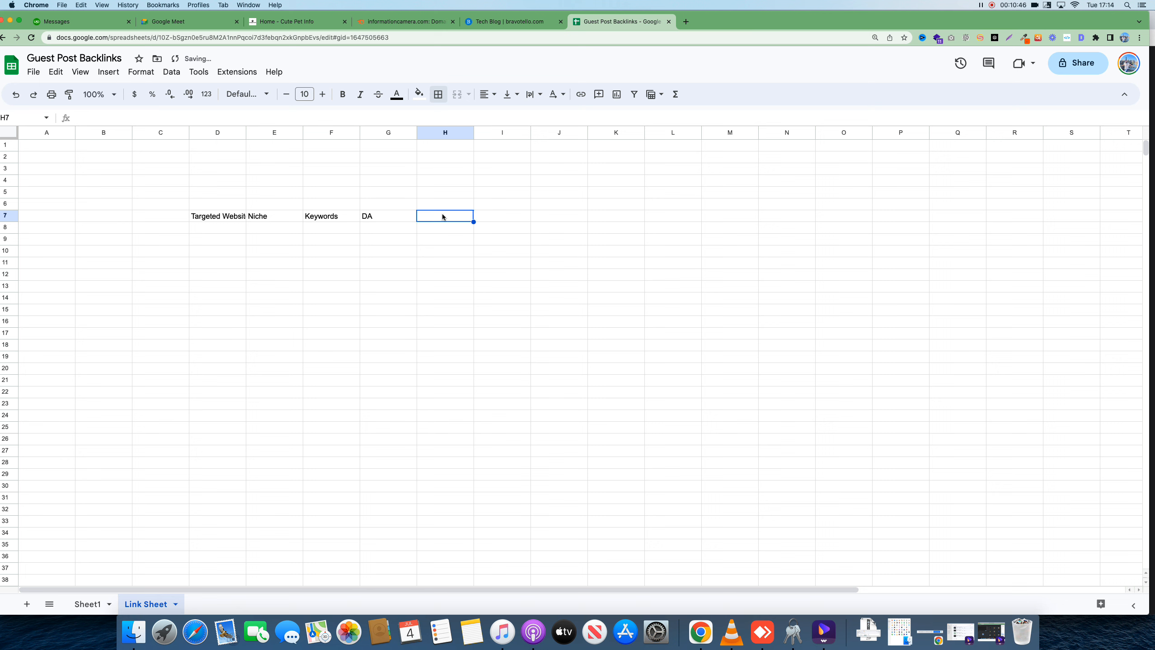
text(Spam Score)
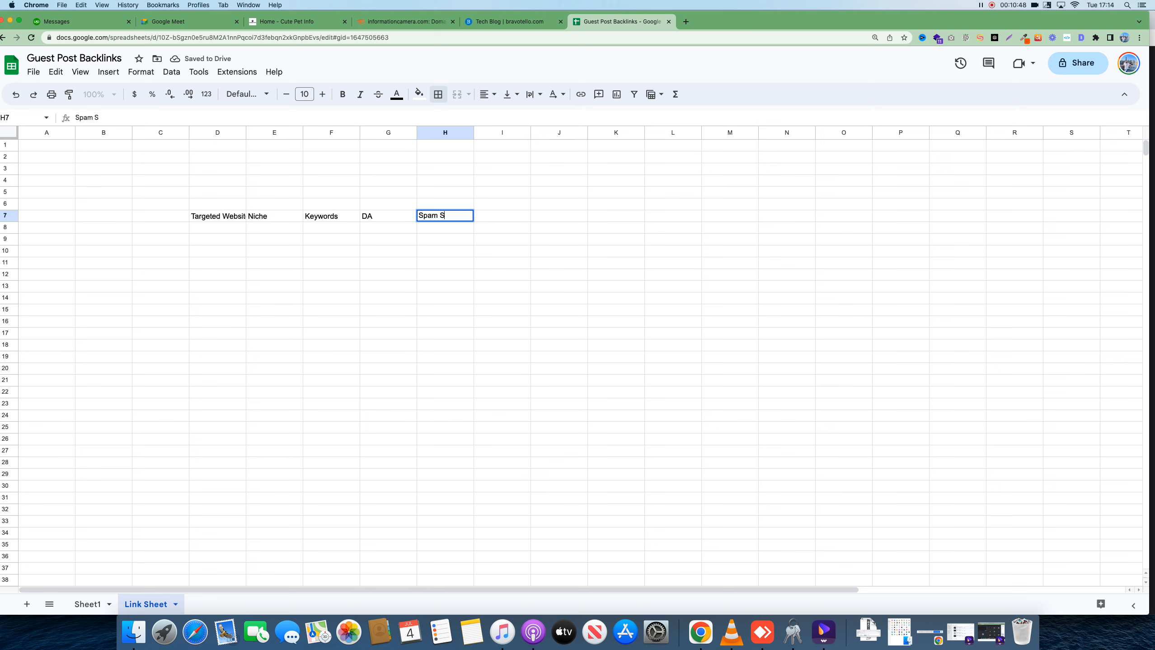
click(497, 255)
Add the headers Contact Details, Asking Price and Note in I7:K7
click(489, 217)
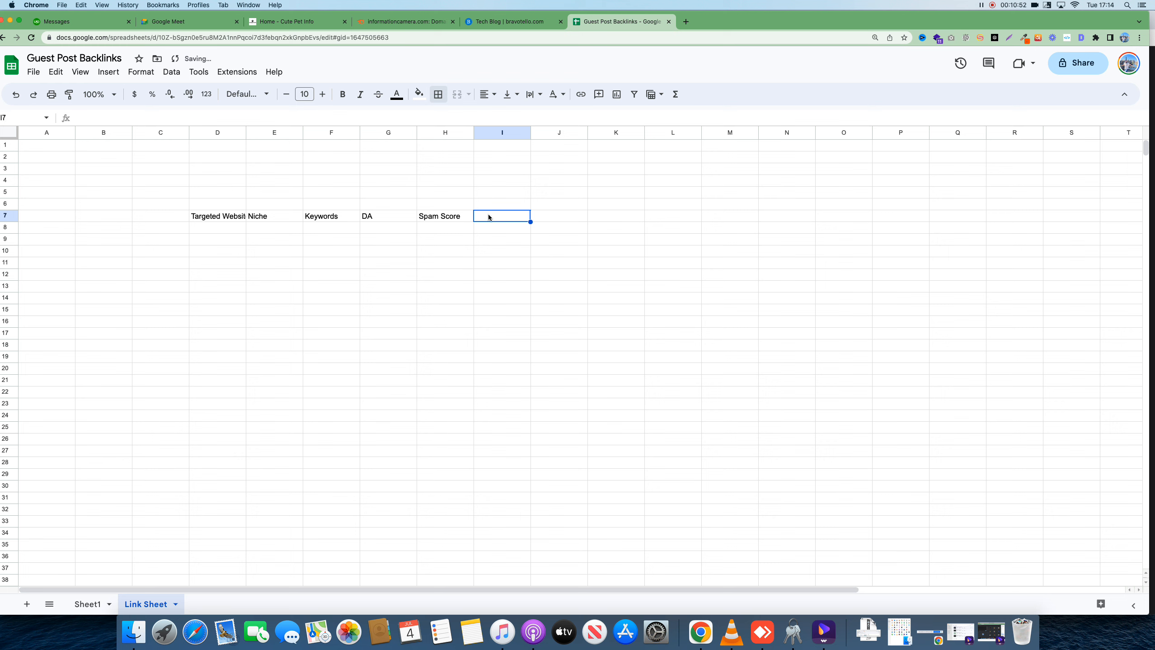
text(Contact)
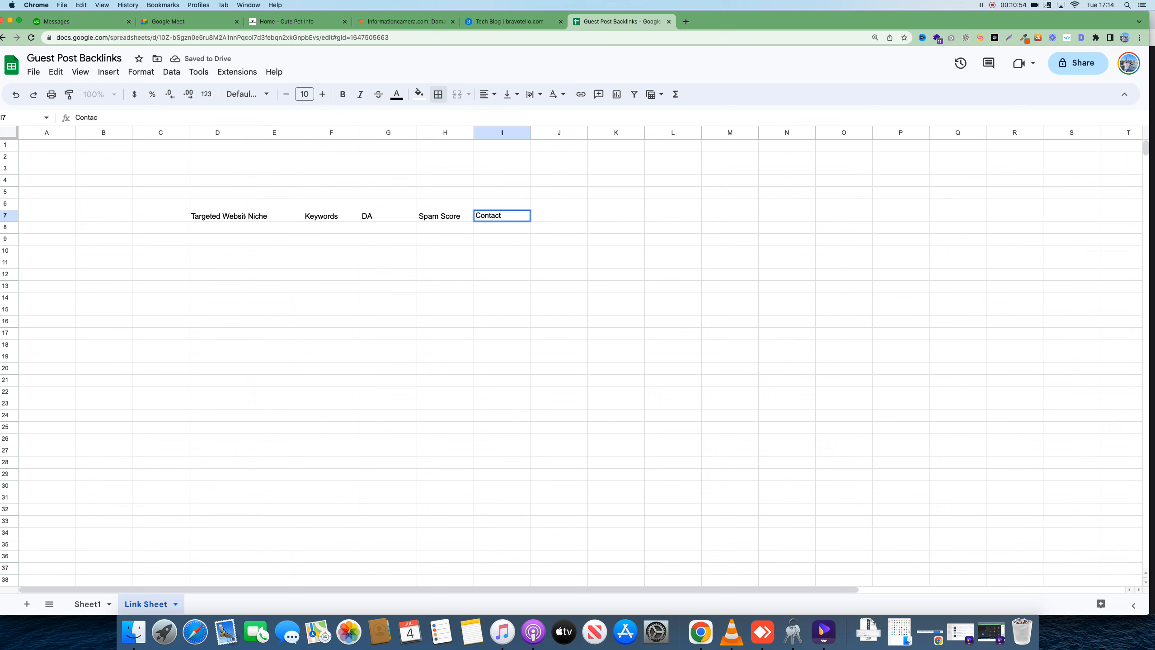
text( S)
key(BackSpace)
text(Details)
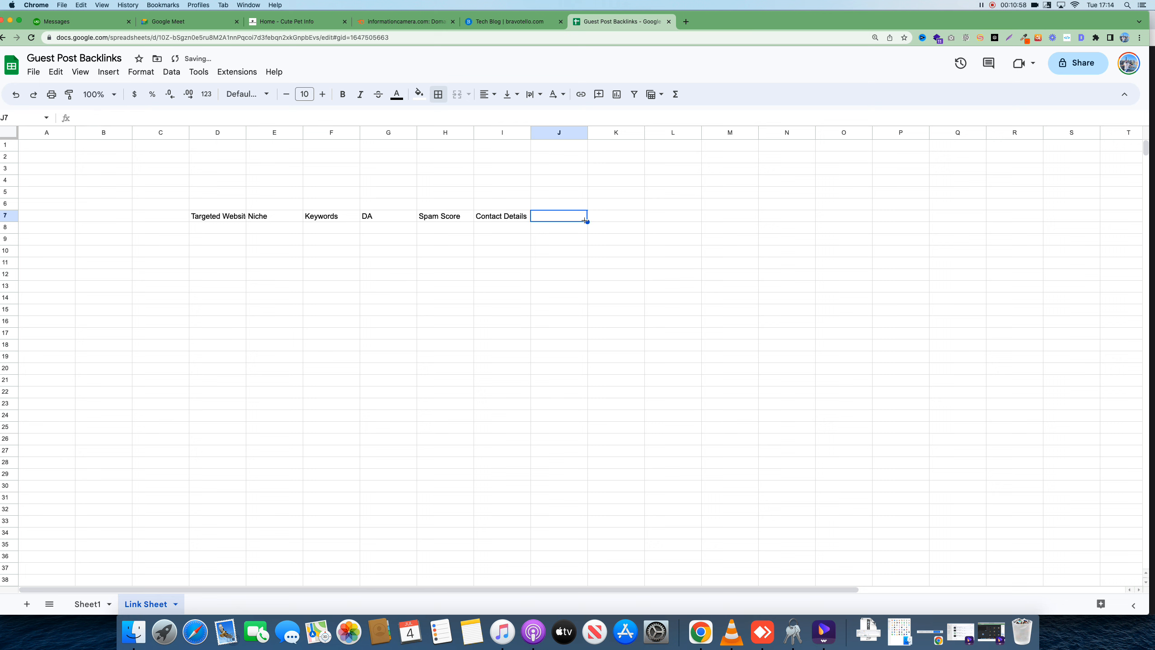
key(Tab)
text(Asking )
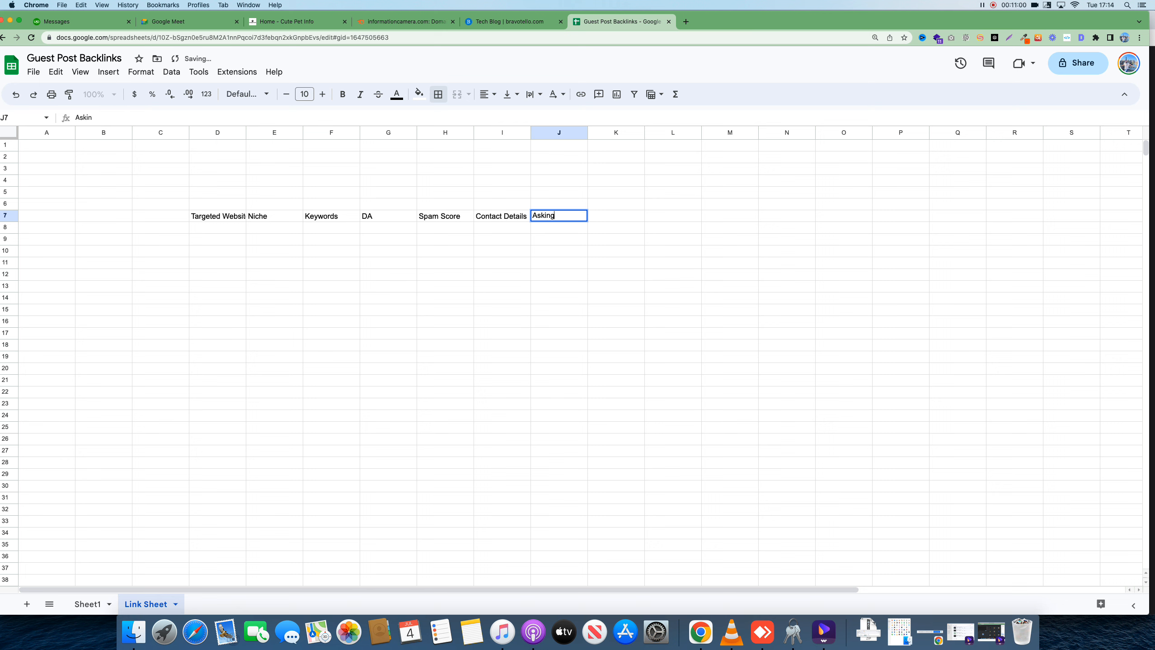
text(Price)
click(607, 218)
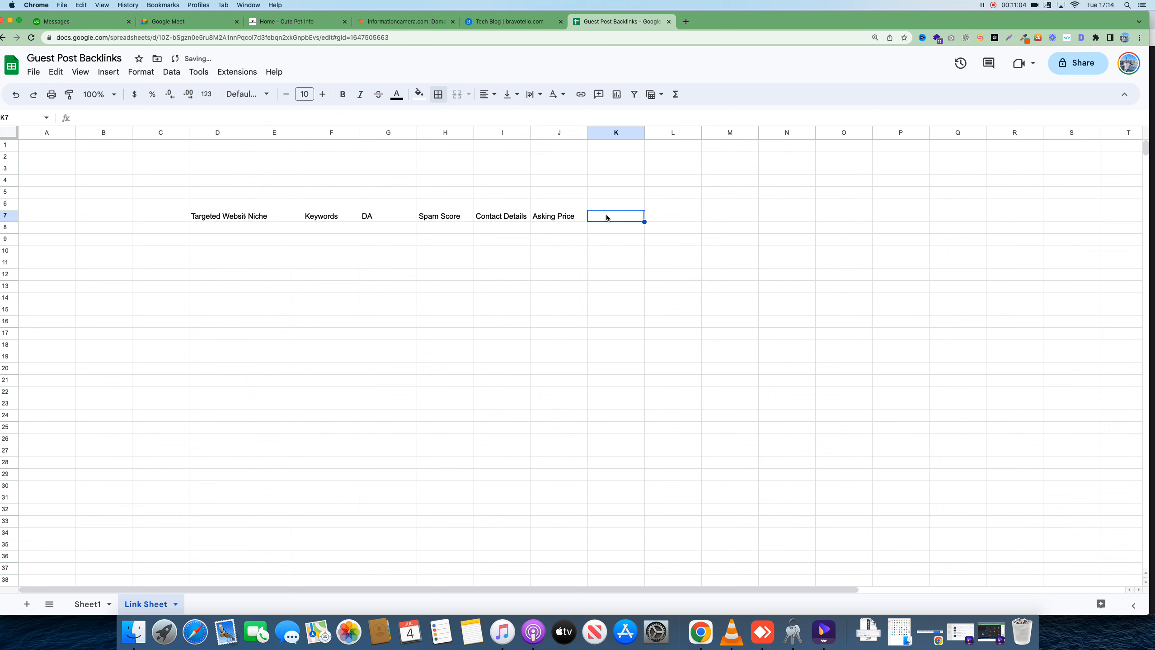
text(Nor=)
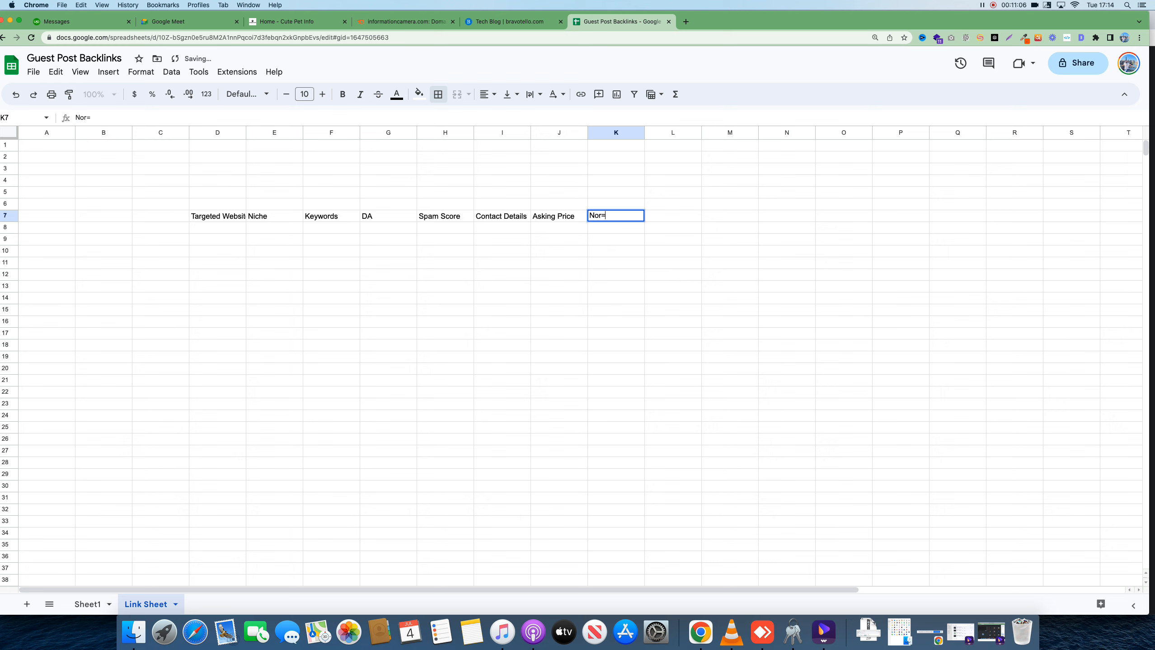
key(BackSpace)
key(BackSpace)
text(te)
click(591, 252)
Widen columns D and I and apply all borders to the header row D7:K7
drag(245, 132, 291, 132)
click(269, 221)
drag(269, 221, 651, 216)
click(438, 94)
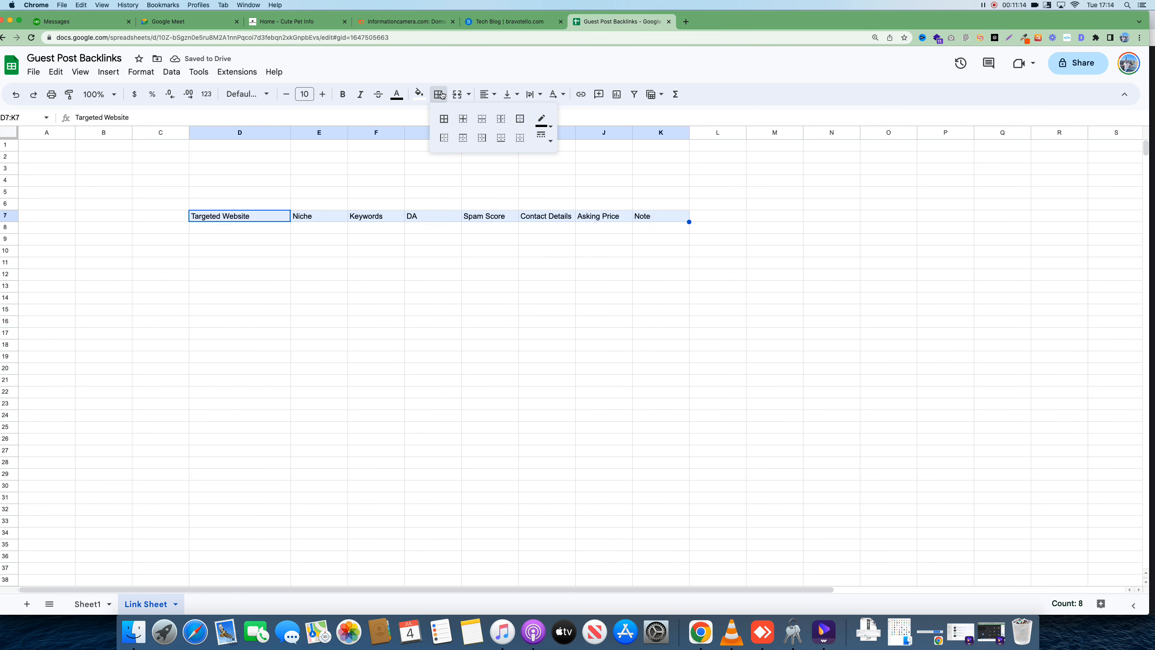
click(444, 118)
click(458, 254)
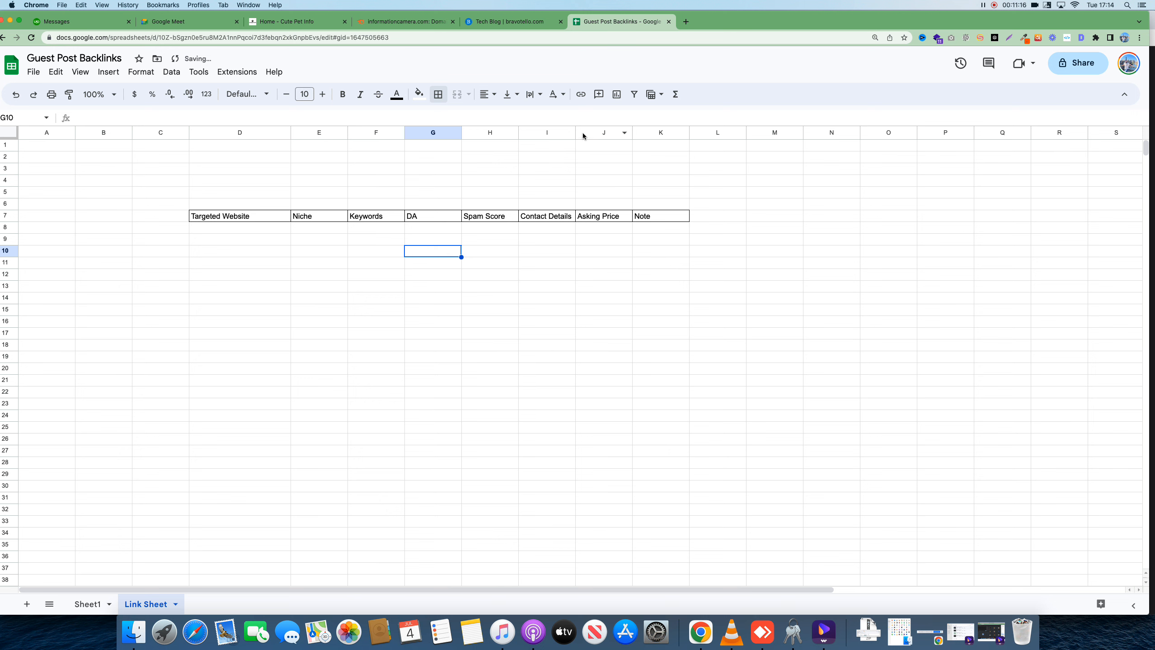
drag(575, 132, 577, 255)
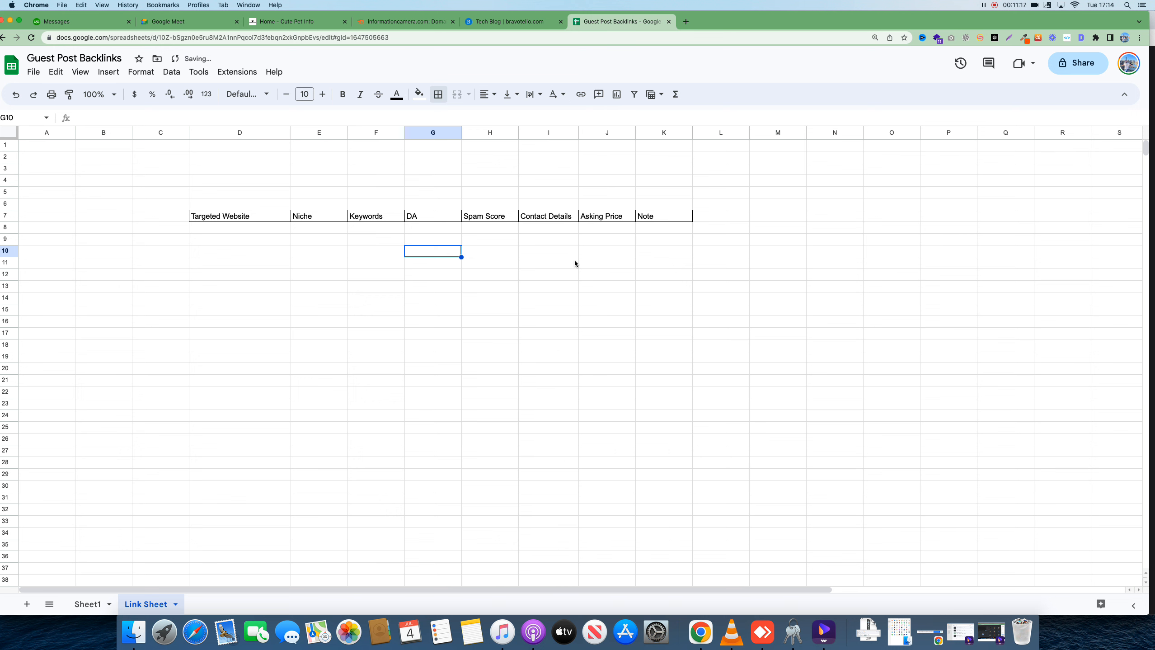
click(686, 21)
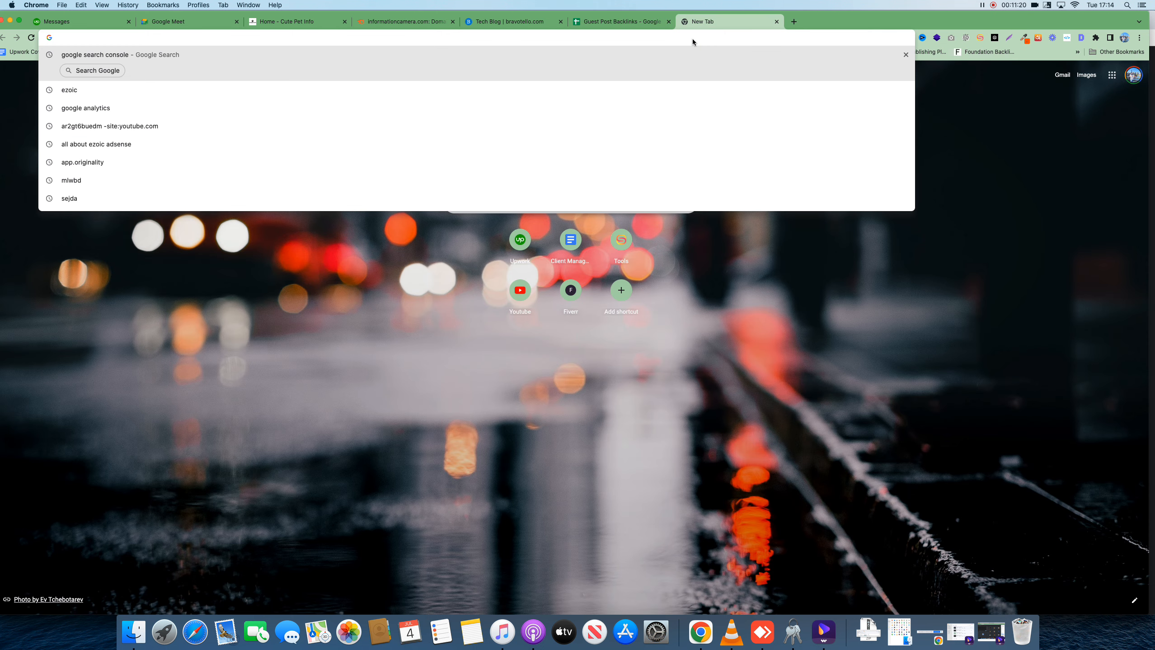
Search Google for "technology" + Guest Post and scroll through the tech guest-post sites
text(techn)
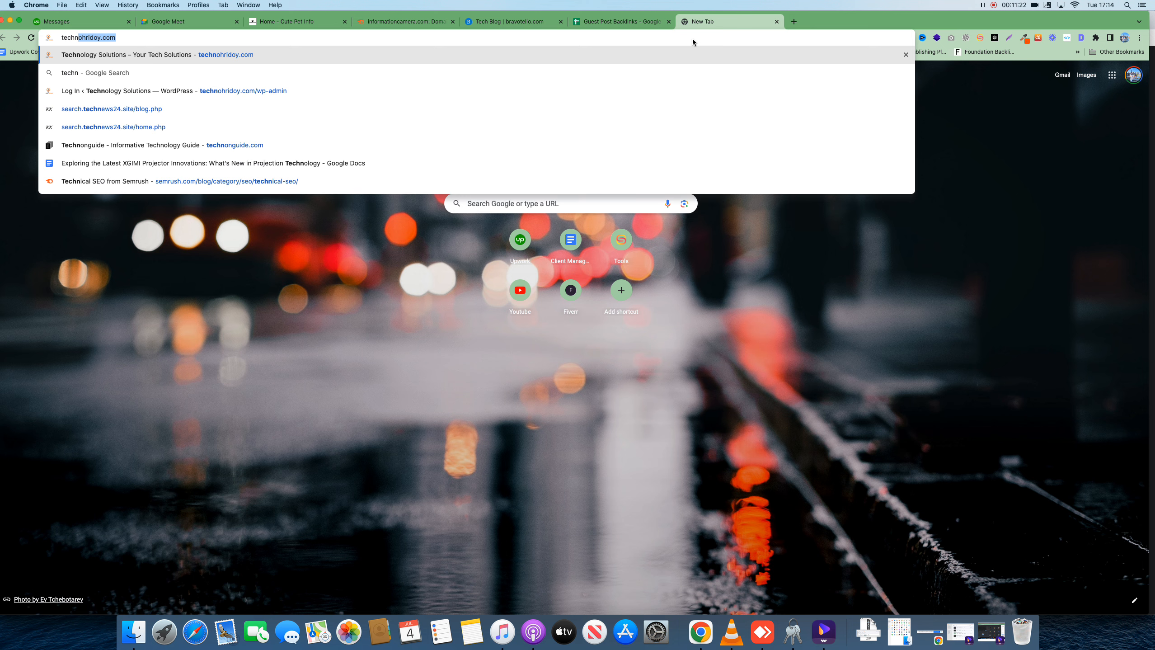
text(ology)
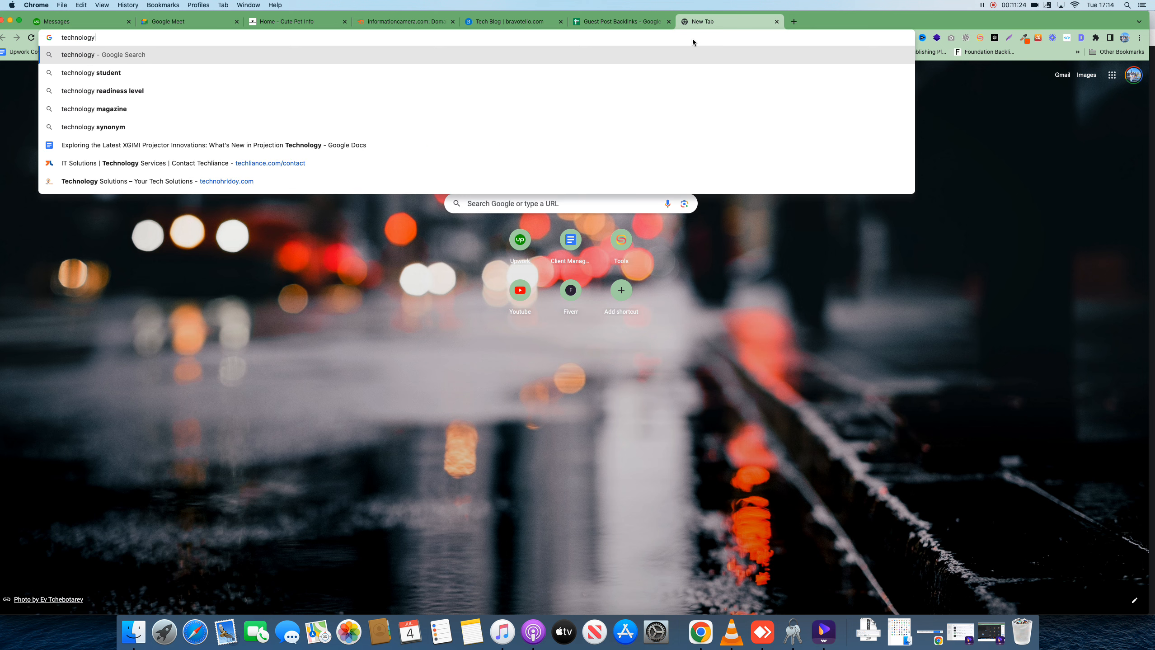
text( ")
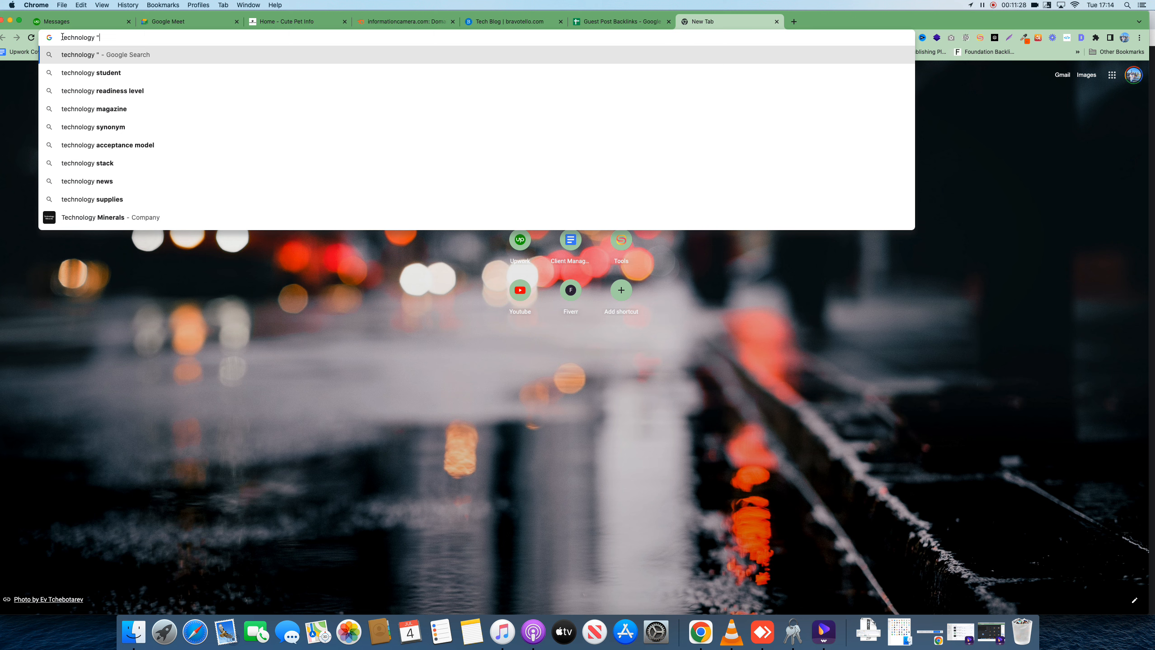
key(super+Left)
text(" + Guest )
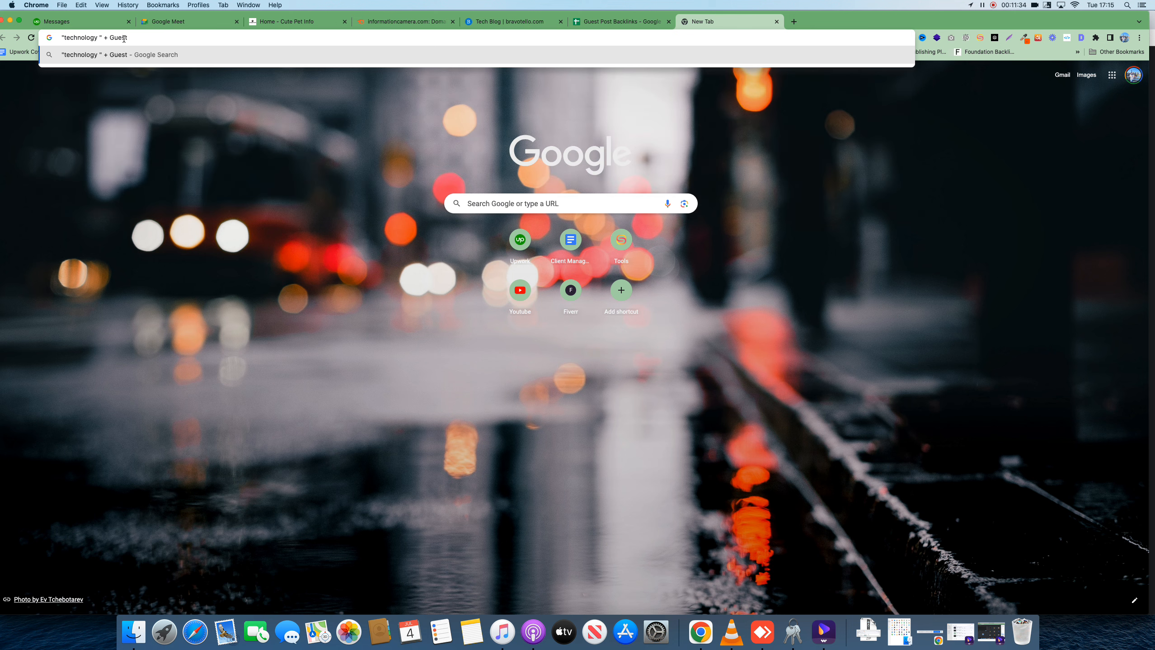
text(Post)
key(Return)
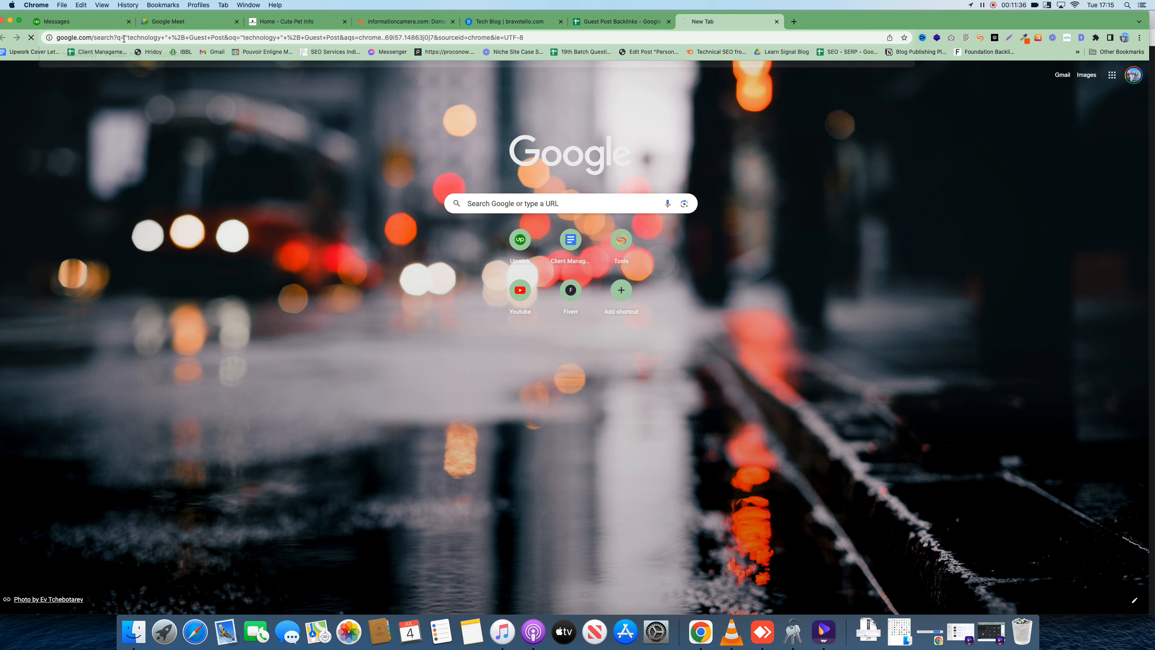
scroll(303, 311, down, 5)
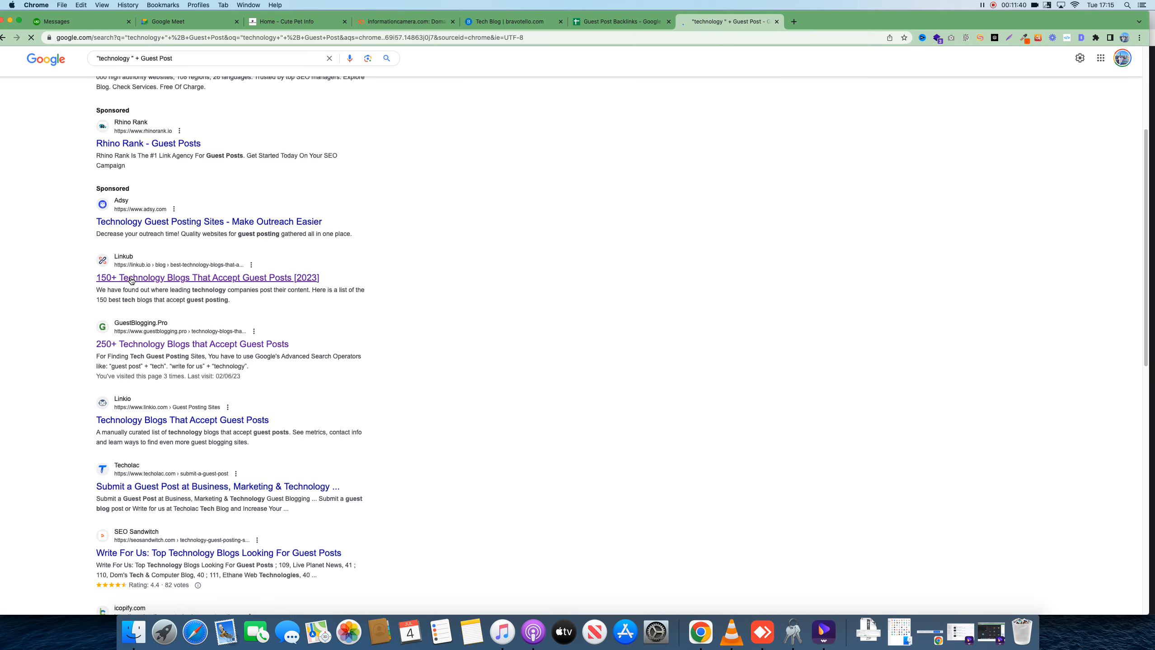
scroll(153, 283, down, 2)
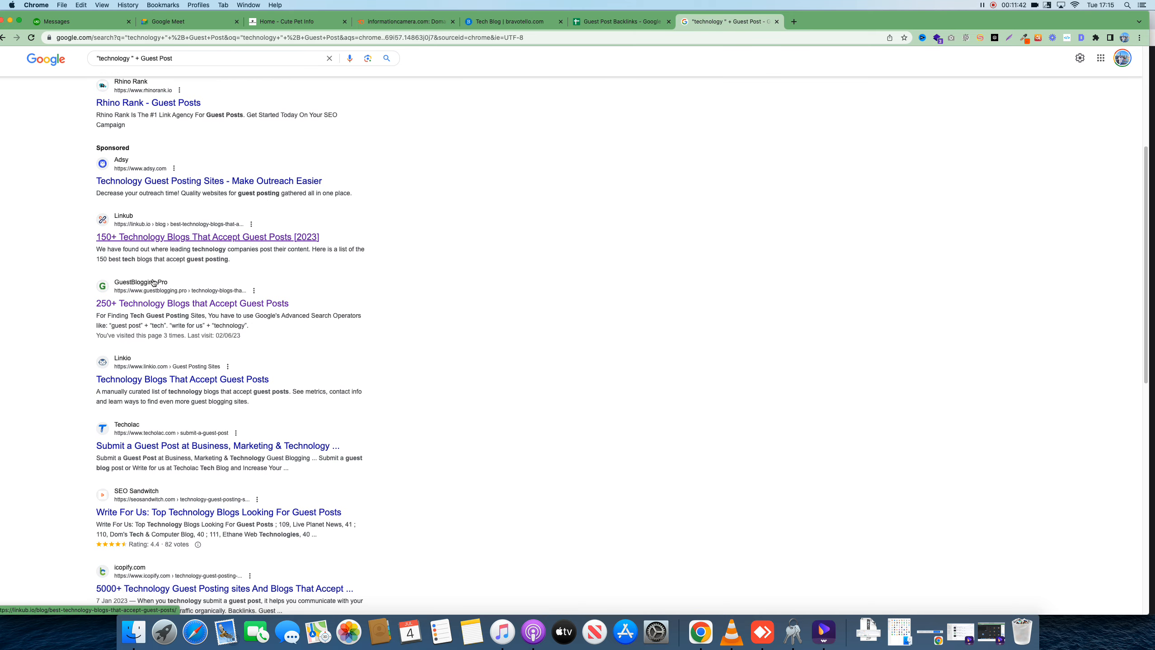
scroll(154, 282, down, 3)
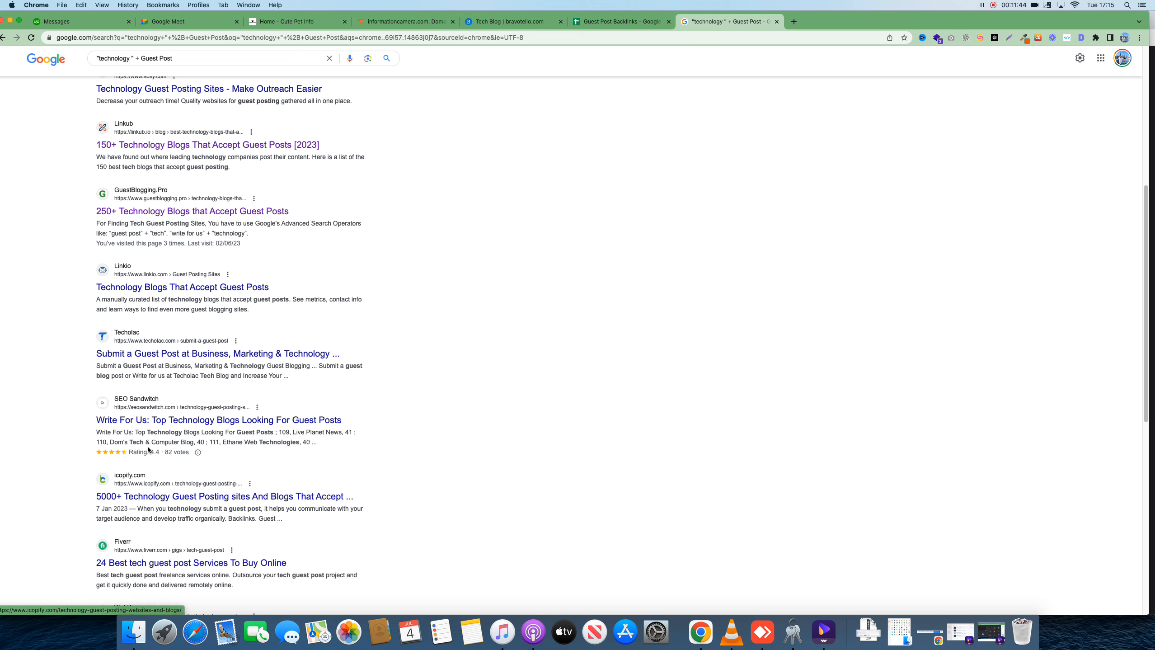
click(791, 28)
Search 'guest post searching keywords' and copy the Forbes article's list of guest-post search terms
text(g)
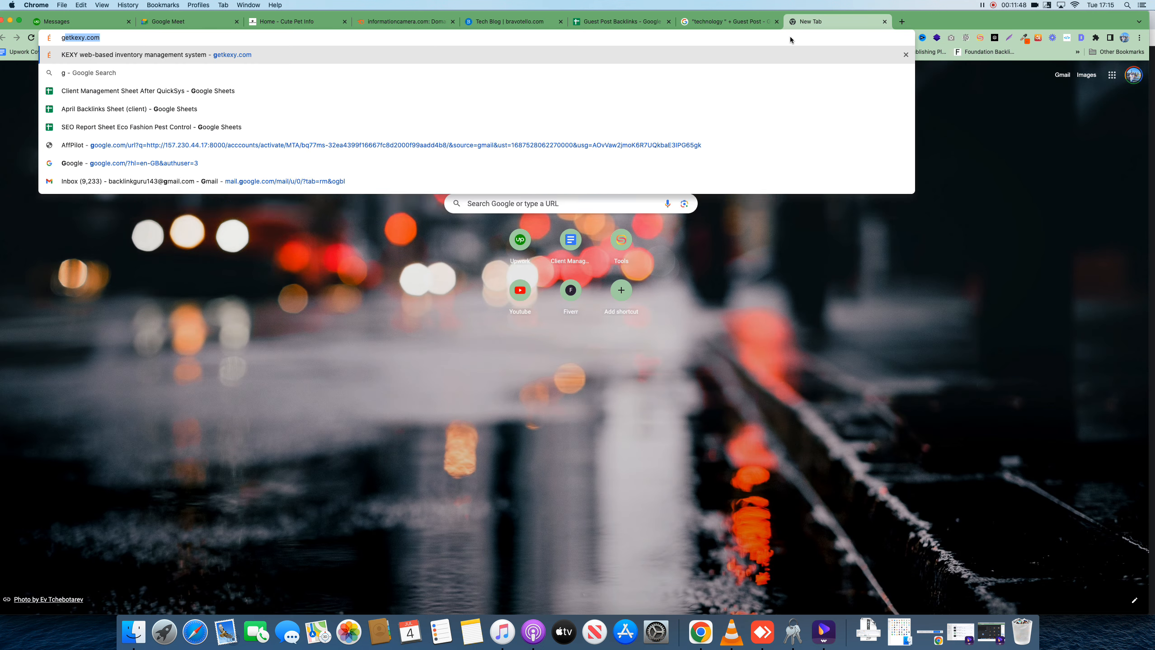
text(uest post )
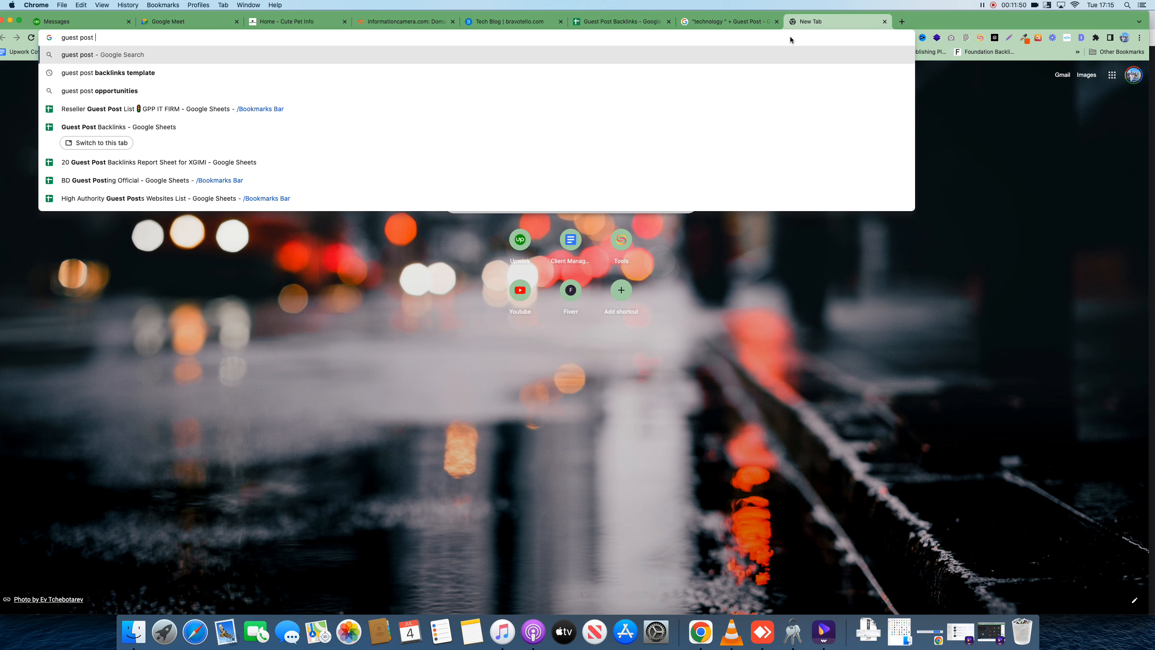
text(sear)
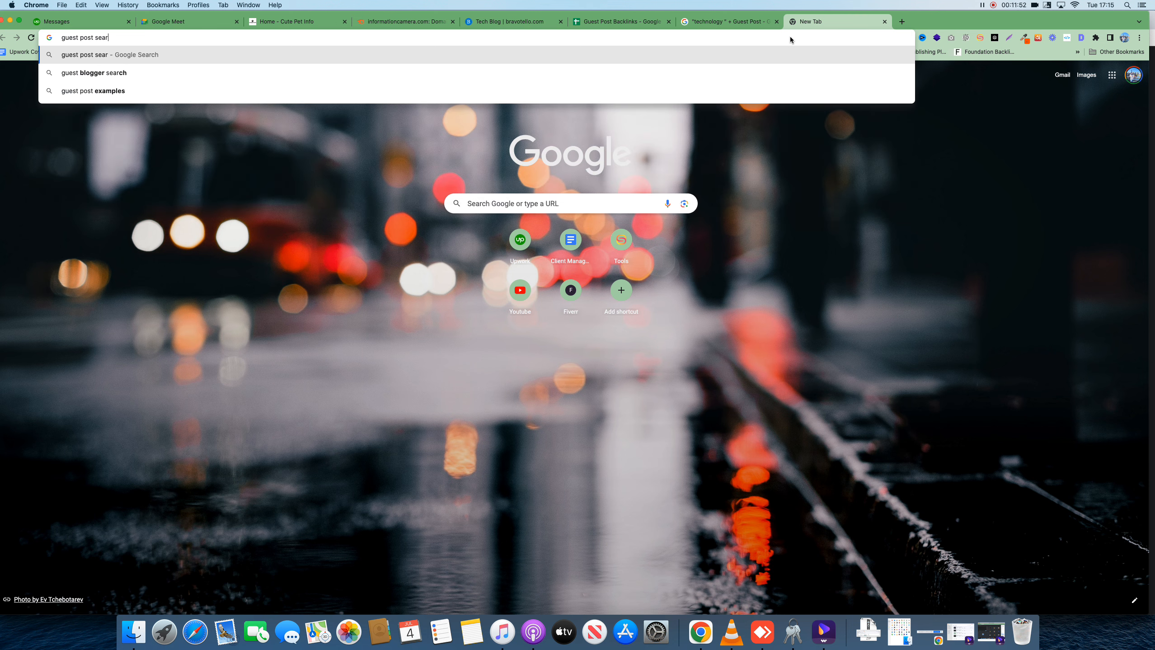
text(ching keywords)
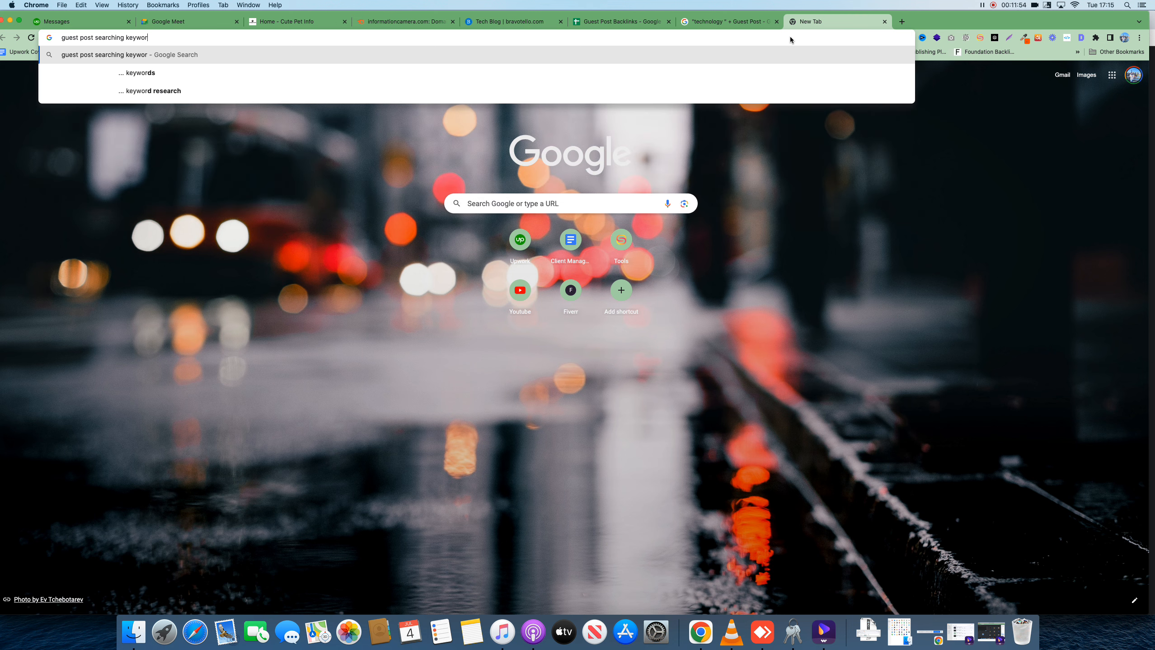
key(Return)
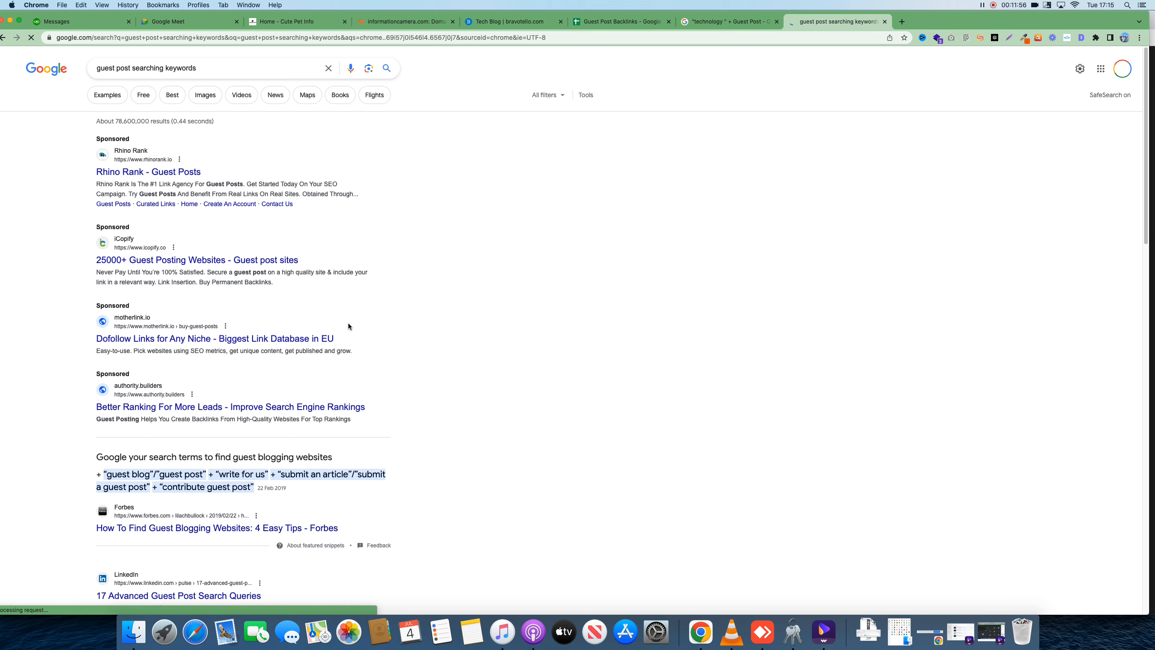
scroll(350, 335, down, 3)
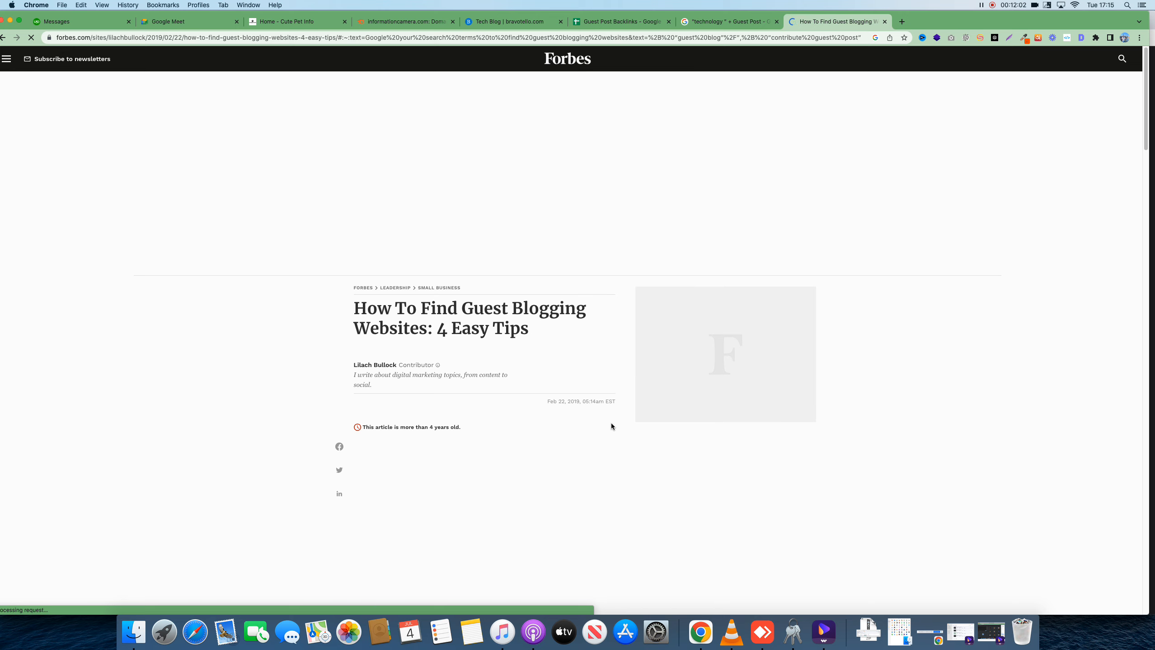
scroll(611, 425, down, 20)
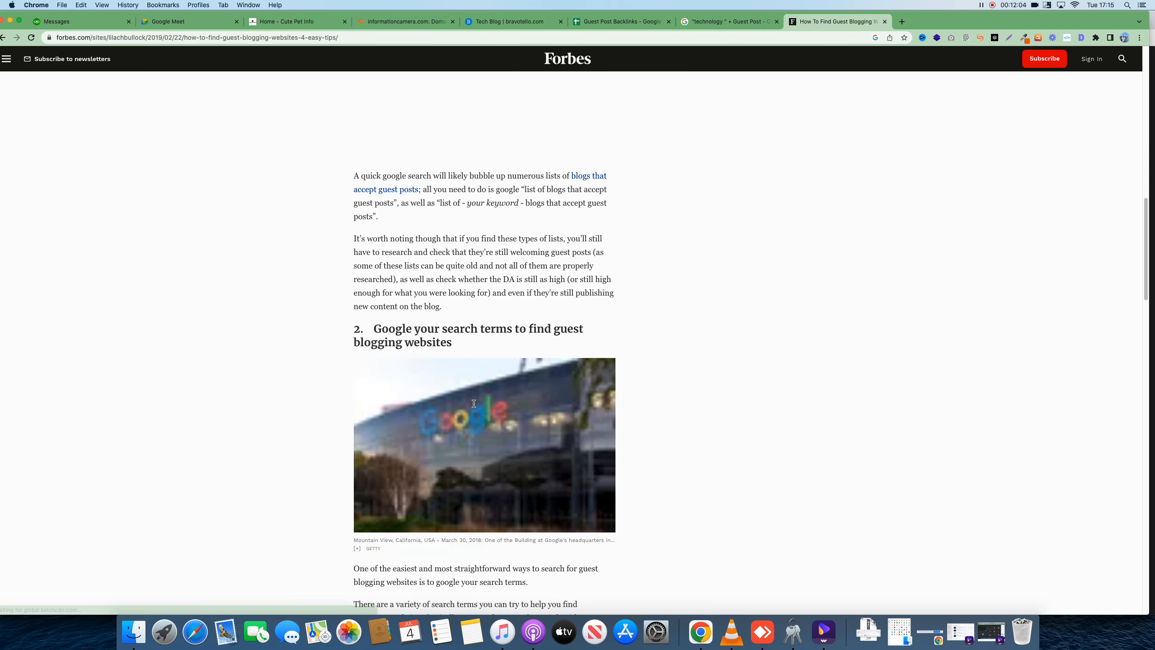
scroll(474, 403, down, 2)
drag(355, 257, 468, 489)
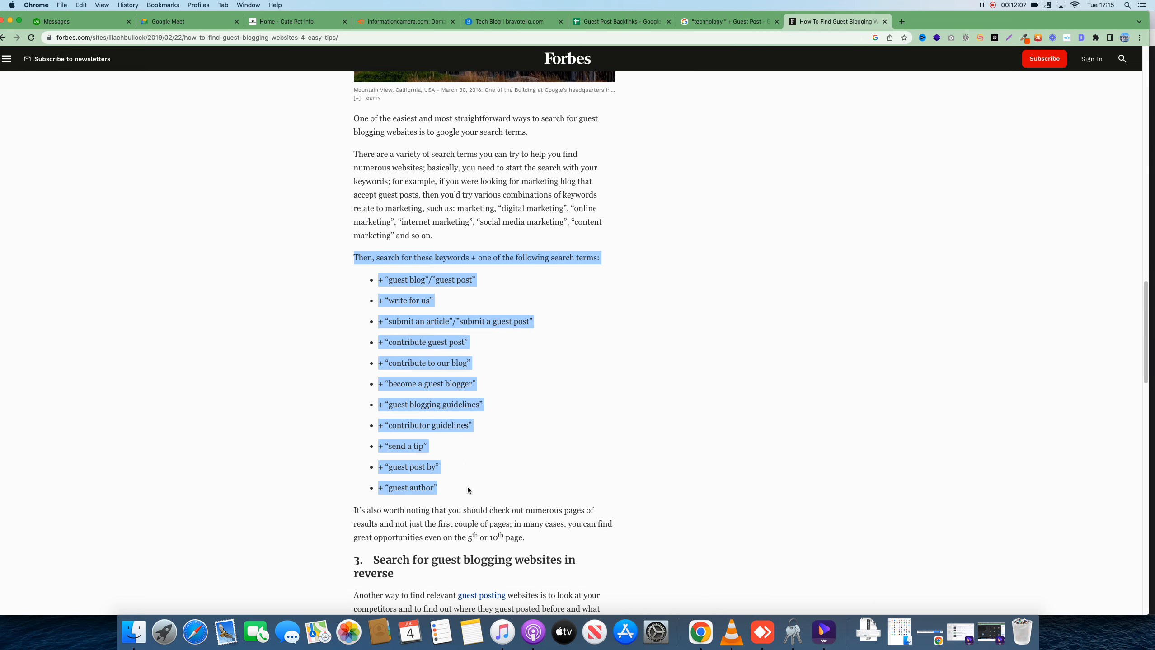
right_click(404, 486)
click(430, 503)
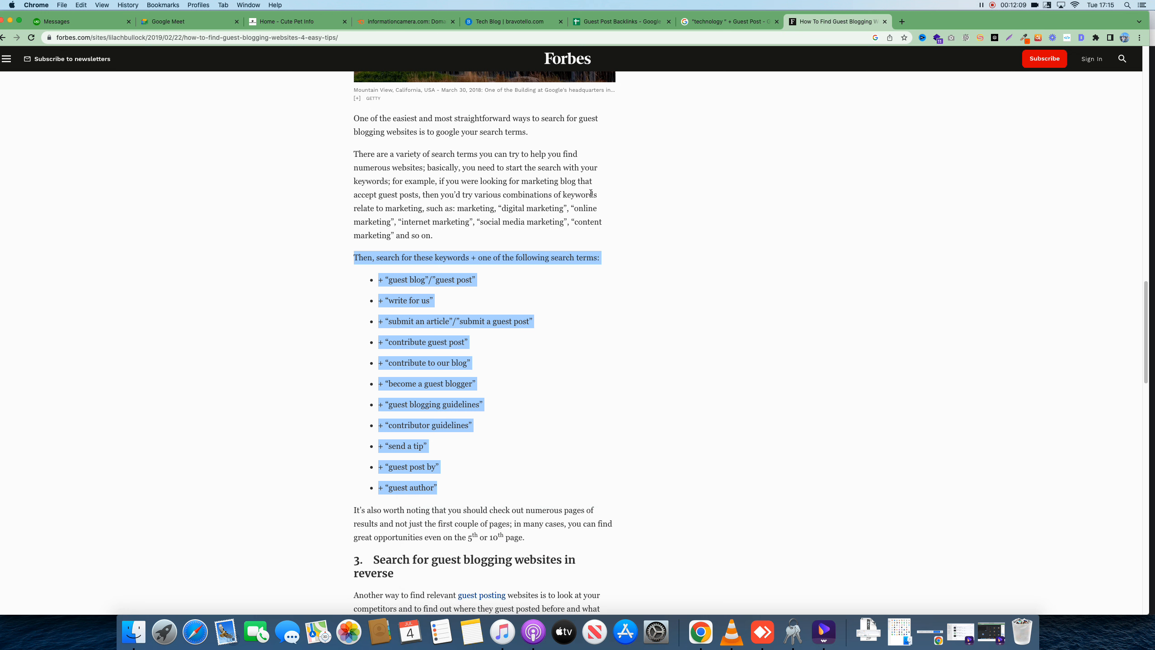
Paste the copied search terms into Sheet1 starting at cell E16
click(632, 22)
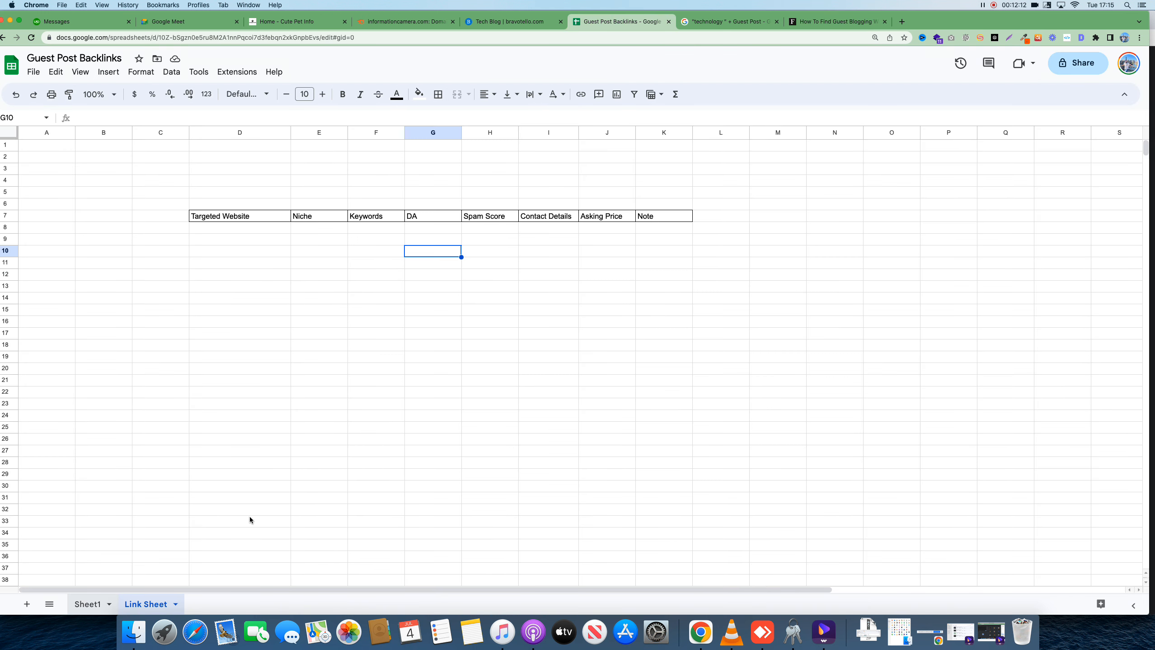
key(alt+Up)
click(263, 325)
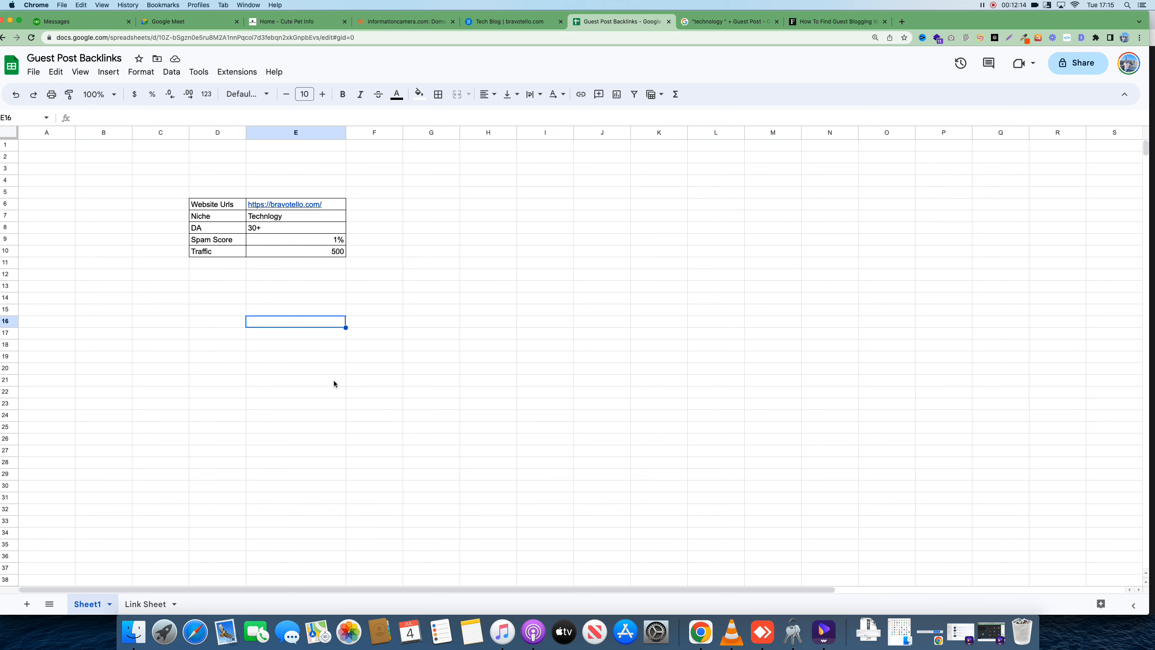
key(super+v)
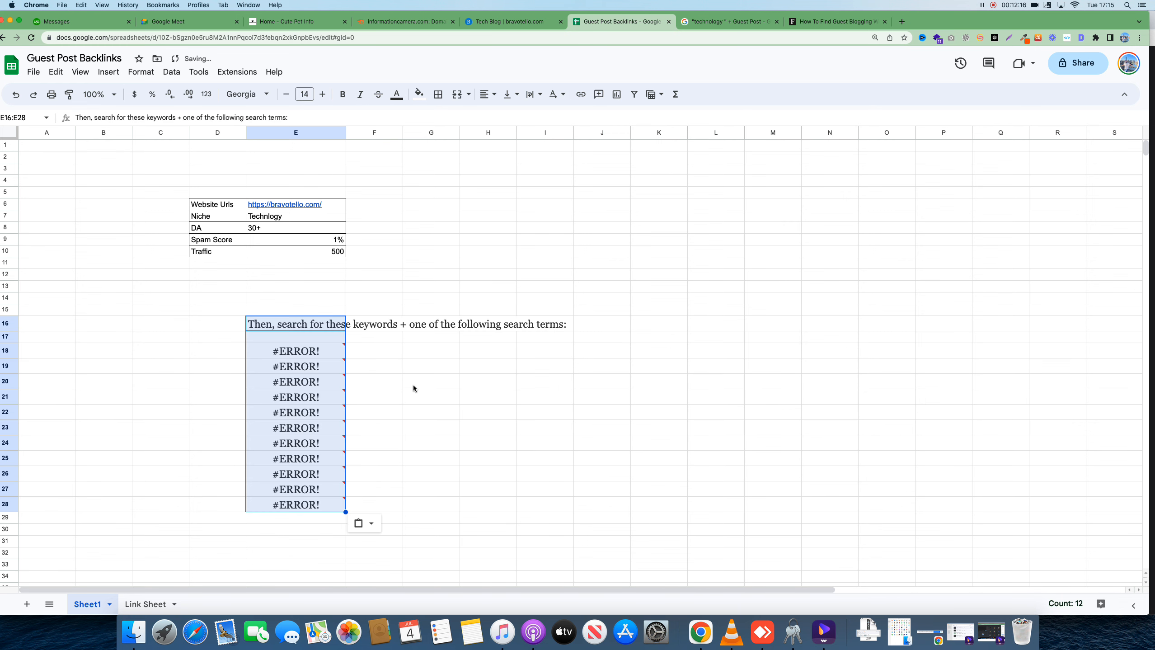
key(super+z)
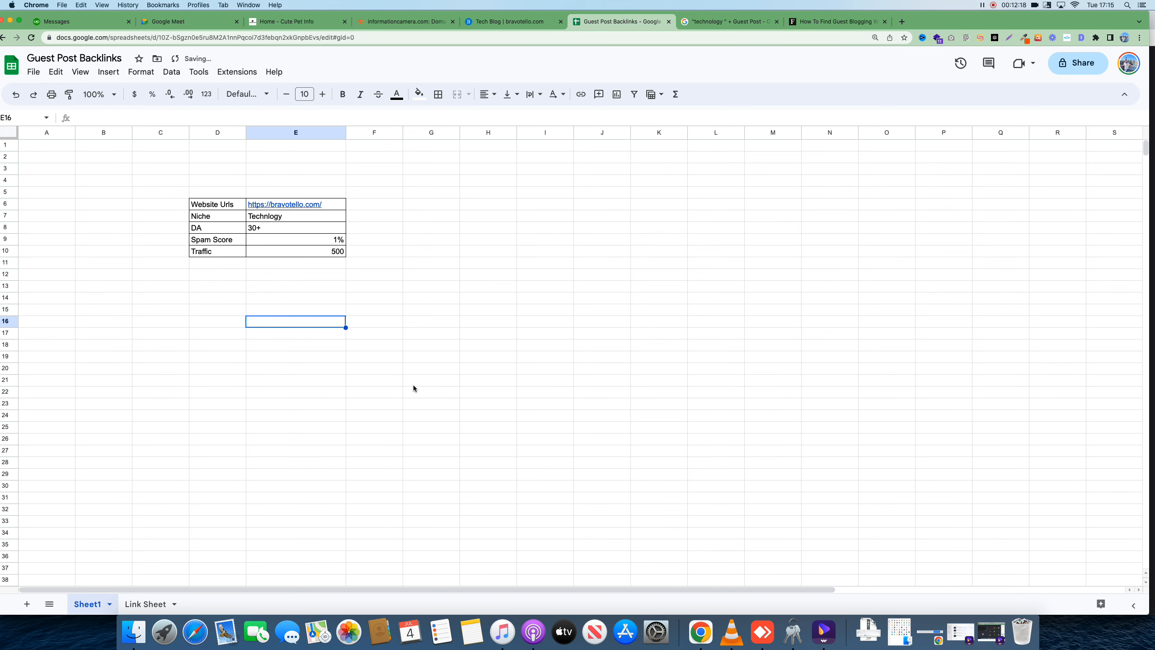
key(super+v)
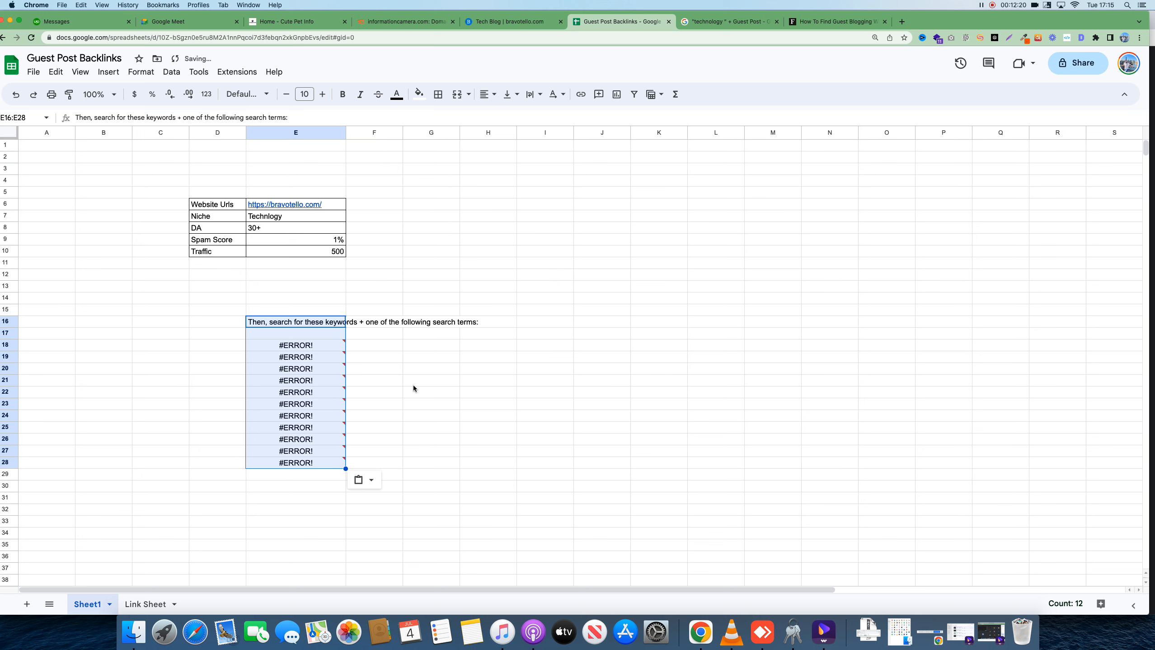
Remove the leading equals sign so E18 shows "guest blog"/"guest post" as plain text
click(329, 345)
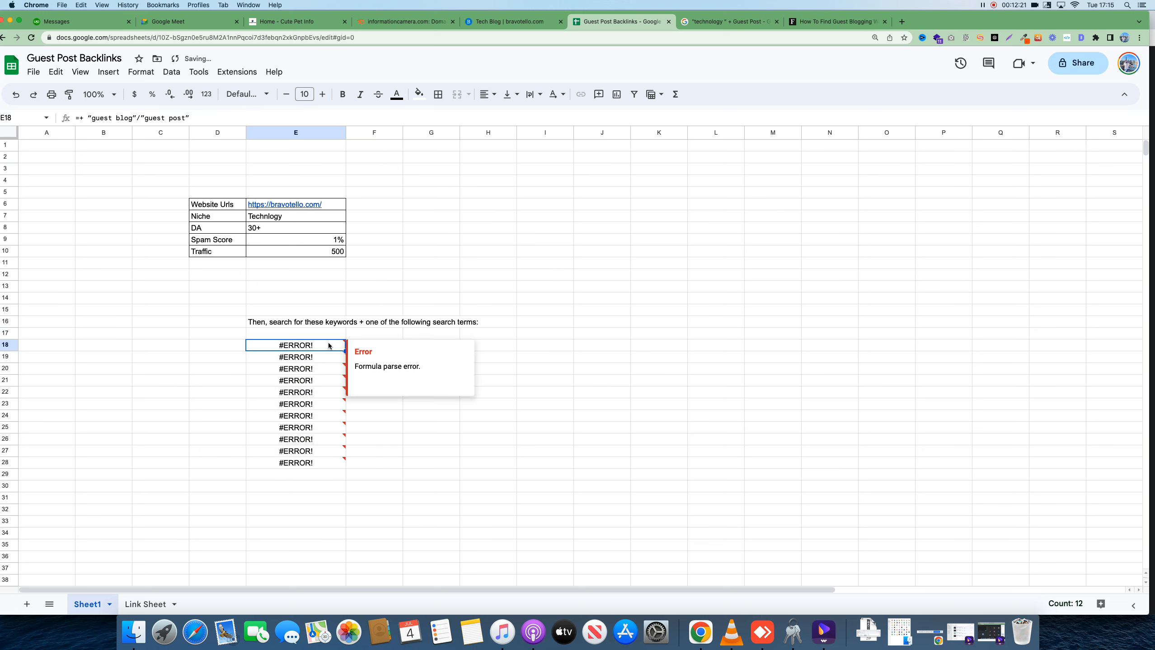
click(79, 118)
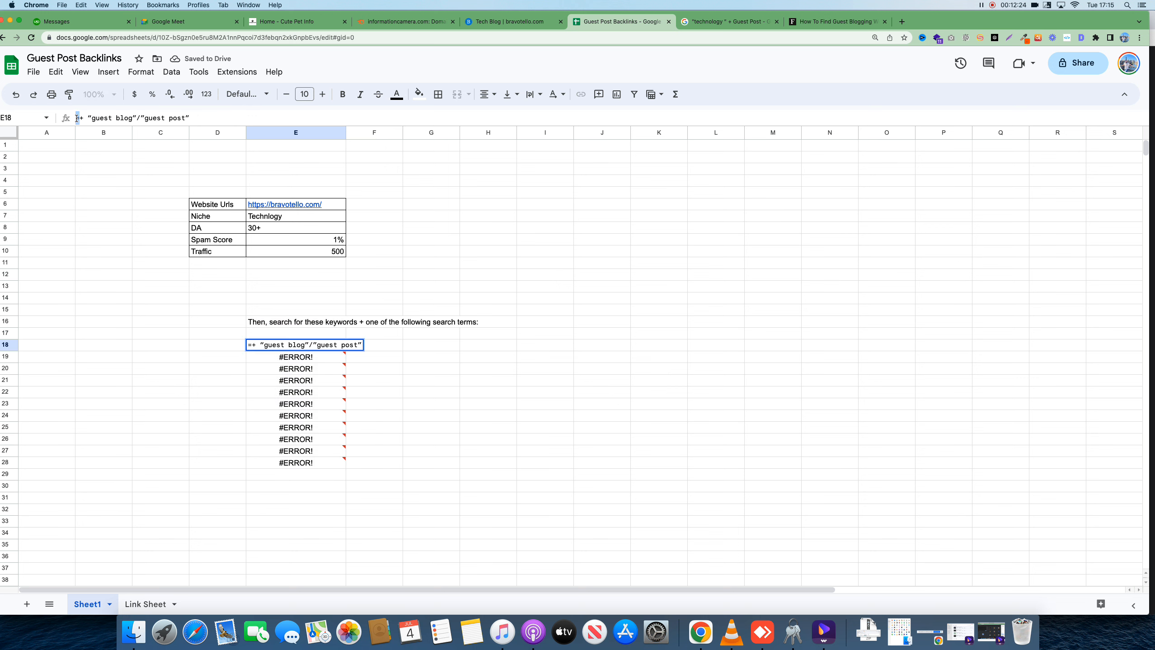
key(BackSpace)
click(197, 361)
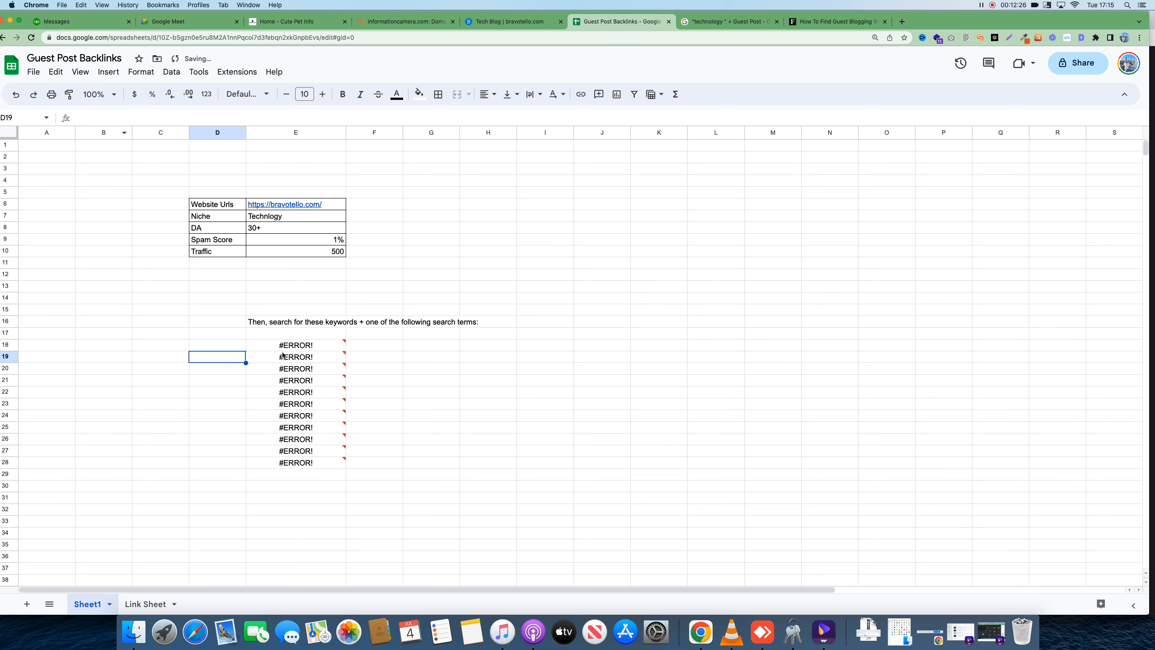
click(327, 346)
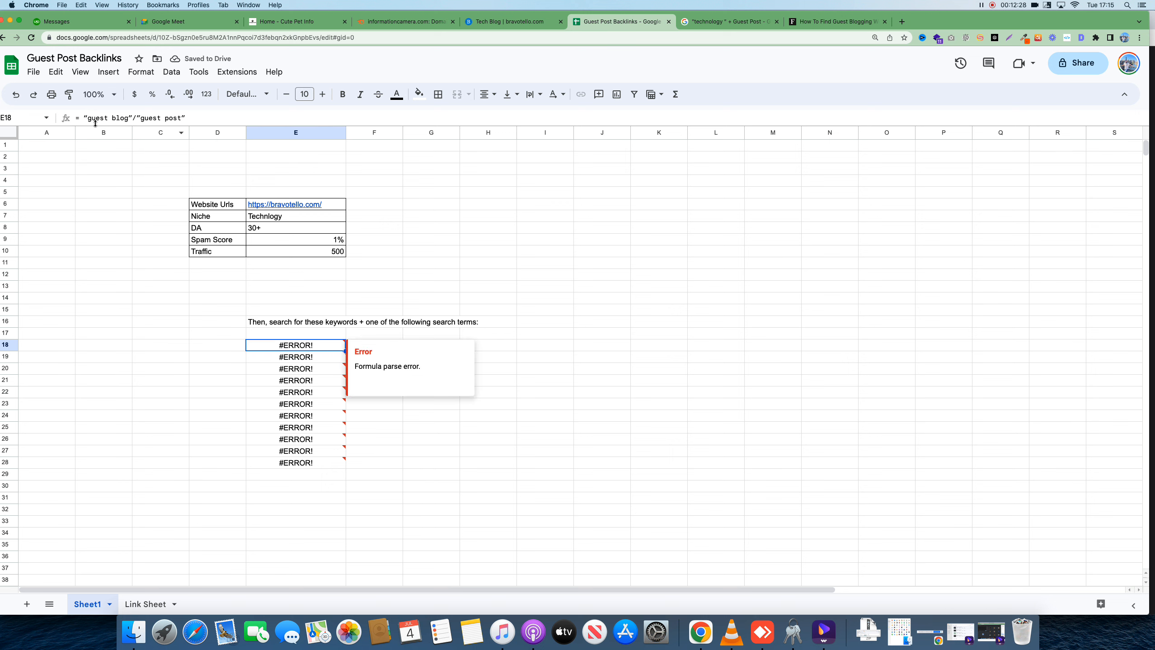
drag(85, 118, 73, 122)
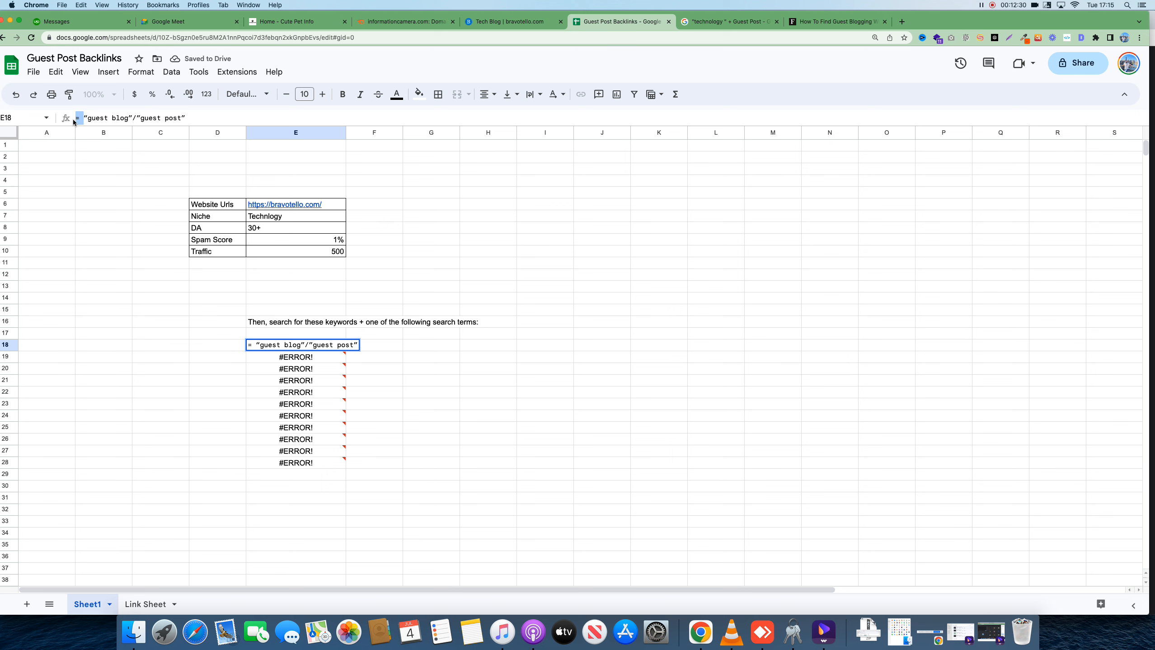
key(BackSpace)
click(117, 285)
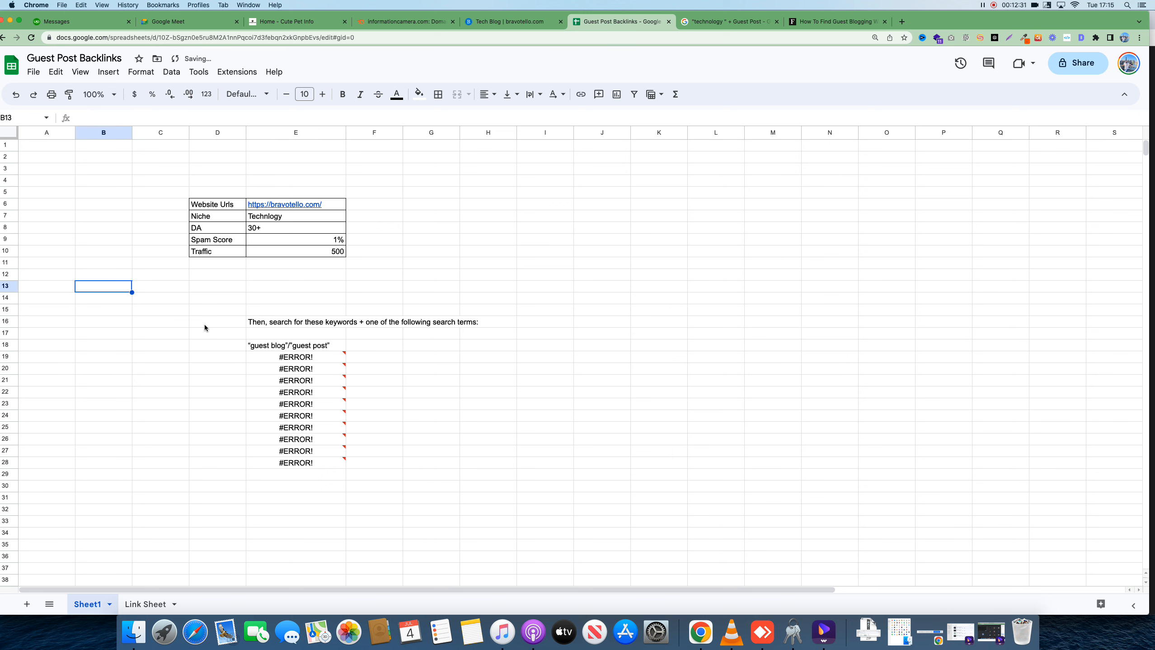
click(293, 349)
Strip the =+ prefix so E19 shows "write for us" as plain text
click(311, 360)
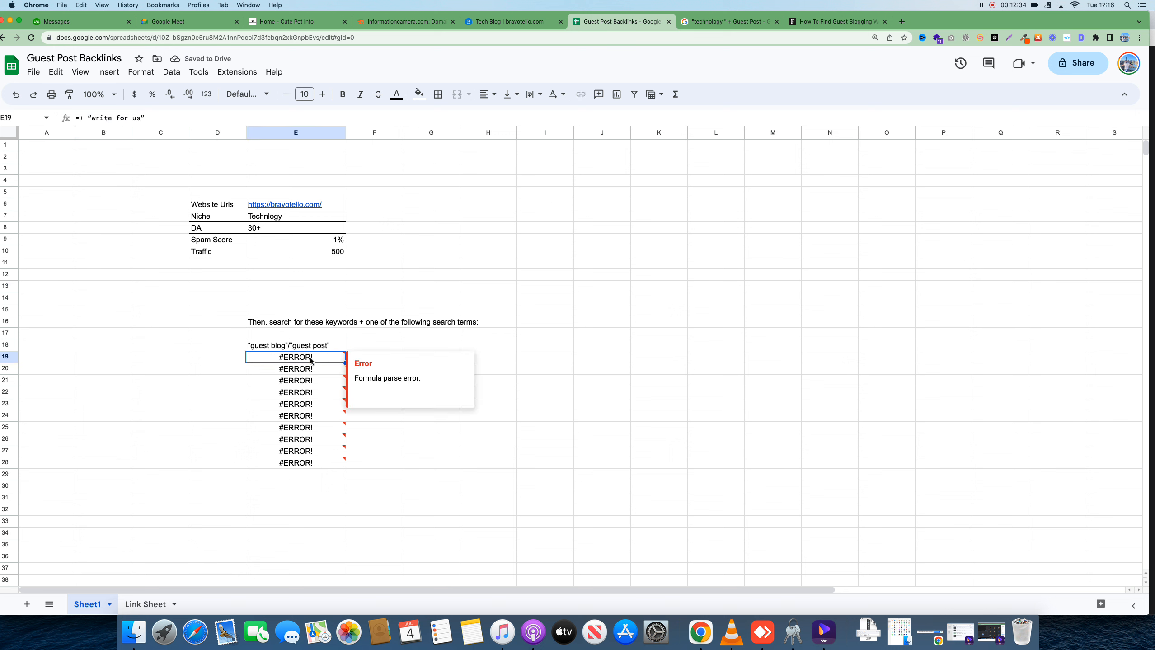
click(85, 119)
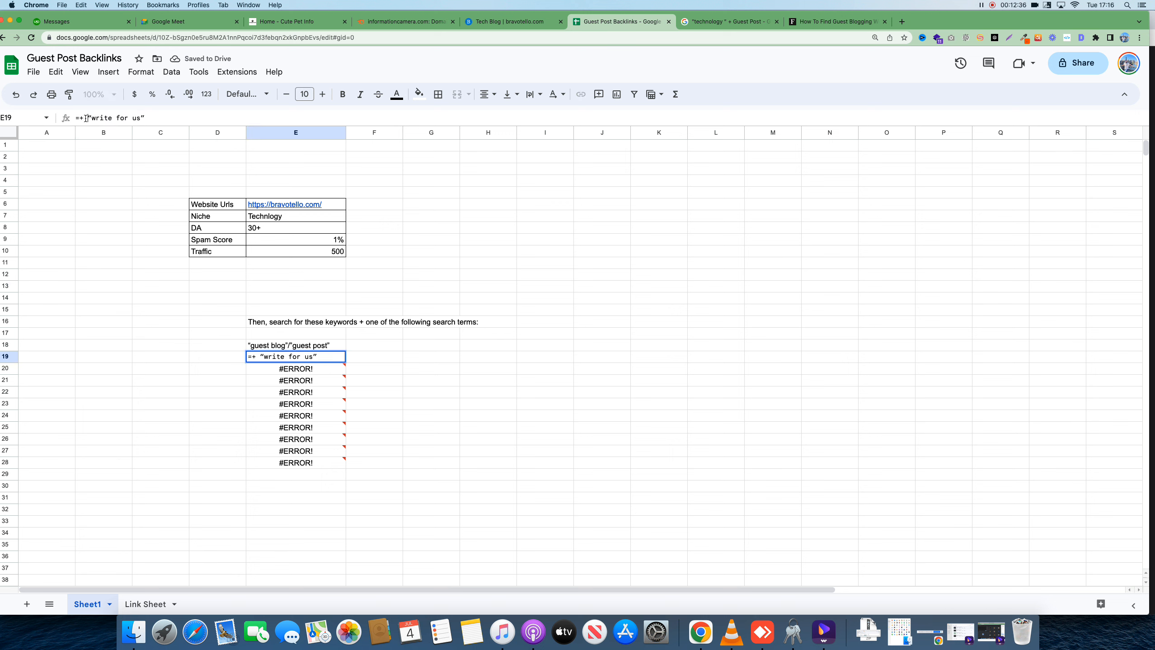
drag(84, 119, 70, 120)
key(BackSpace)
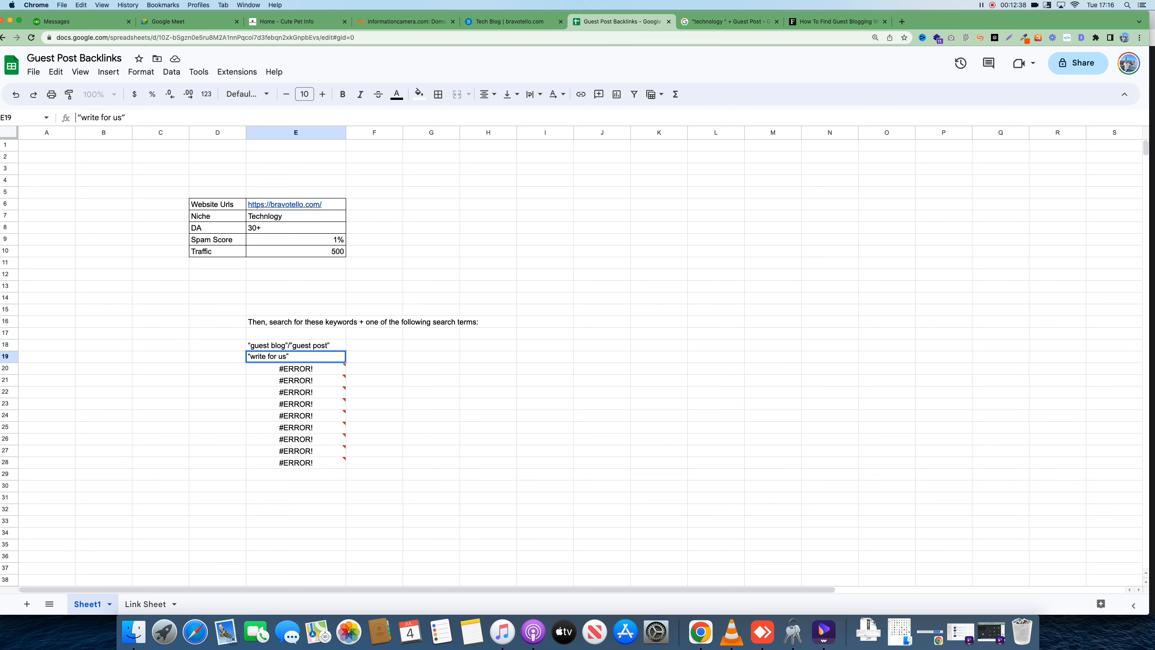
click(194, 323)
click(304, 362)
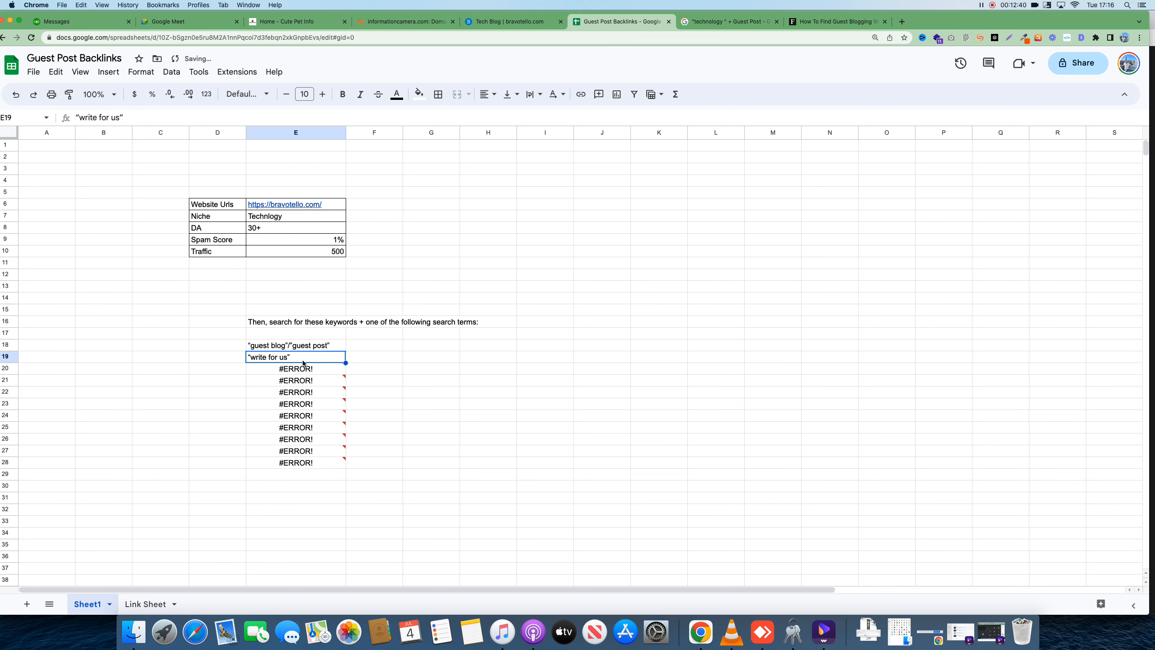
click(819, 21)
click(360, 39)
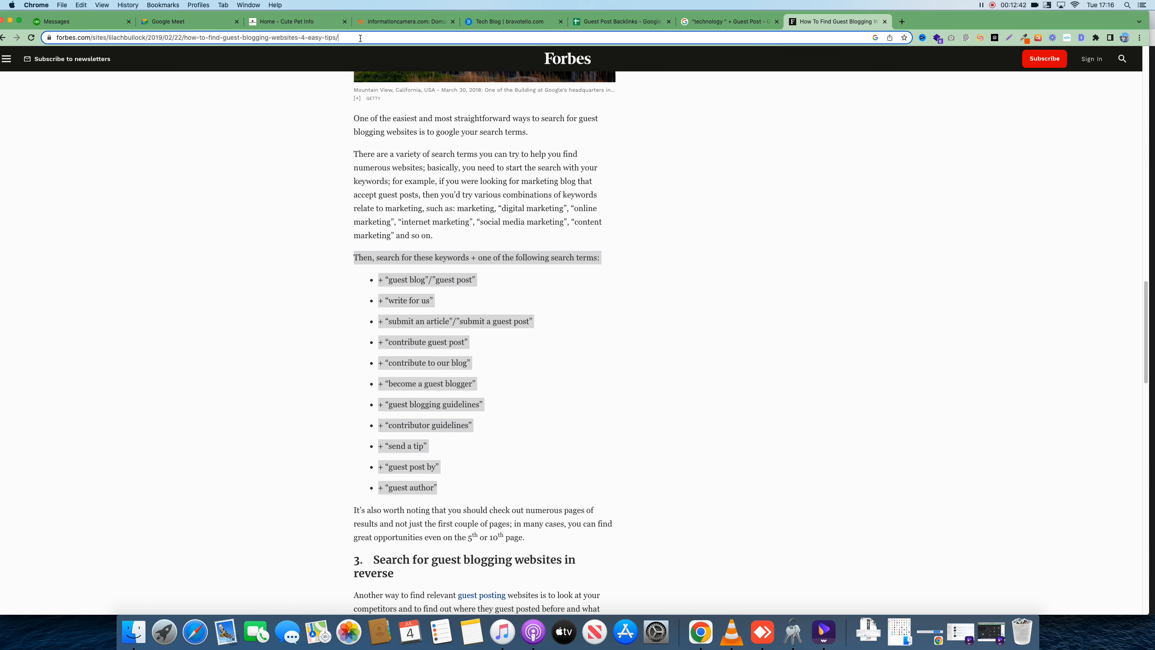
Search Google for Technology + "write for us"
key(super+a)
text("write for us")
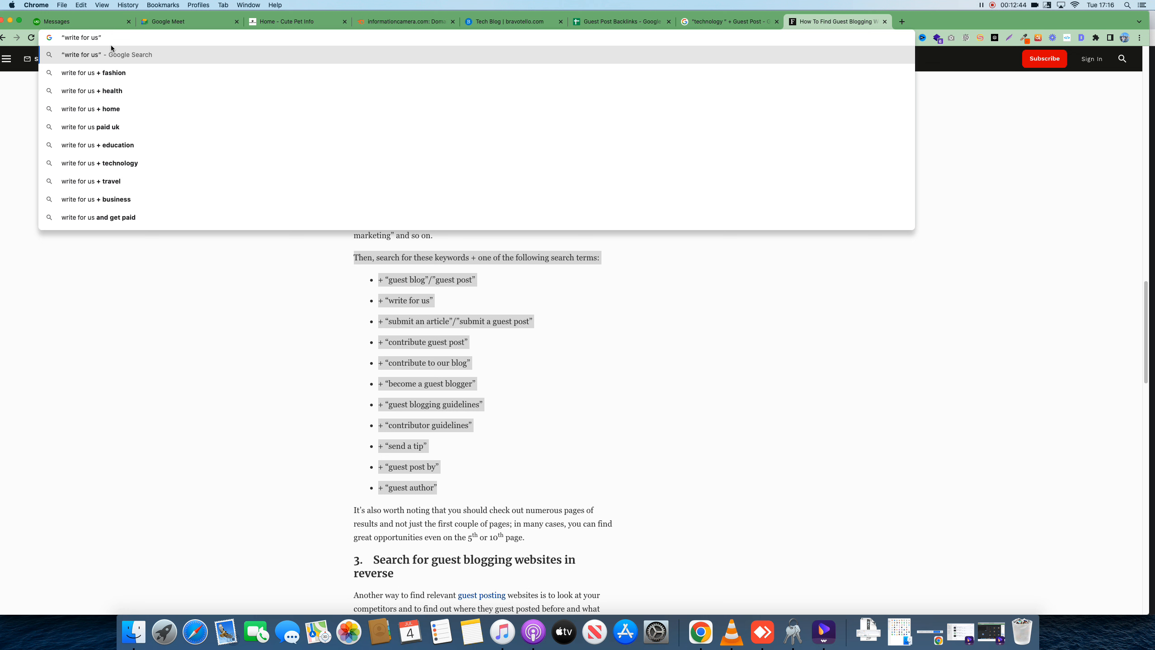
text(Techn)
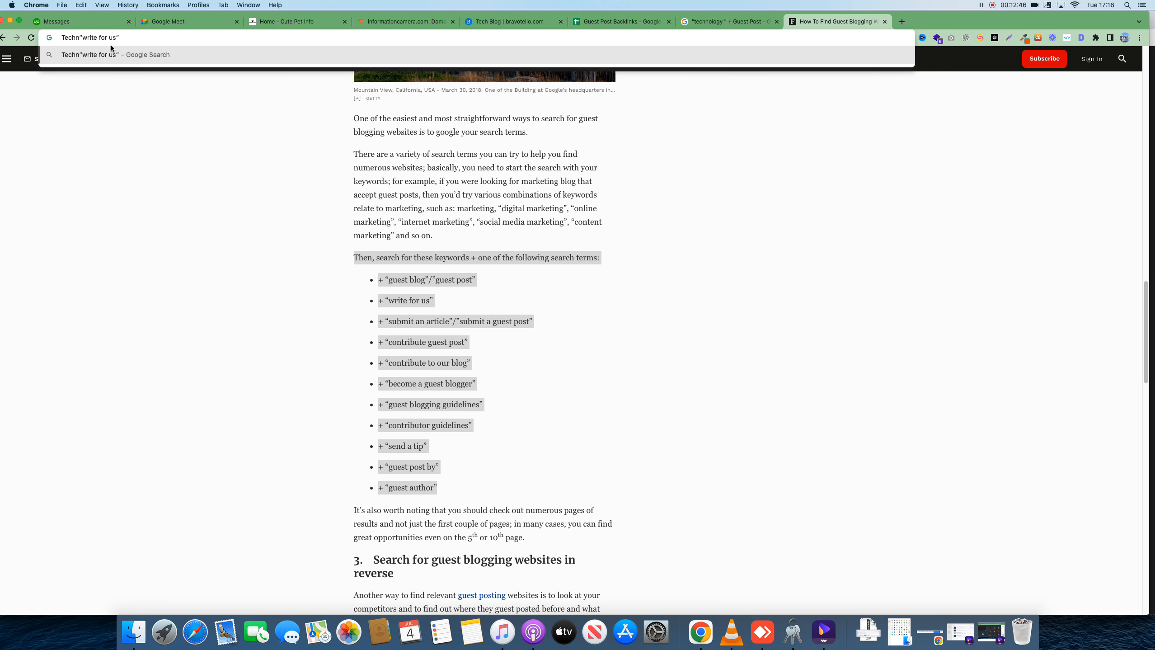
text(ology +)
key(Return)
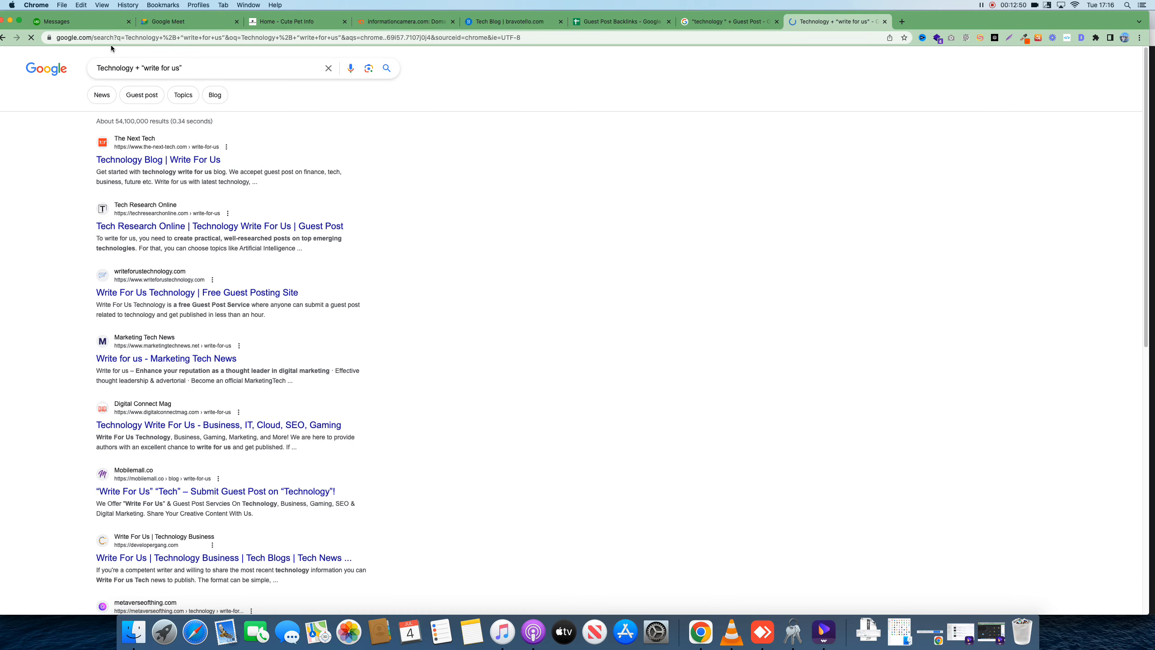
Open the TechSplashers Write For Us Technology result in a new tab and view it
scroll(239, 290, down, 15)
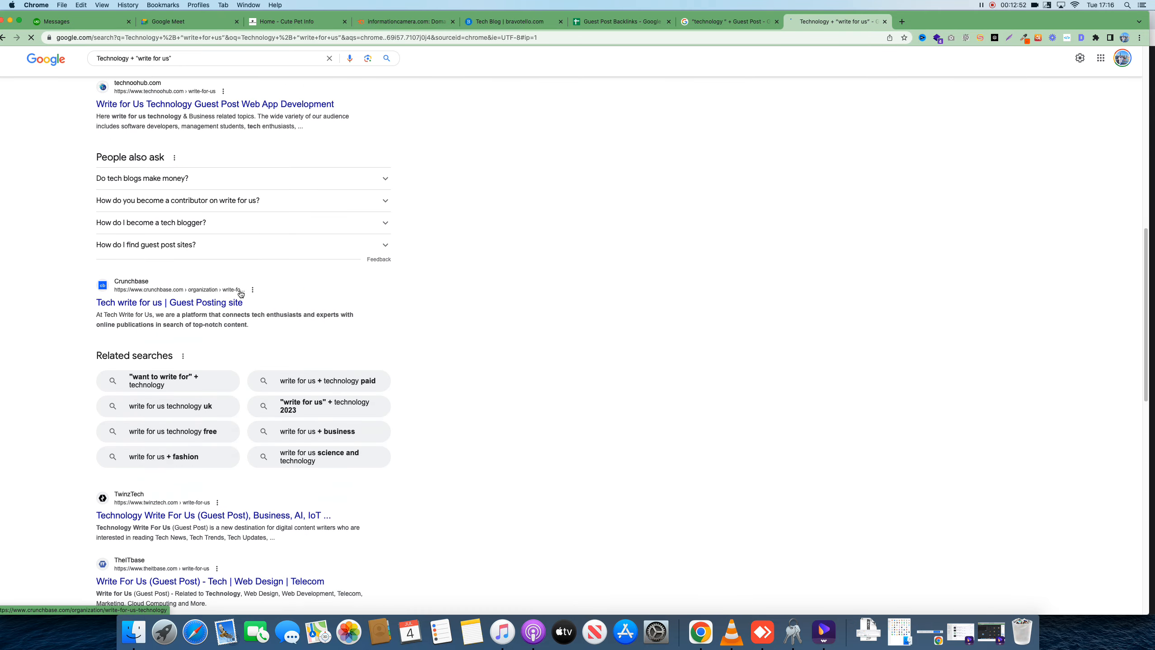
scroll(241, 293, down, 10)
scroll(311, 203, up, 20)
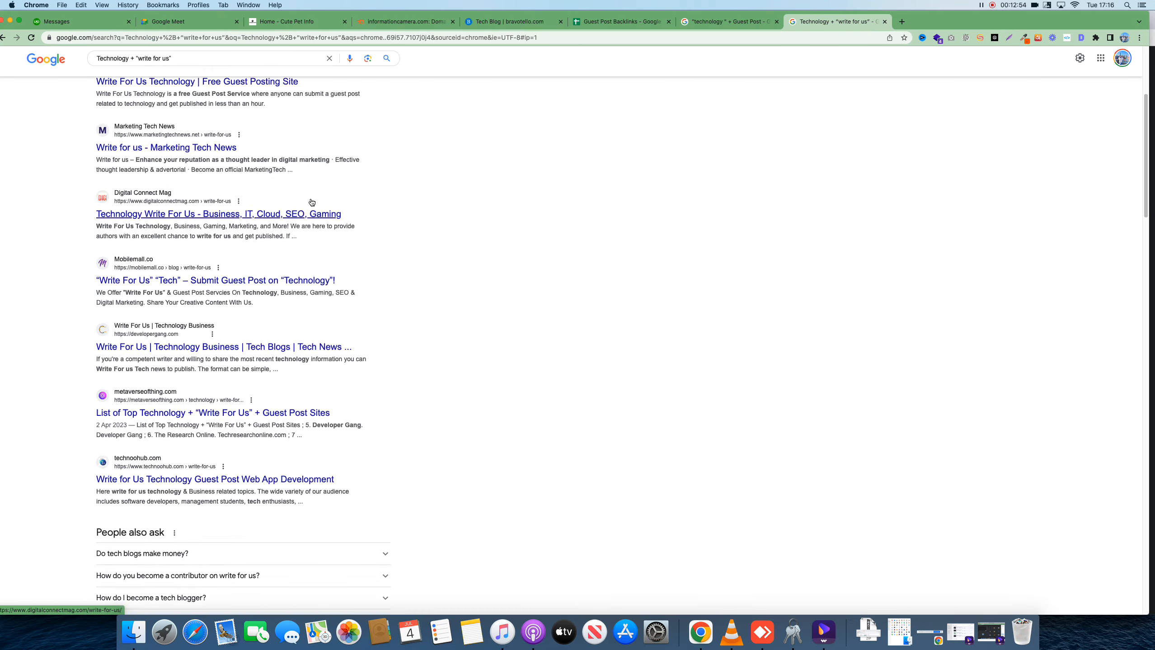
scroll(311, 203, up, 5)
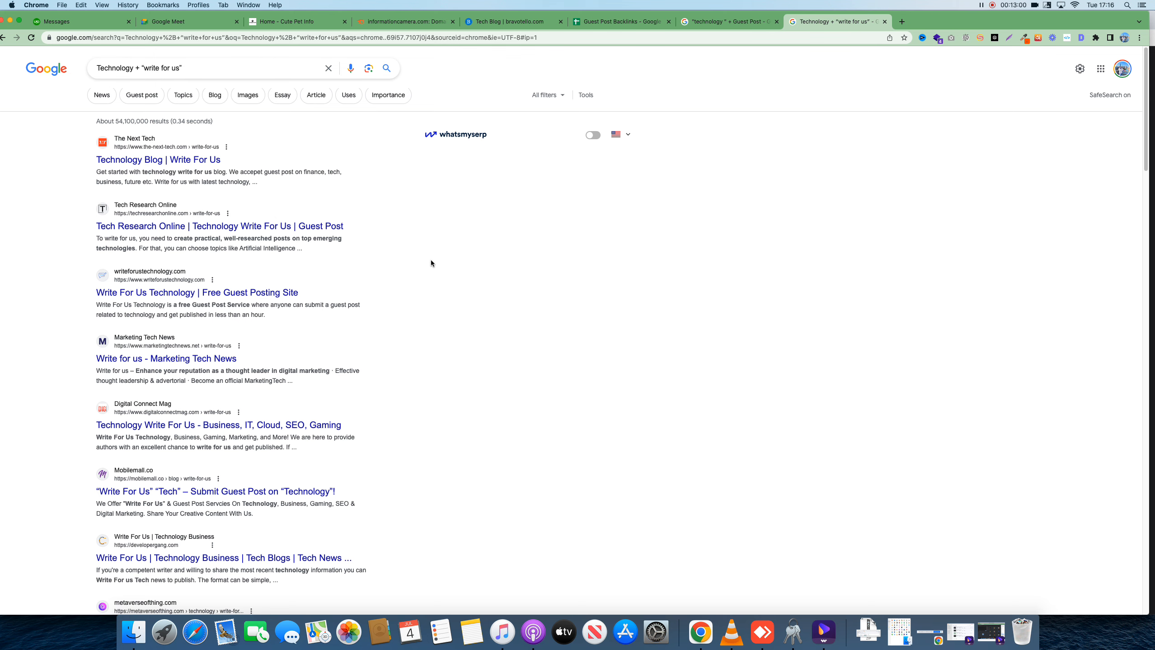
scroll(420, 278, down, 1)
scroll(419, 279, down, 20)
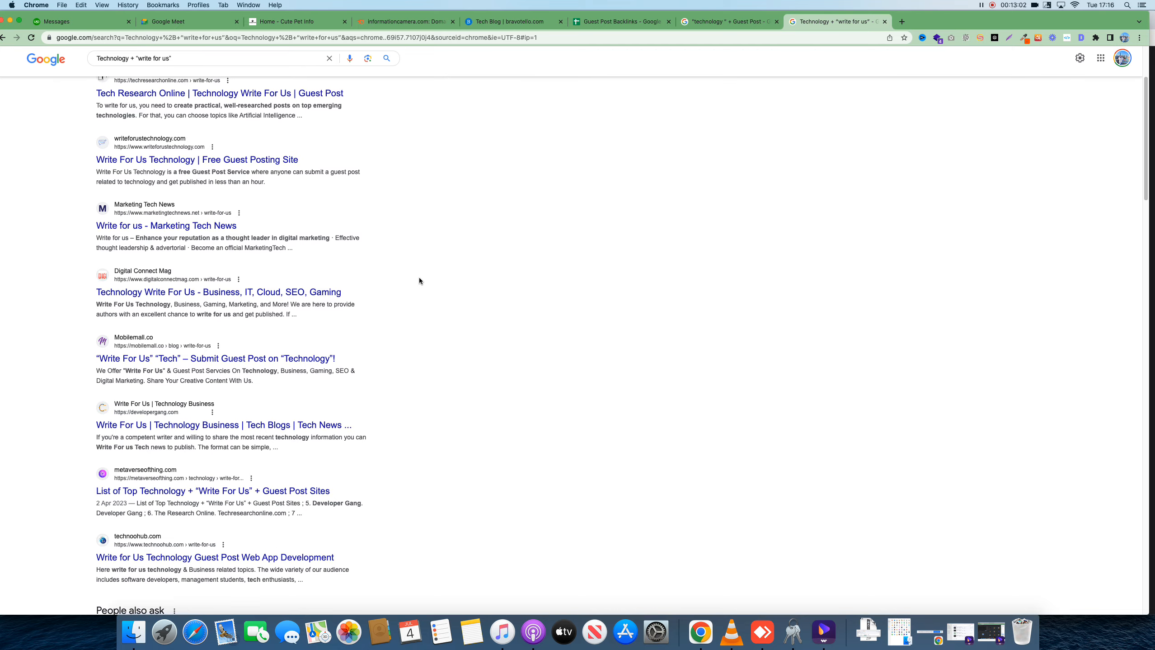
scroll(418, 278, down, 20)
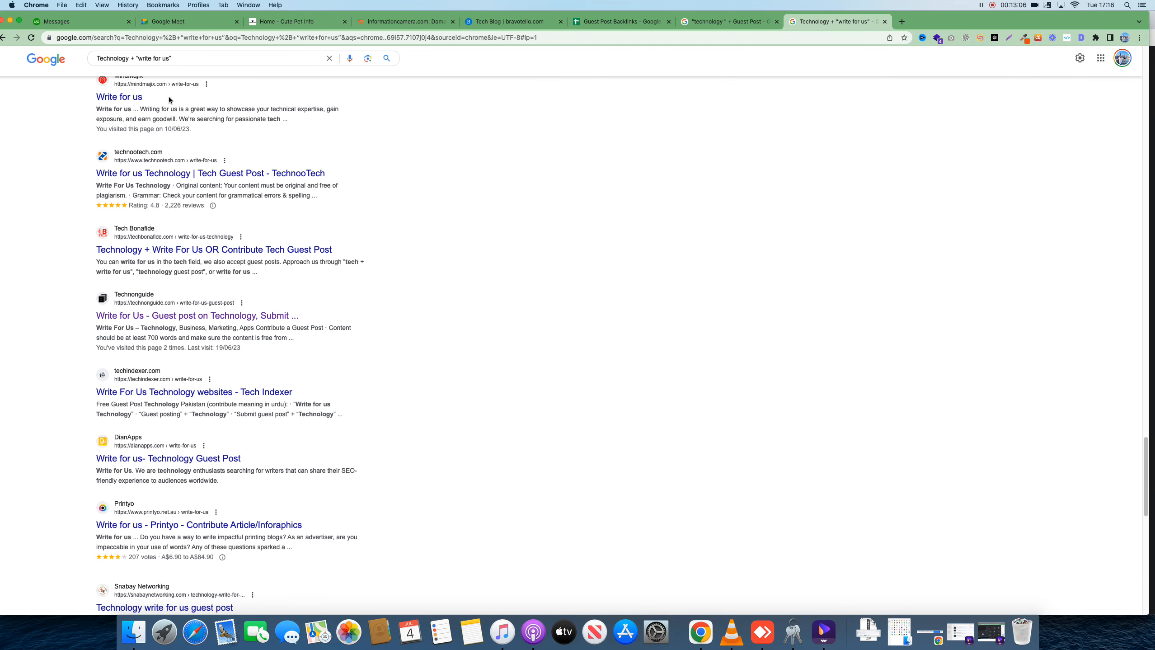
scroll(329, 272, down, 18)
scroll(330, 271, down, 15)
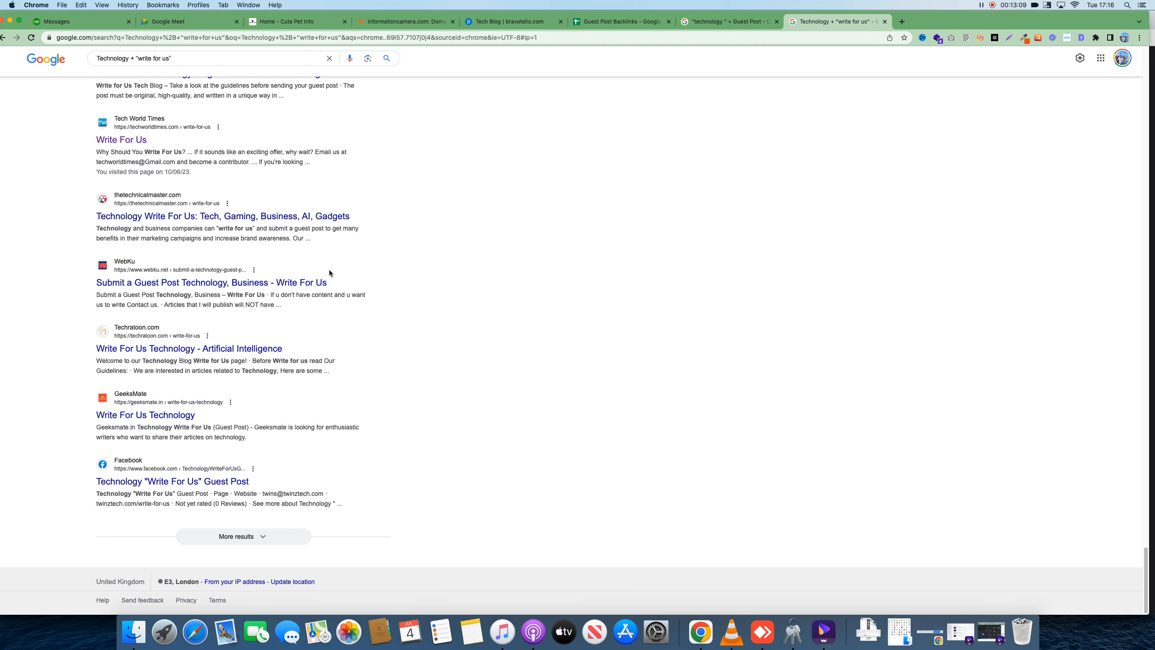
click(279, 535)
scroll(359, 484, down, 15)
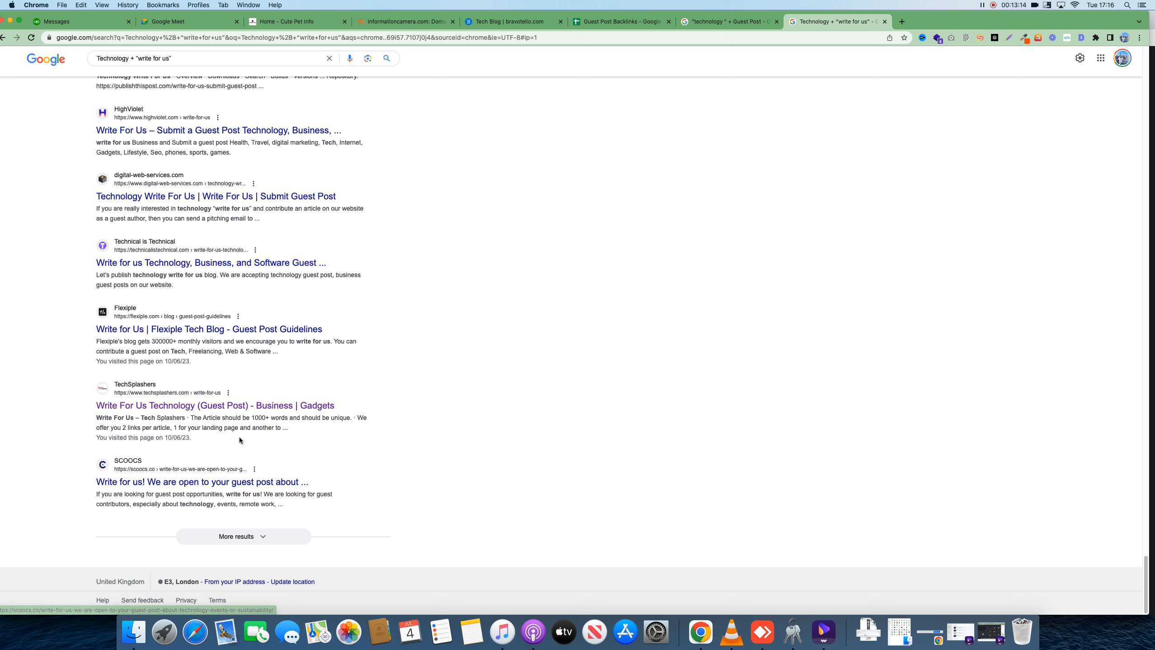
right_click(167, 412)
click(201, 412)
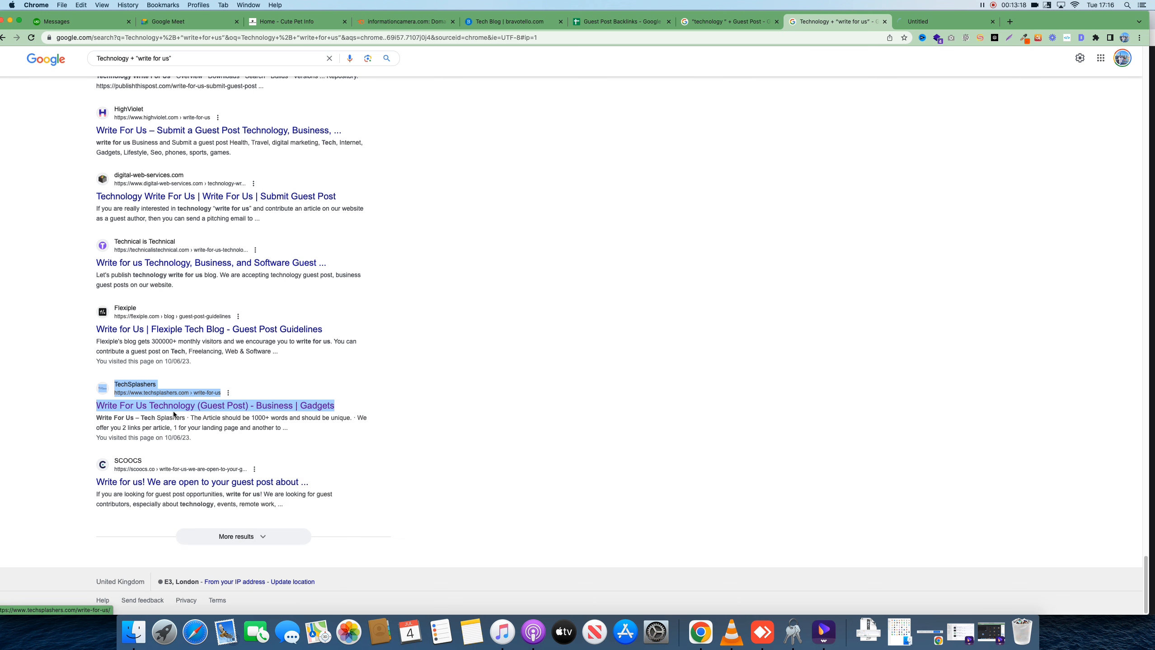
click(944, 20)
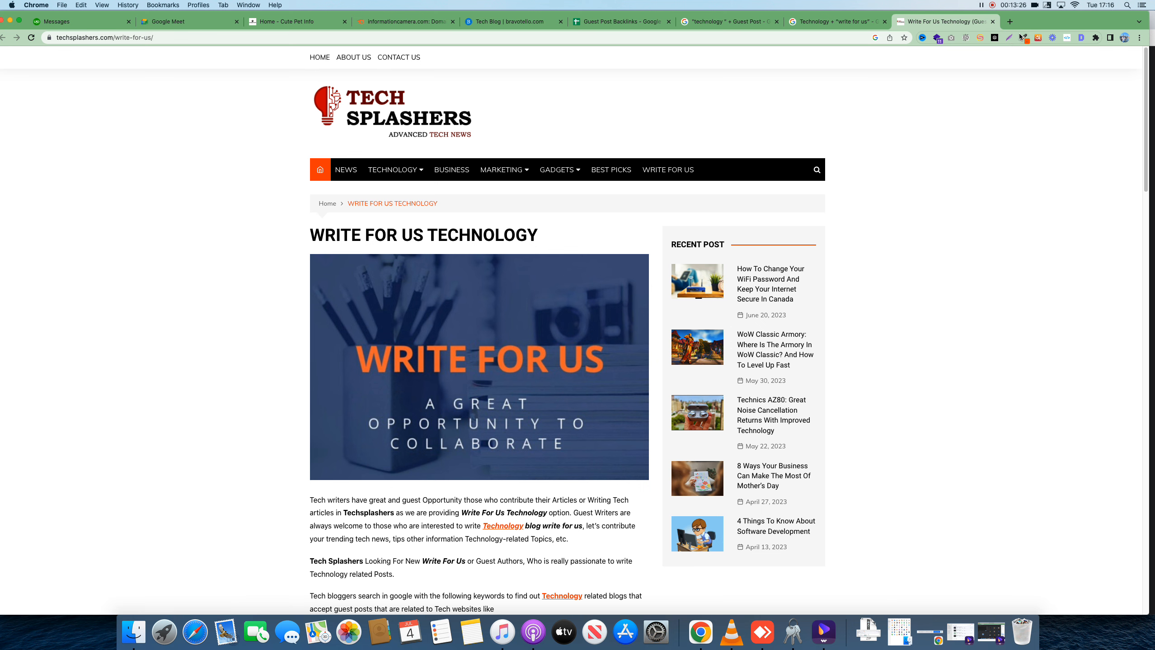
Capture the Write For Us page in Lightshot, adding an arrow and notes 'link prospecting' and 'Link website'
click(1007, 38)
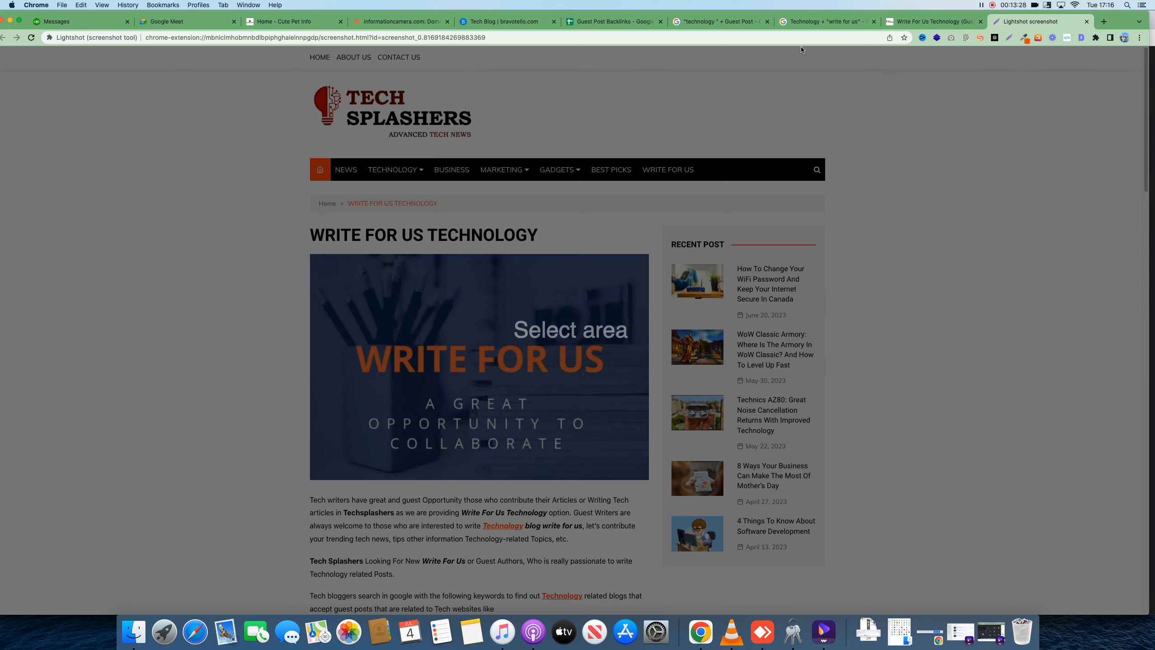
drag(191, 65, 950, 614)
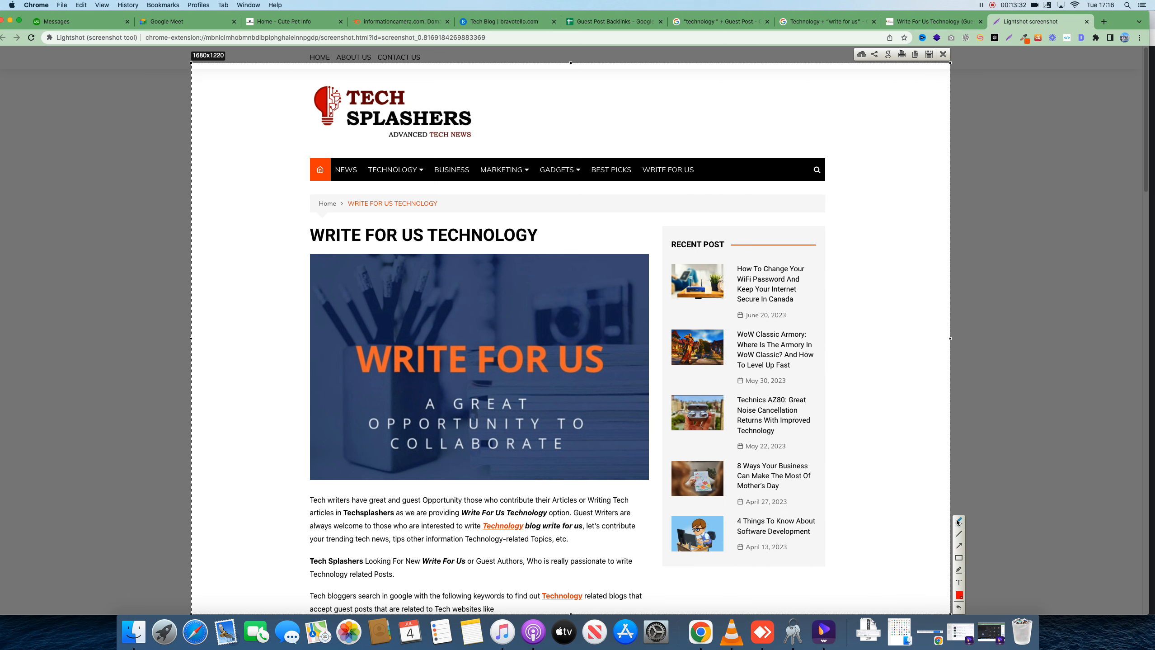
mouse_move(331, 242)
mouse_down()
mouse_move(454, 135)
mouse_move(457, 147)
mouse_up()
drag(485, 76, 513, 92)
mouse_move(531, 82)
mouse_down()
mouse_move(631, 68)
mouse_move(626, 88)
mouse_up()
drag(600, 126, 615, 125)
click(595, 120)
drag(618, 111, 645, 109)
mouse_move(653, 90)
mouse_down()
mouse_move(649, 111)
mouse_move(685, 88)
mouse_up()
click(669, 87)
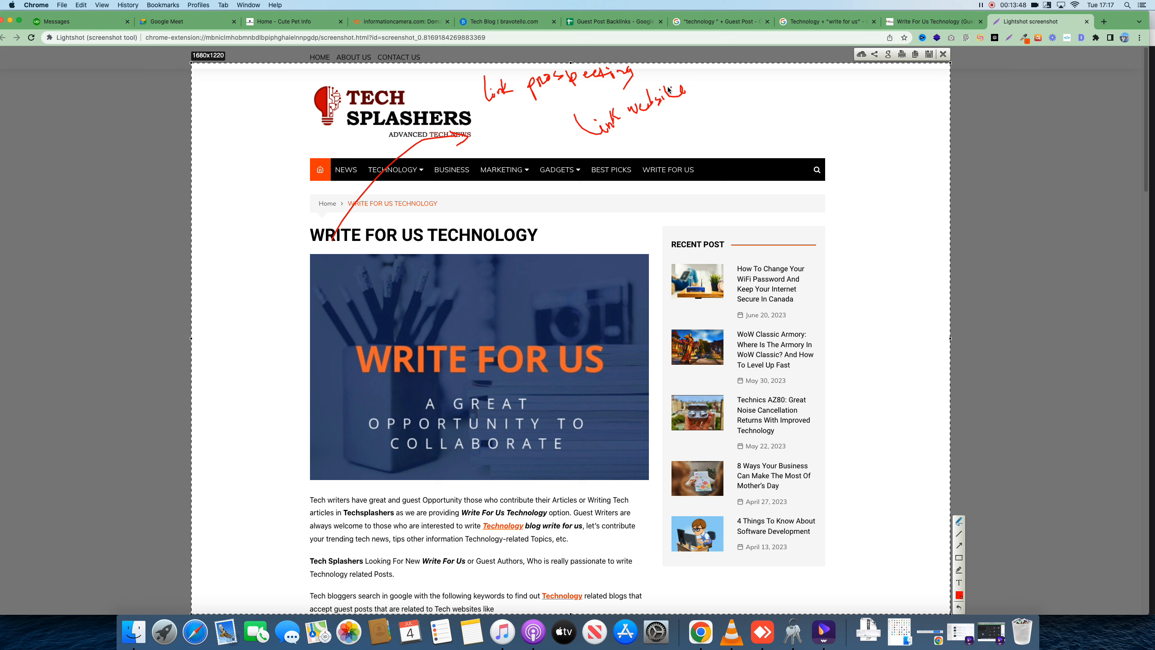
Annotate the screenshot with arrowed Relevancy, DA and Traffic notes, then close it
mouse_move(679, 132)
mouse_down()
mouse_move(705, 110)
mouse_move(701, 129)
mouse_move(733, 90)
mouse_move(739, 104)
mouse_move(766, 91)
mouse_move(834, 96)
mouse_up()
mouse_move(694, 149)
mouse_down()
mouse_move(756, 123)
mouse_move(765, 144)
mouse_move(796, 131)
mouse_up()
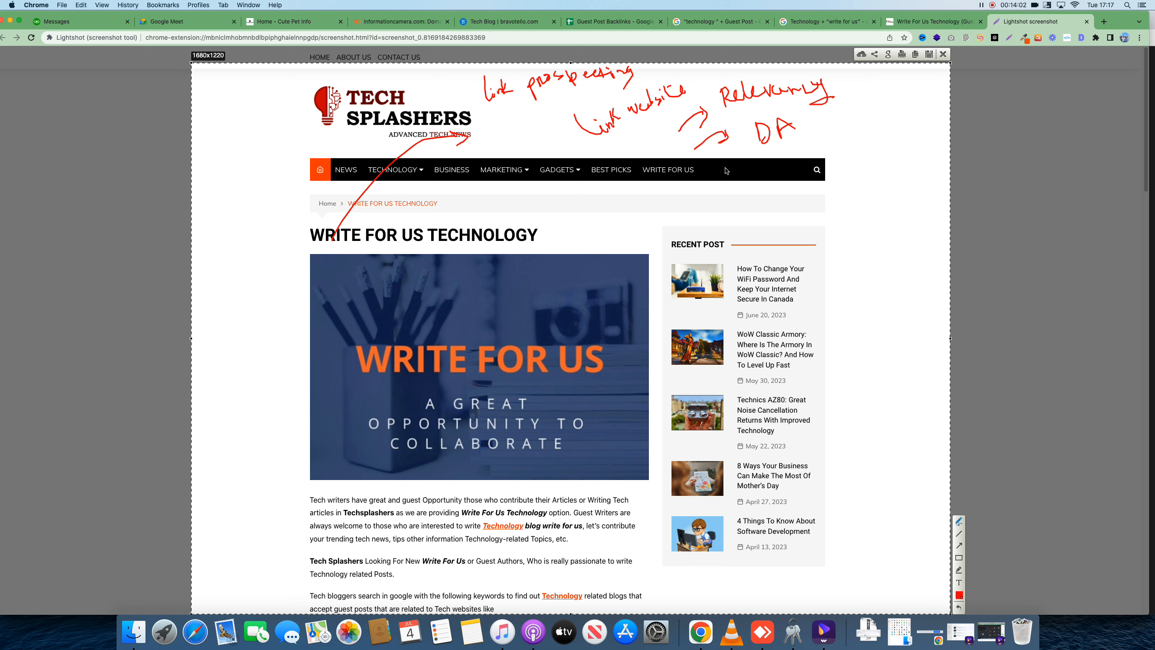
drag(732, 174, 798, 151)
drag(790, 148, 792, 162)
mouse_move(816, 140)
mouse_down()
mouse_move(840, 120)
mouse_move(836, 142)
mouse_move(867, 129)
mouse_move(900, 102)
mouse_up()
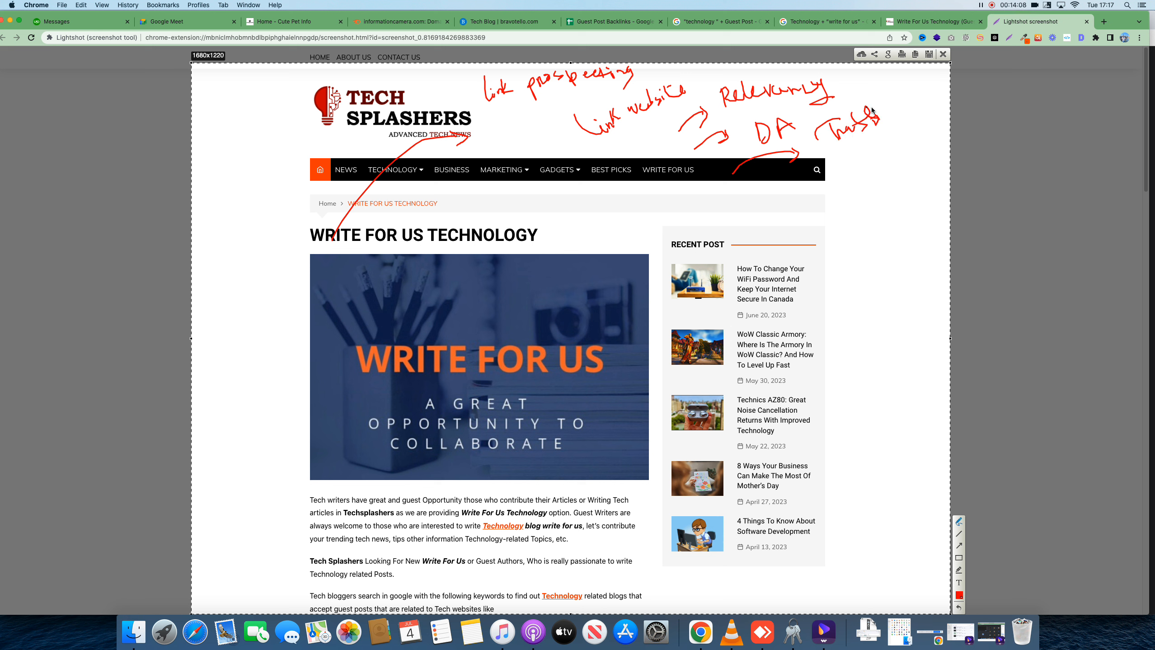
mouse_move(781, 188)
mouse_down()
mouse_move(836, 185)
mouse_move(883, 150)
mouse_move(917, 143)
mouse_up()
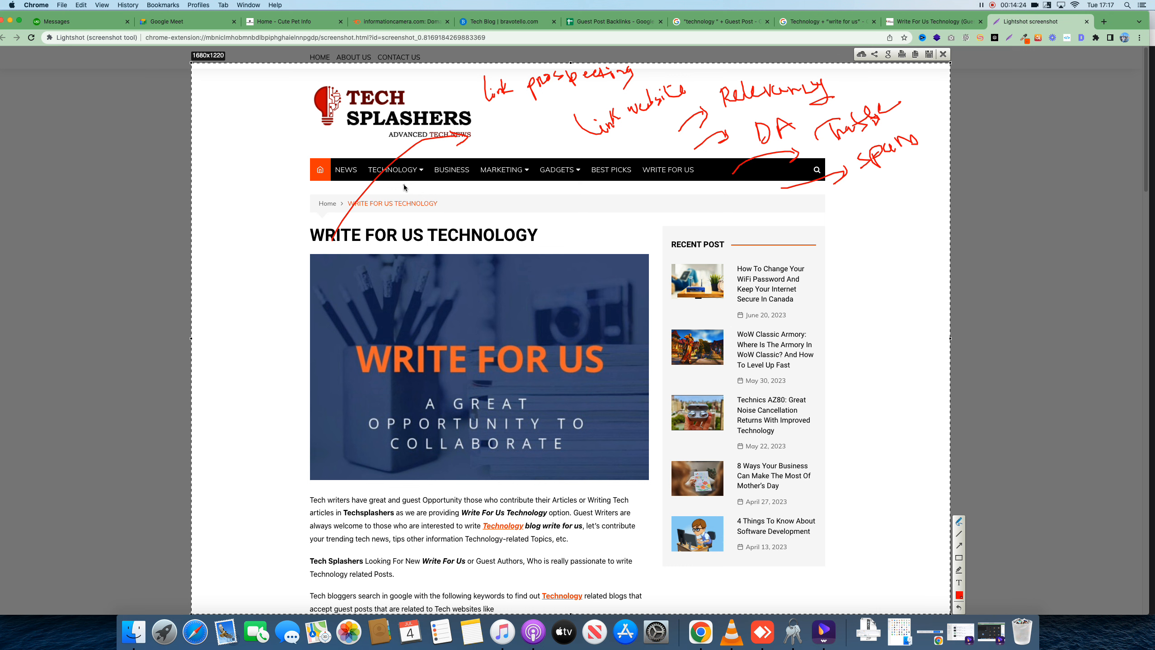
click(943, 56)
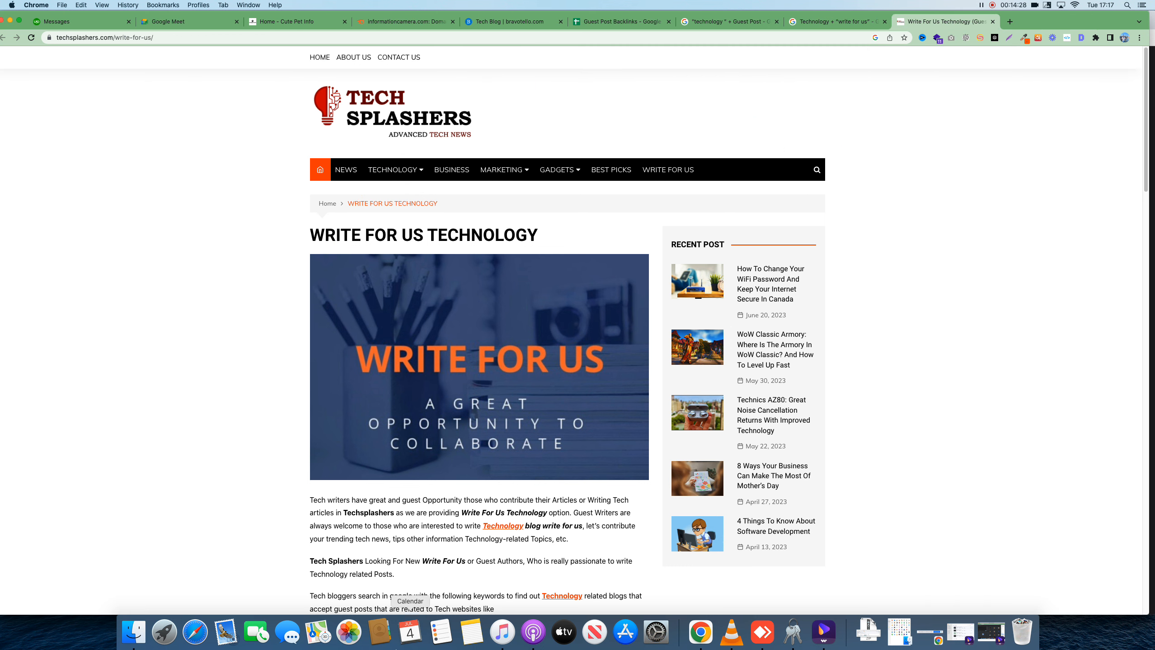
Review the page, highlighting the Technology write for us keyword line
scroll(271, 293, down, 15)
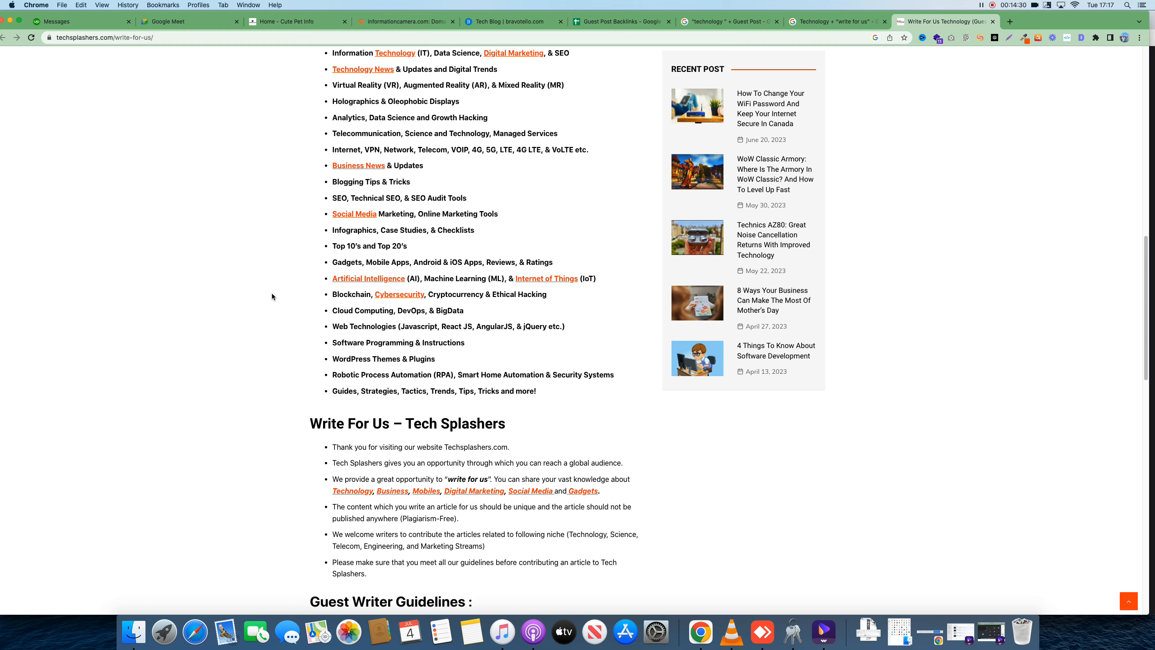
scroll(309, 268, up, 3)
scroll(348, 244, up, 4)
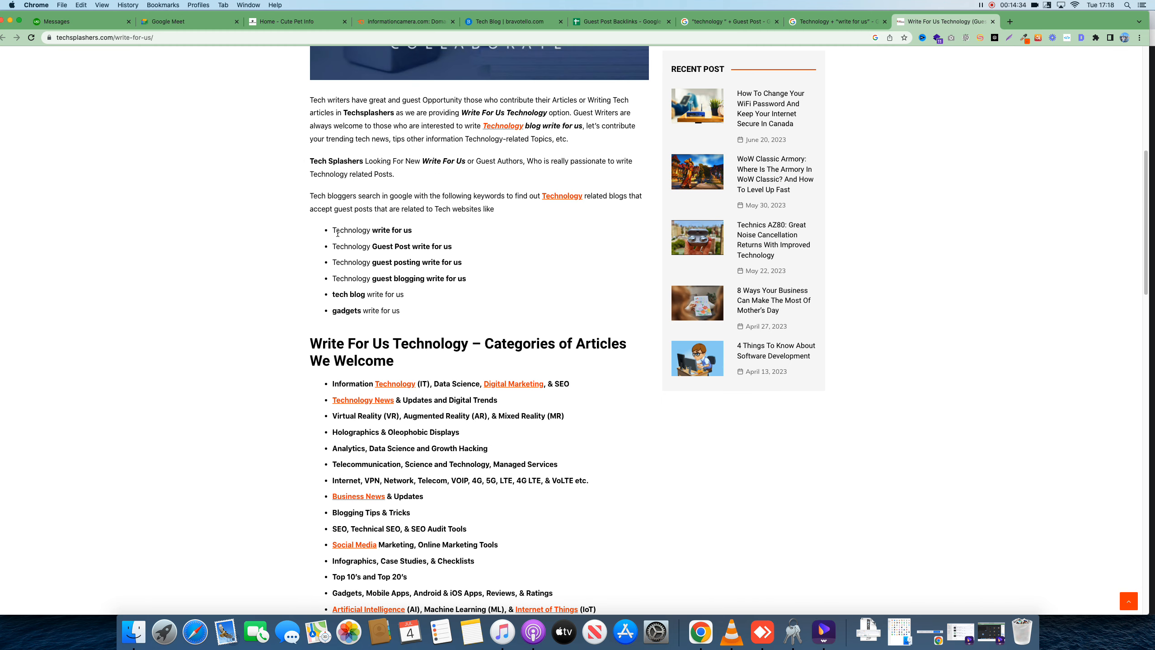
drag(323, 232, 428, 289)
click(378, 278)
scroll(427, 288, down, 2)
click(485, 234)
scroll(485, 232, up, 7)
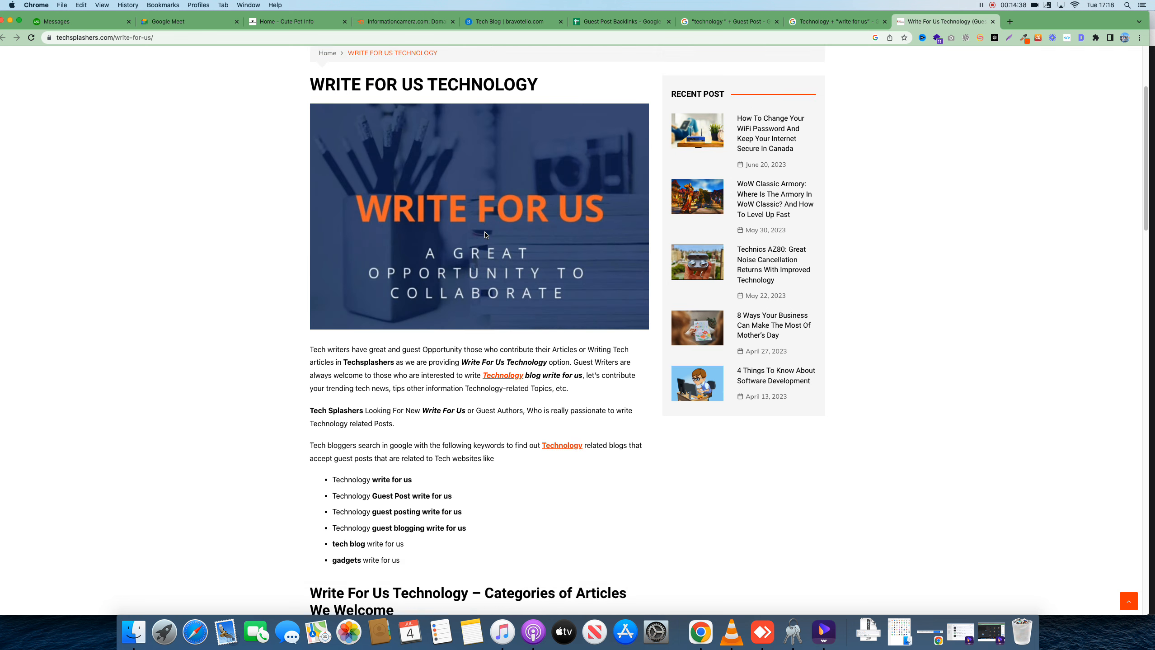
scroll(485, 234, up, 3)
Remove 'write-for-us/' from the address to load the techsplashers.com homepage
click(123, 39)
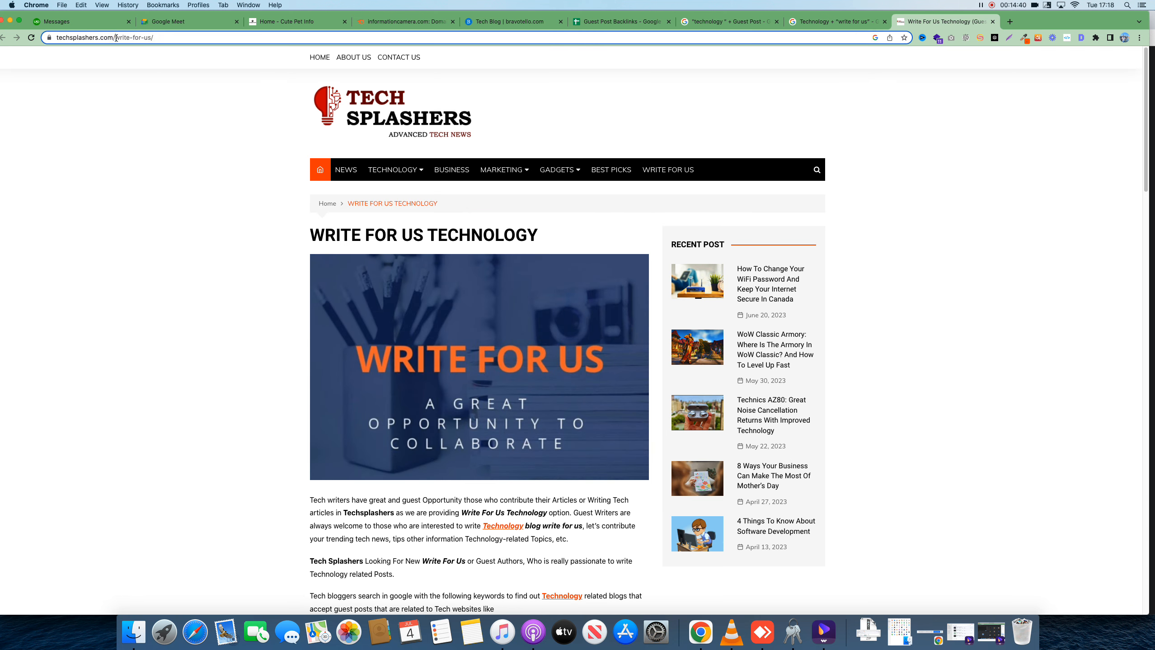
drag(193, 37, 159, 38)
key(BackSpace)
key(Return)
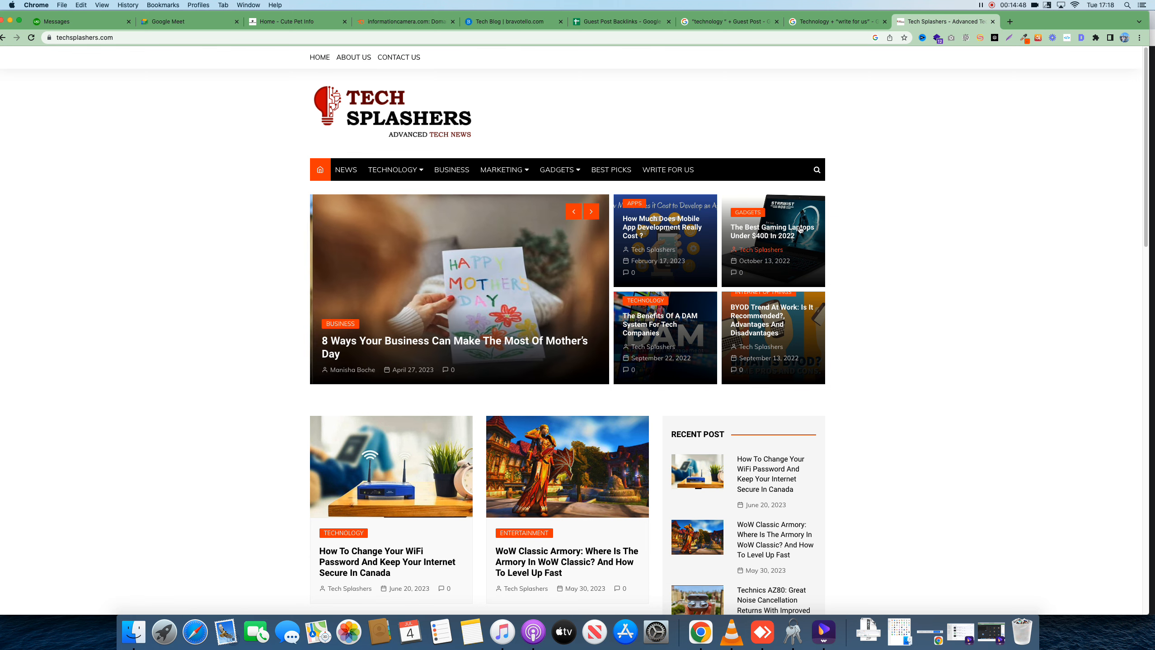
scroll(470, 430, down, 3)
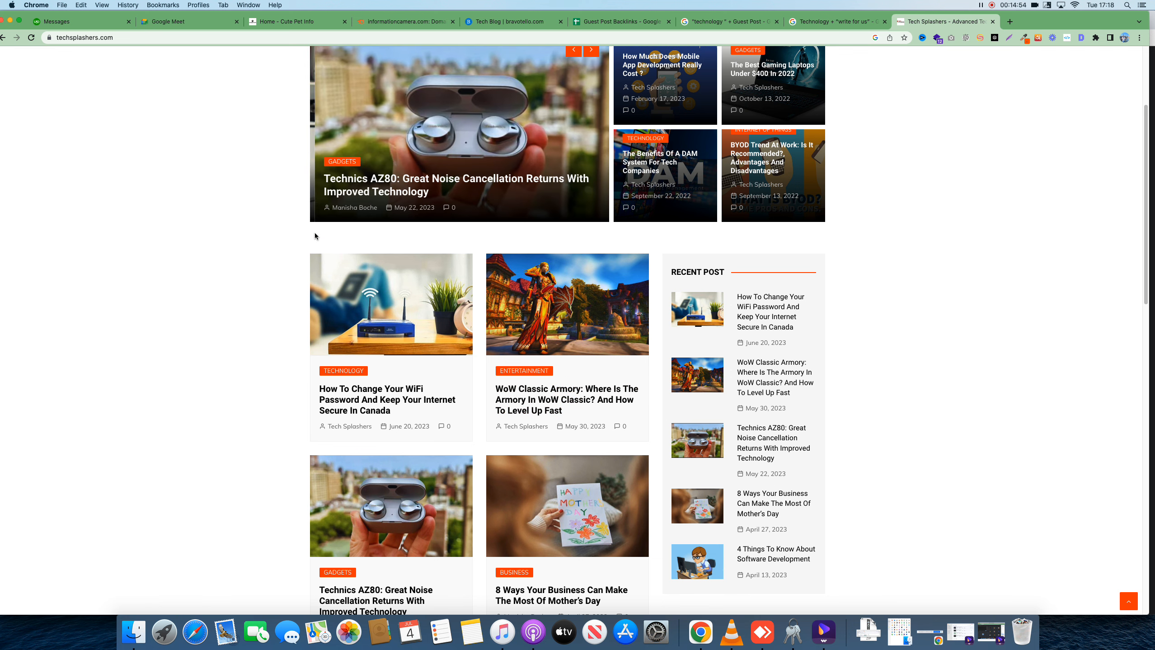
right_click(710, 631)
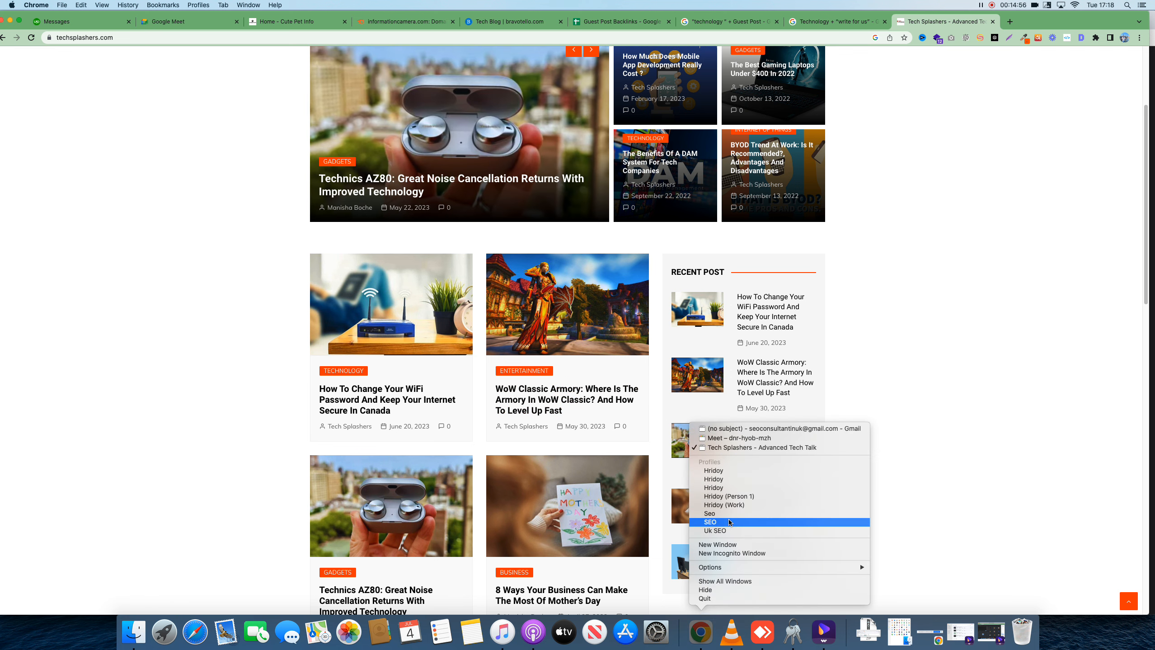
Admit everyone waiting to join the Google Meet call
click(718, 508)
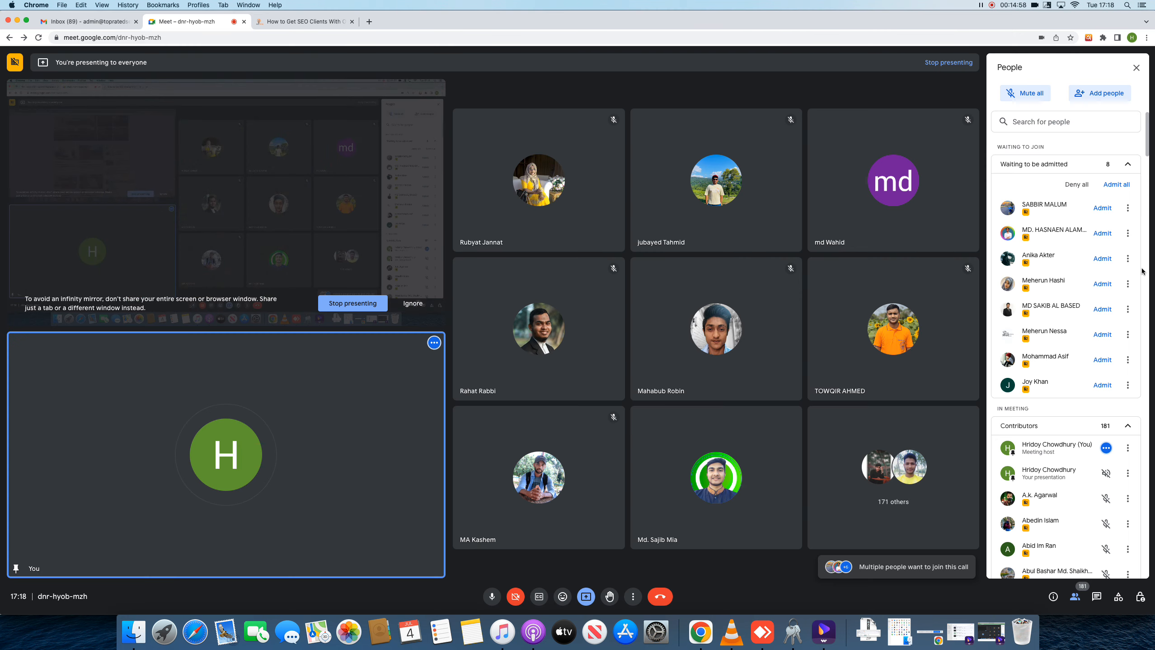
click(1104, 185)
click(660, 355)
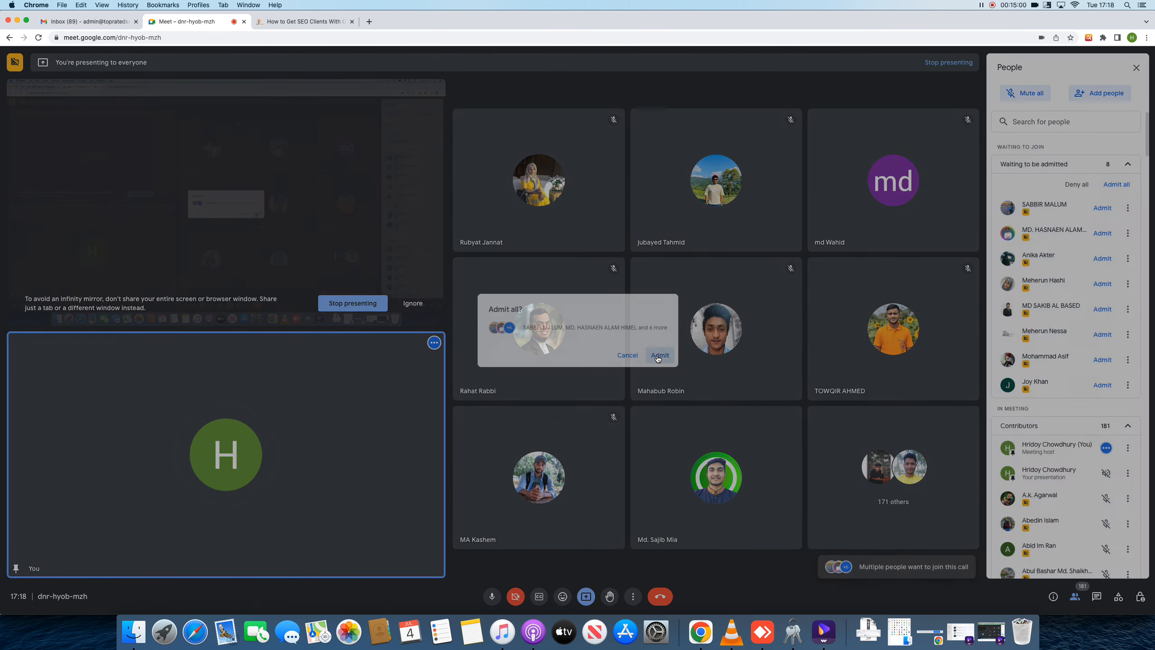
Turn off participants' reactions and microphones in Host controls, then return to Tech Splashers
click(1141, 598)
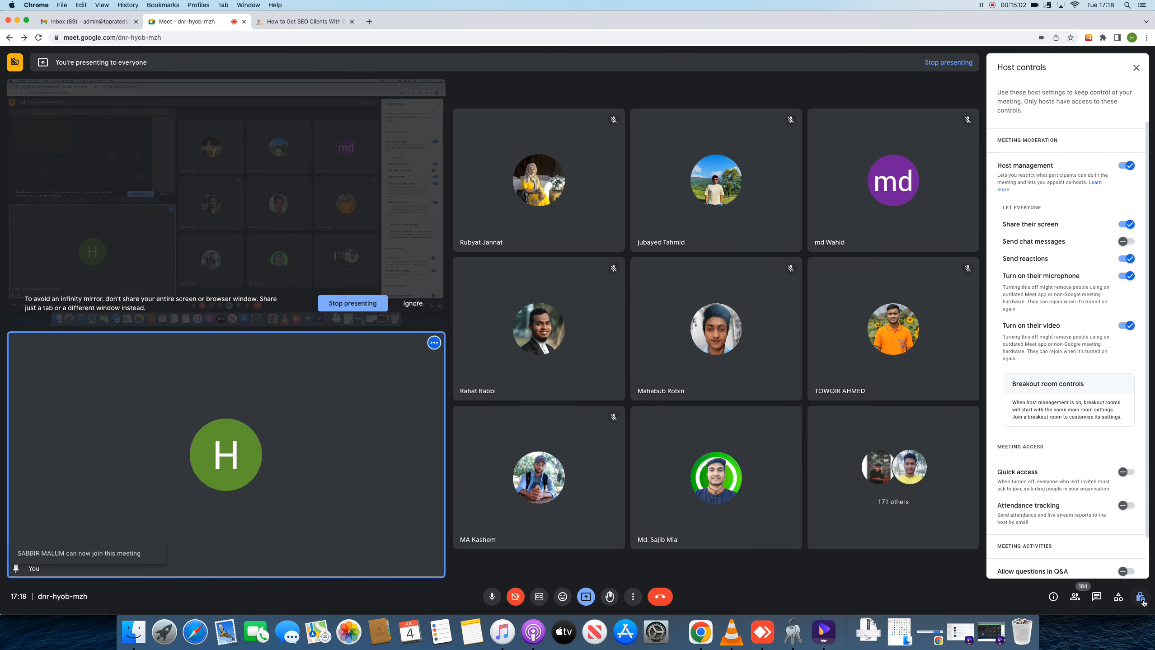
click(1126, 276)
click(1126, 258)
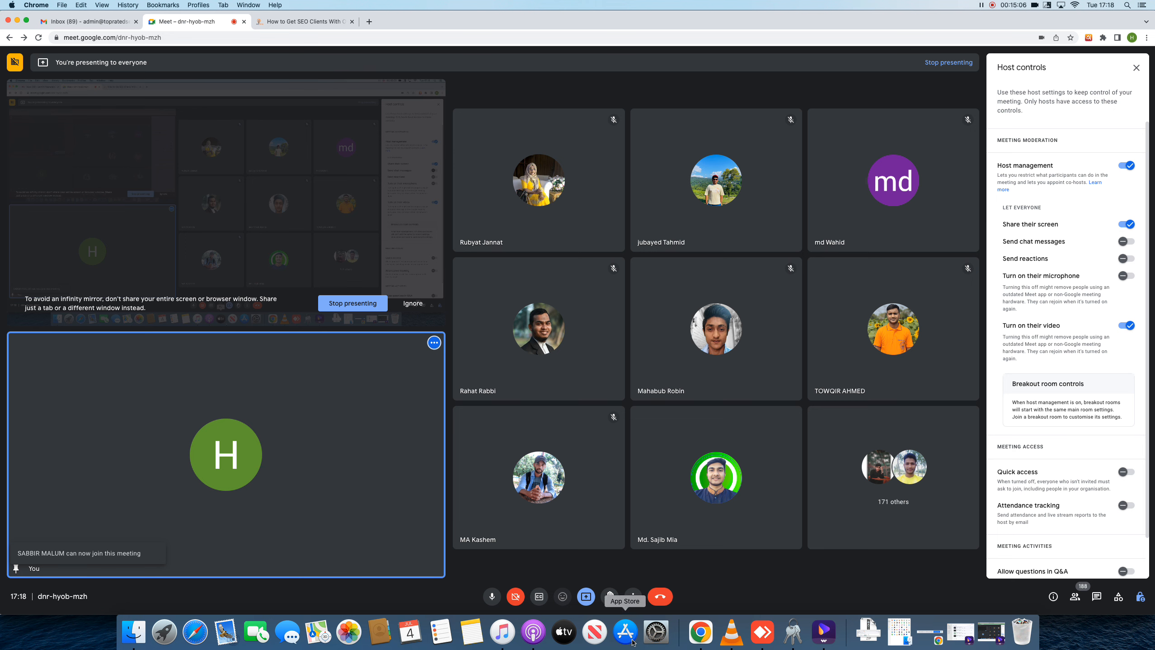
right_click(692, 634)
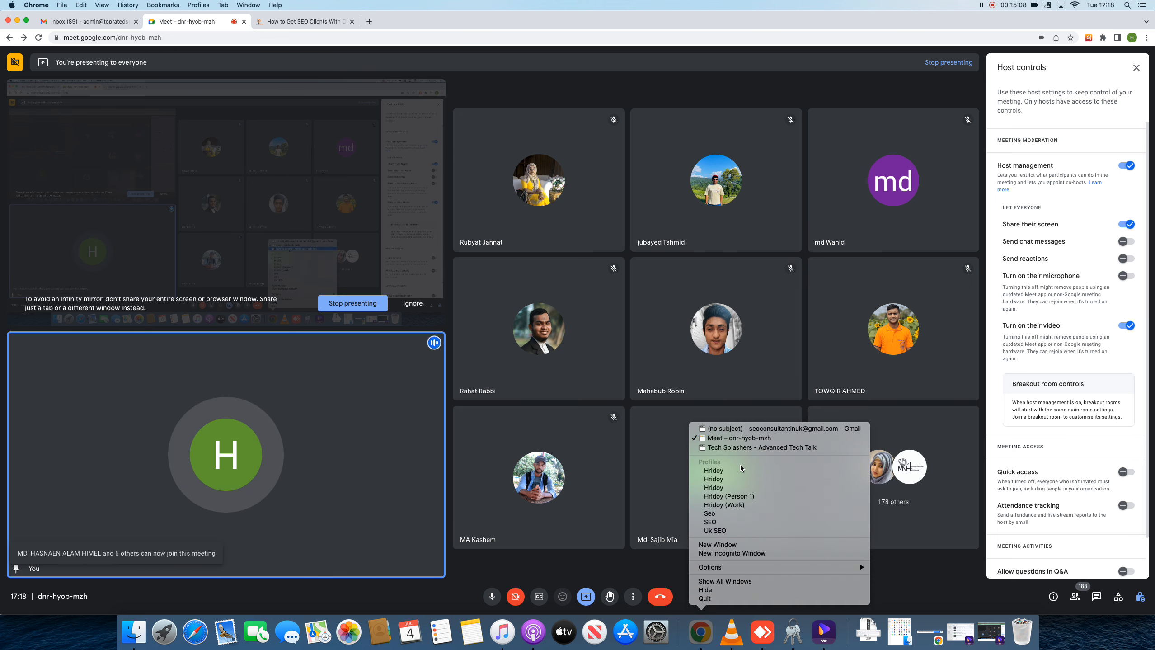
click(737, 498)
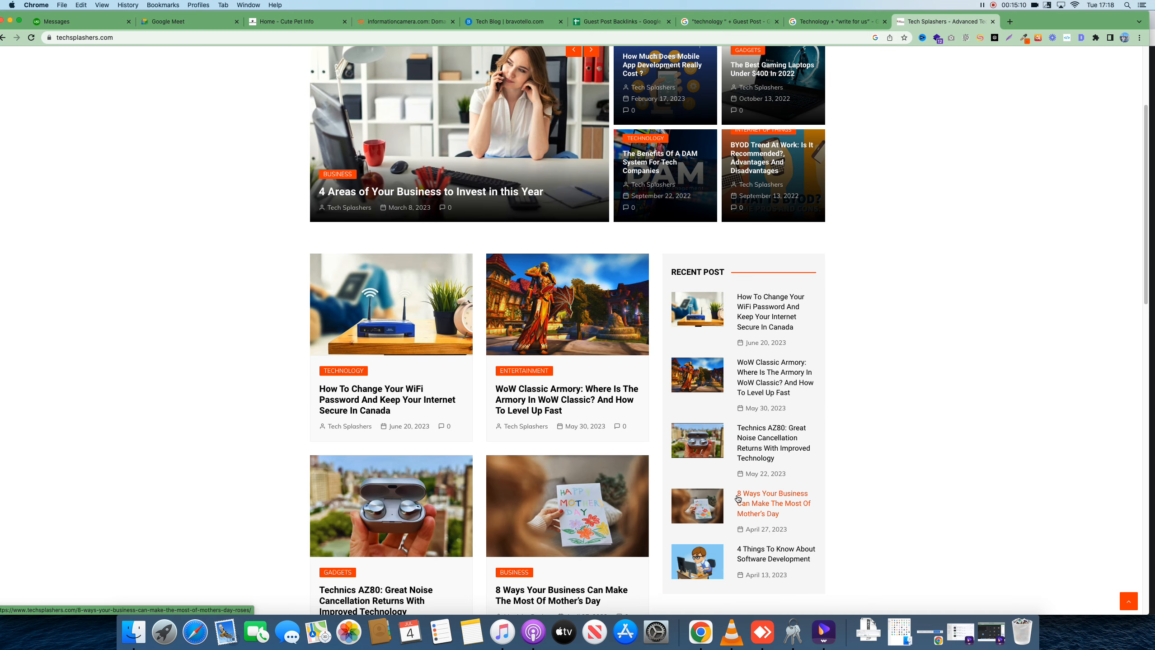
Find the DA PA Checker page through a 'da pa checker' search and copy its URL
click(1008, 21)
text(da pa checker)
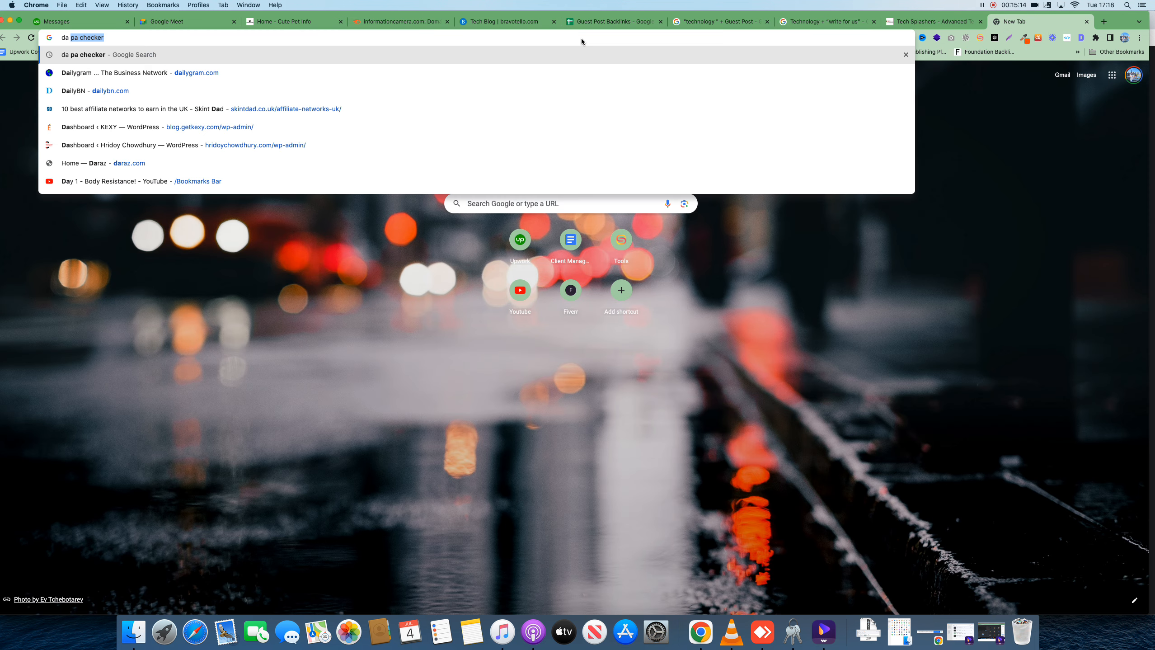
key(Return)
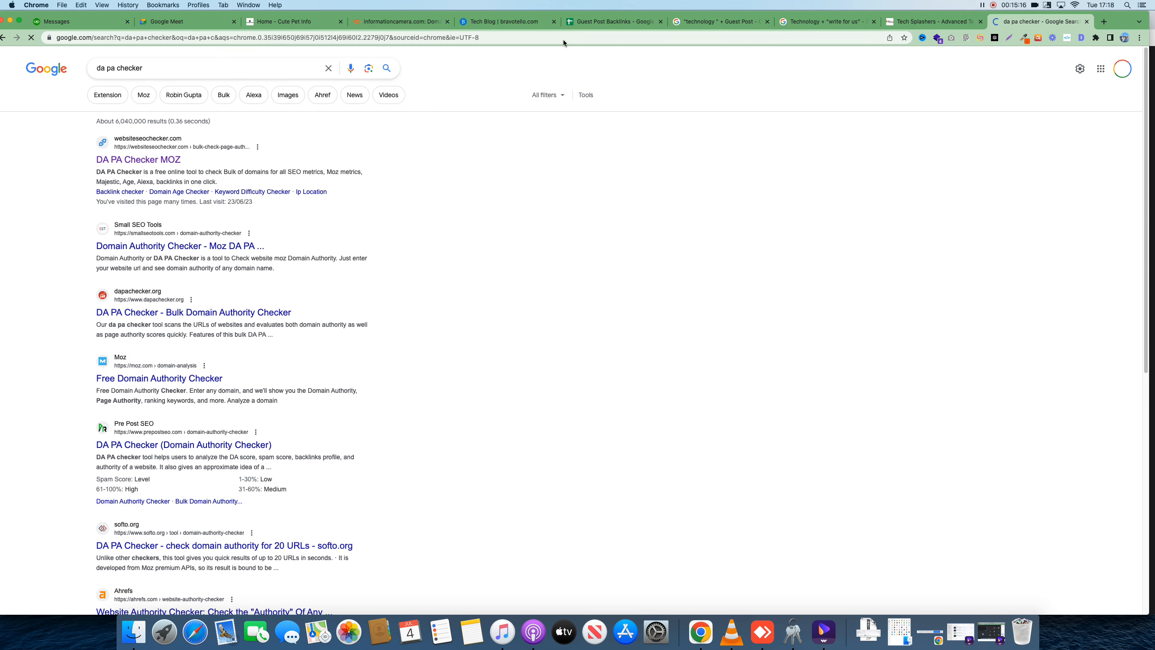
click(167, 160)
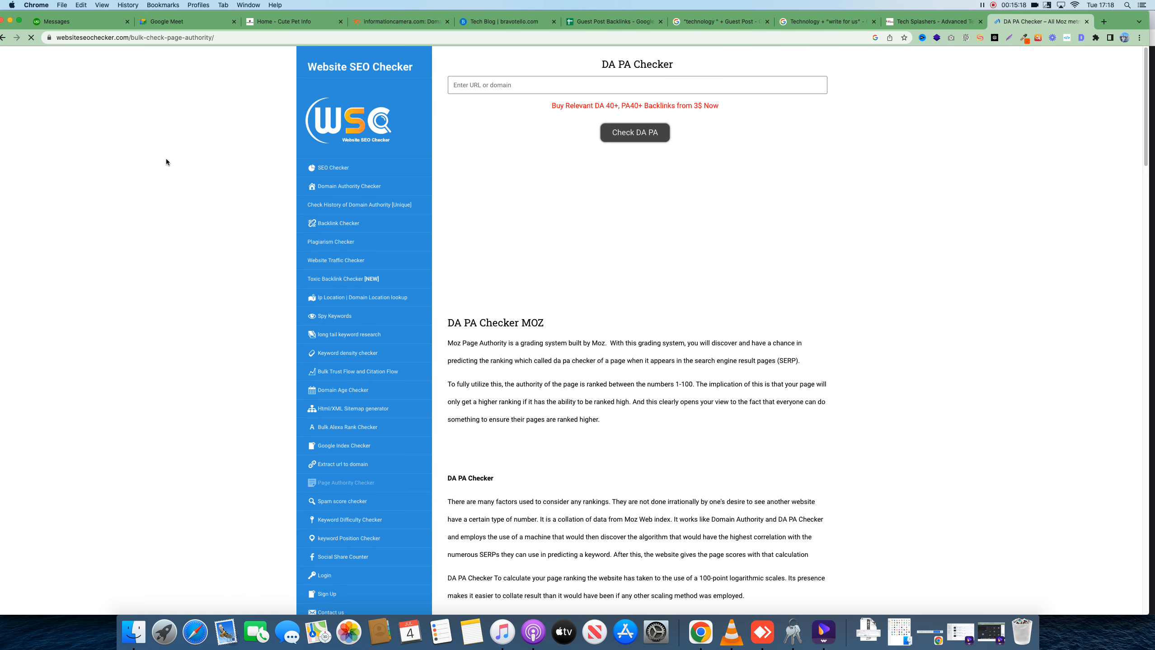
click(228, 39)
key(super+c)
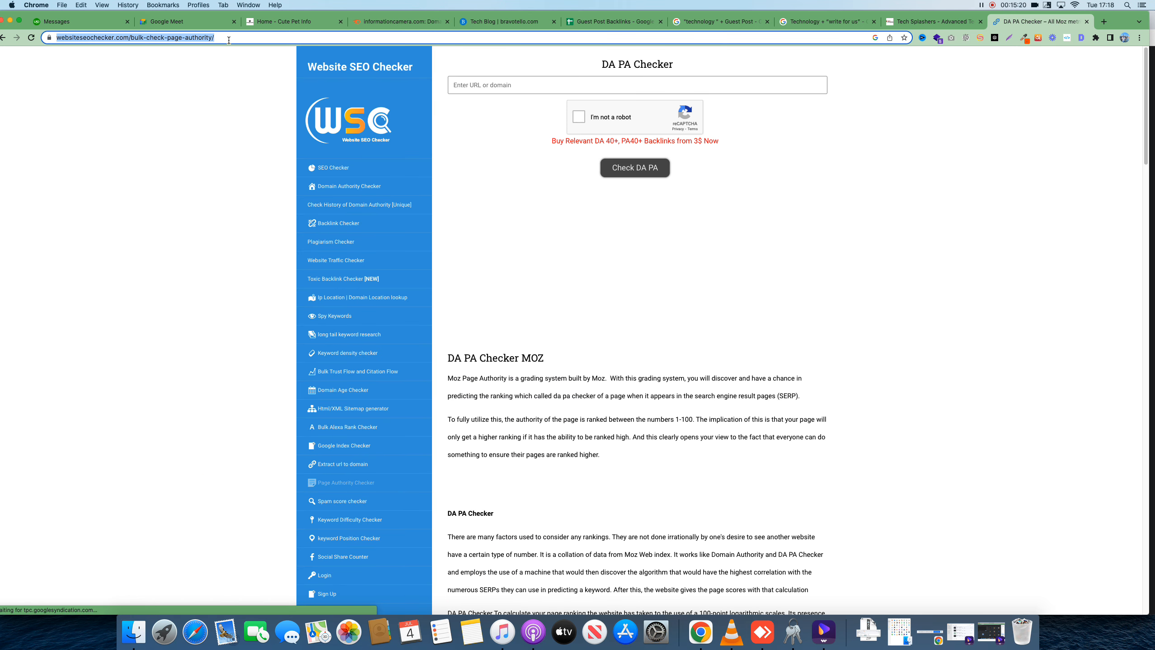
click(599, 23)
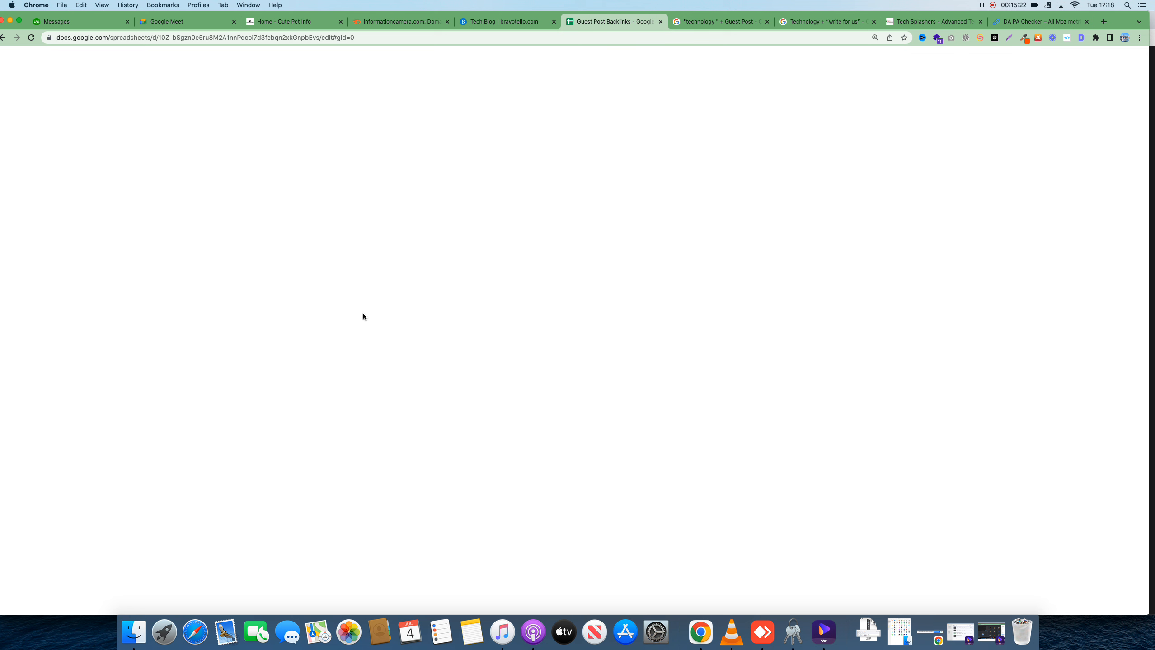
click(514, 207)
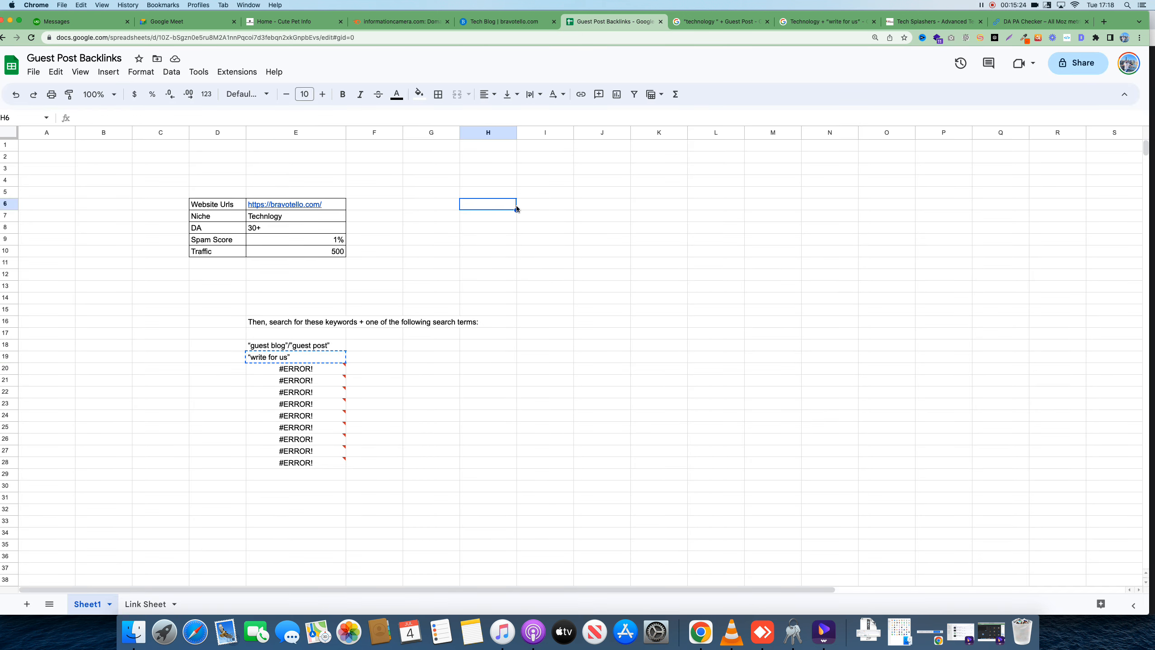
click(554, 192)
text(DA)
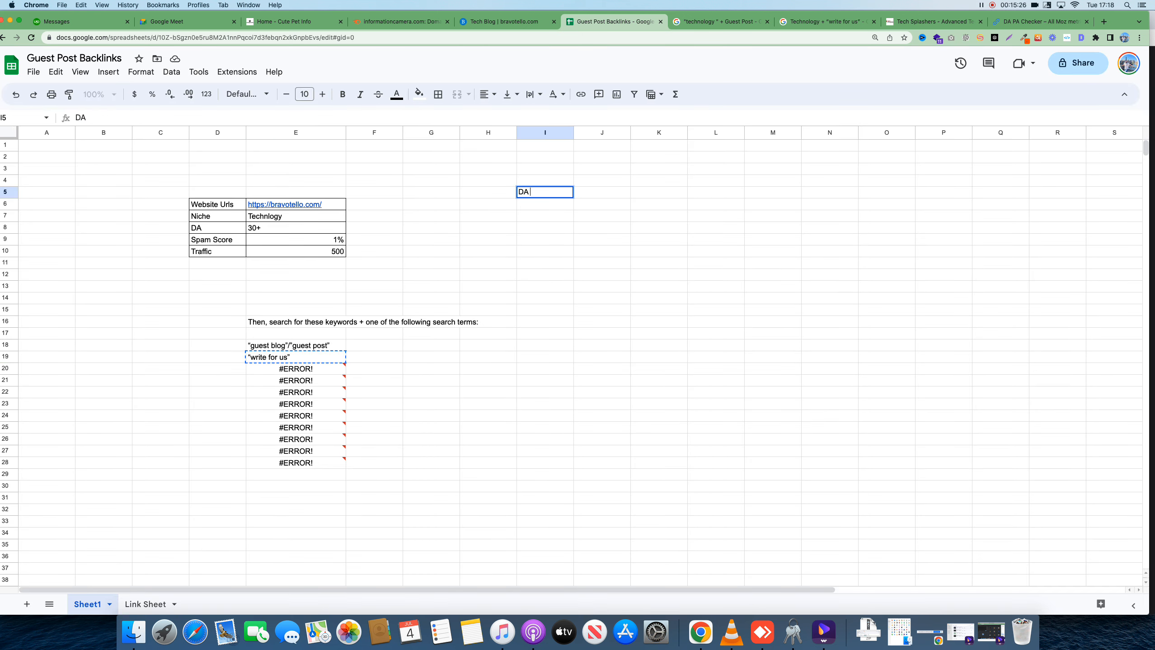
text( PA Checker)
key(Return)
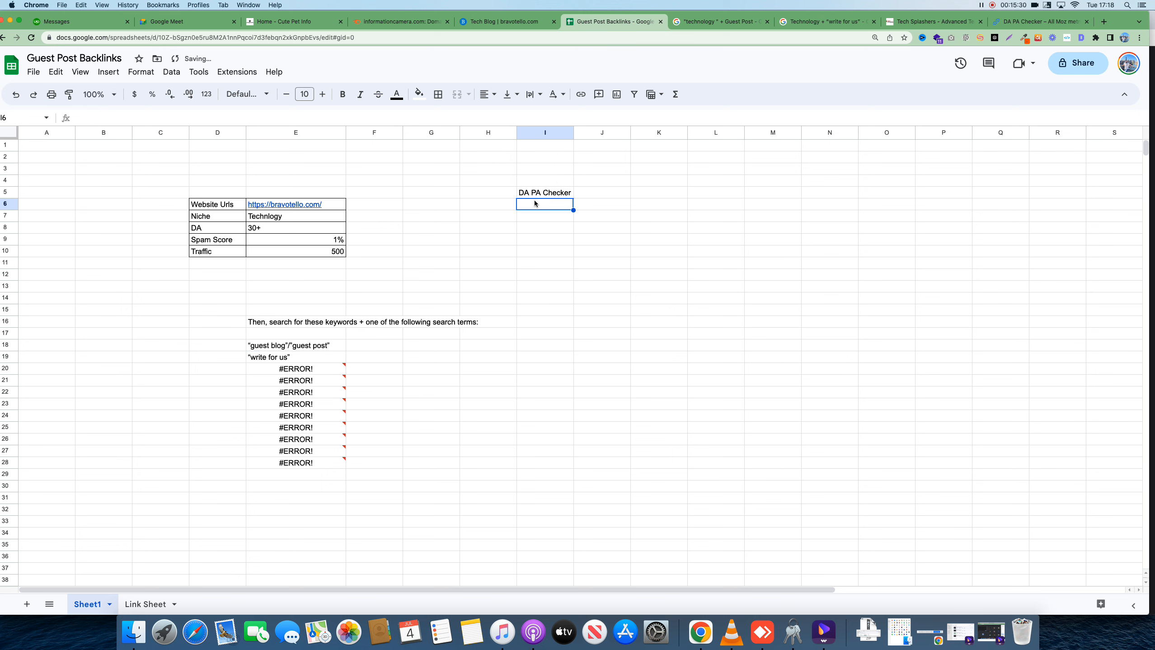
key(super+v)
click(577, 287)
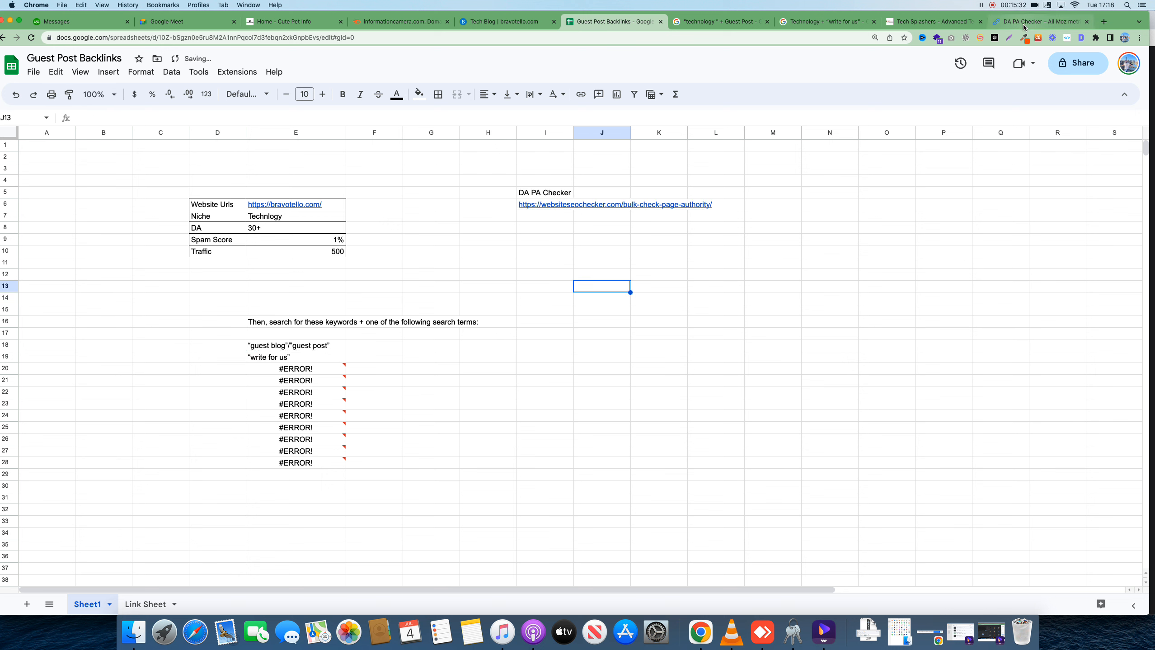
click(932, 21)
Check techsplashers.com in DA PA Checker (DA 57, PA 43, 1% spam) and screenshot the results
click(154, 37)
key(cmd+c)
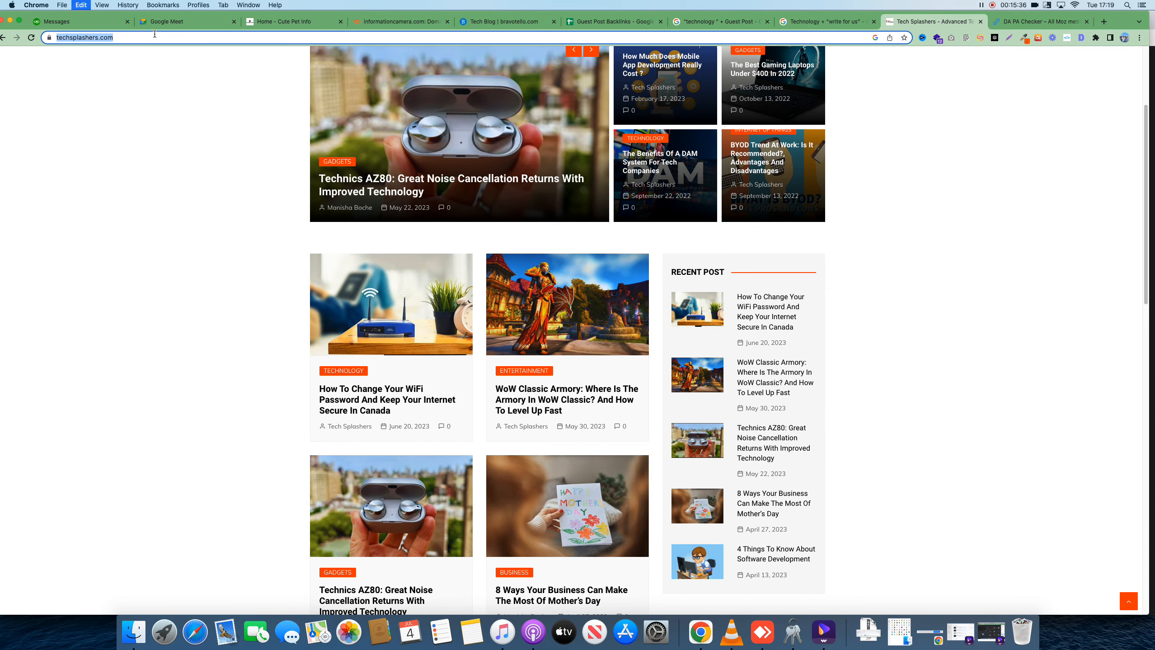
click(1041, 21)
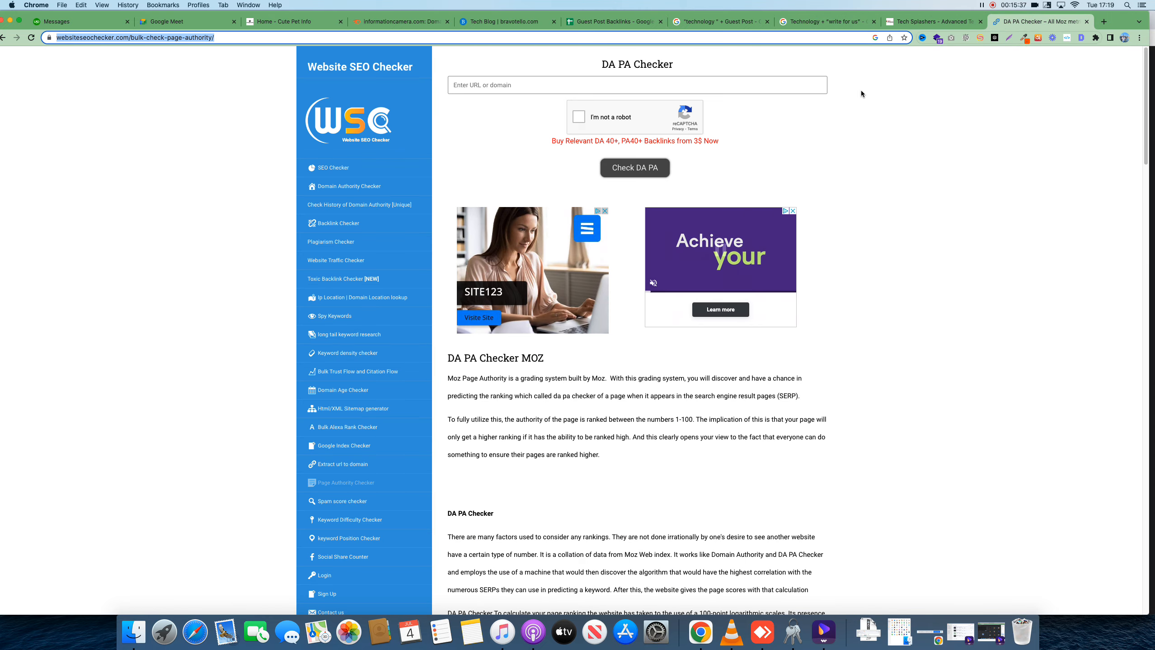
click(528, 85)
key(cmd+v)
click(585, 112)
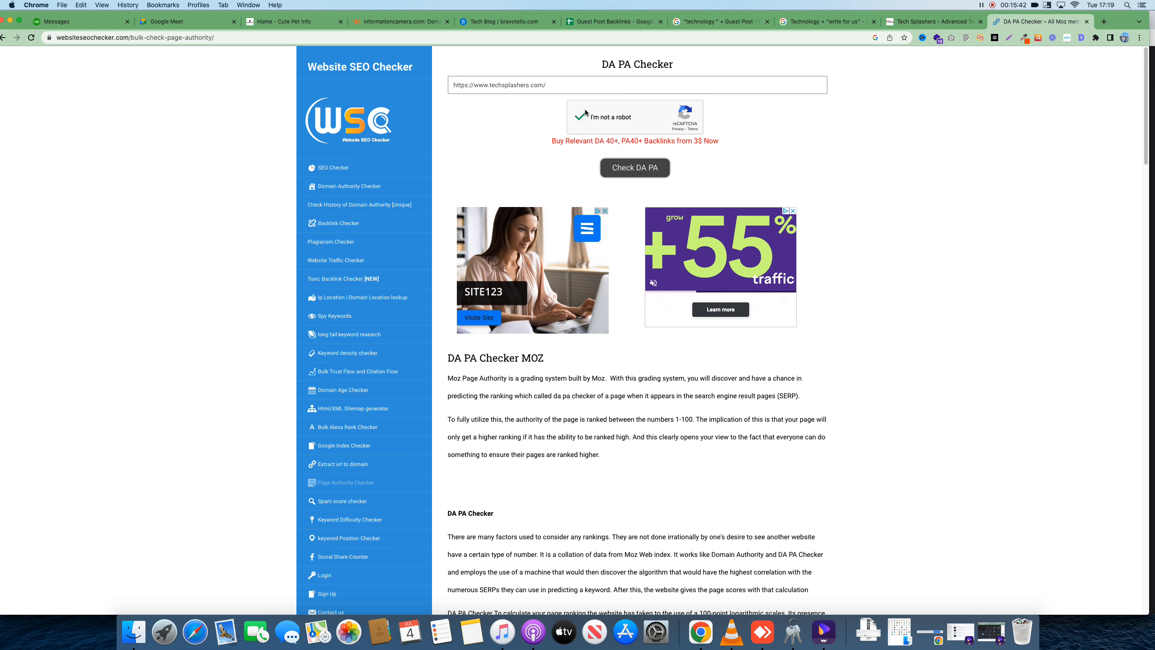
click(611, 169)
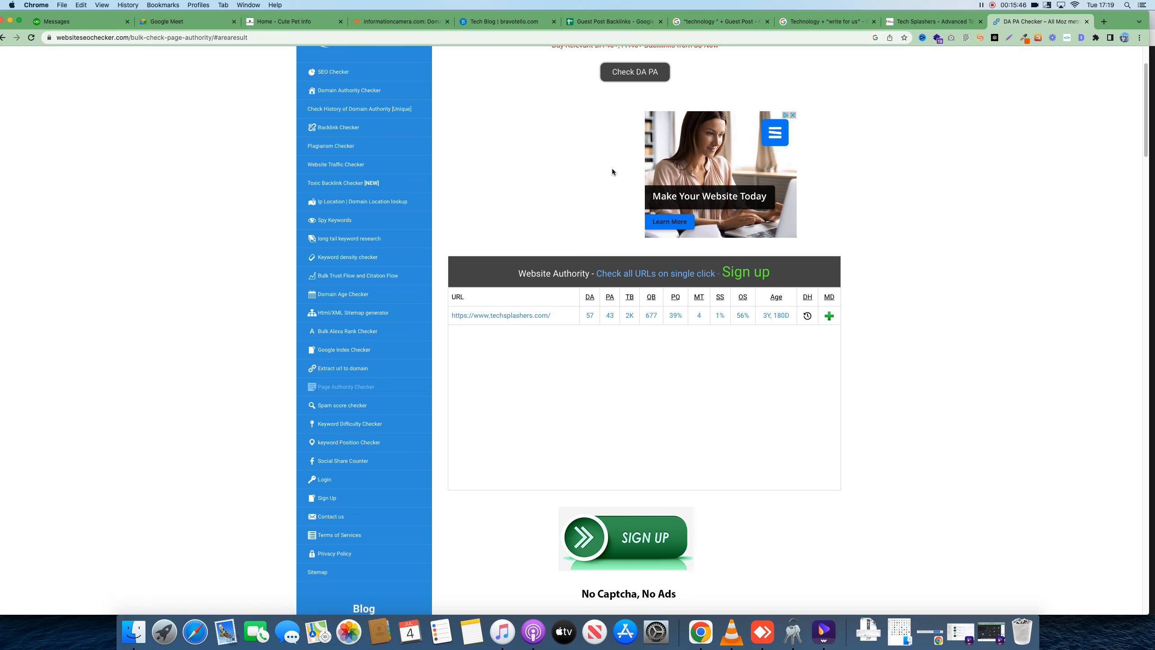
click(1008, 38)
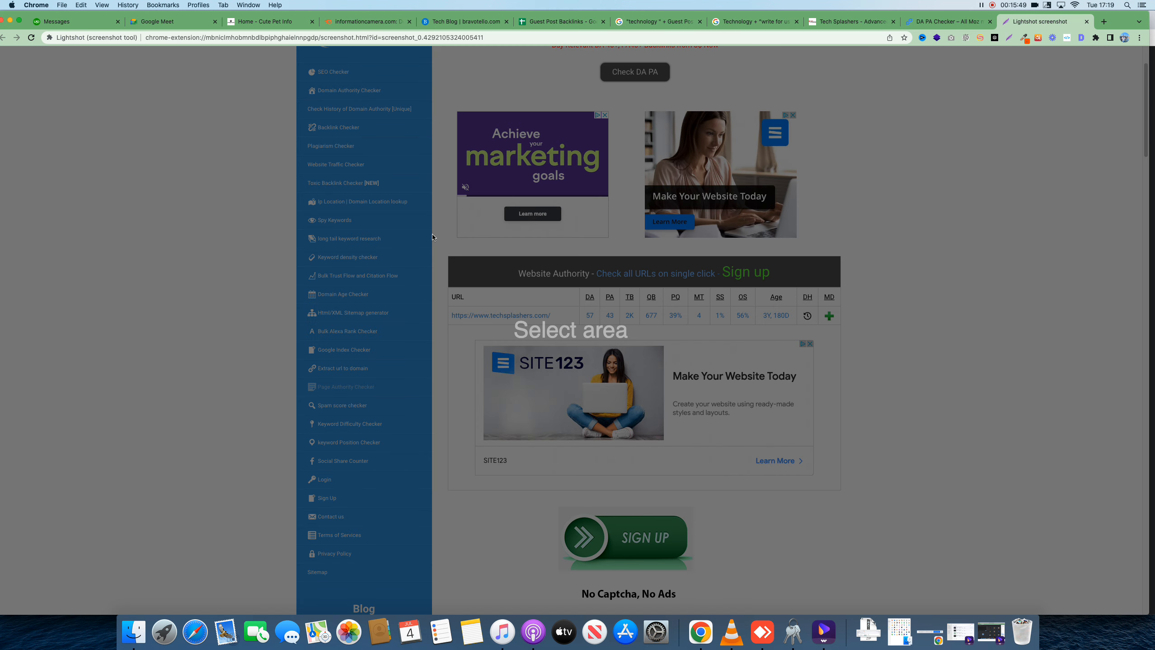
drag(432, 235, 872, 344)
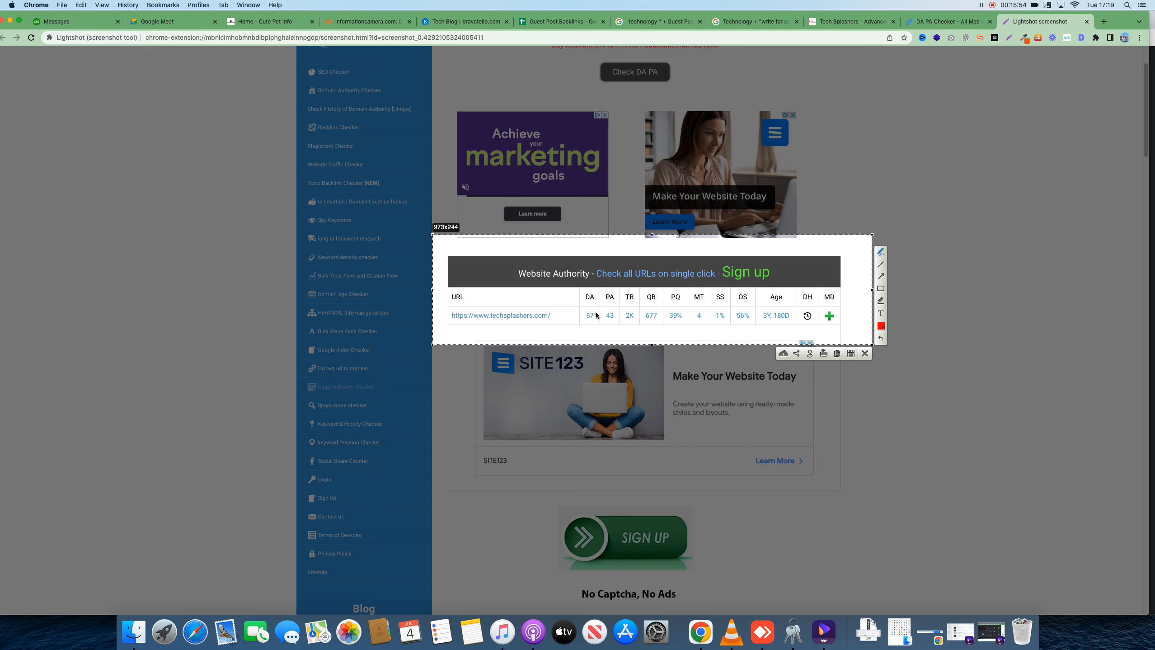
Mark the DA value, column headers, URL and results table in red on the screenshot
drag(597, 315, 589, 300)
mouse_move(586, 298)
mouse_down()
mouse_move(511, 294)
mouse_move(534, 291)
mouse_up()
mouse_move(538, 286)
mouse_down()
mouse_move(553, 283)
mouse_move(537, 305)
mouse_up()
drag(540, 300, 553, 288)
mouse_move(626, 299)
mouse_down()
mouse_move(717, 294)
mouse_move(721, 318)
mouse_move(789, 322)
mouse_up()
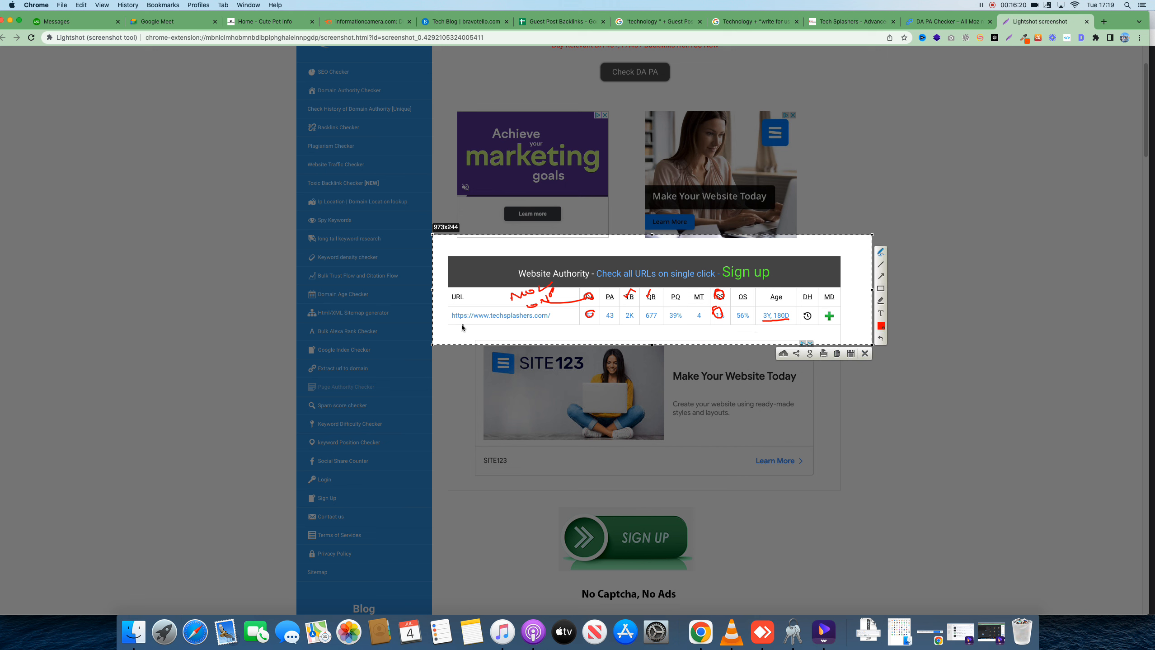
mouse_move(452, 320)
mouse_down()
mouse_move(549, 320)
mouse_move(443, 316)
mouse_move(457, 317)
mouse_up()
drag(923, 230, 921, 246)
drag(930, 229, 947, 227)
drag(923, 276, 968, 243)
mouse_move(795, 248)
mouse_down()
mouse_move(500, 242)
mouse_move(437, 311)
mouse_move(593, 339)
mouse_move(767, 336)
mouse_move(824, 257)
mouse_move(750, 238)
mouse_up()
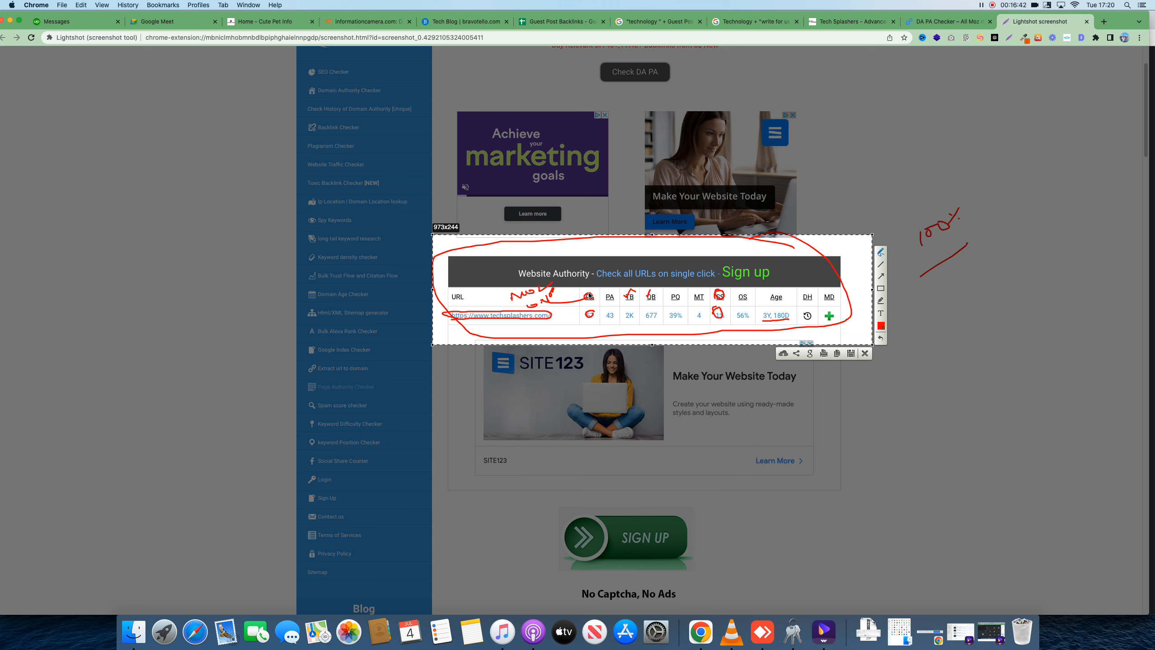
Write and circle targets 30+, 5% and 1Y above DA, spam score and age, then close
drag(589, 302, 591, 254)
drag(588, 252, 614, 245)
drag(616, 247, 619, 253)
drag(718, 290, 721, 288)
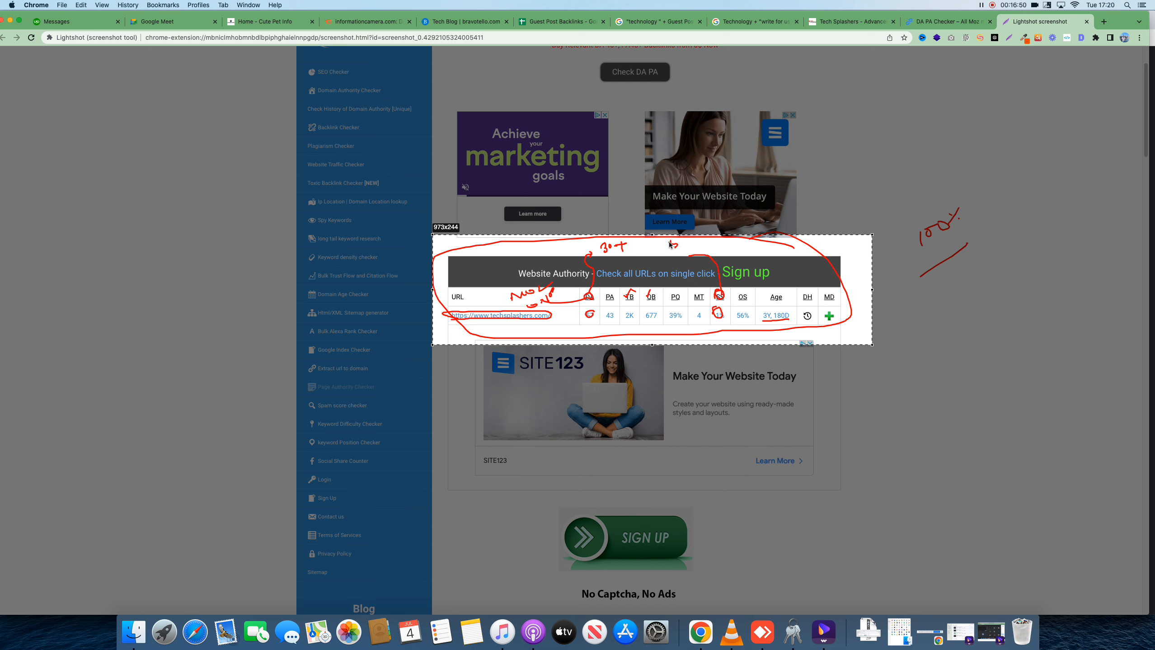
drag(670, 239, 701, 243)
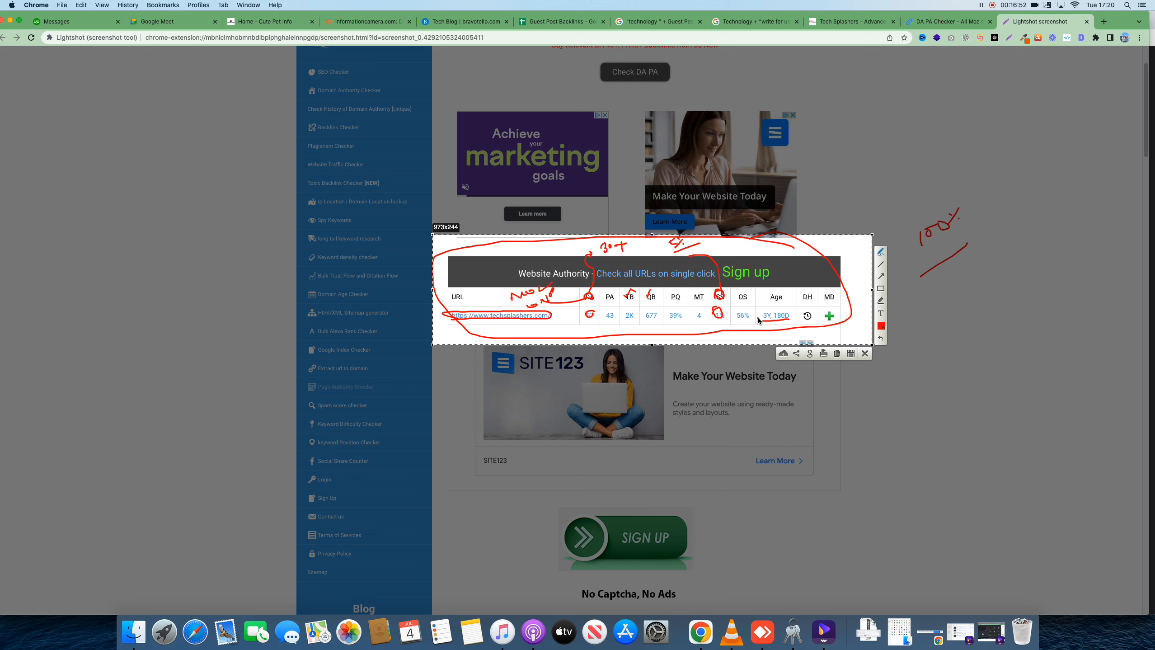
mouse_move(759, 319)
mouse_down()
mouse_move(785, 327)
mouse_move(770, 304)
mouse_move(793, 259)
mouse_move(751, 256)
mouse_move(779, 254)
mouse_up()
mouse_move(606, 263)
mouse_down()
mouse_move(585, 252)
mouse_move(657, 254)
mouse_up()
drag(735, 250, 789, 254)
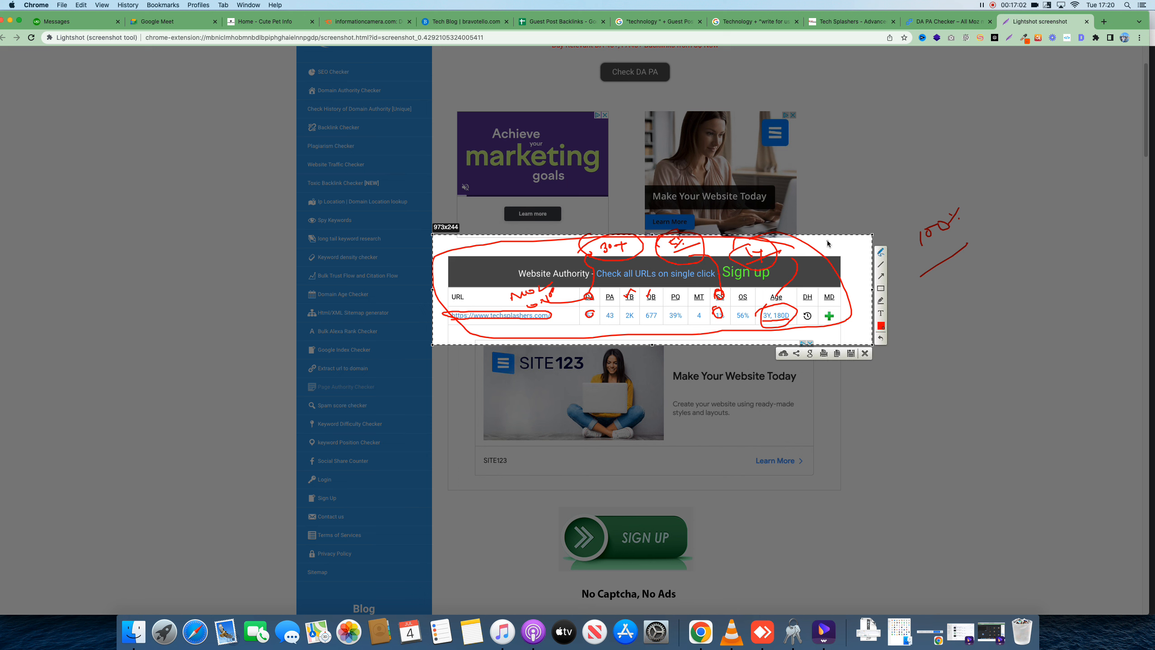
click(863, 353)
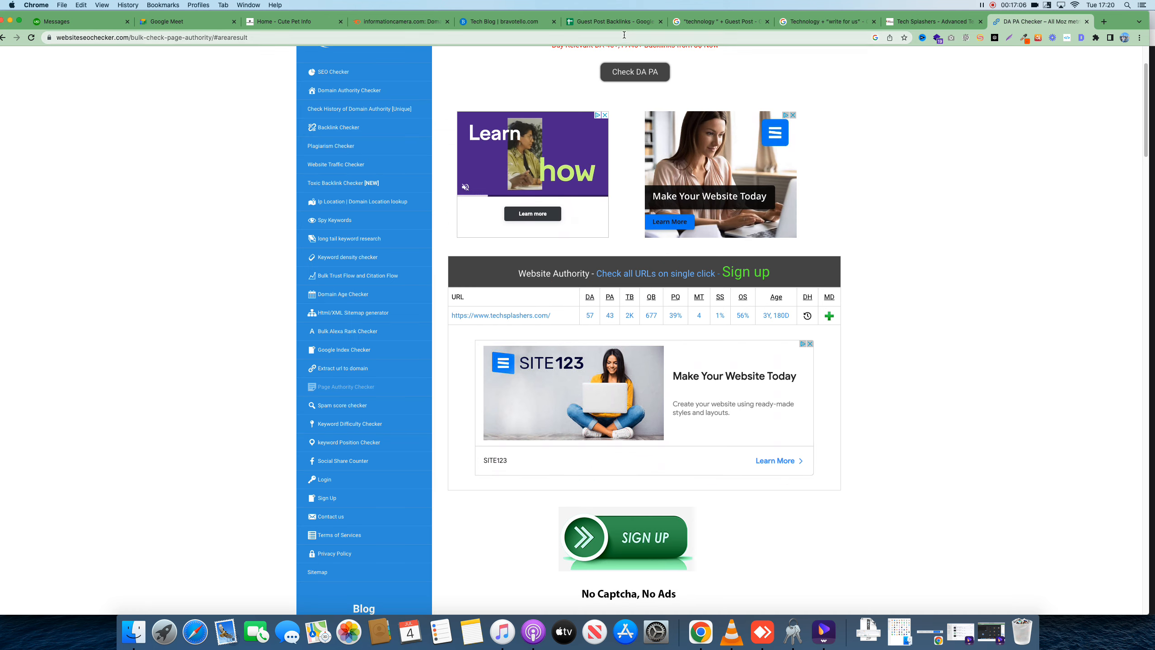
Fill Link Sheet row 8 with the techsplashers URL, Technology, Laptops, DA 57 and 1% spam score
click(607, 22)
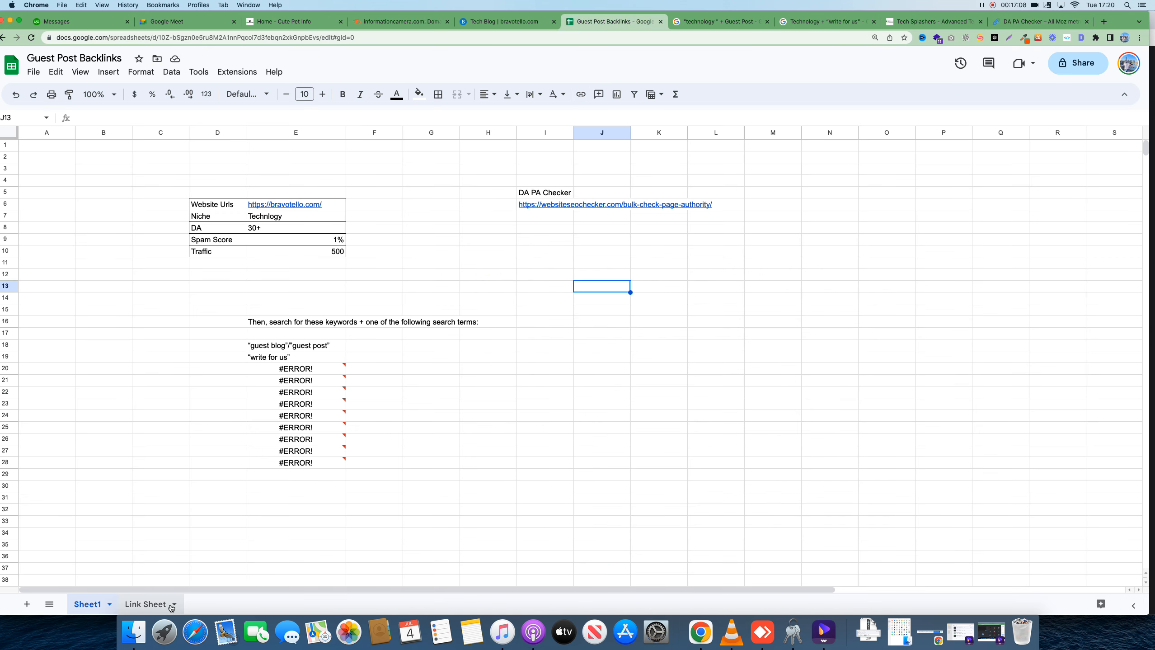
click(171, 605)
click(230, 234)
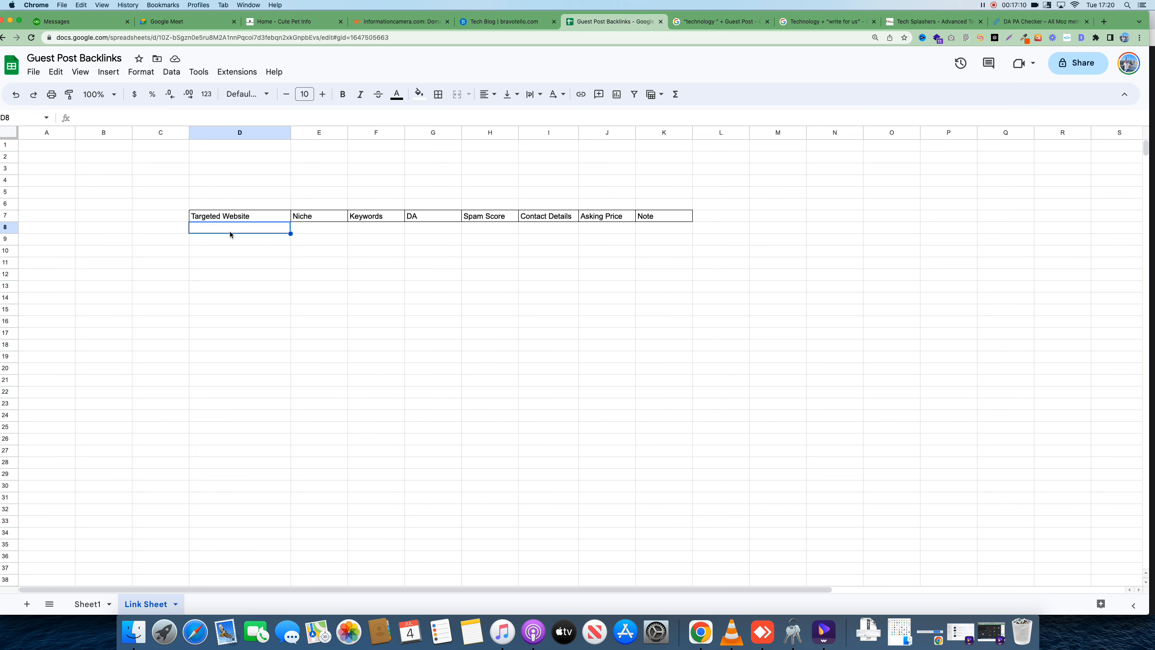
text(https://www.techsplashers.com/)
key(Tab)
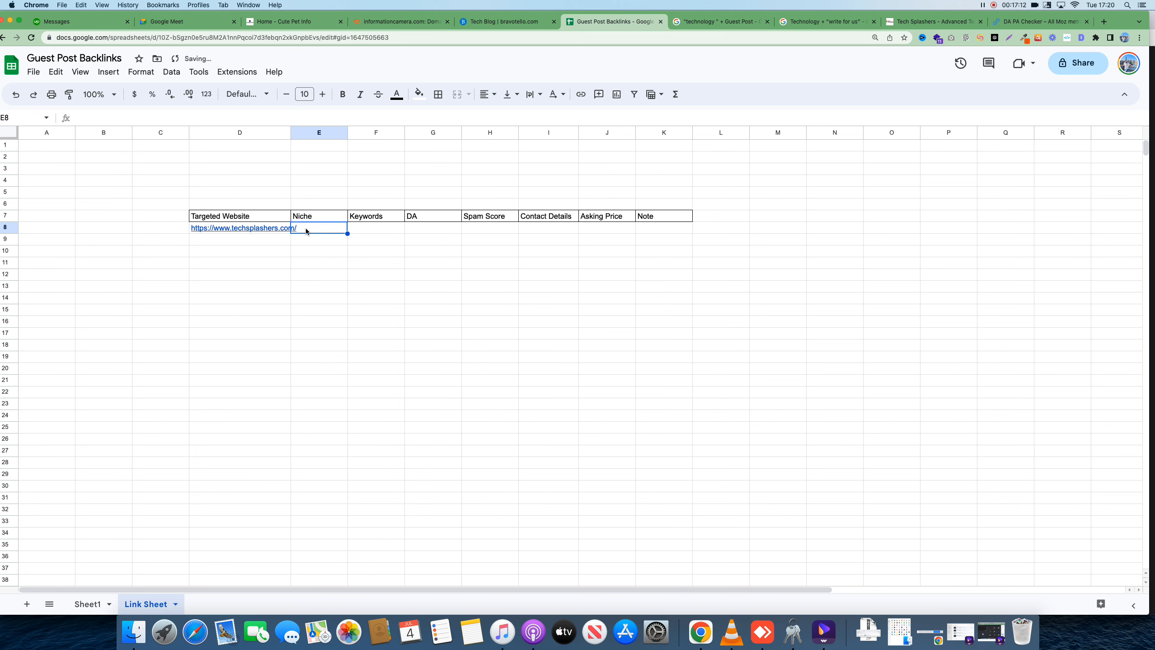
text(Technl)
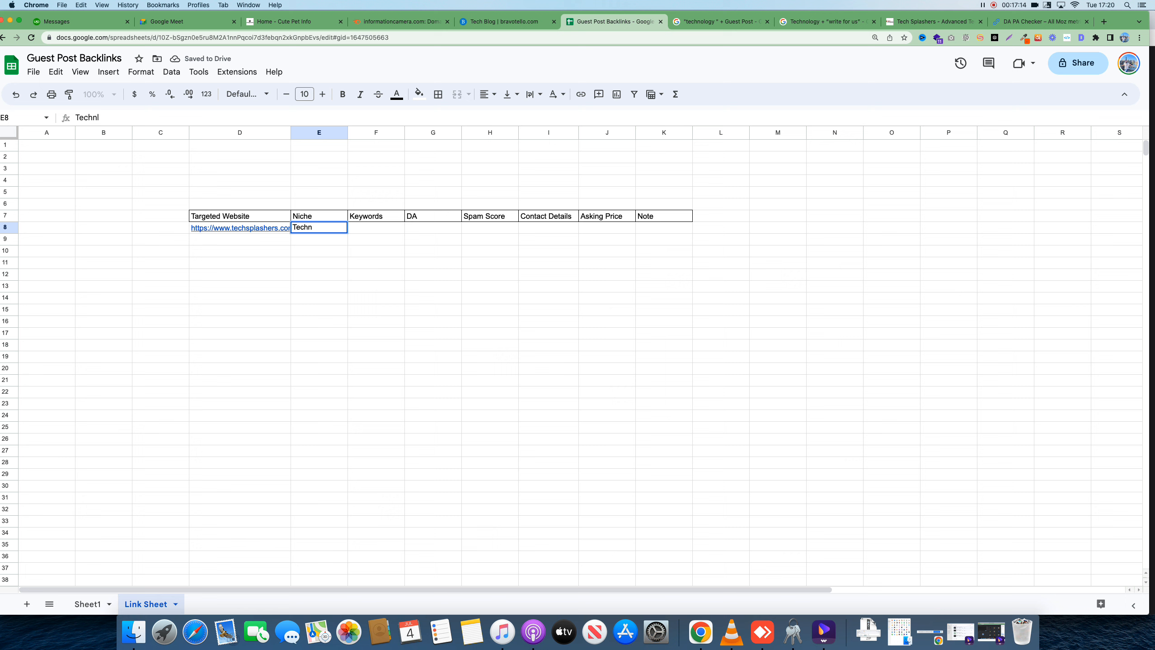
key(BackSpace)
text(ology)
click(368, 229)
text(Lapt)
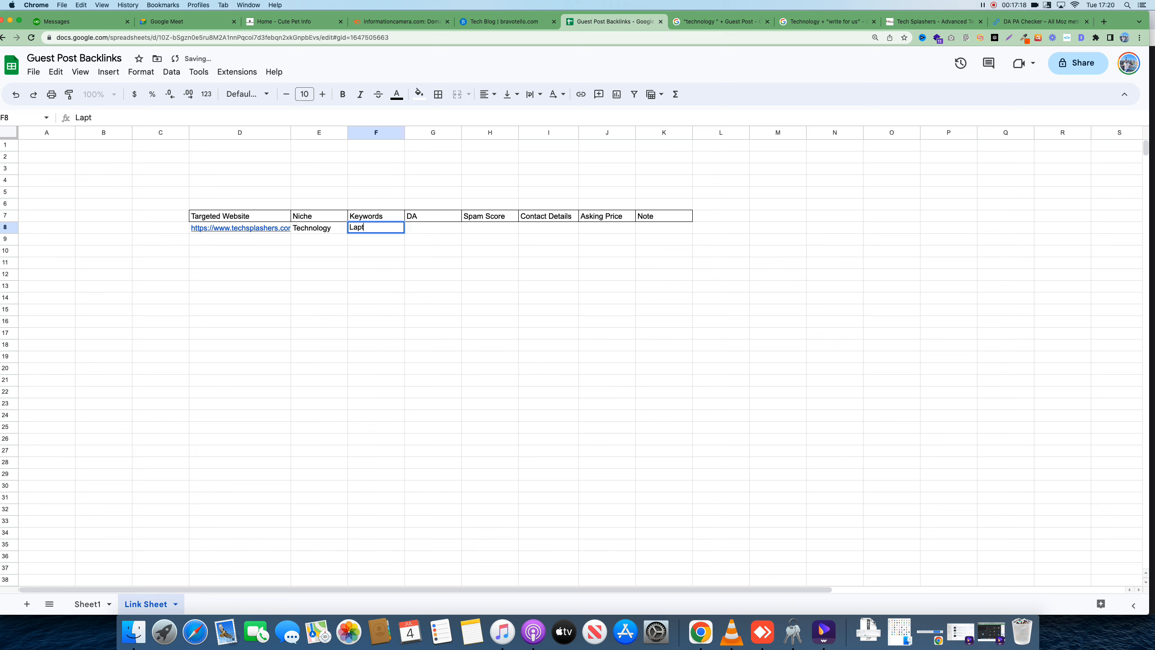
text(ops)
click(381, 254)
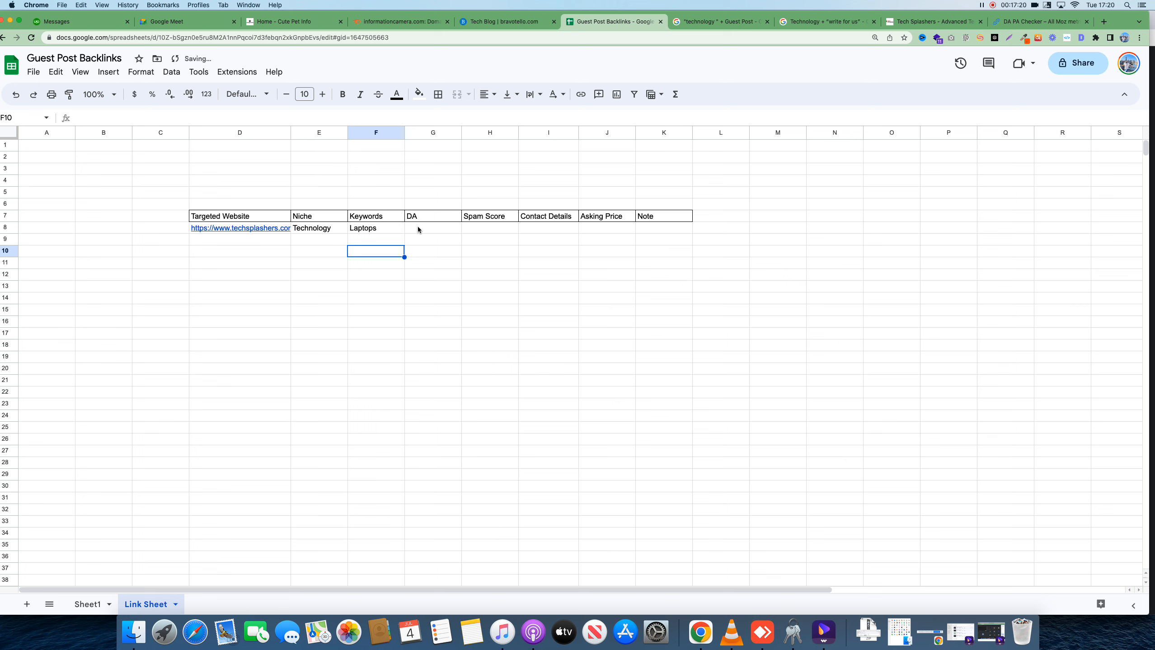
click(418, 227)
text(57)
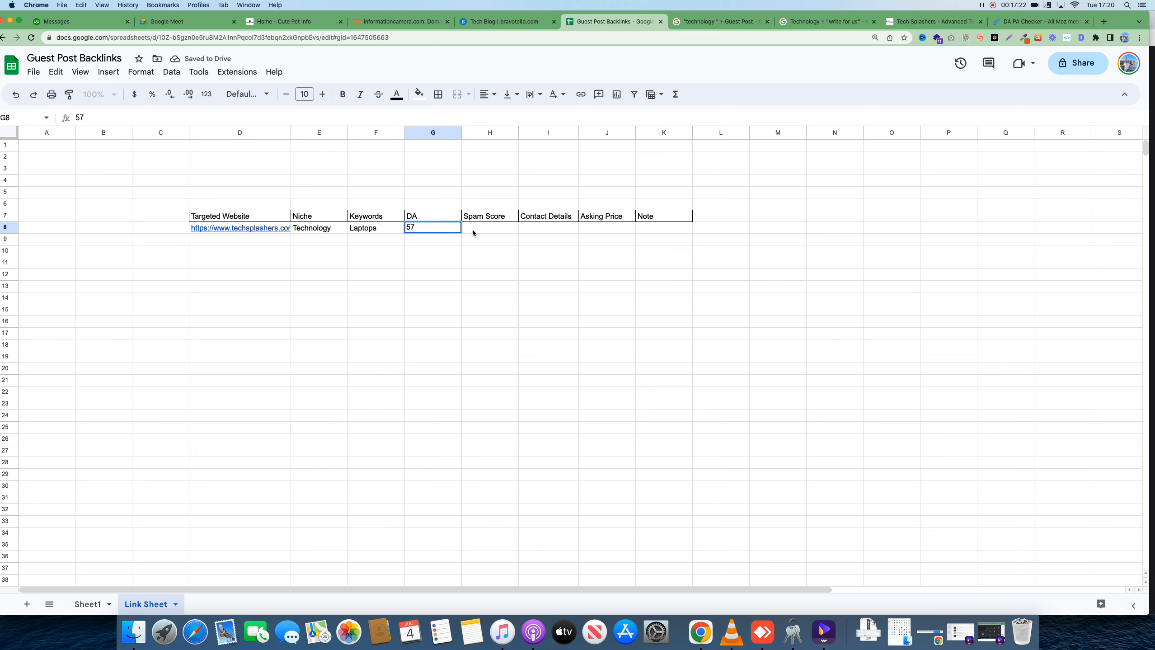
click(476, 230)
text(1)
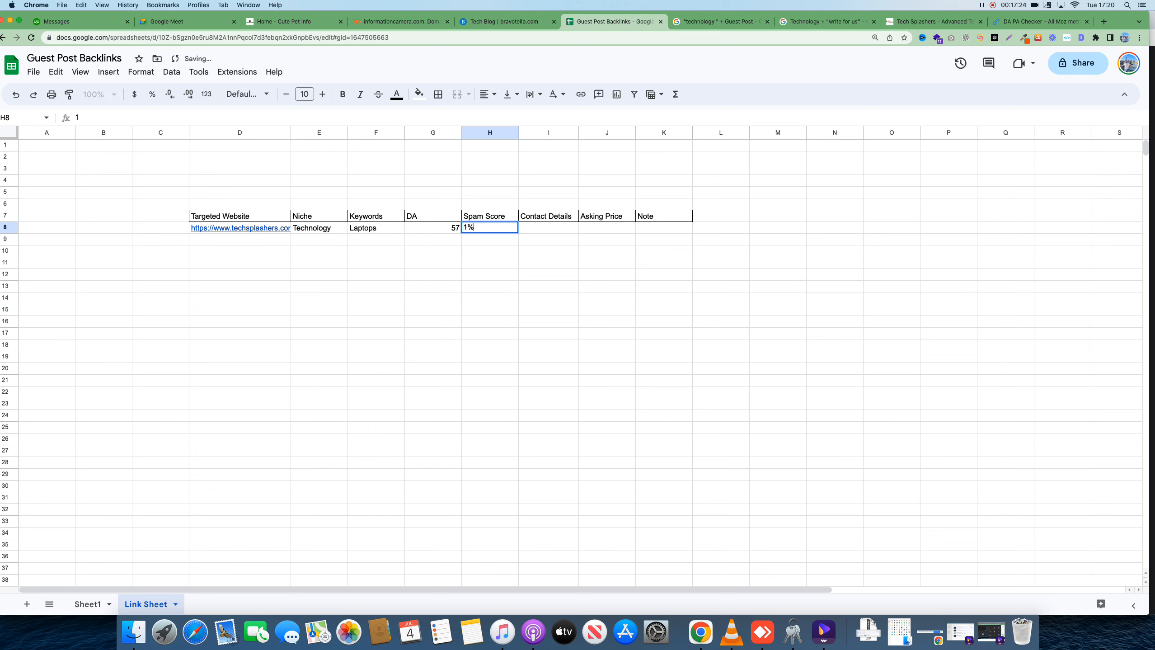
click(547, 228)
Insert a Traffic column in column I, before Contact Details
click(605, 227)
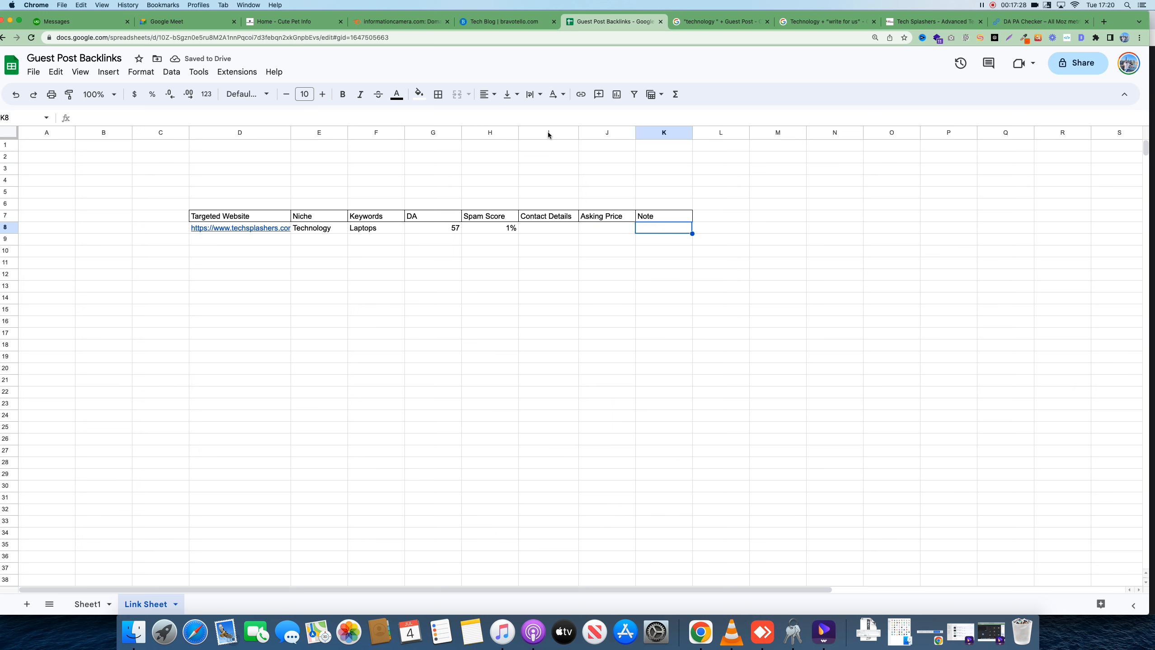
right_click(548, 132)
click(591, 226)
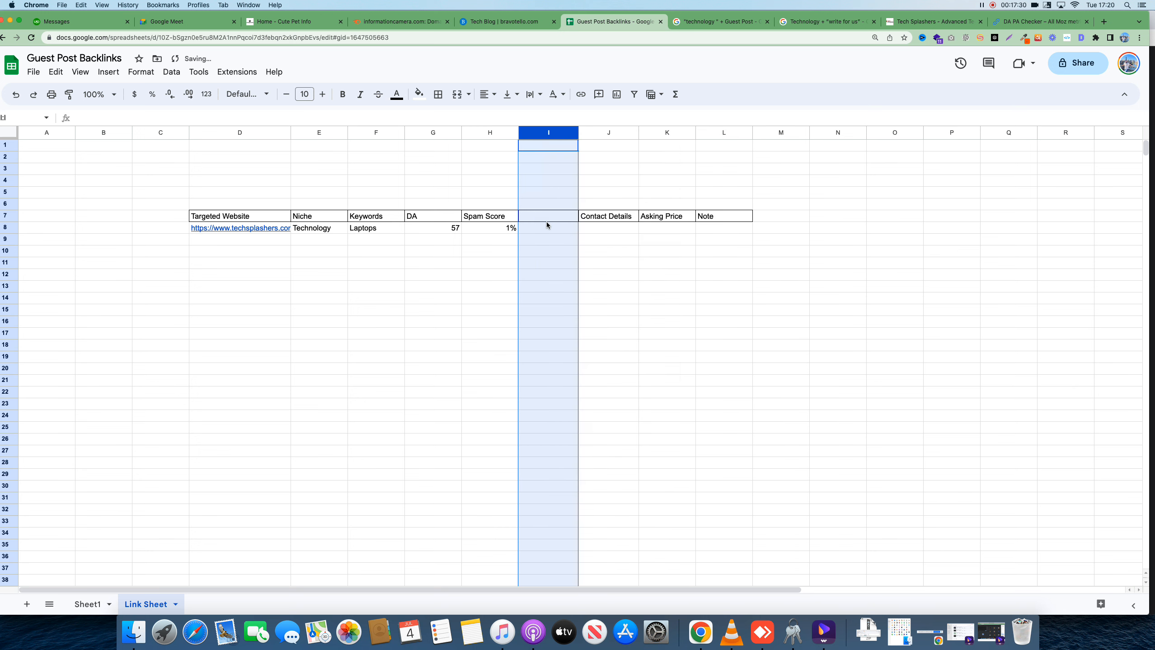
click(544, 217)
text(Traffi)
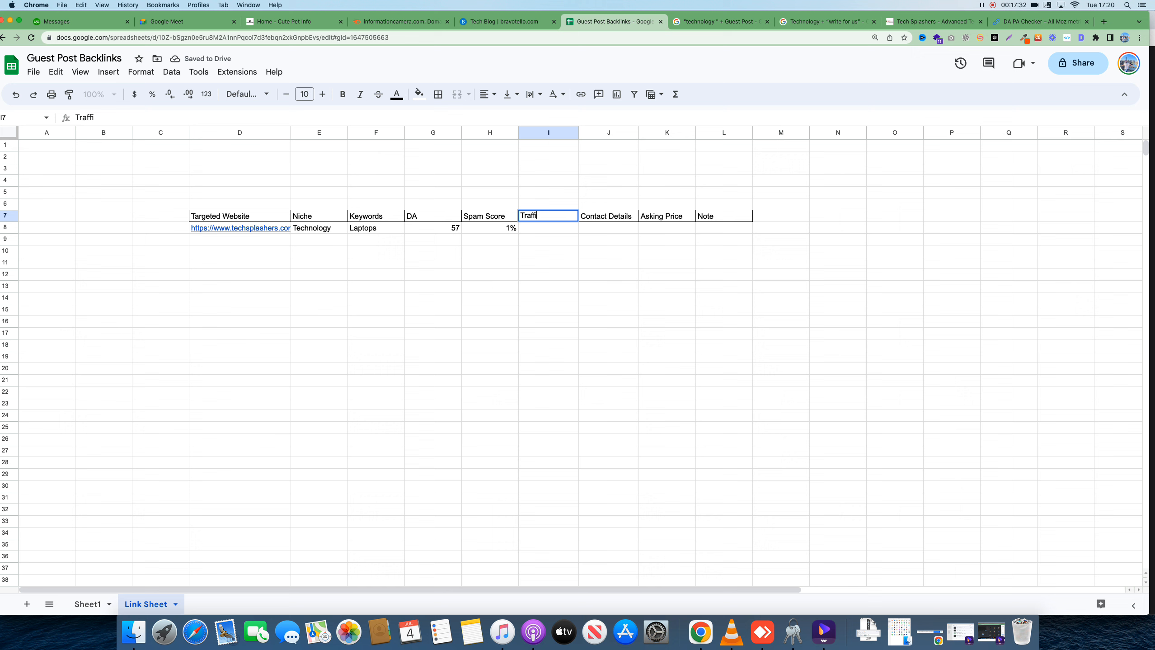
text(c)
click(548, 233)
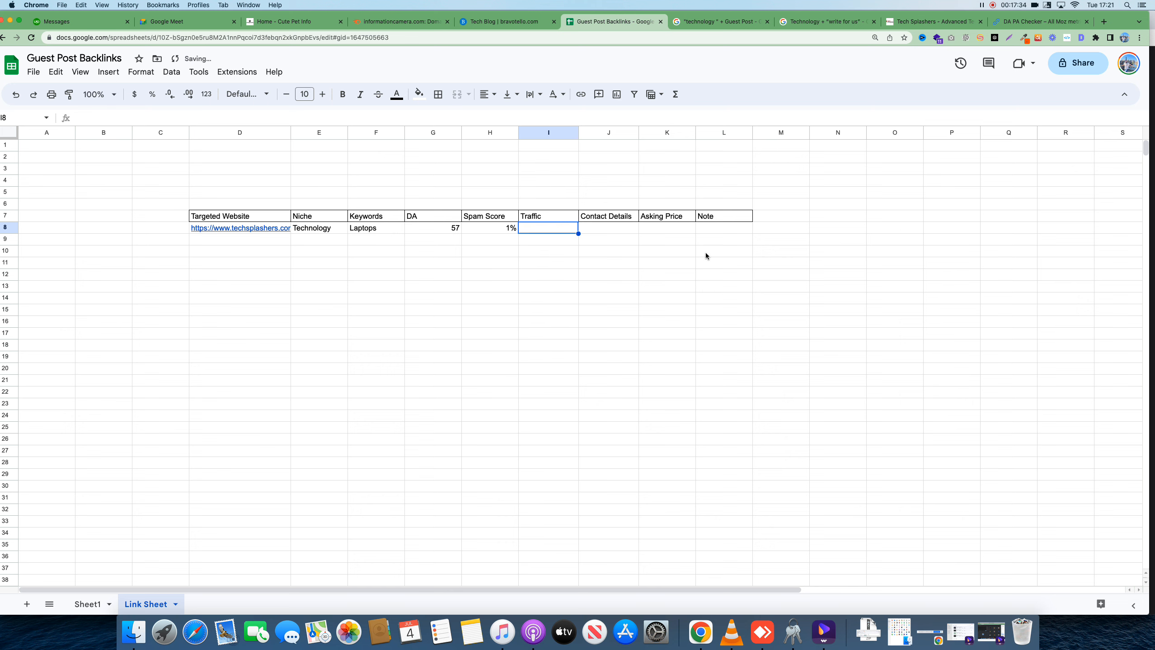
click(1103, 23)
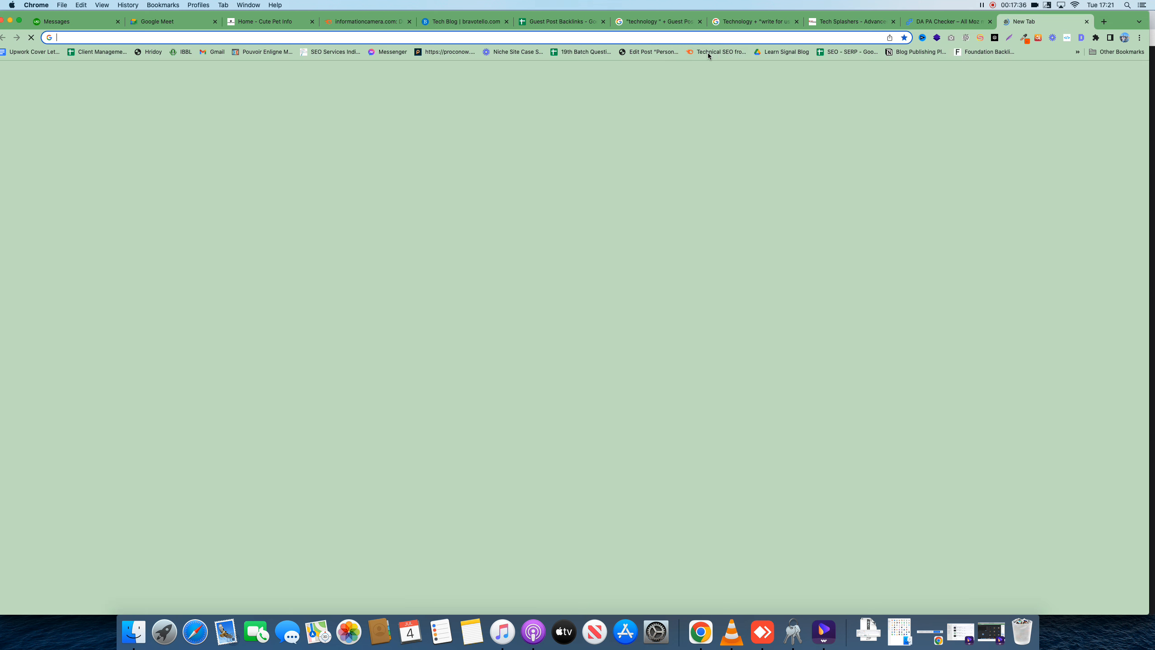
Find Ahrefs Website Traffic Checker and paste its page address into cell I7 of Sheet1
text(ahrefs tr)
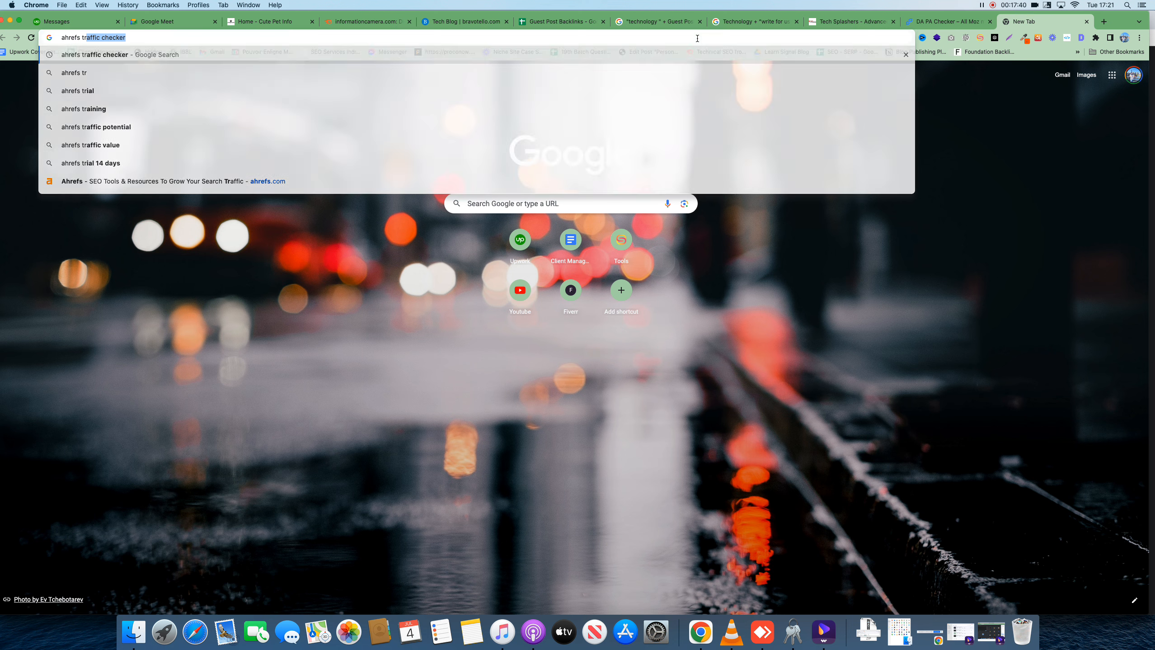
key(Return)
click(274, 160)
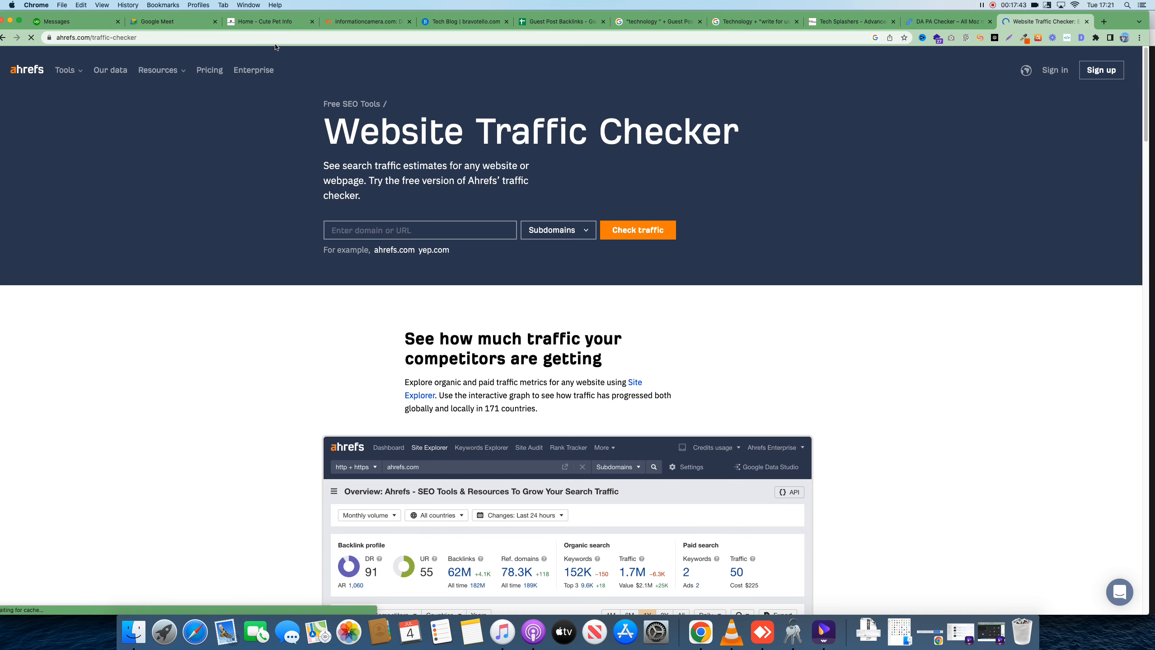
click(269, 39)
key(super+c)
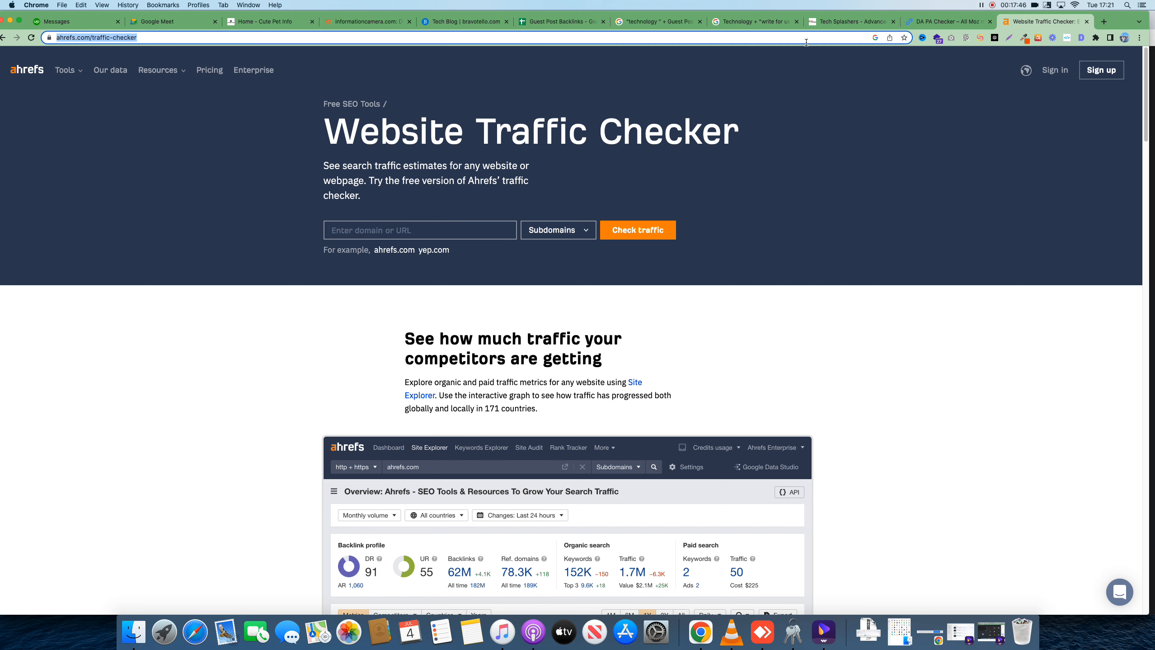
click(562, 21)
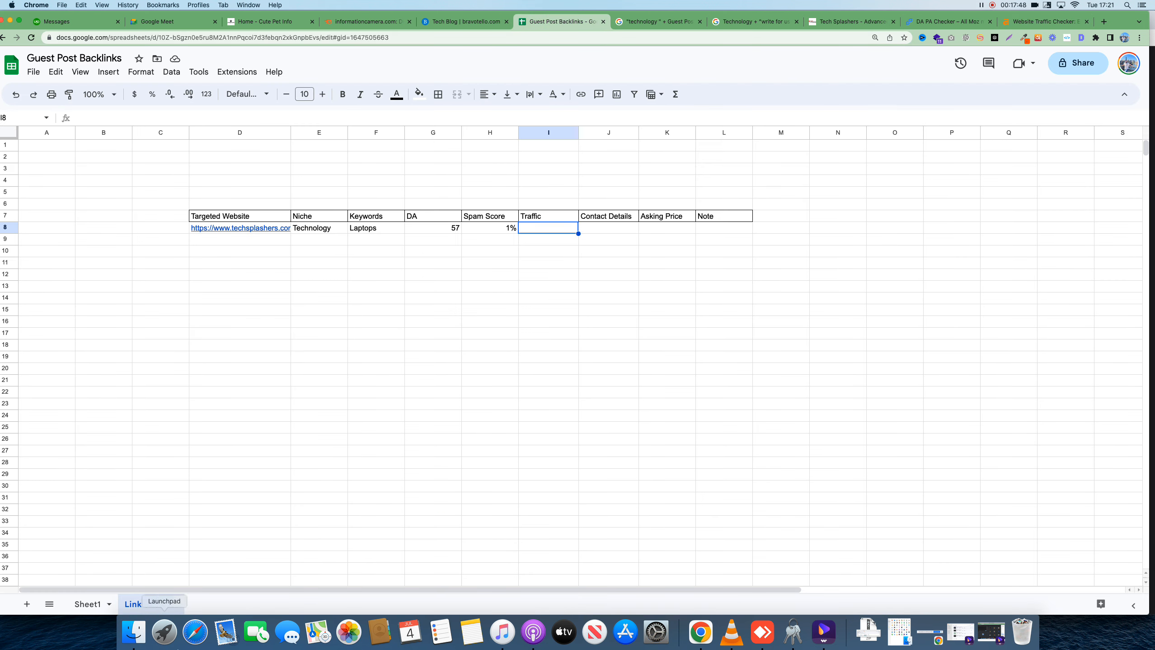
click(89, 606)
click(529, 217)
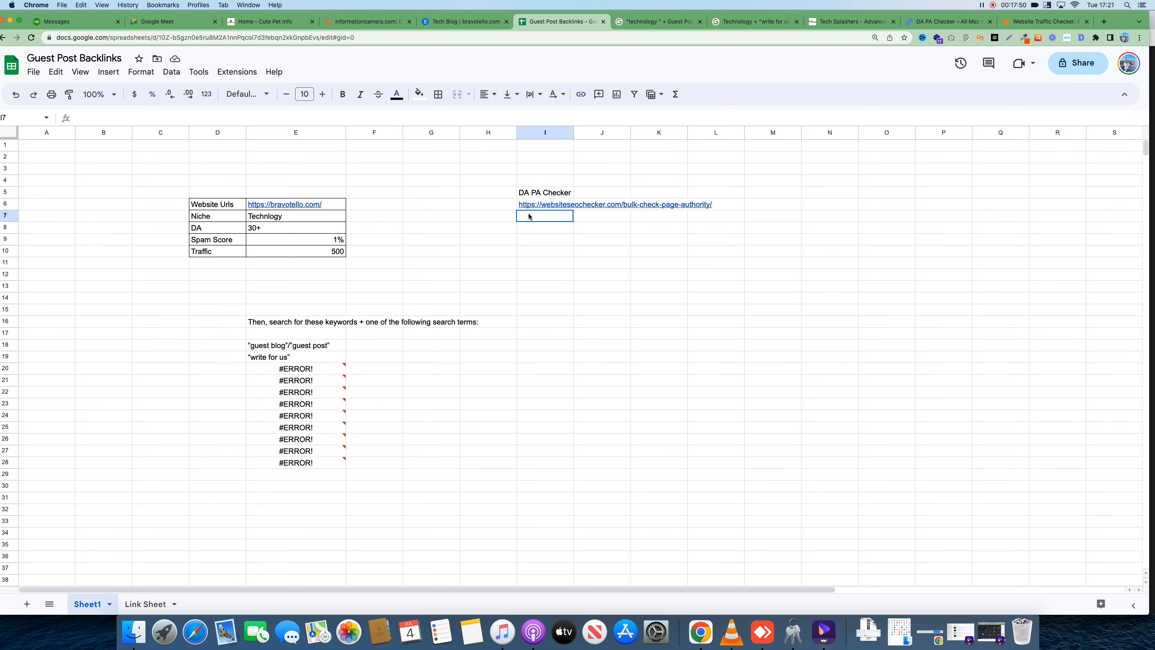
key(super+v)
click(610, 287)
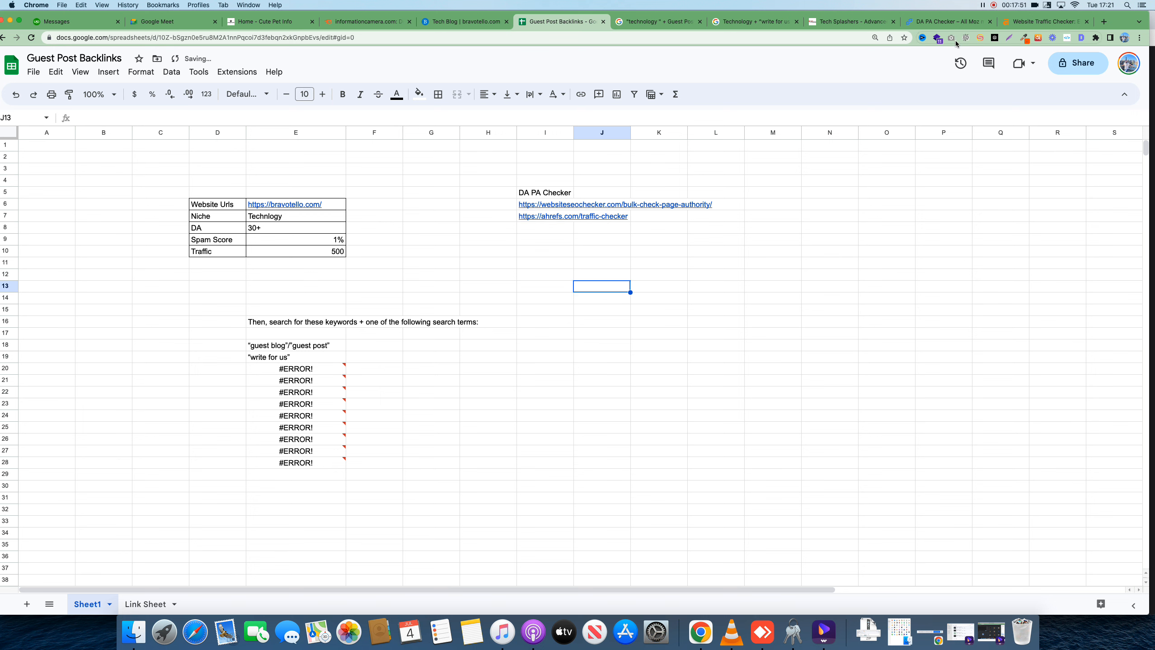
Run the Ahrefs traffic check for techsplashers.com and select the 681 organic traffic result
click(1041, 21)
click(430, 232)
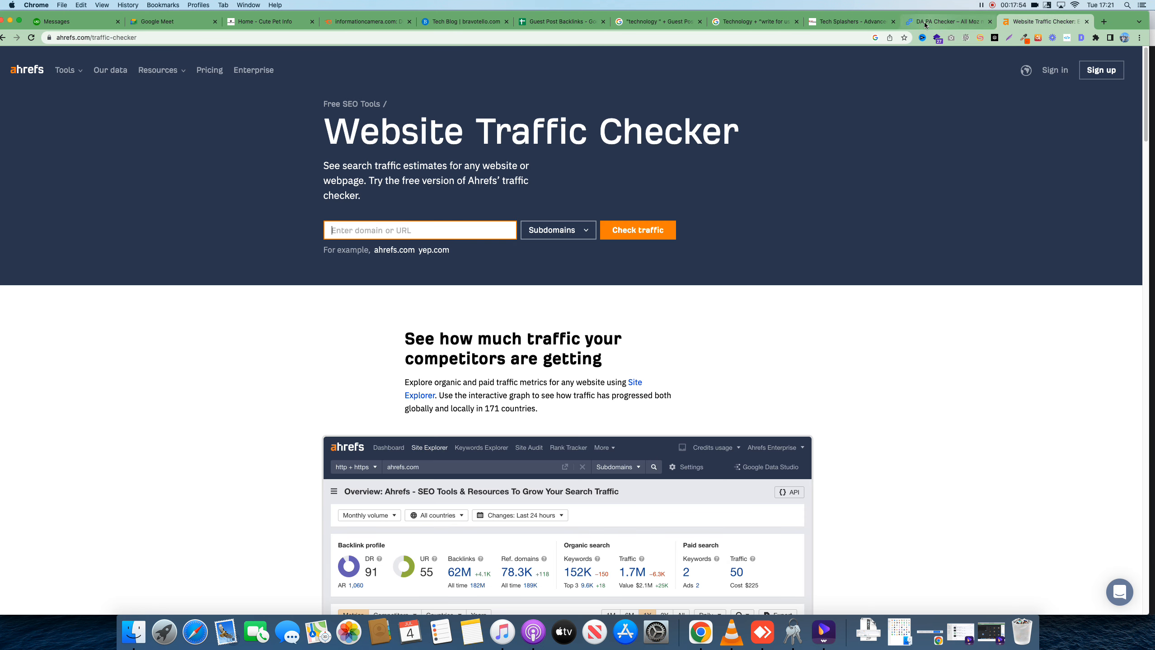
click(450, 21)
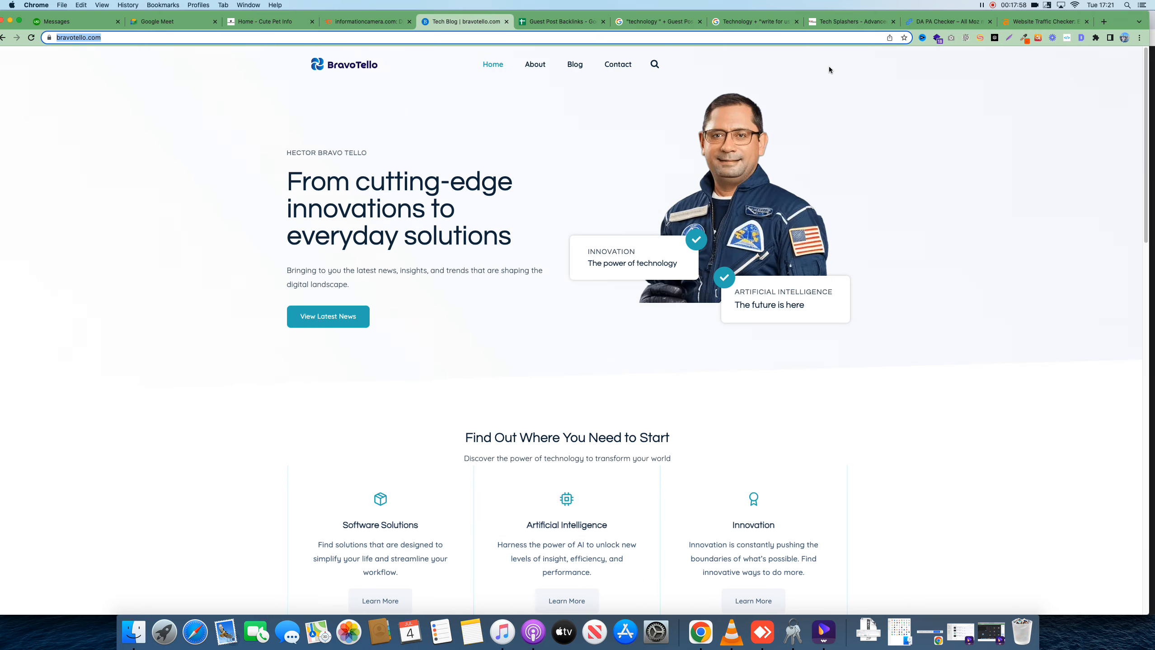
click(855, 26)
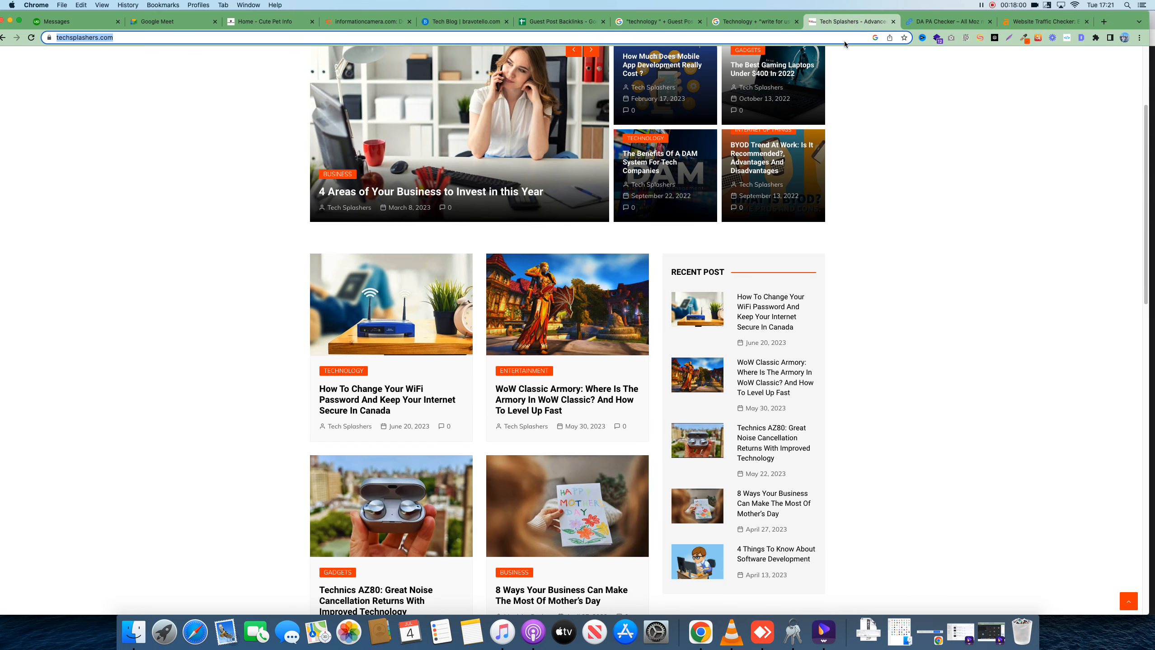
key(super+a)
key(super+c)
click(1046, 21)
key(super+v)
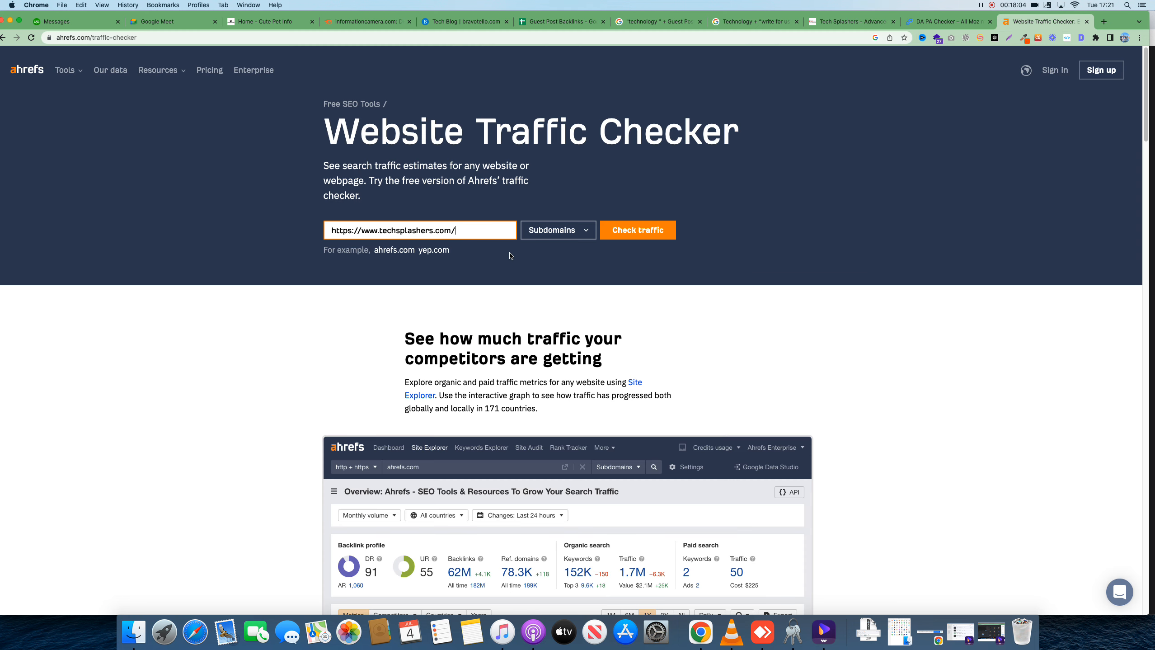
click(636, 233)
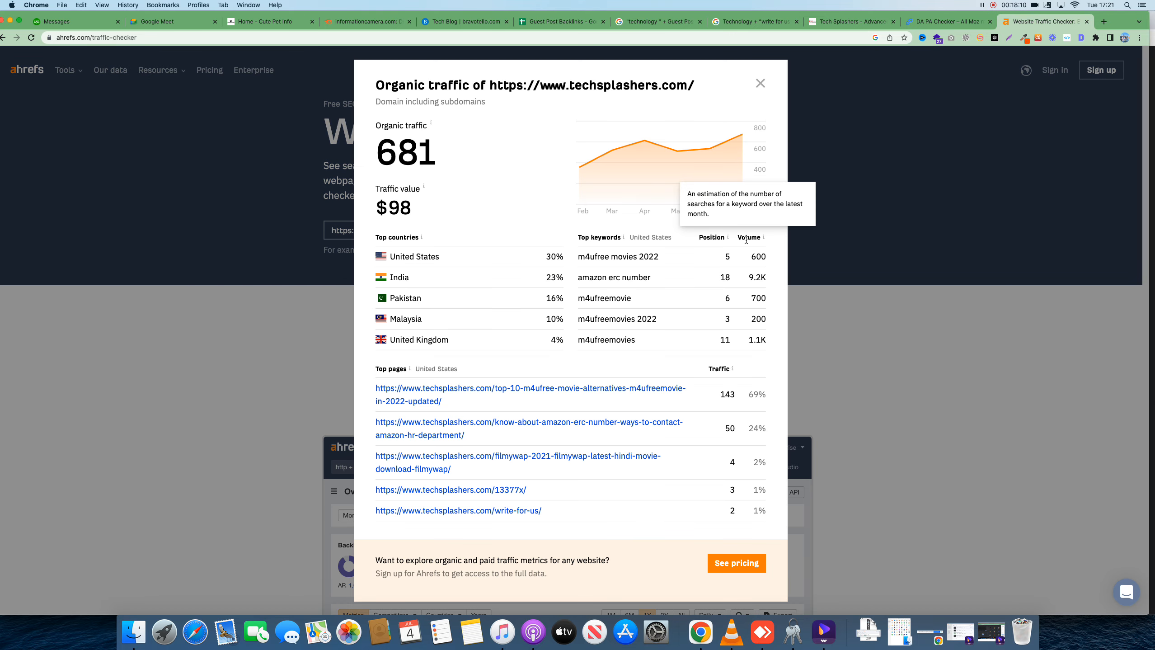
drag(374, 152, 457, 159)
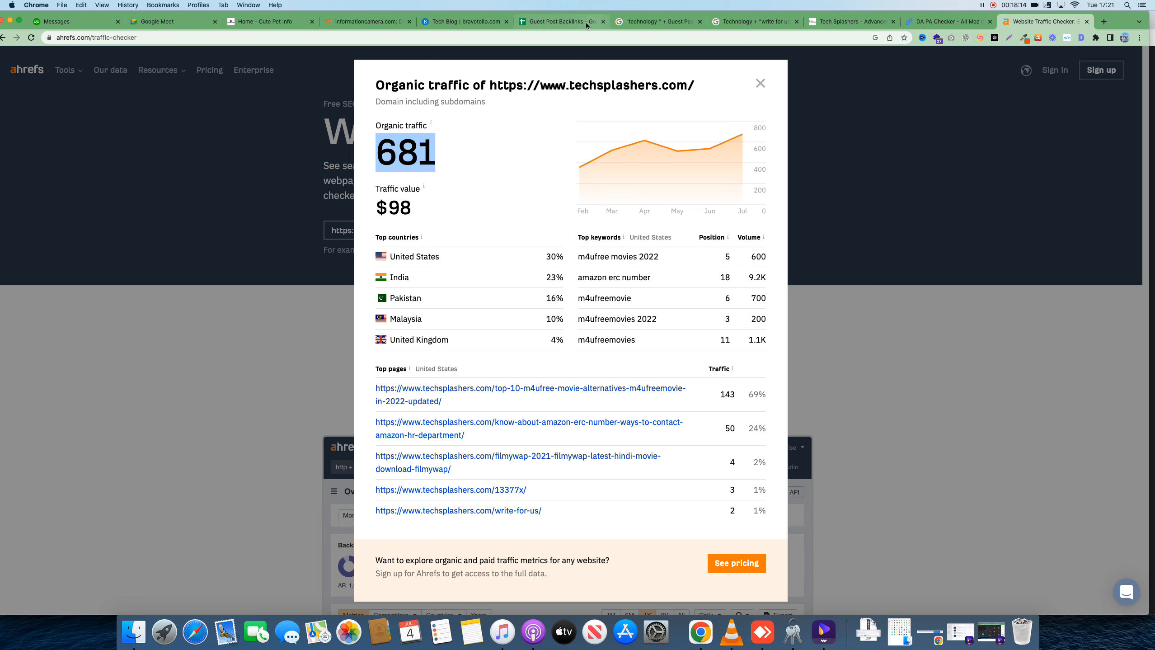
Enter 681 as the Traffic value in cell I8 of the Link Sheet
click(568, 22)
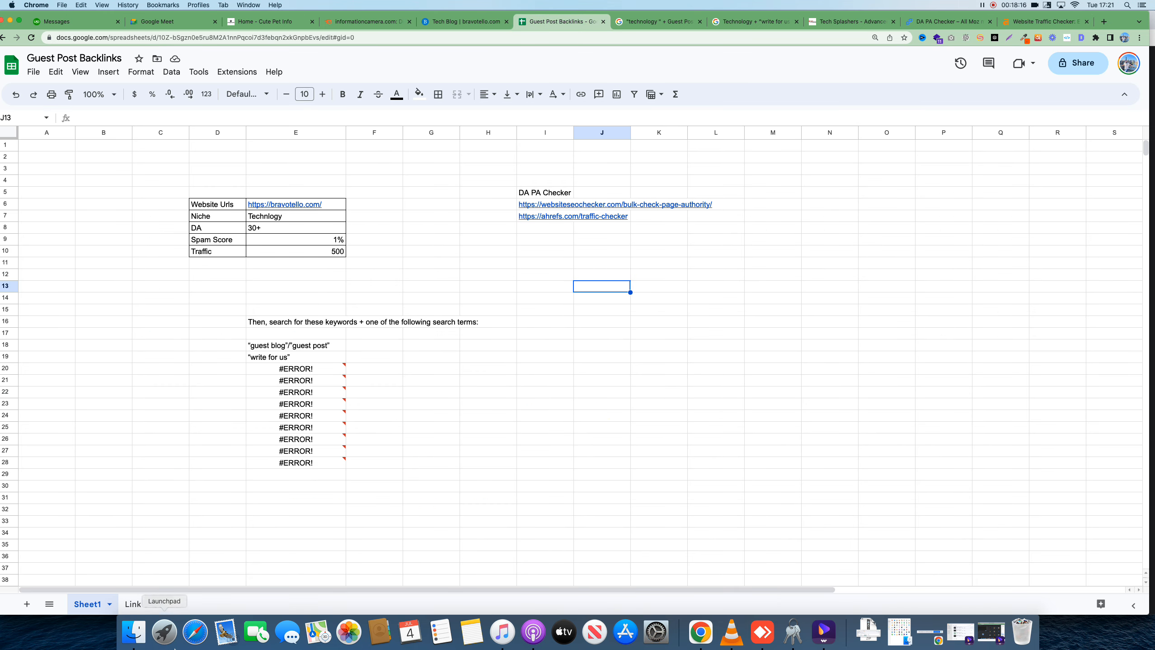
click(146, 604)
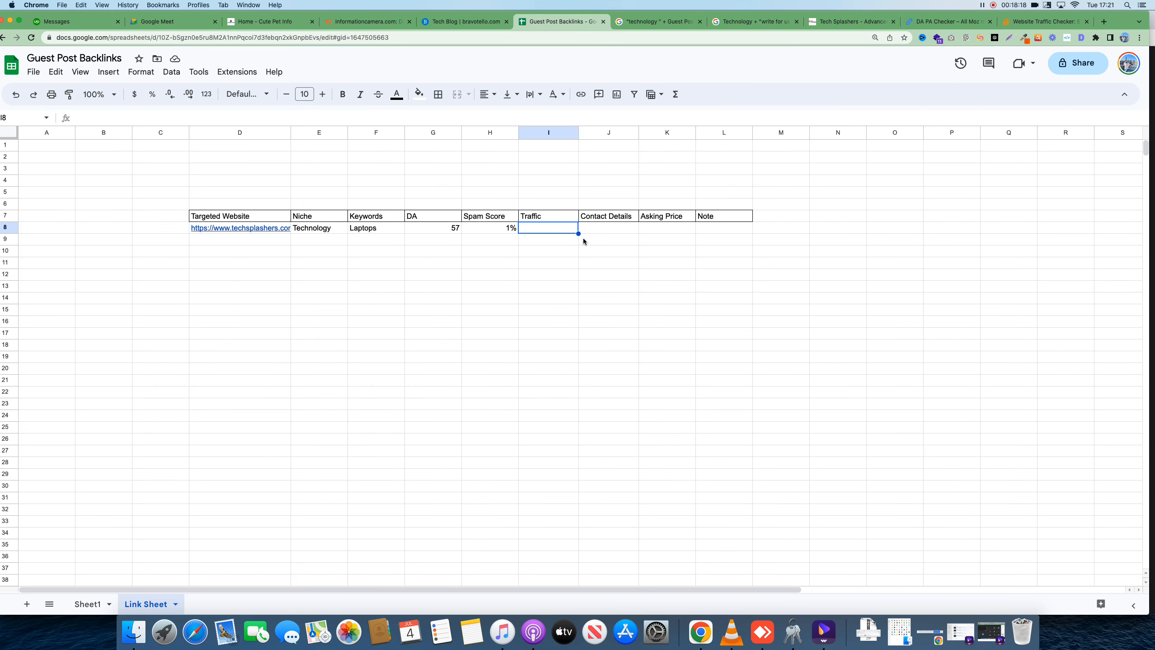
text(681)
click(623, 263)
click(619, 229)
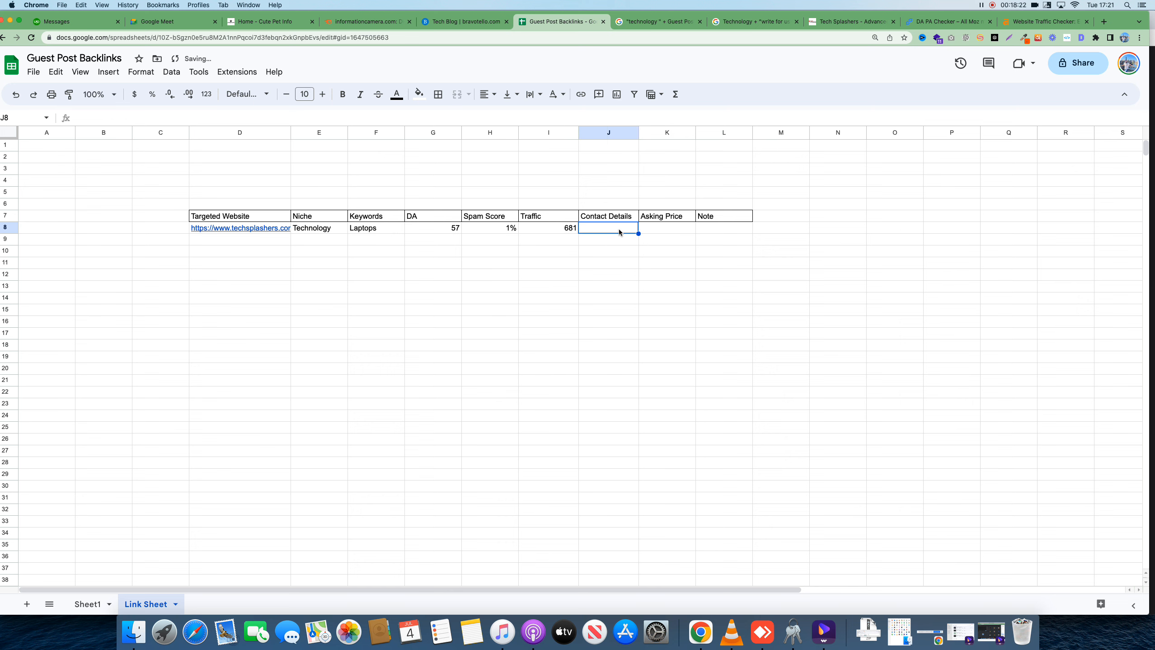
Open the Tech Splashers Contact Us page in a new browser tab
click(855, 21)
scroll(825, 182, up, 5)
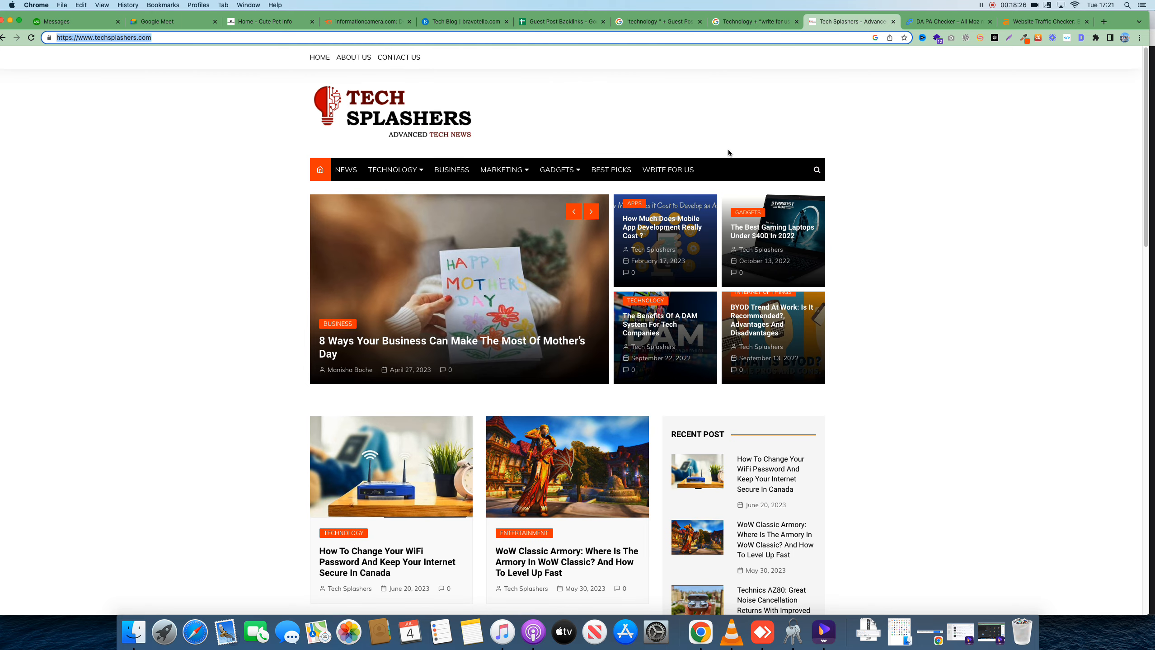
click(690, 126)
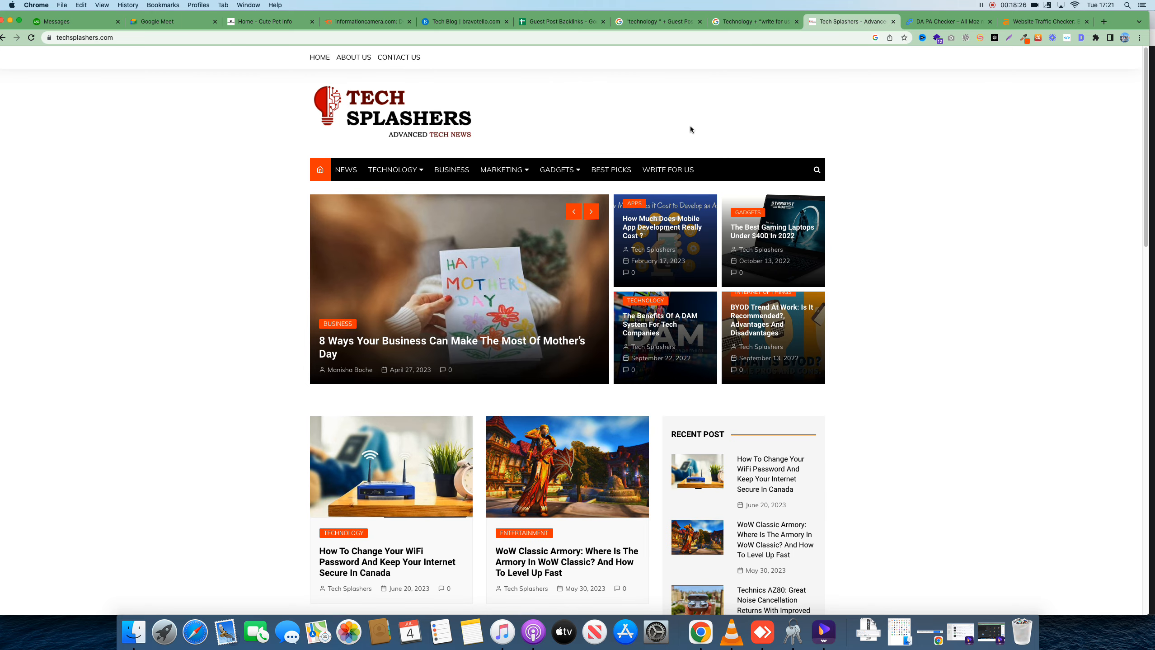
right_click(414, 64)
click(437, 69)
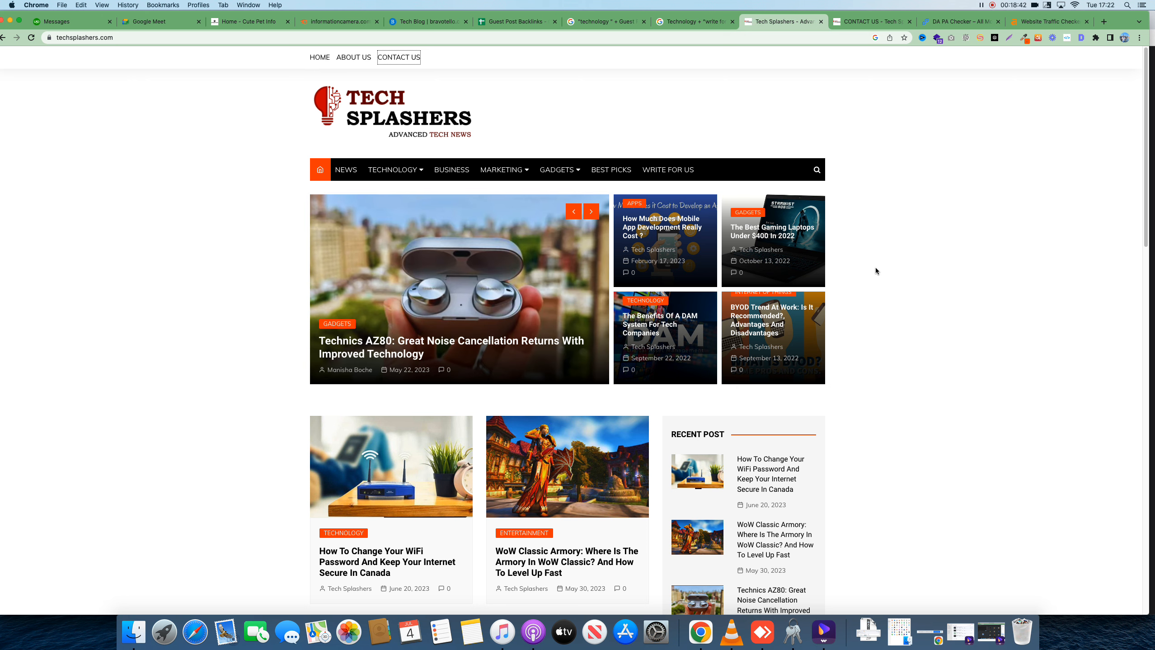
Copy the site's contact email from the Contact Us page and return to the spreadsheet
click(859, 23)
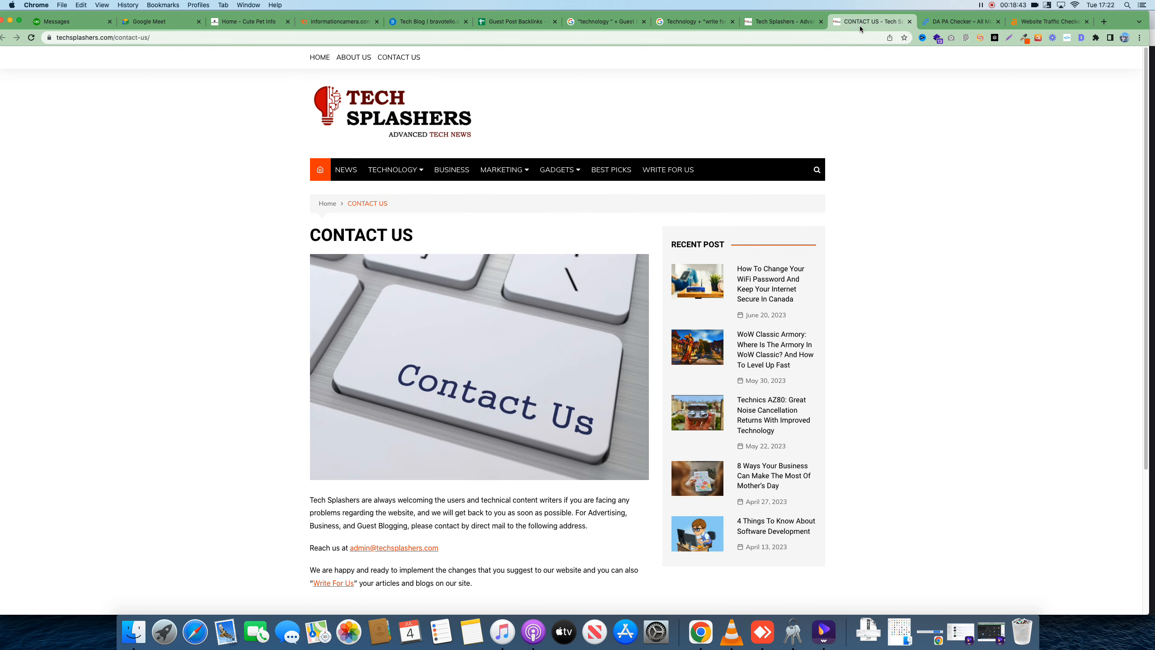
click(827, 37)
scroll(382, 435, down, 3)
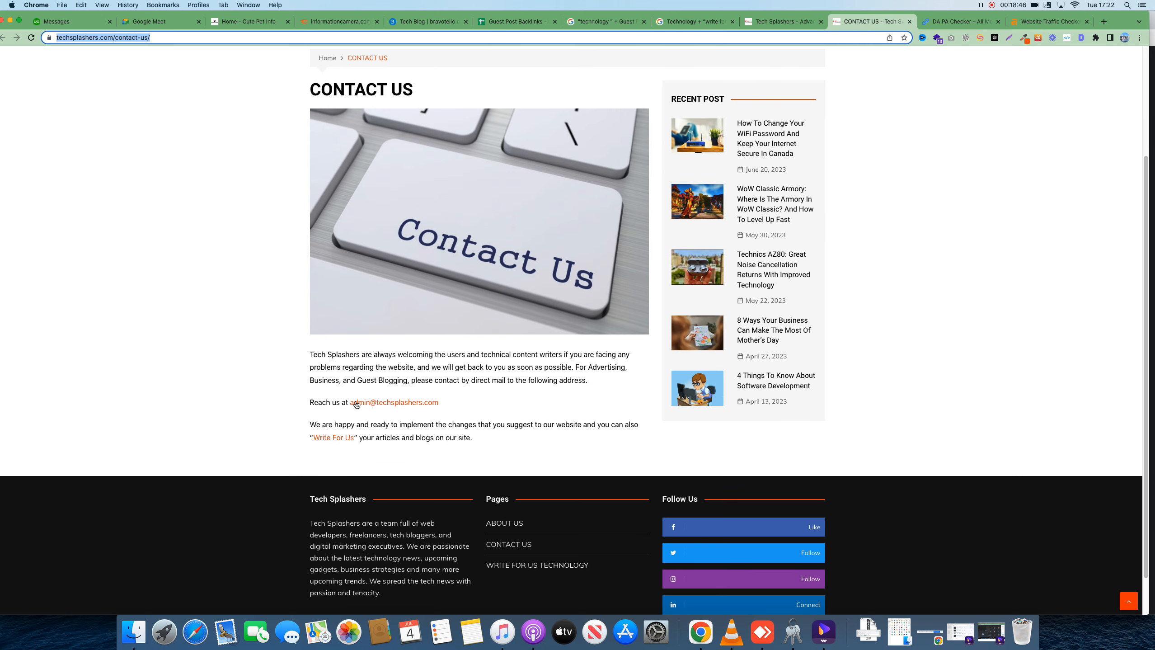
click(452, 400)
drag(452, 400, 350, 404)
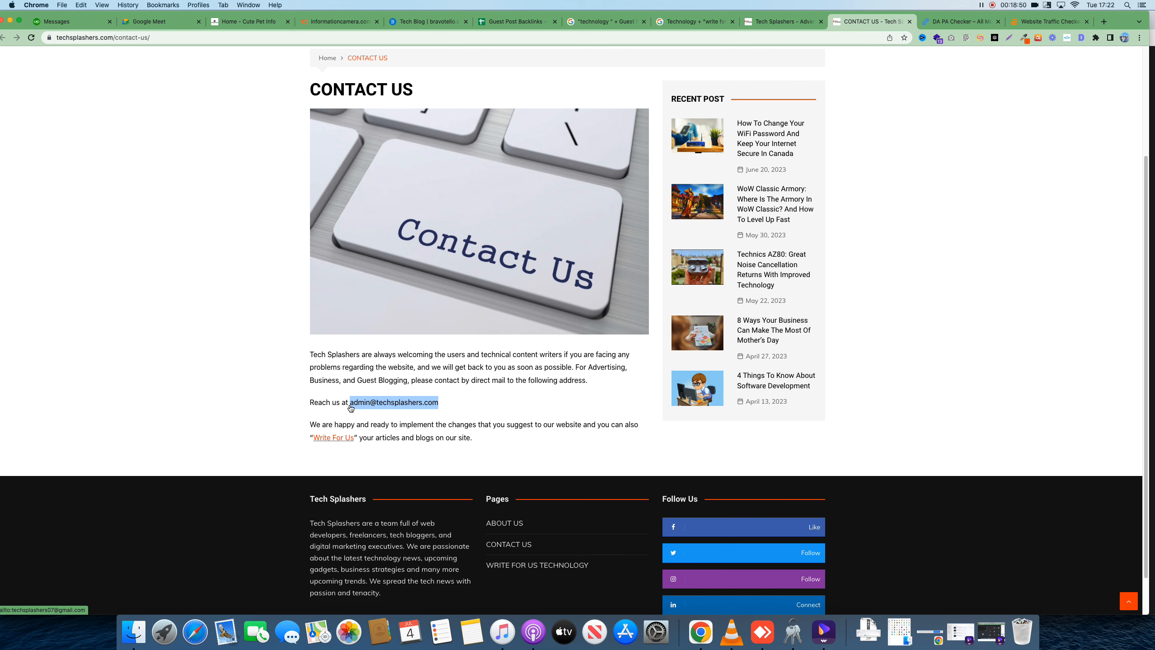
key(super+c)
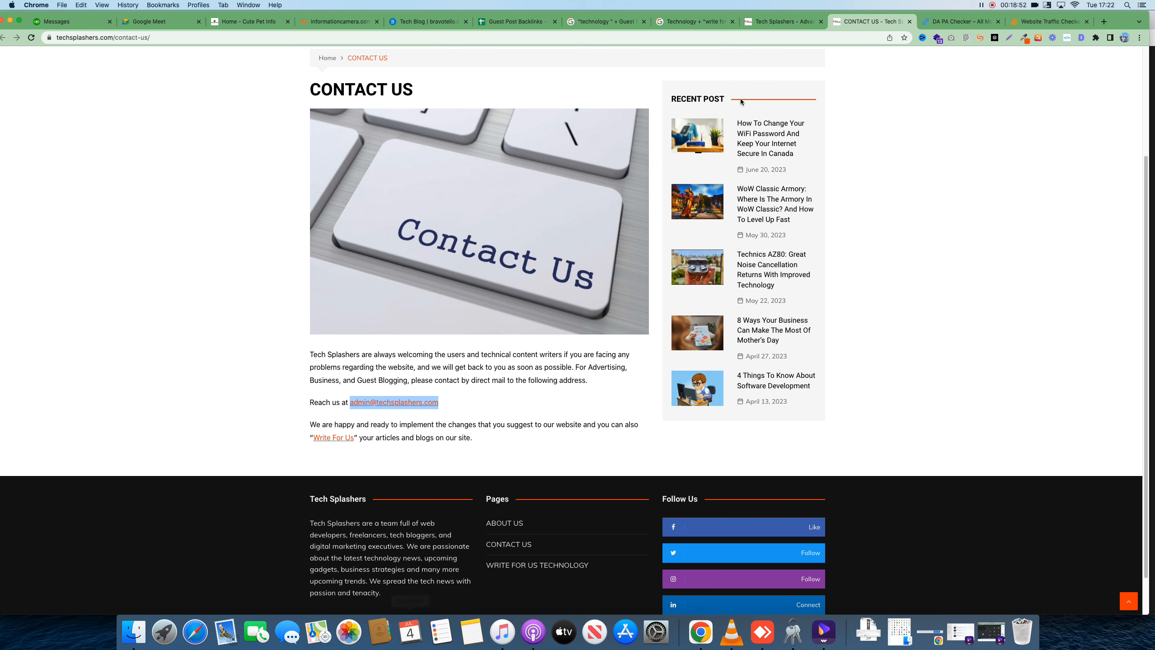
click(506, 22)
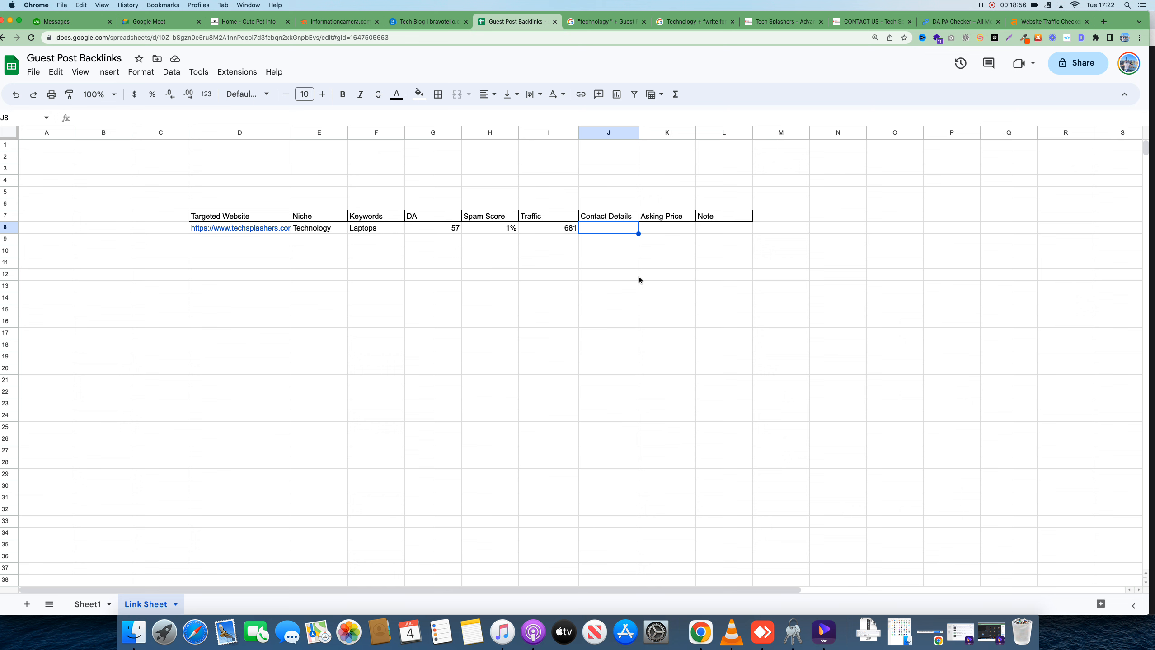
Paste the Tech Splashers contact email into J8 with plain formatting and widen column J to fit
key(super+v)
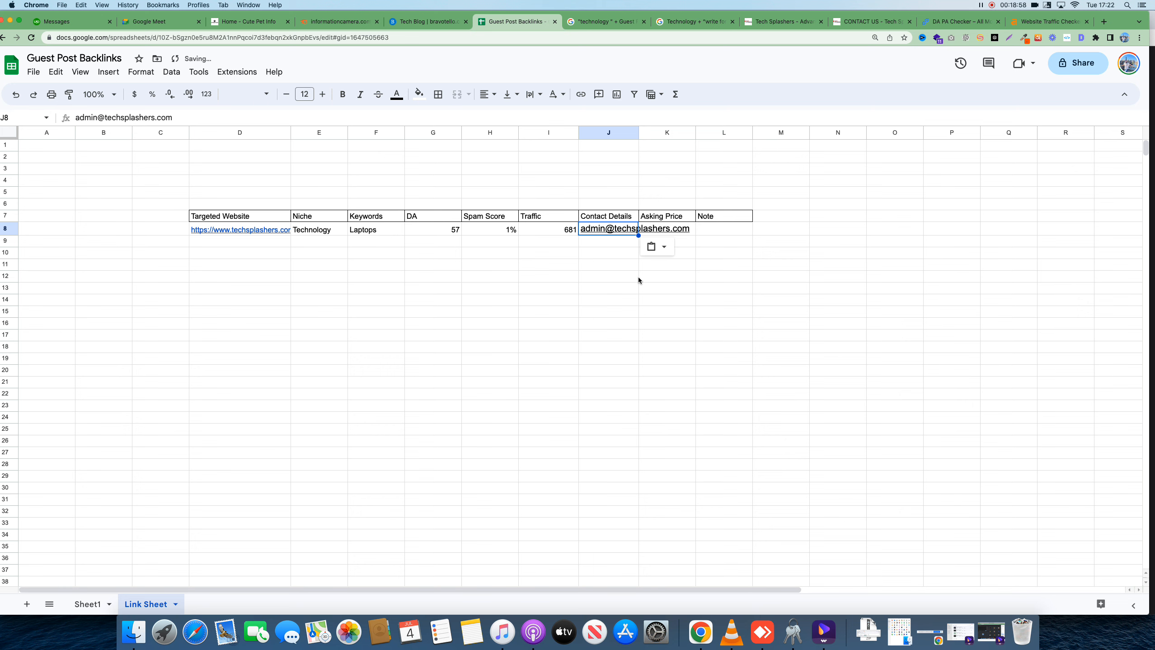
key(super+shift+v)
click(636, 274)
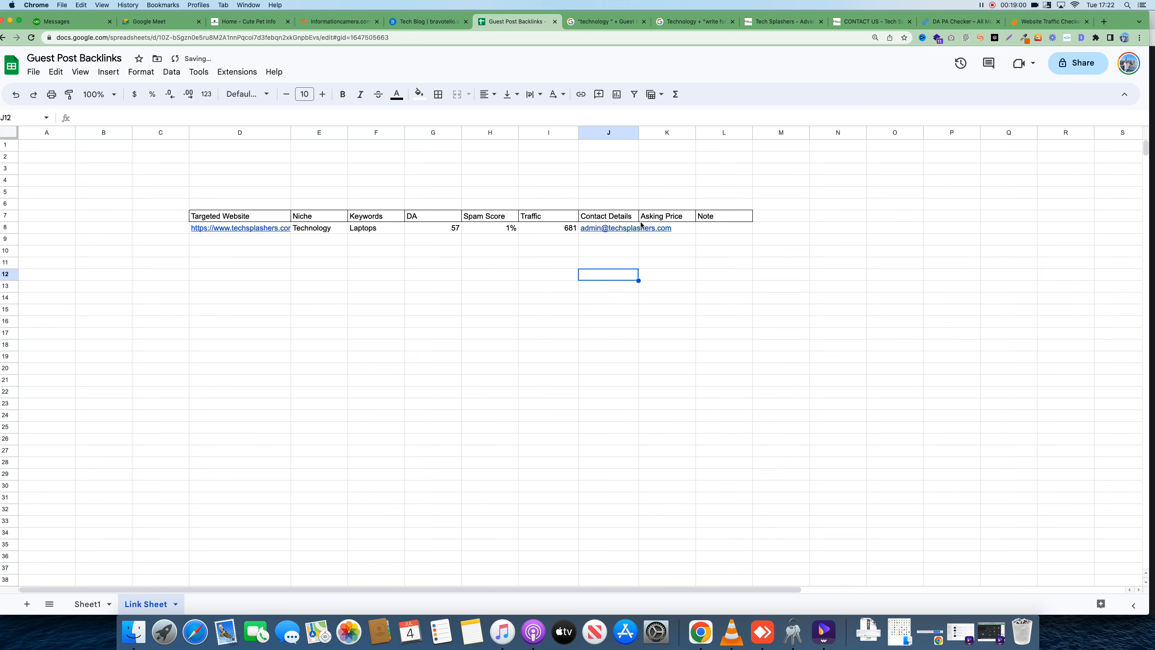
drag(638, 132, 718, 132)
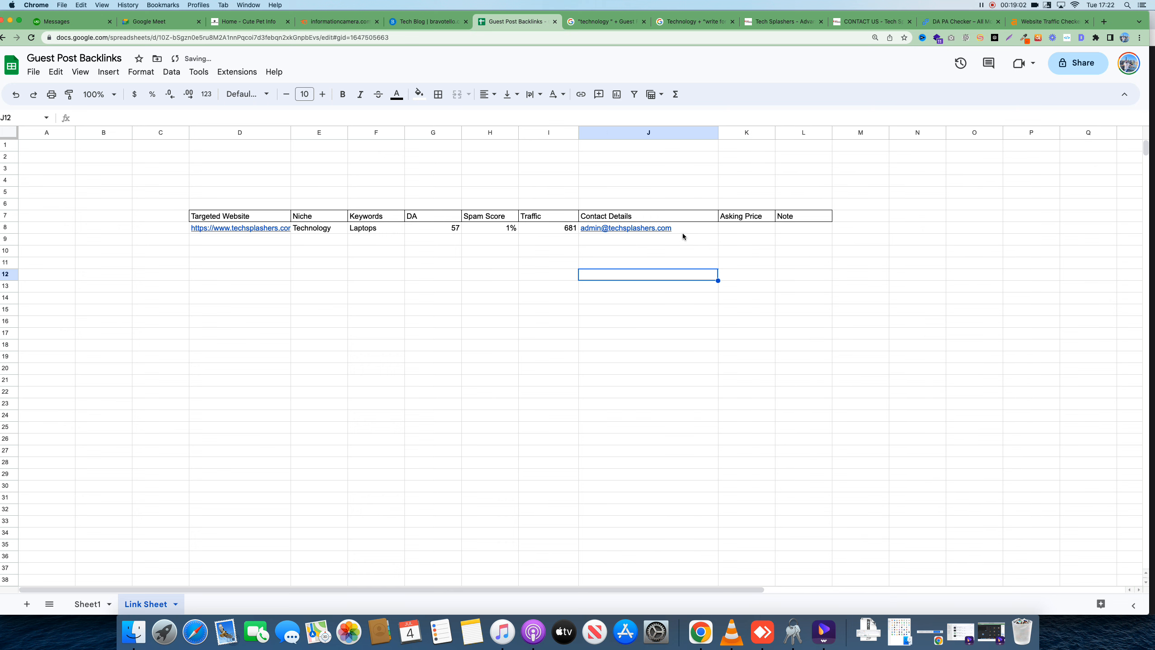
mouse_move(684, 231)
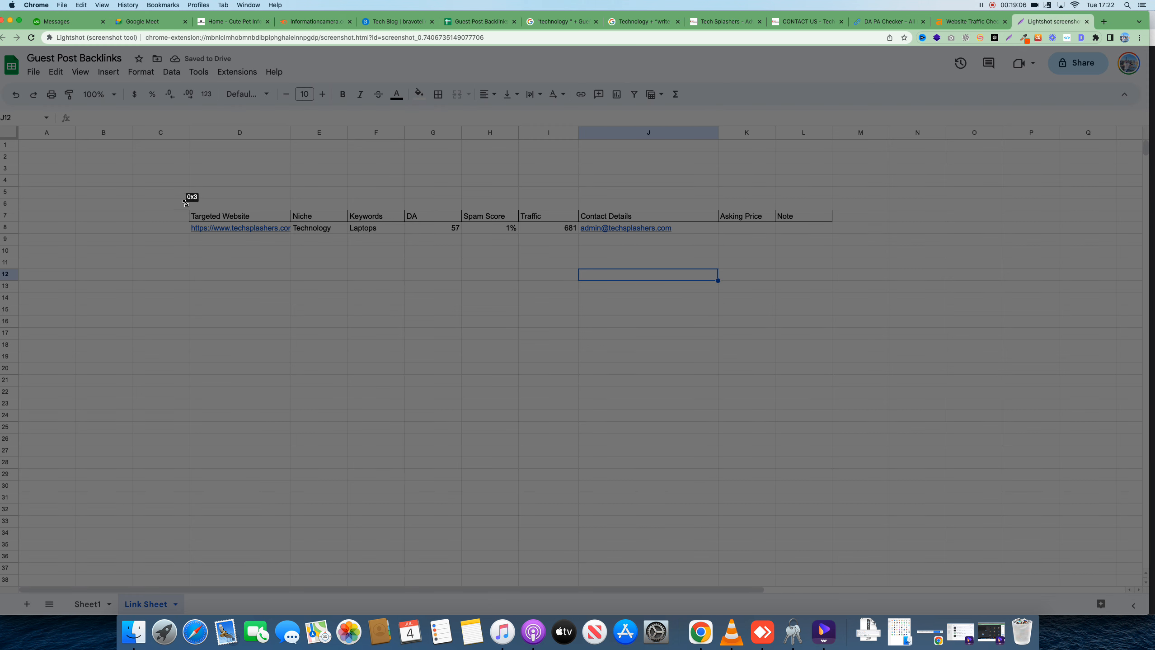
Capture the backlinks table in Lightshot and box the contact email in red
drag(186, 205, 721, 250)
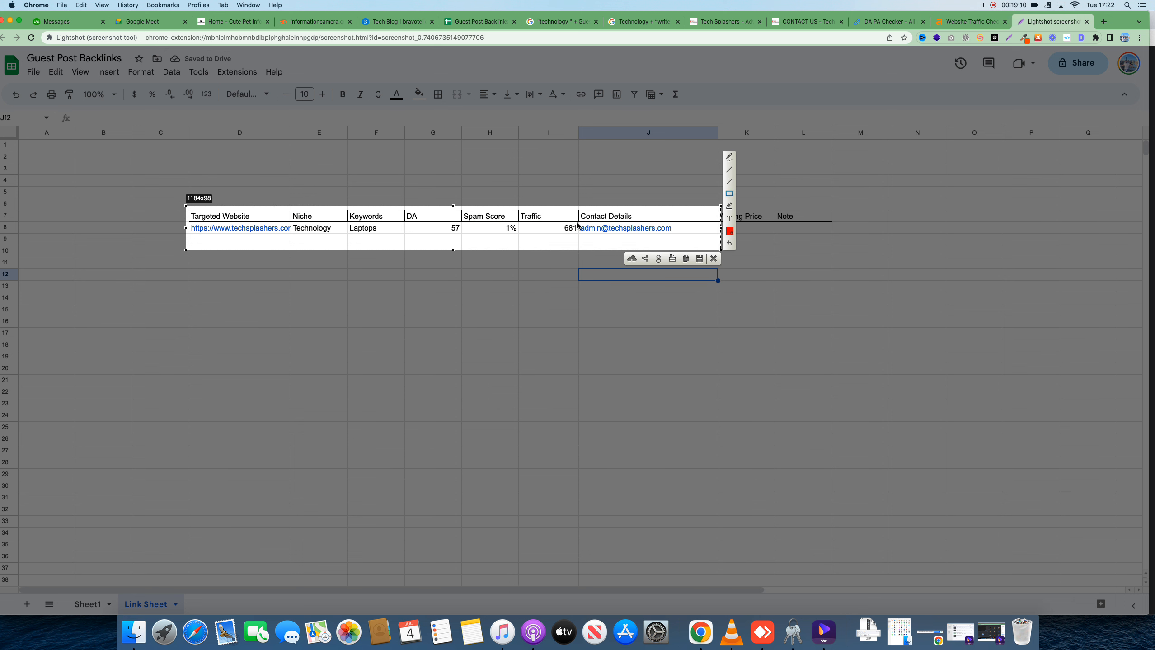
drag(577, 223, 678, 236)
mouse_move(184, 213)
mouse_down()
mouse_move(245, 191)
mouse_move(656, 198)
mouse_move(698, 244)
mouse_move(264, 241)
mouse_move(222, 225)
mouse_up()
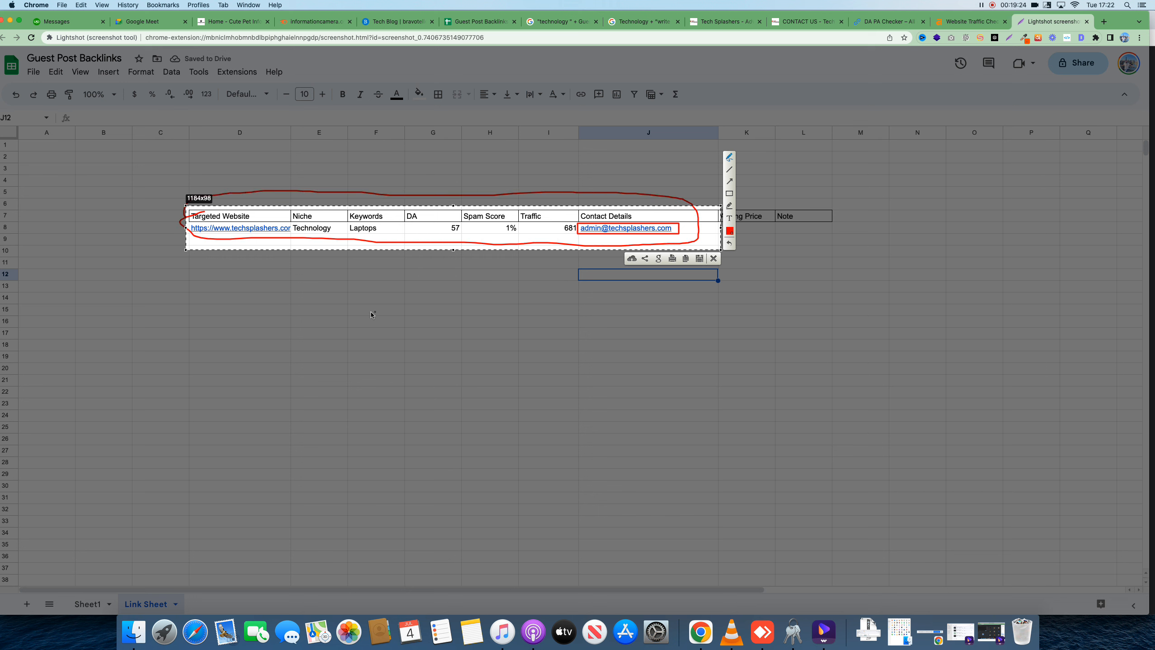
Handwrite 'Outreaching Backlinks' and 'guest link' in red, circle the note, and close the editor
drag(372, 313, 408, 309)
drag(410, 291, 426, 344)
mouse_move(411, 324)
mouse_down()
mouse_move(481, 319)
mouse_move(497, 296)
mouse_move(562, 284)
mouse_move(576, 309)
mouse_up()
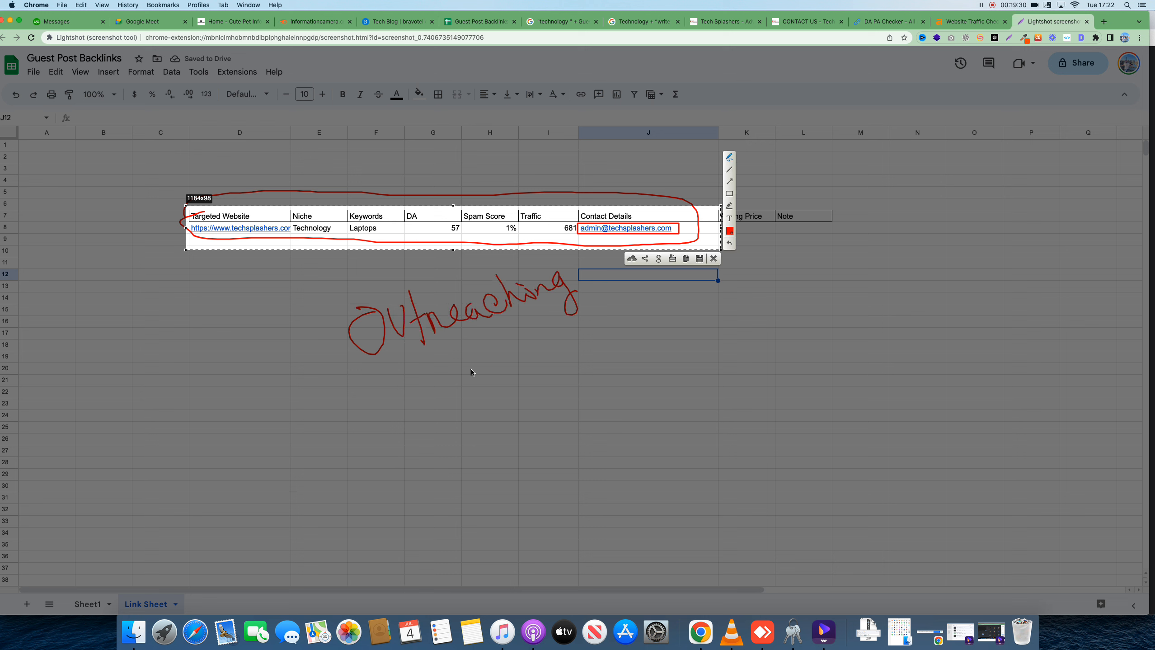
mouse_move(472, 372)
mouse_down()
mouse_move(483, 397)
mouse_move(504, 382)
mouse_move(488, 401)
mouse_up()
mouse_move(496, 384)
mouse_down()
mouse_move(593, 332)
mouse_move(597, 351)
mouse_move(655, 378)
mouse_up()
mouse_move(700, 332)
mouse_down()
mouse_move(687, 346)
mouse_move(712, 322)
mouse_move(753, 315)
mouse_up()
drag(760, 314, 779, 290)
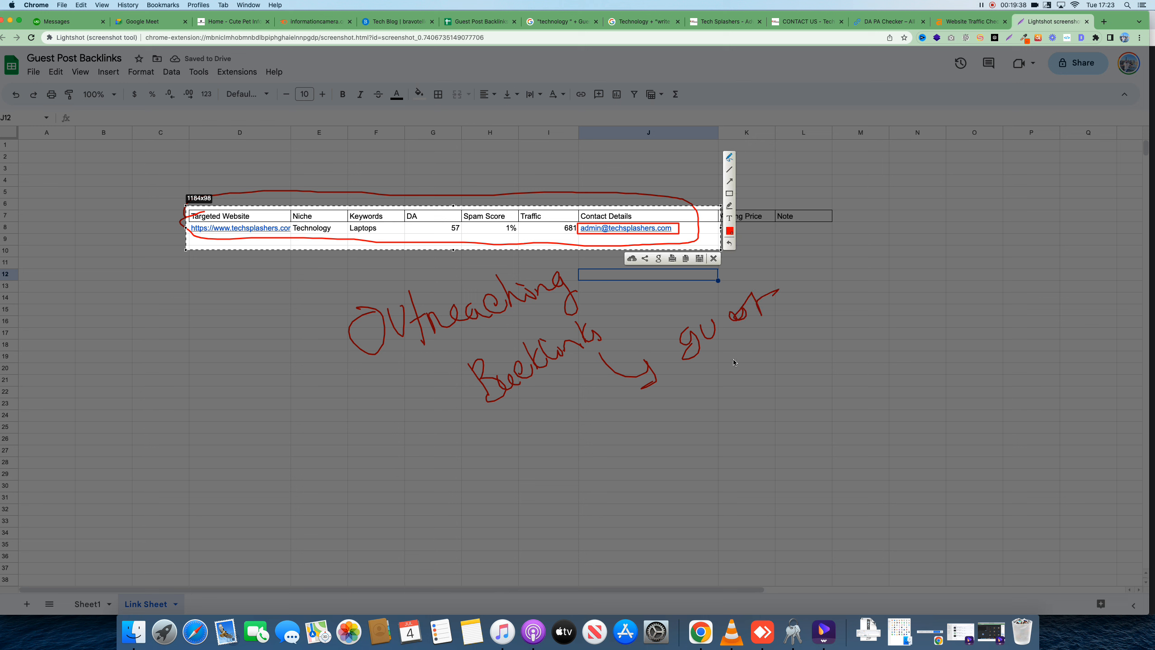
drag(726, 374, 800, 357)
mouse_move(295, 313)
mouse_down()
mouse_move(318, 295)
mouse_move(593, 360)
mouse_move(380, 345)
mouse_up()
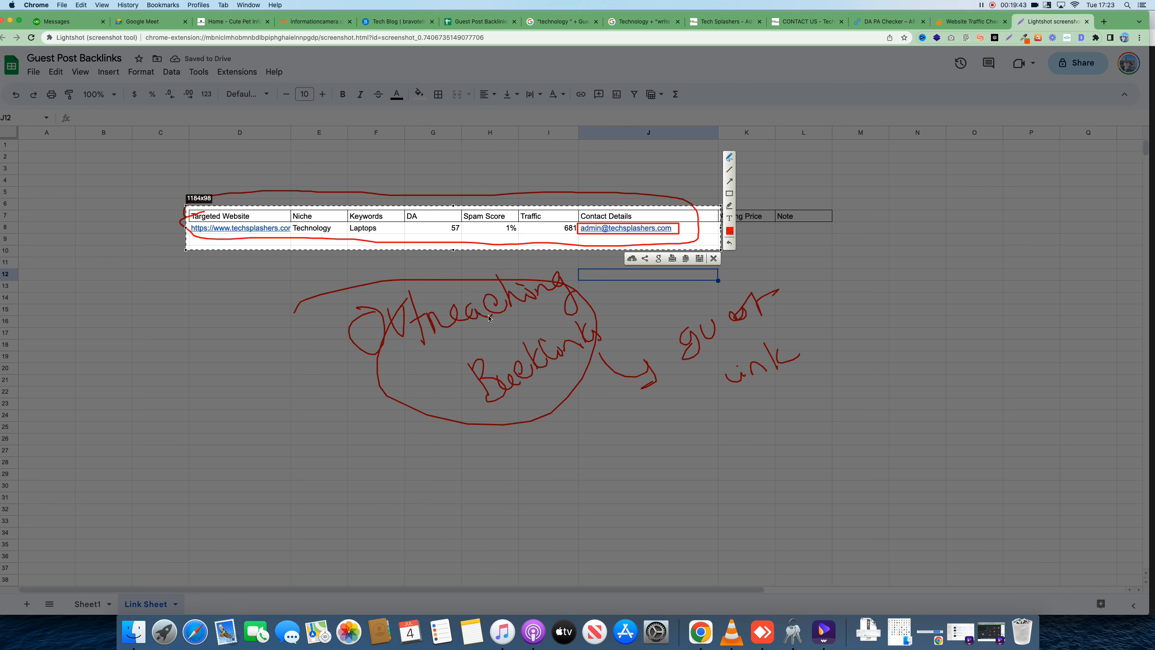
click(713, 259)
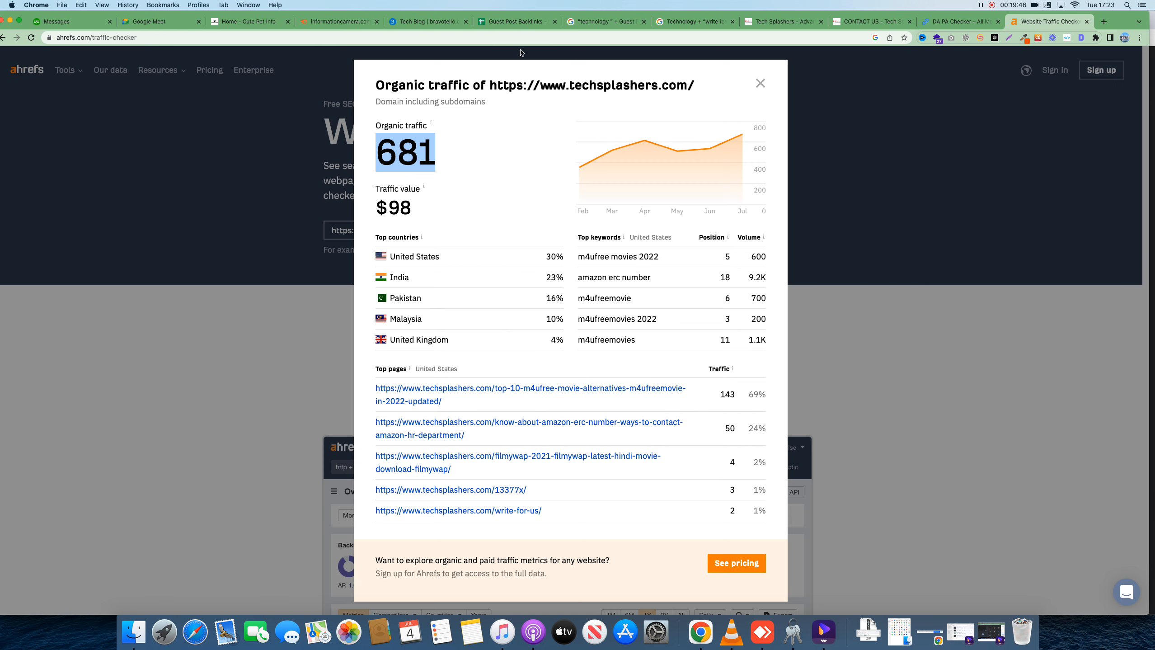
Copy the contact email link from J8 and open Gmail in a new browser tab
click(514, 22)
mouse_move(621, 231)
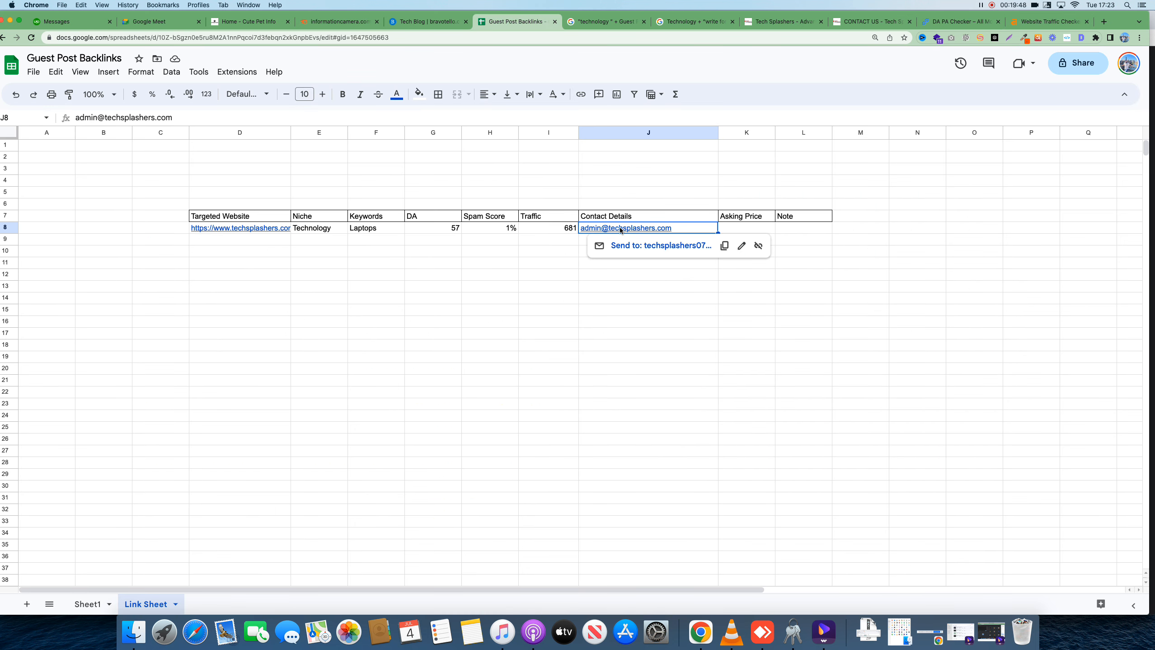
click(724, 246)
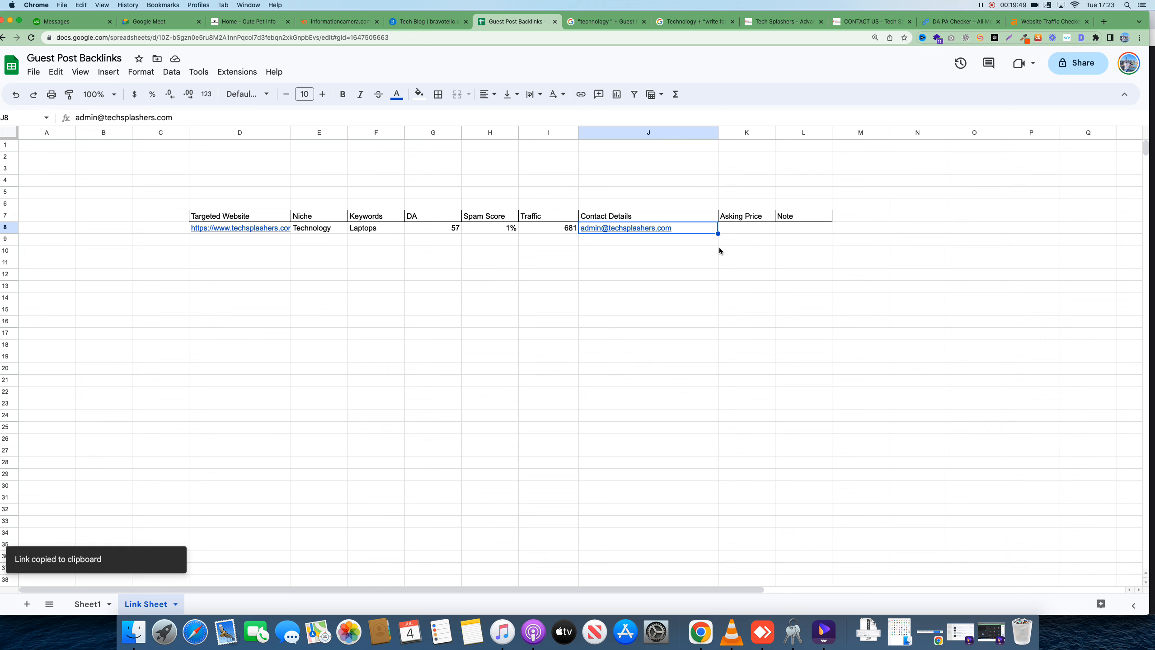
click(1105, 22)
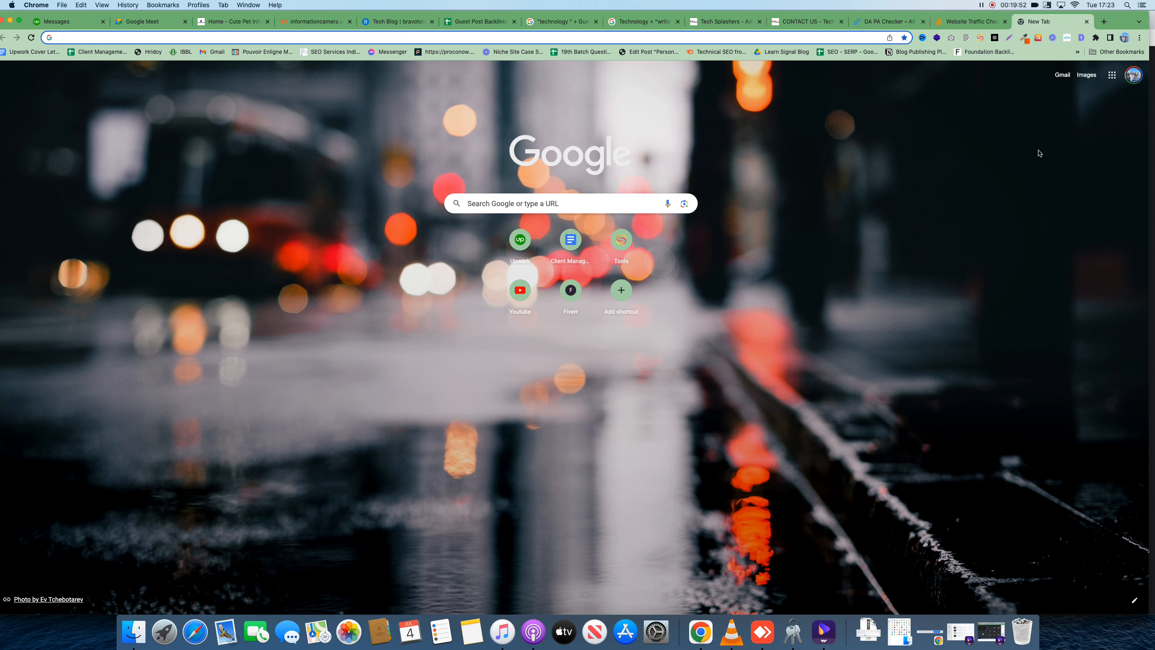
click(1061, 77)
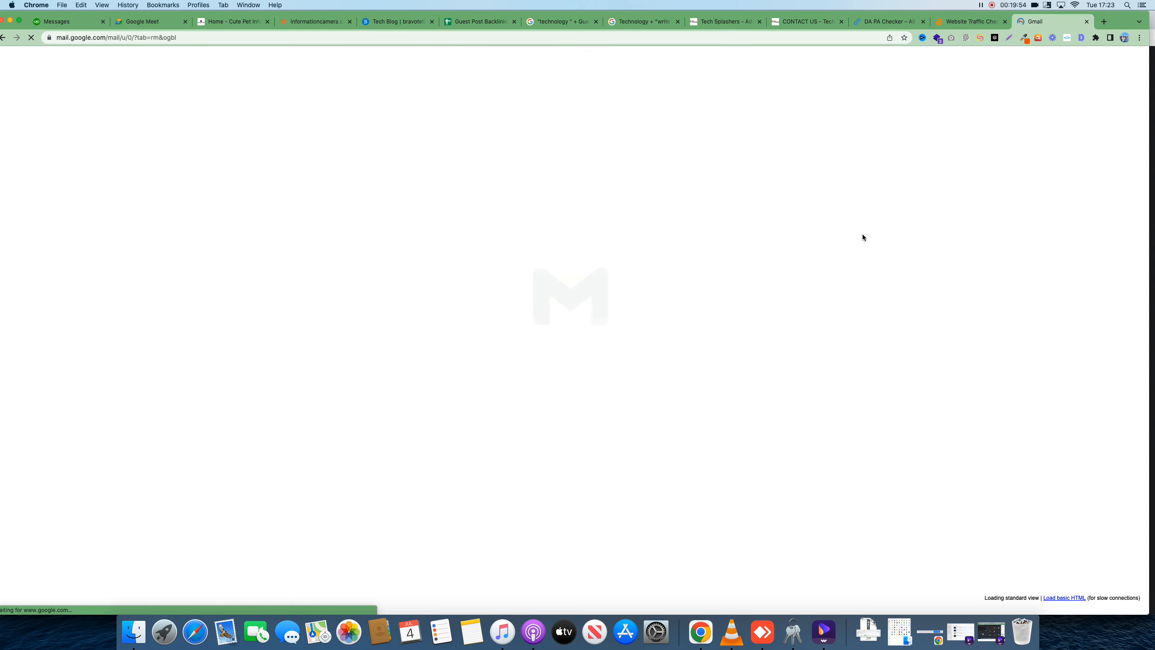
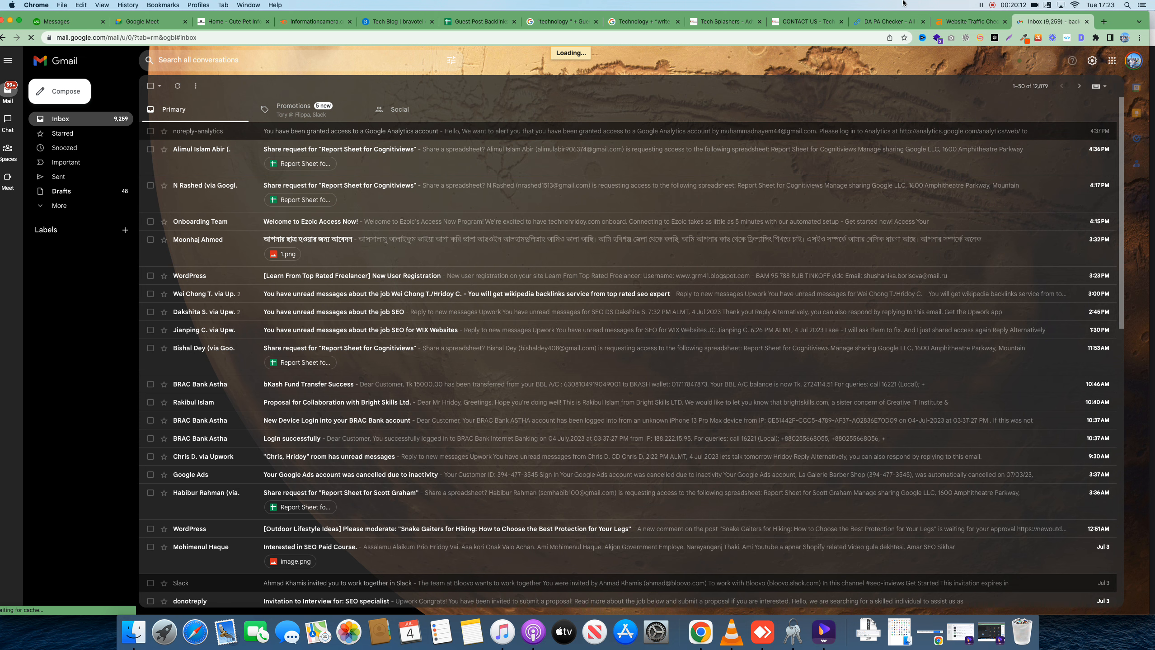
Open Hostinger Webmail in a new tab and attempt to sign in; the login fails
click(1102, 19)
click(608, 38)
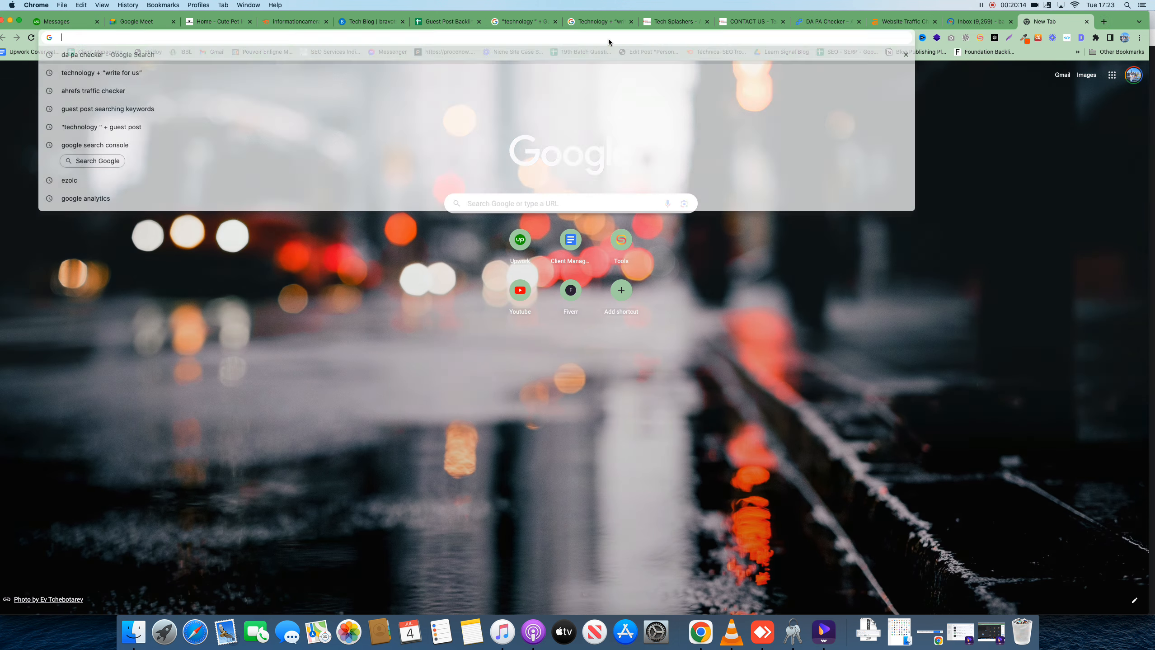
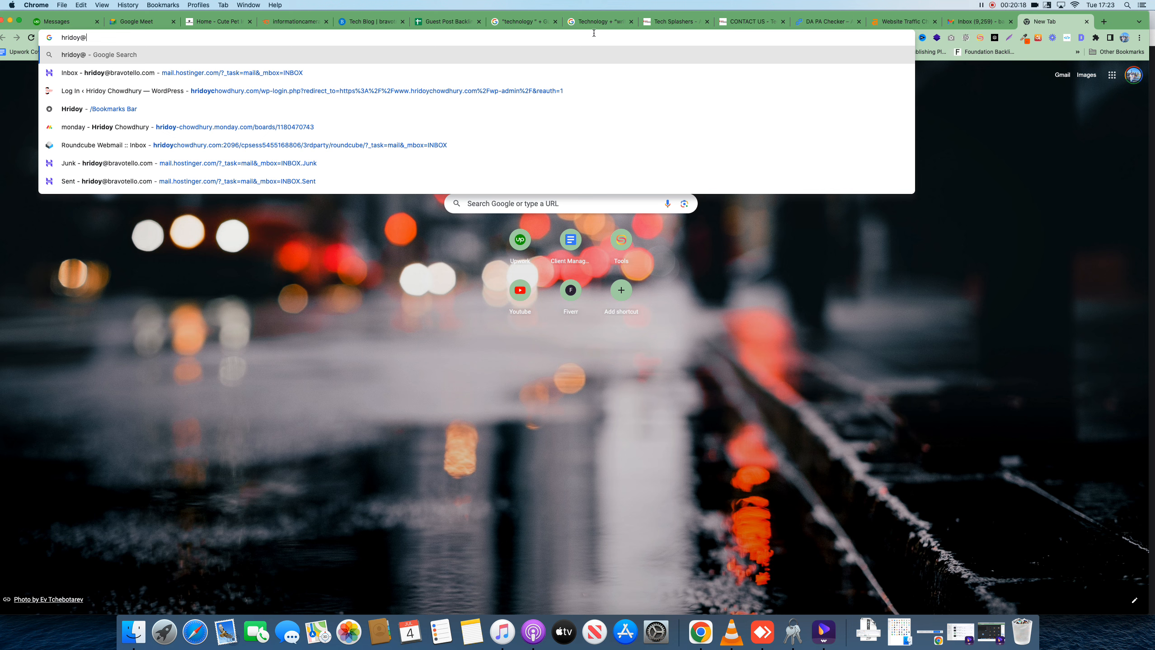
click(273, 73)
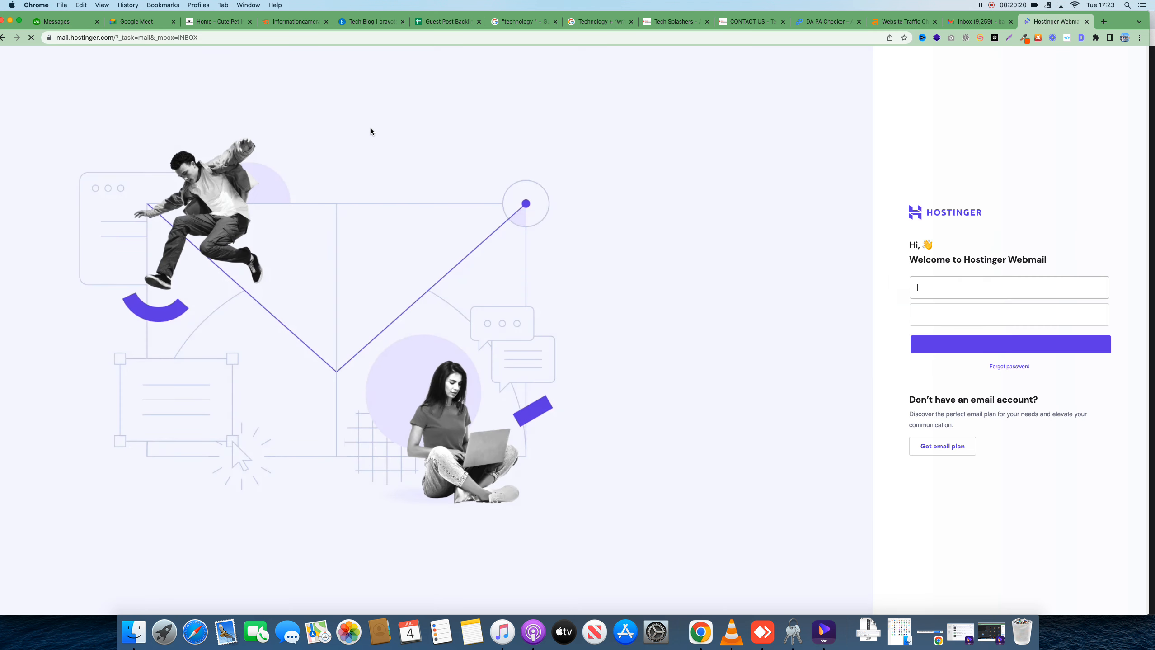
click(976, 349)
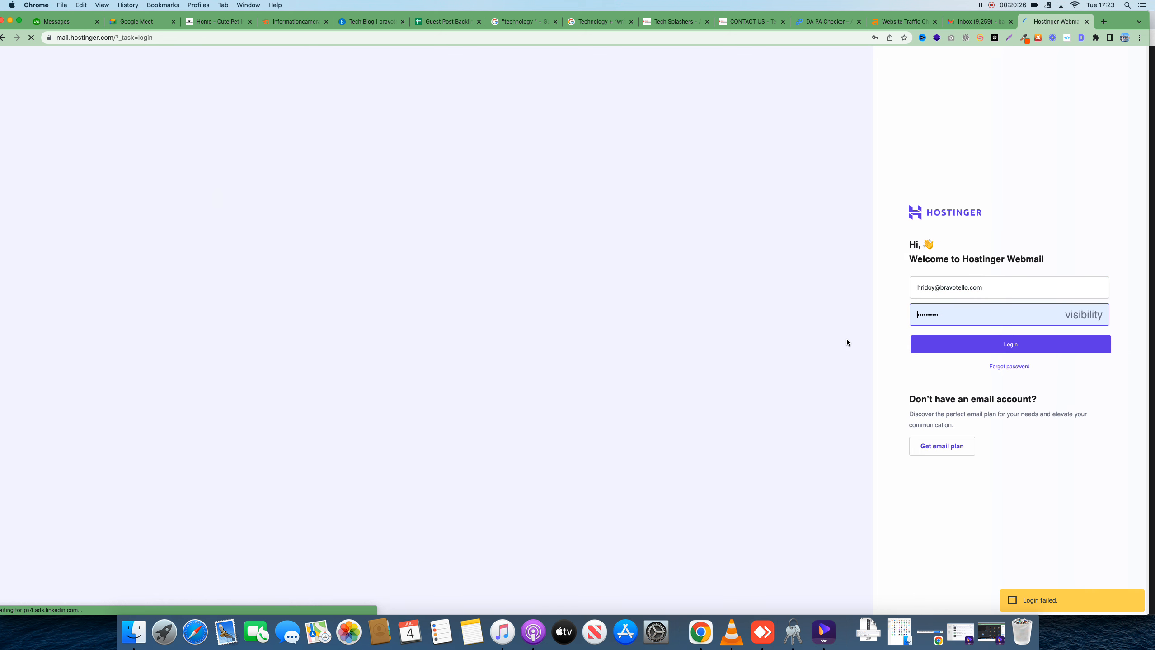
click(978, 22)
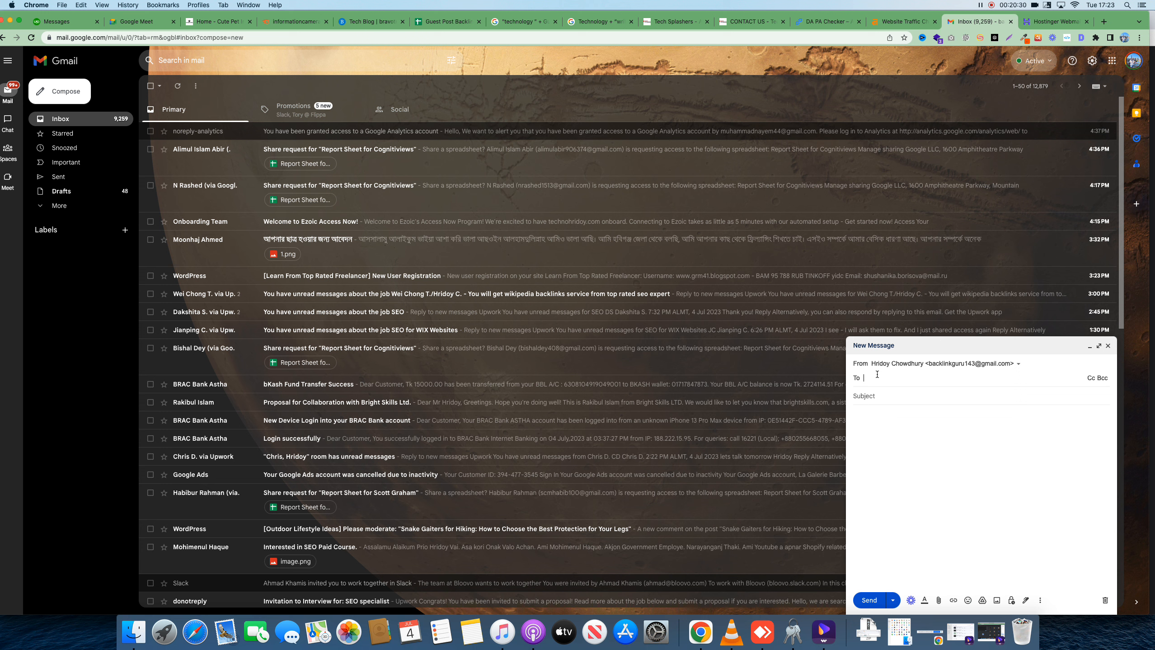
Address the email to the Tech Splashers contact without the mailto: prefix, subject 'Request for Guest Post Backlinks'
key(super+v)
key(Tab)
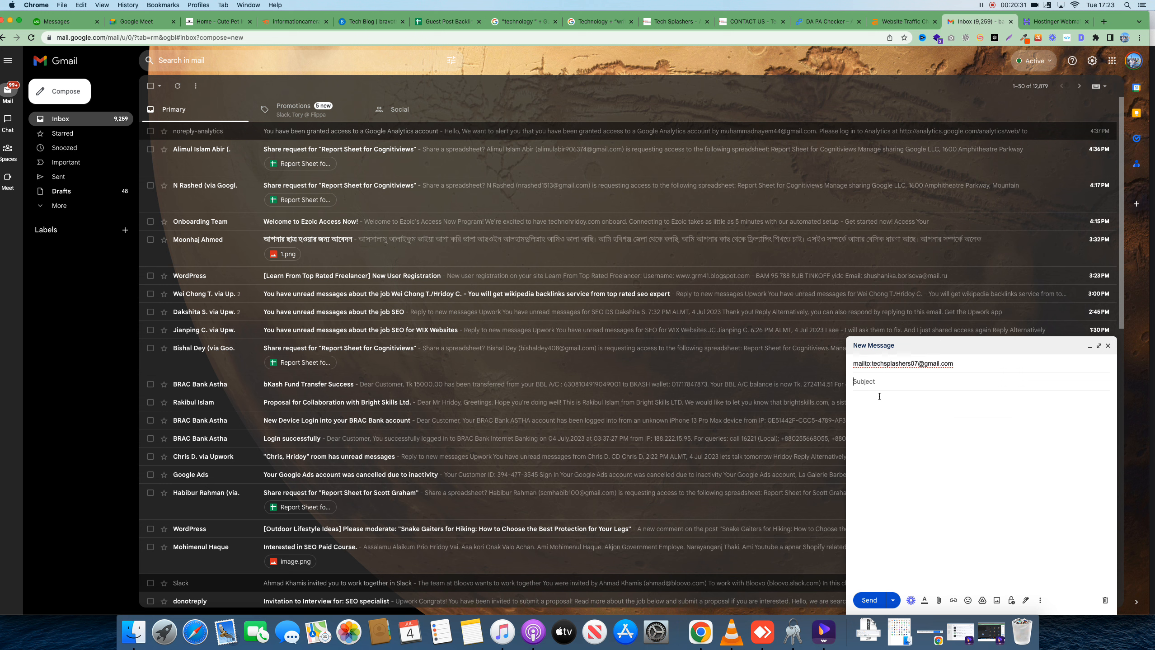
click(871, 365)
drag(885, 379, 864, 382)
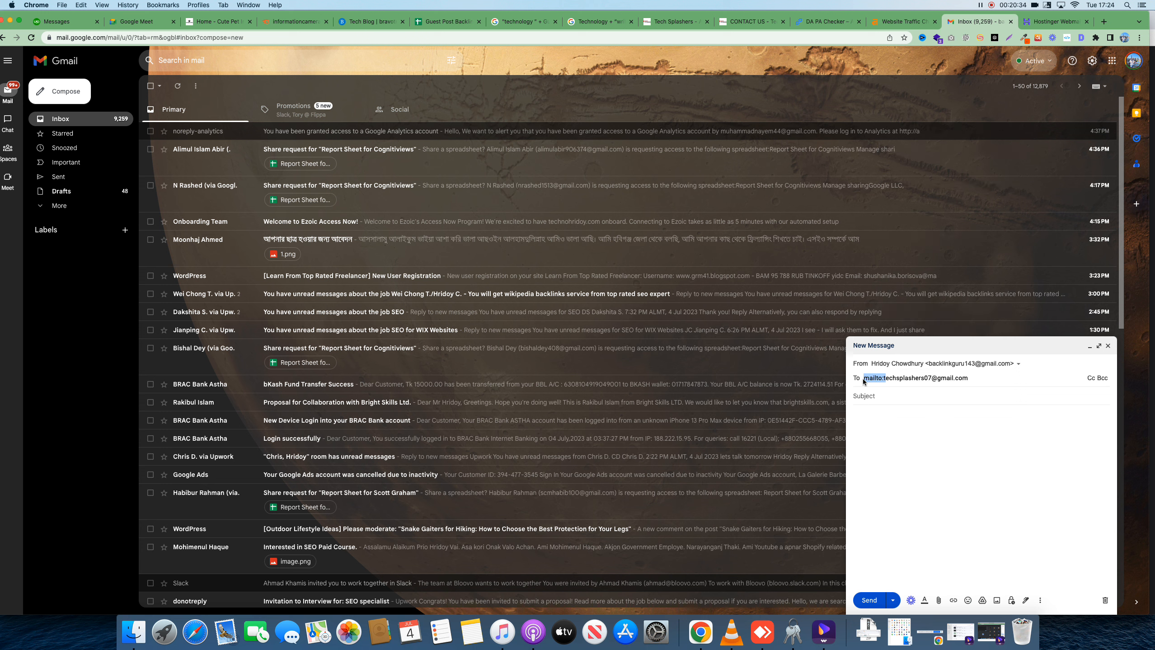
key(BackSpace)
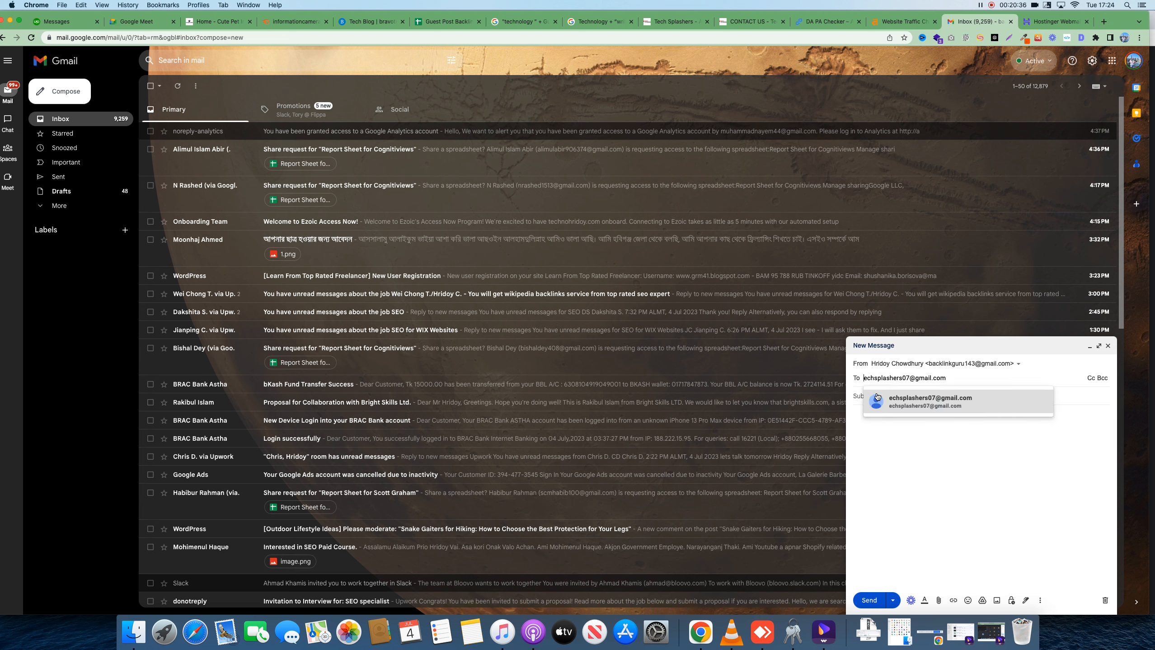
text(t)
click(899, 401)
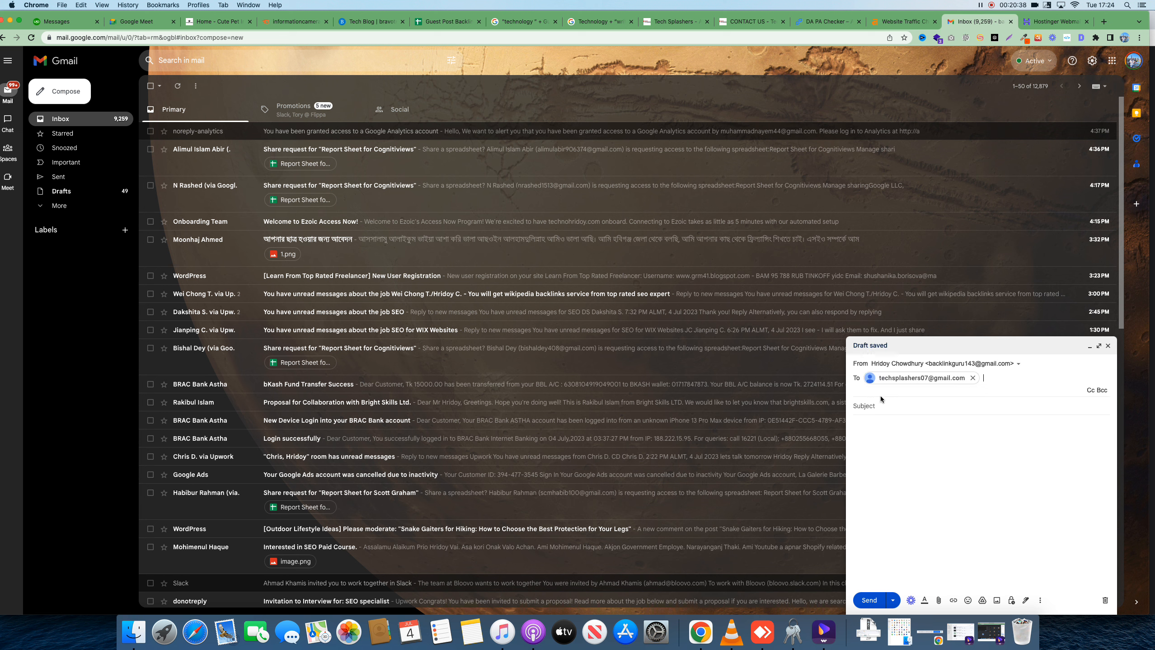
click(879, 403)
text(Re)
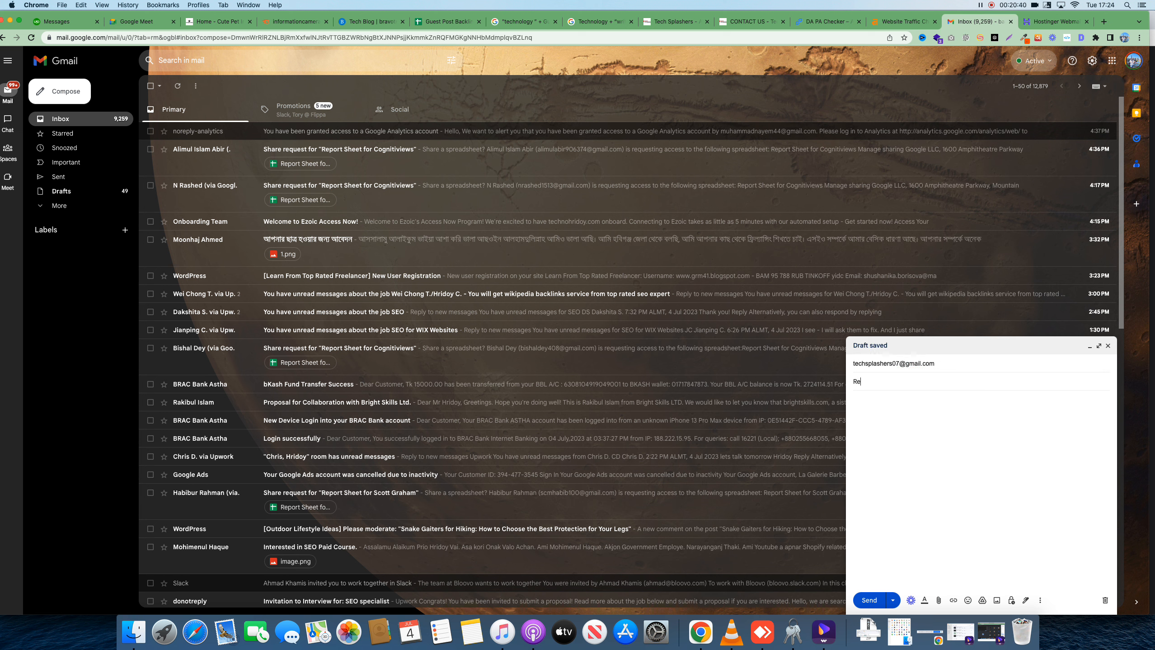
text(quest for Guest Post Backlinks)
Write a body offering to collaborate on backlinks and asking for price and requirements, then send it
click(890, 418)
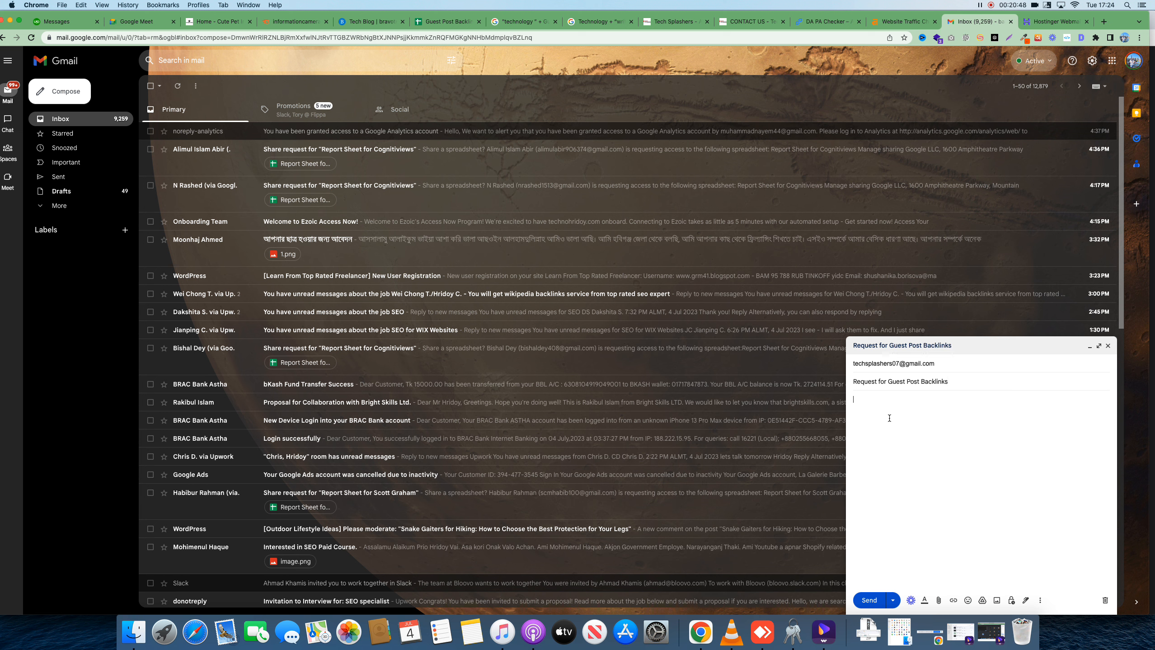
text(Hell)
text(o I would love to)
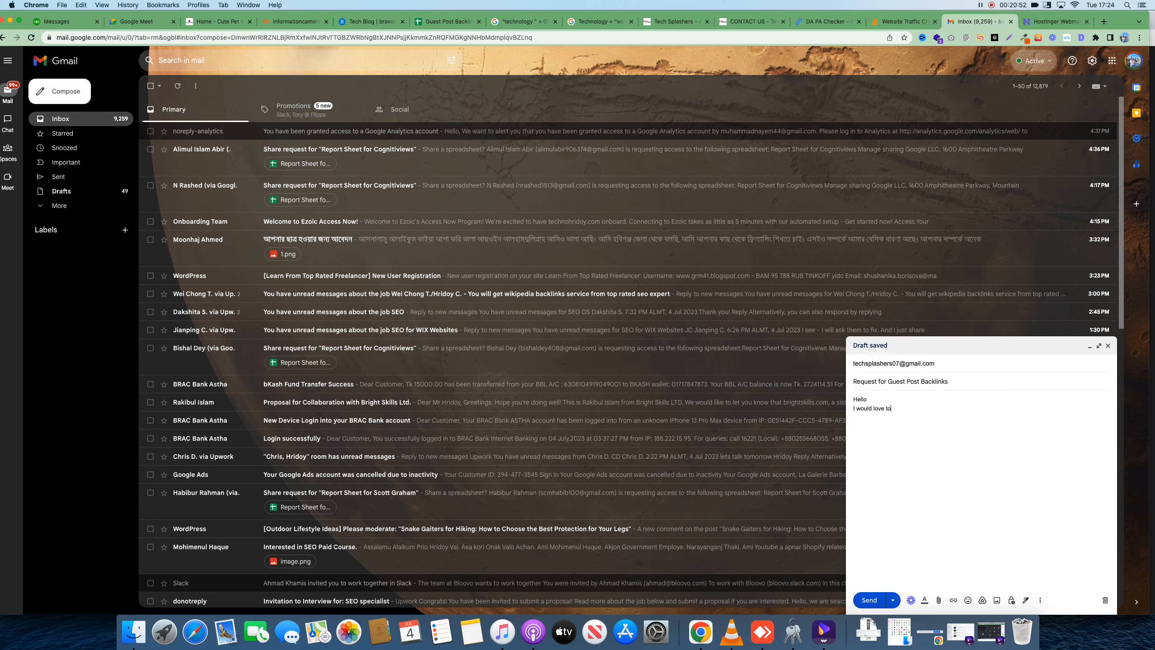
text( colla)
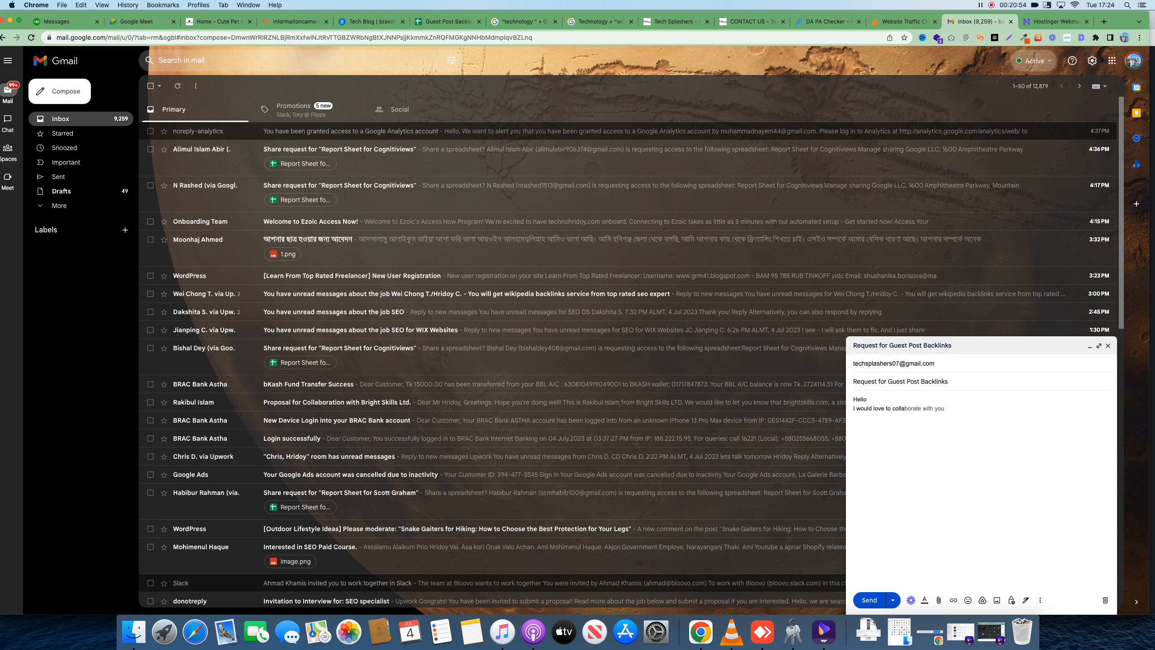
key(Tab)
text(cklinks)
key(BackSpace)
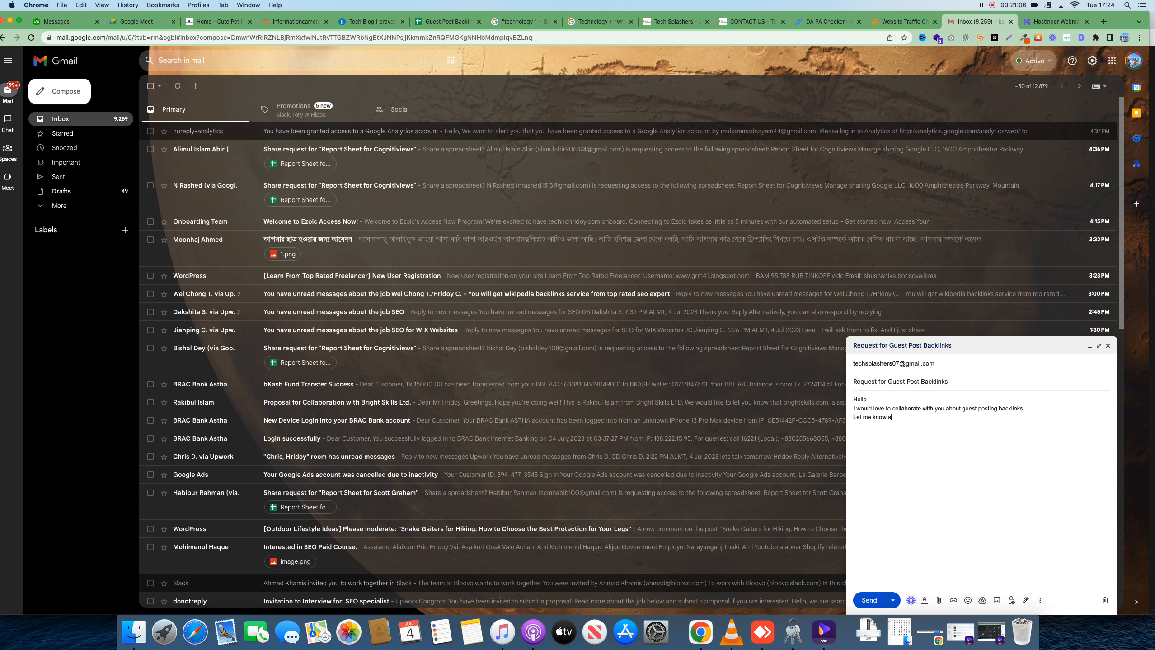
key(BackSpace)
text(your price and reque)
key(BackSpace)
text(i)
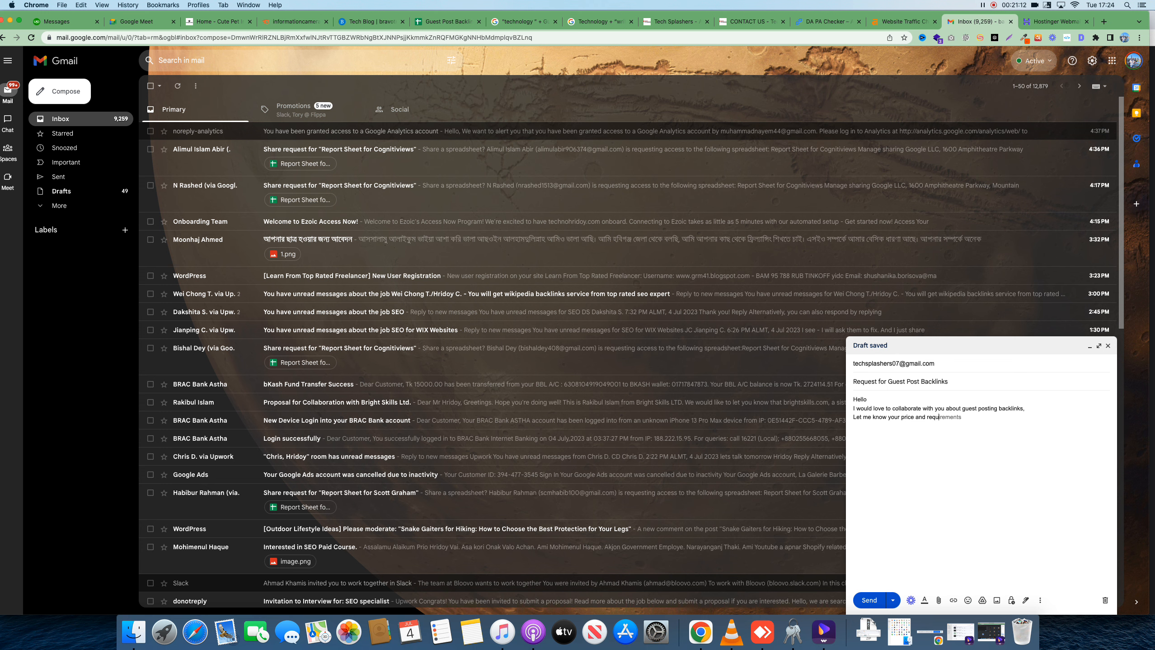
key(Tab)
click(869, 599)
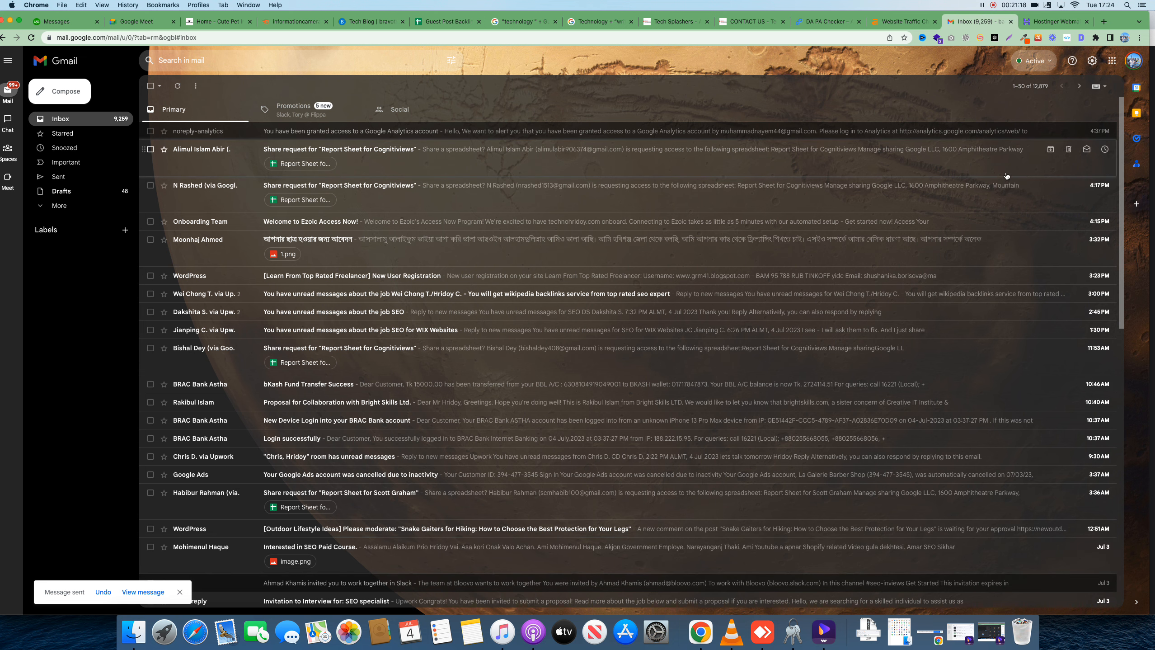
click(447, 21)
Enter a $25 asking price in K8 and the note '700 words content' in L8, widening column L
click(732, 234)
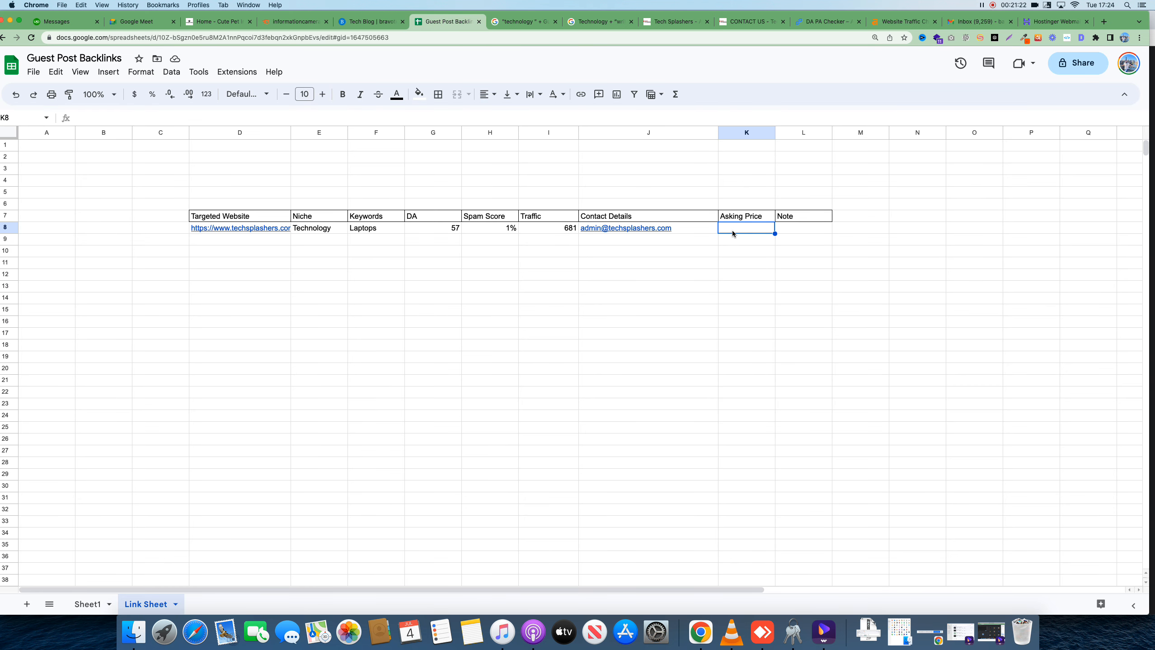
text($26)
key(BackSpace)
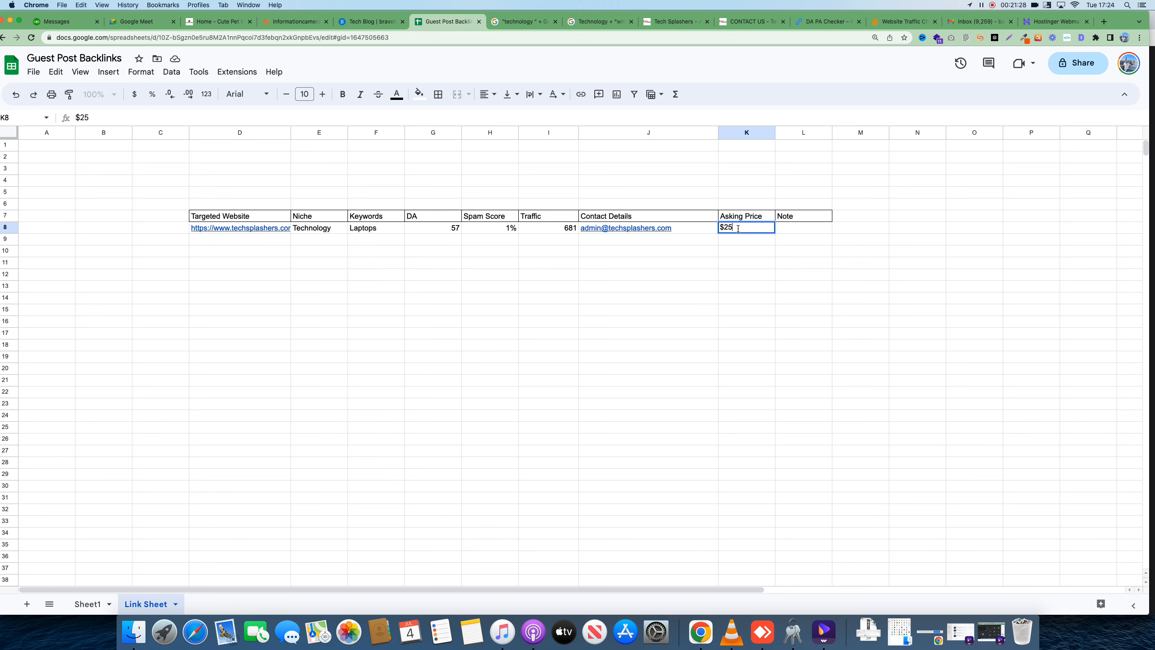
click(773, 313)
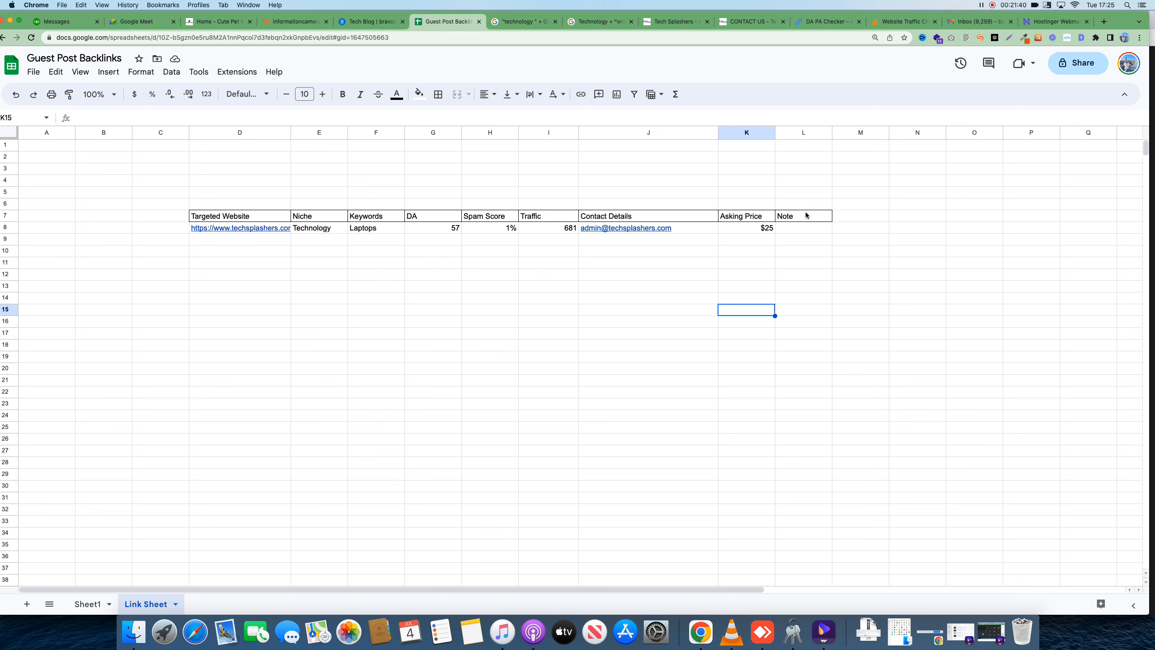
click(800, 226)
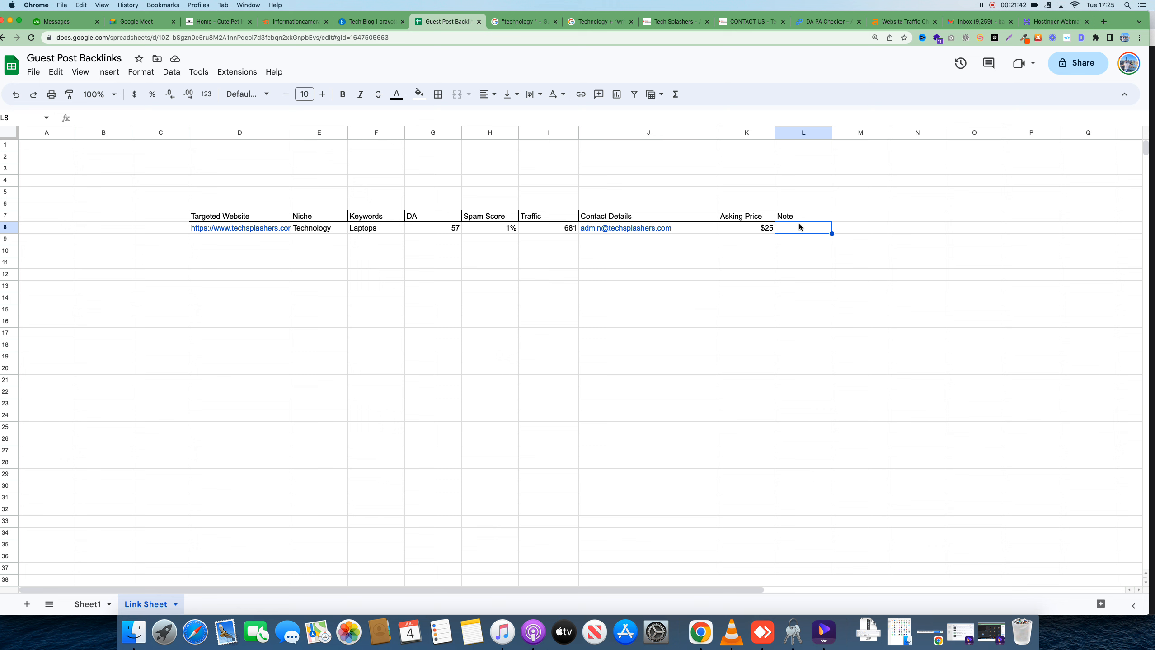
text(700 words )
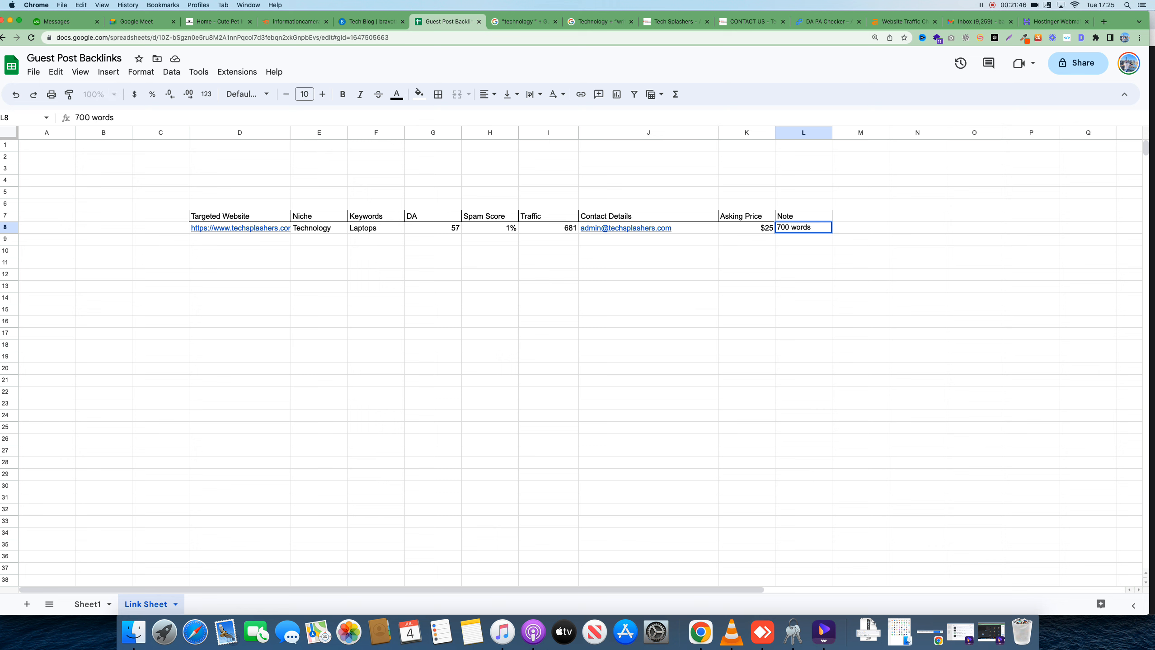
text(content)
click(837, 322)
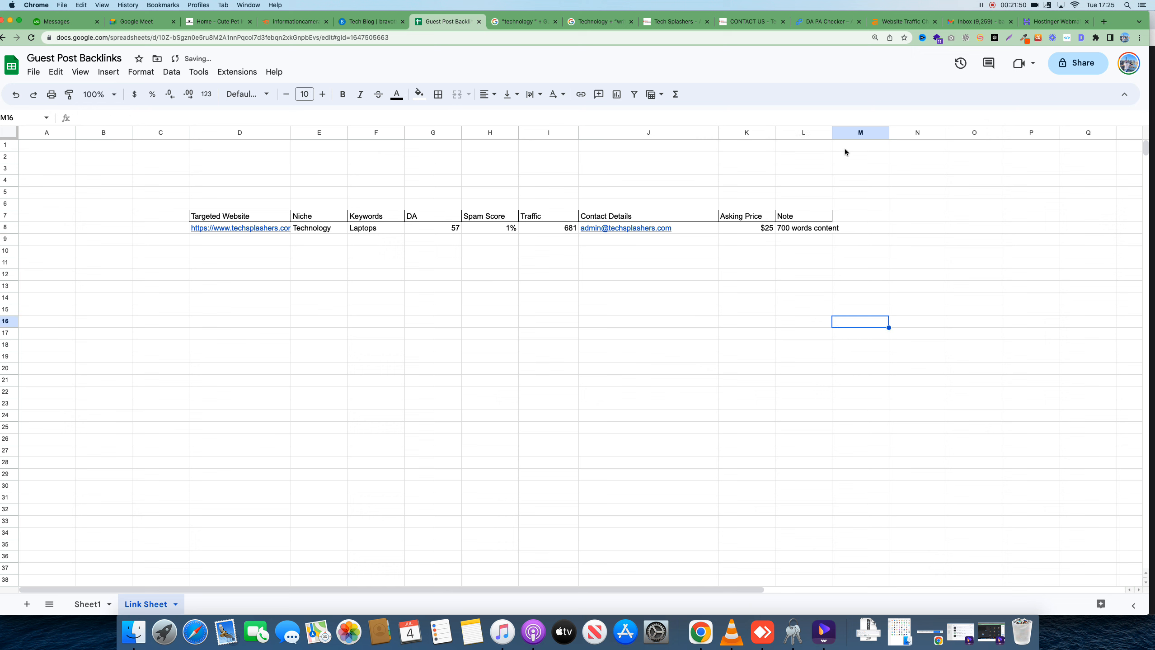
drag(833, 132, 867, 136)
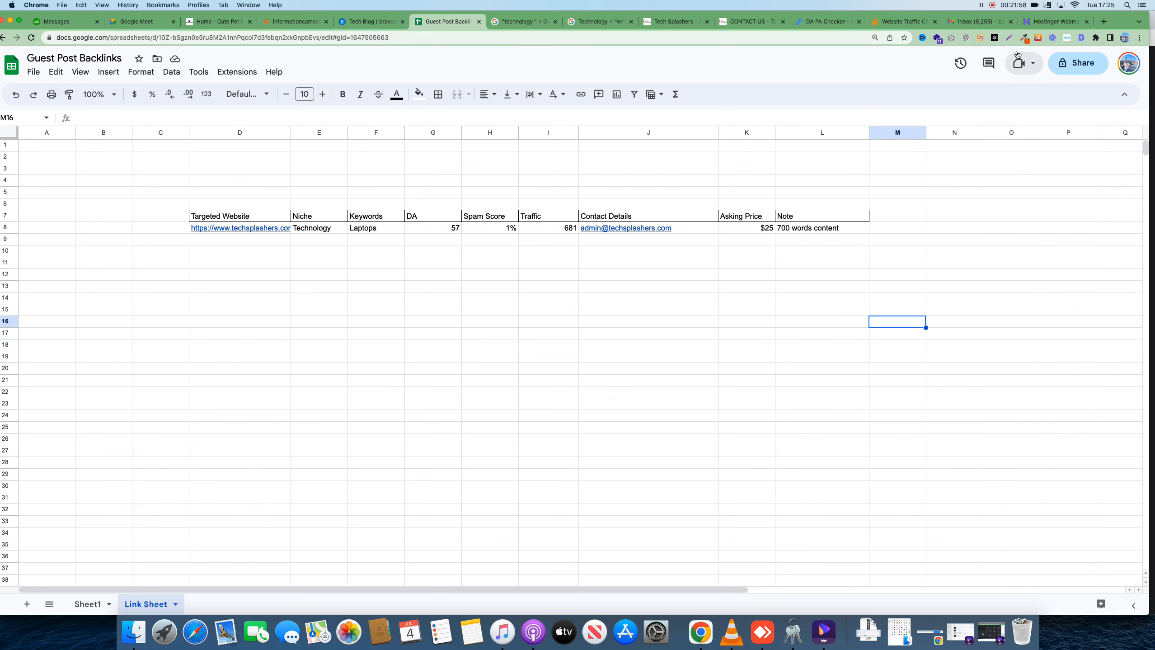
click(1009, 37)
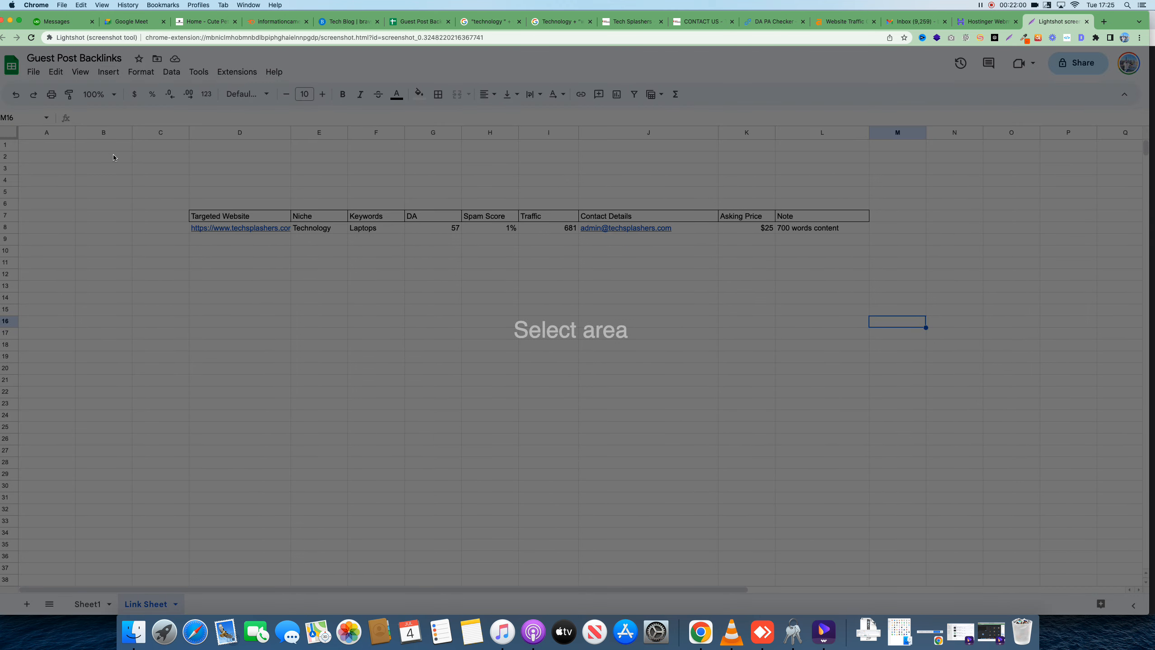
Capture the backlinks table in Lightshot and mark the $25 price and the Laptops keyword in red
drag(119, 153, 919, 345)
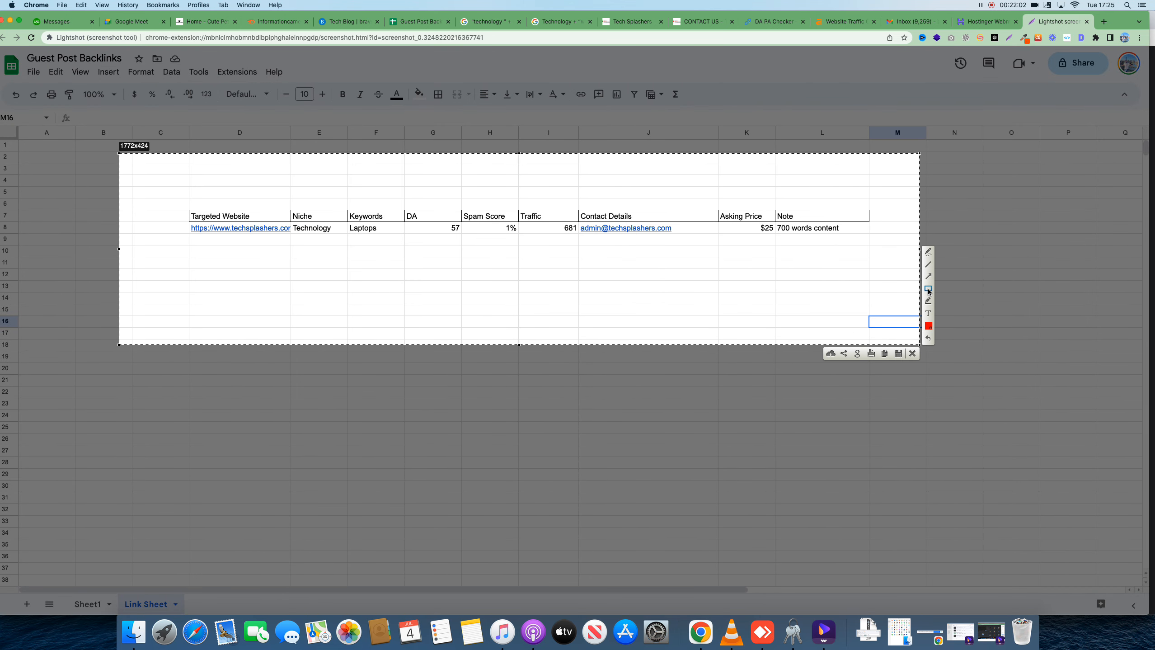
click(928, 289)
drag(752, 223, 779, 233)
mouse_move(348, 226)
mouse_down()
mouse_move(378, 228)
mouse_move(351, 232)
mouse_move(381, 268)
mouse_move(474, 305)
mouse_move(593, 276)
mouse_move(609, 245)
mouse_move(621, 251)
mouse_up()
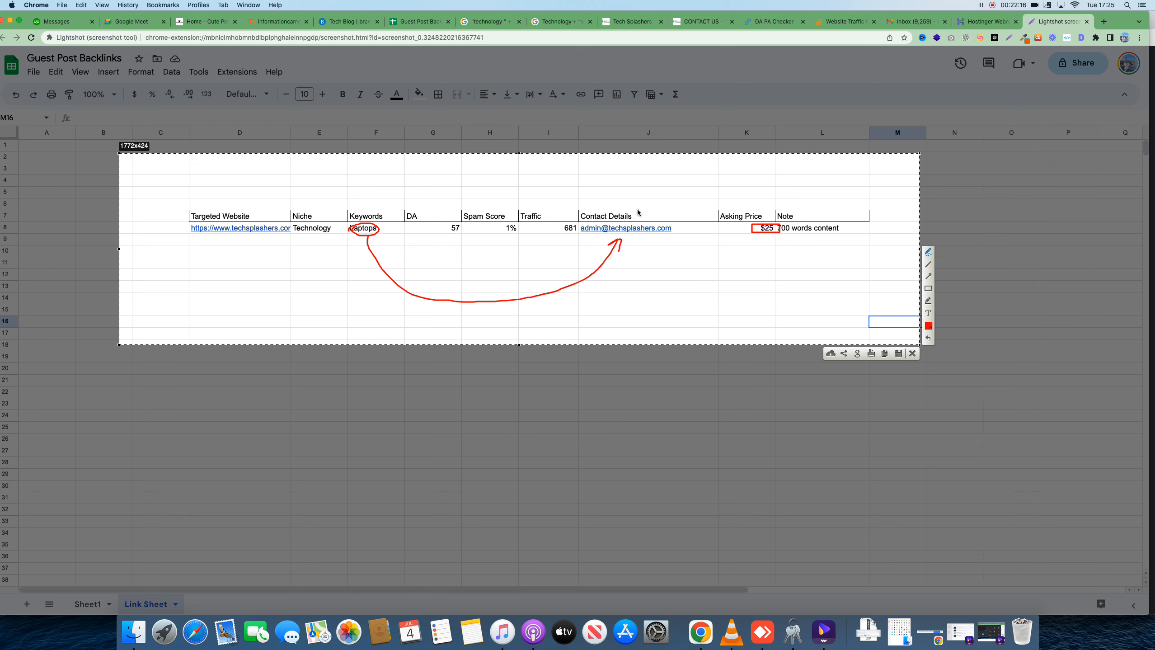
Draw an arrow above Contact Details and handwrite 'push' and 'link check' with a curve back
drag(635, 209, 669, 191)
drag(667, 180, 667, 186)
drag(673, 178, 677, 177)
mouse_move(678, 171)
mouse_down()
mouse_move(701, 172)
mouse_move(715, 270)
mouse_up()
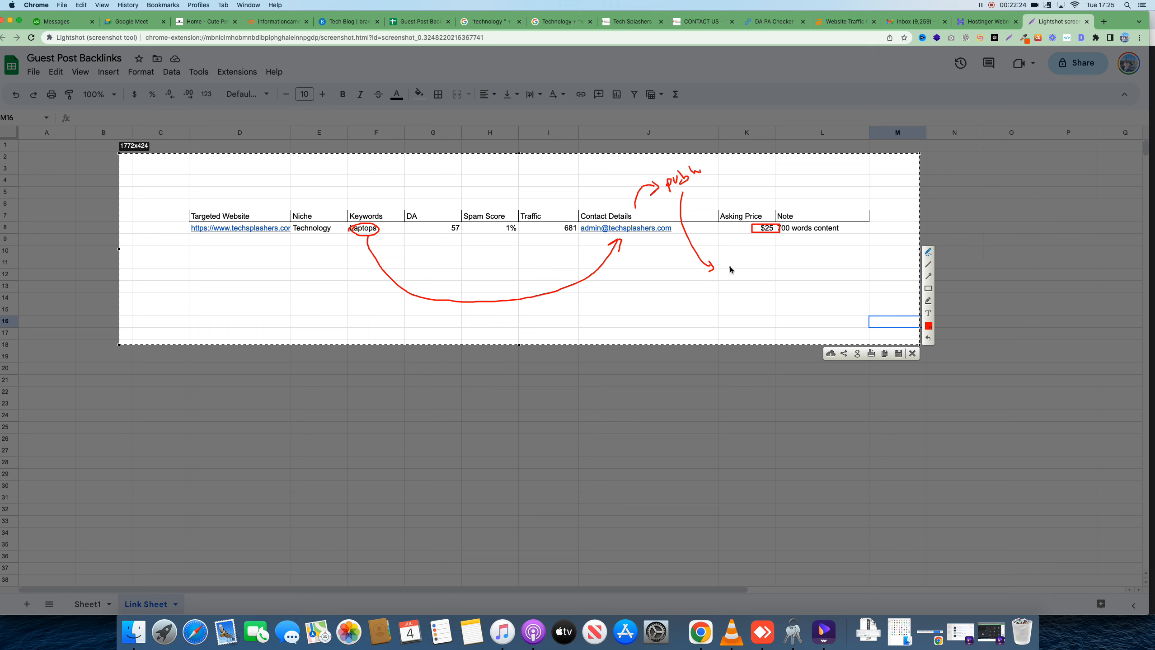
drag(730, 269, 740, 266)
drag(741, 269, 845, 254)
drag(779, 278, 631, 310)
Add a box labelled 'approved', write '3rd', and write a '1st – 2nd – 3rd' sequence above the table
mouse_move(548, 292)
mouse_down()
mouse_move(545, 326)
mouse_move(585, 301)
mouse_move(545, 288)
mouse_move(609, 282)
mouse_up()
drag(610, 284, 615, 277)
drag(617, 285, 665, 262)
drag(596, 300, 666, 267)
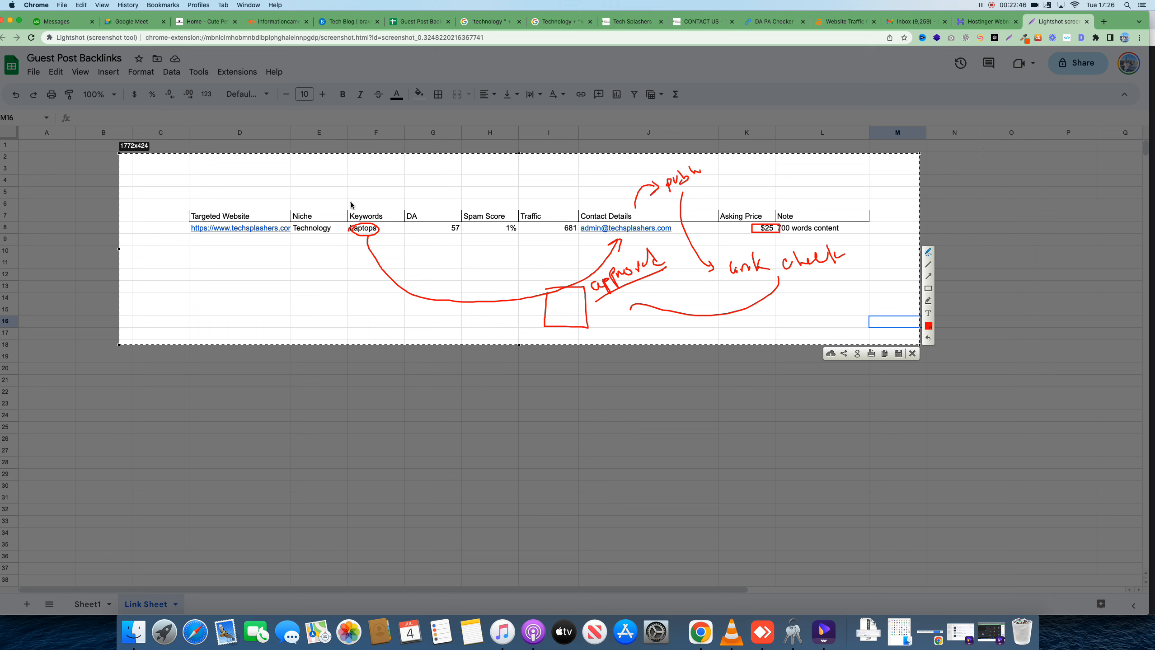
mouse_move(234, 275)
mouse_down()
mouse_move(241, 296)
mouse_move(276, 262)
mouse_up()
mouse_move(220, 164)
mouse_down()
mouse_move(222, 180)
mouse_move(247, 188)
mouse_move(291, 175)
mouse_move(431, 178)
mouse_up()
mouse_move(755, 226)
mouse_down()
mouse_move(780, 227)
mouse_move(756, 232)
mouse_up()
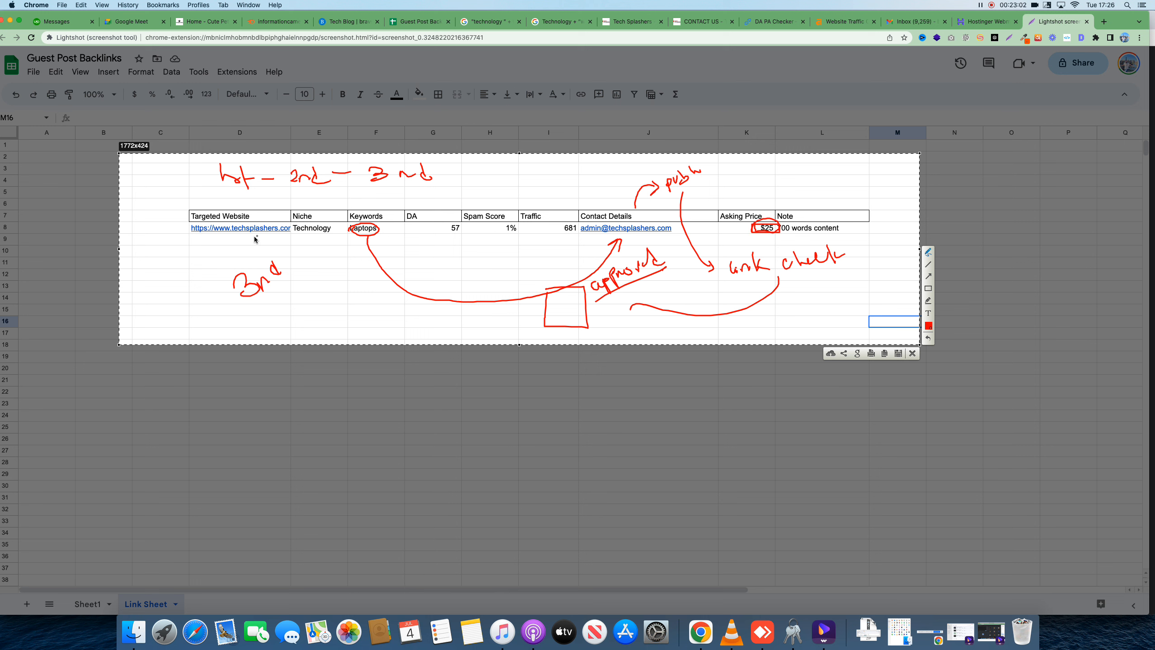
Circle the Targeted Website header and add numbers, arrows and curves across the 1st–2nd–3rd sequence
drag(251, 227, 186, 194)
drag(191, 180, 192, 186)
drag(192, 180, 197, 177)
mouse_move(200, 171)
mouse_down()
mouse_move(204, 180)
mouse_move(215, 168)
mouse_move(183, 181)
mouse_move(155, 175)
mouse_up()
mouse_move(156, 175)
mouse_down()
mouse_move(164, 168)
mouse_move(136, 229)
mouse_move(159, 220)
mouse_move(162, 200)
mouse_move(171, 210)
mouse_move(154, 235)
mouse_move(171, 199)
mouse_up()
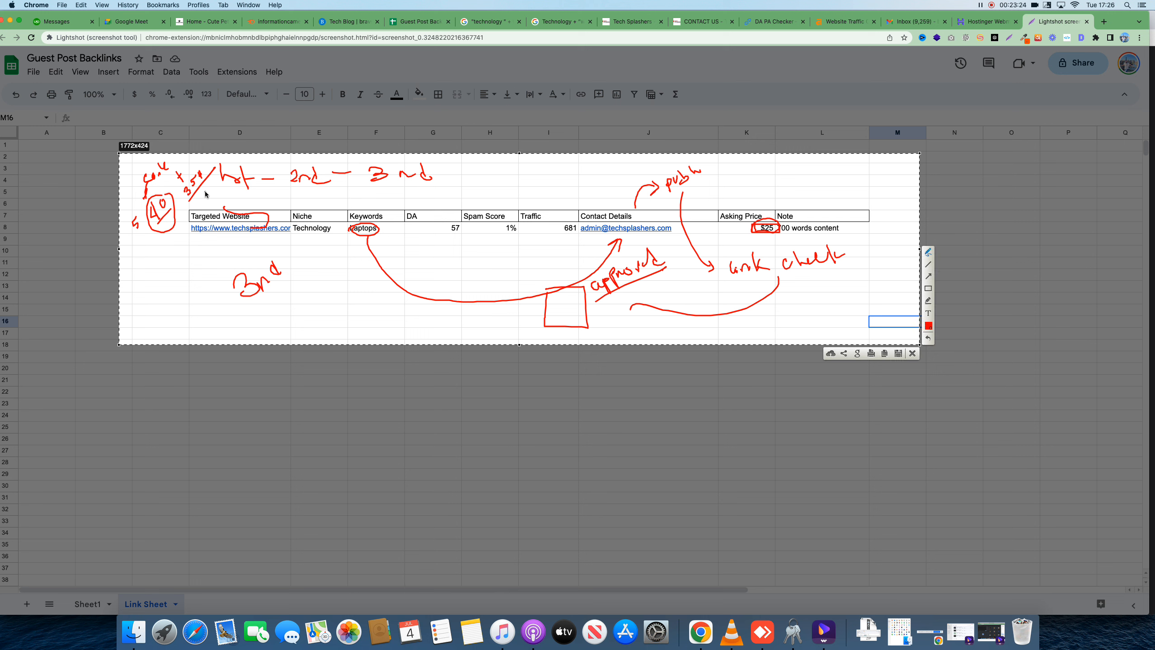
click(274, 188)
mouse_move(293, 203)
mouse_down()
mouse_move(412, 195)
mouse_move(468, 161)
mouse_move(478, 200)
mouse_move(501, 172)
mouse_move(430, 191)
mouse_move(278, 202)
mouse_move(202, 193)
mouse_up()
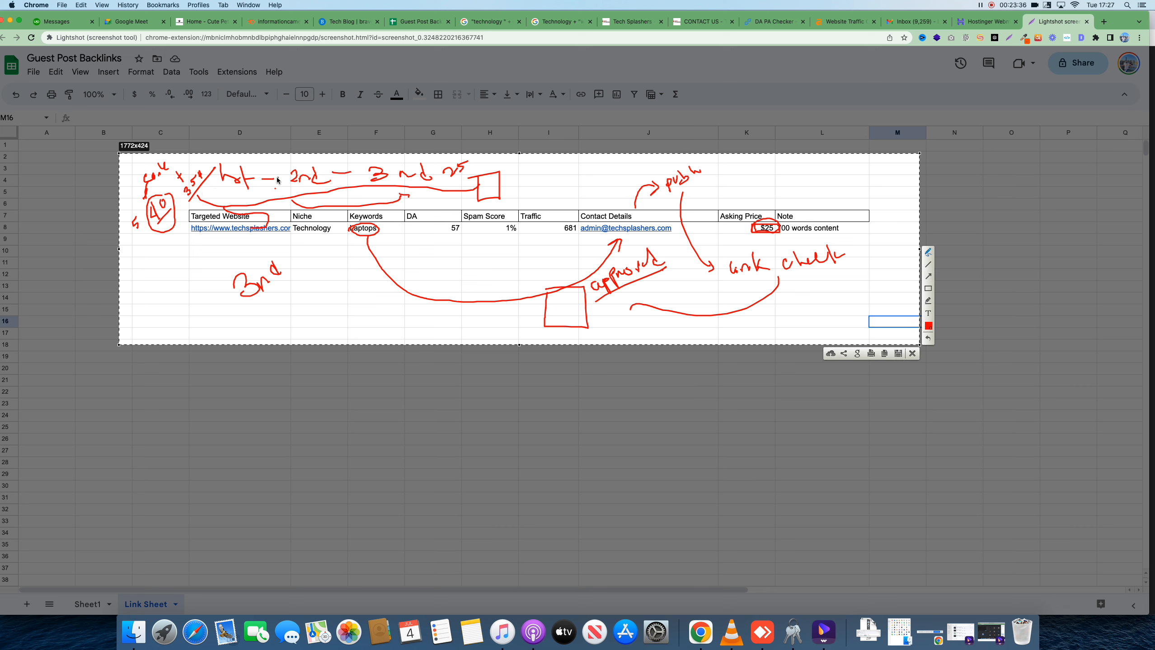
click(314, 188)
drag(304, 168, 304, 186)
drag(212, 199, 242, 187)
mouse_move(266, 201)
mouse_down()
mouse_move(400, 196)
mouse_move(409, 186)
mouse_up()
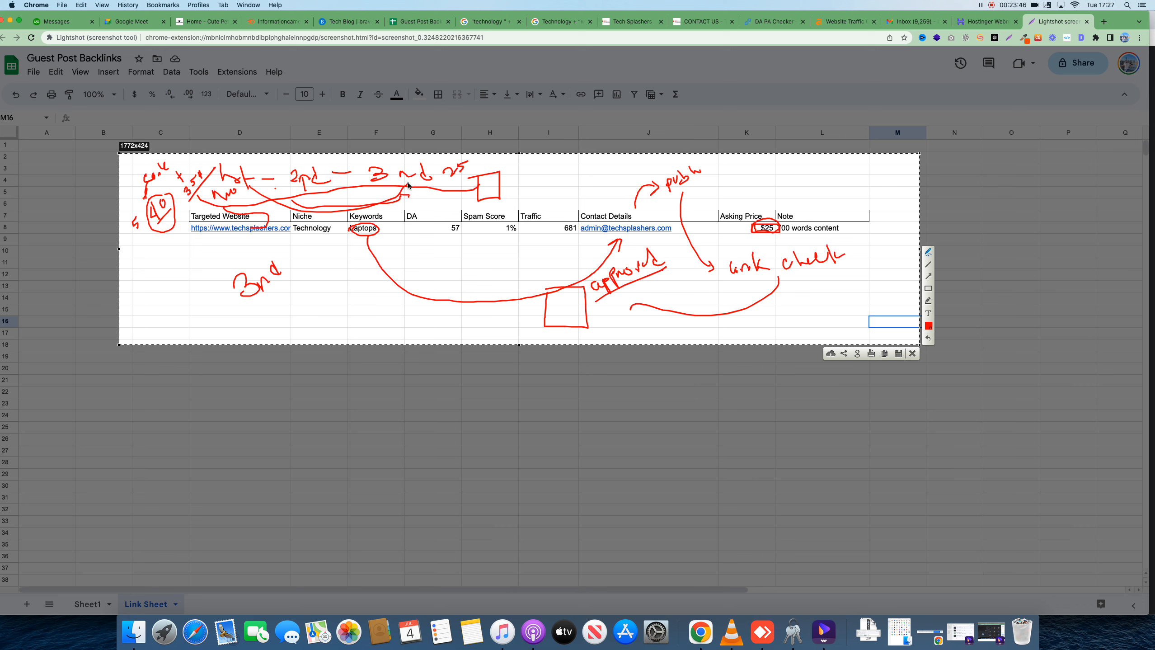
mouse_move(243, 167)
mouse_down()
mouse_move(407, 183)
mouse_move(223, 177)
mouse_up()
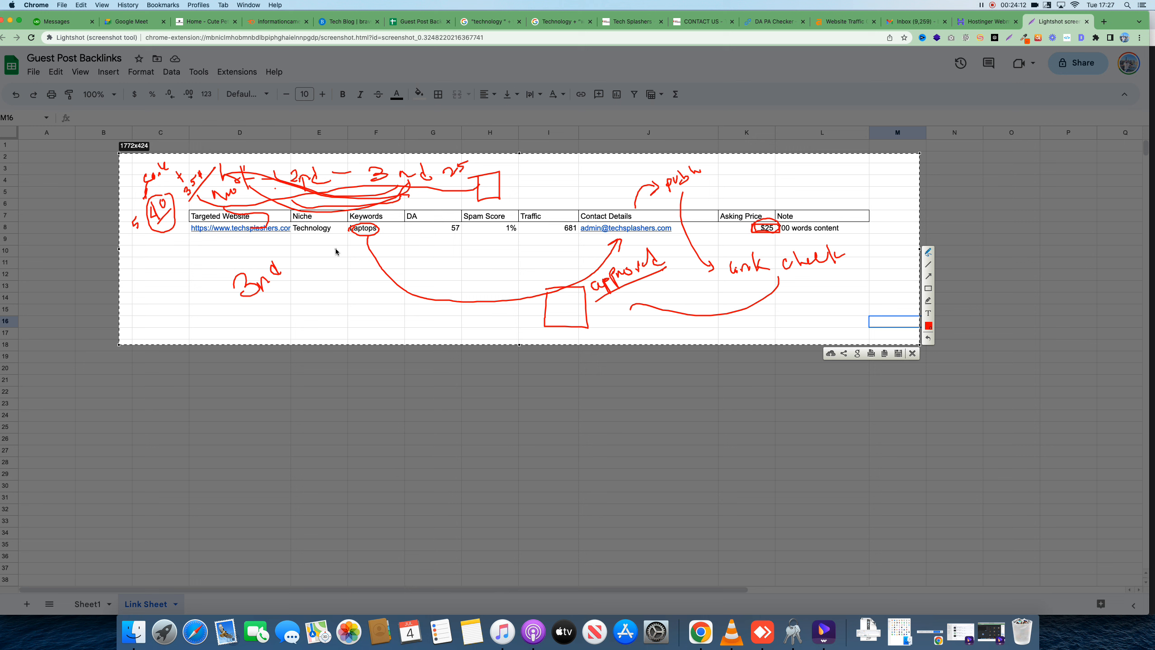
Circle FB below the table, add a stroke by '3rd', and draw a line with a 'Guest post' note
mouse_move(291, 287)
mouse_down()
mouse_move(300, 317)
mouse_move(297, 282)
mouse_move(320, 312)
mouse_up()
mouse_move(319, 269)
mouse_down()
mouse_move(370, 300)
mouse_move(412, 266)
mouse_up()
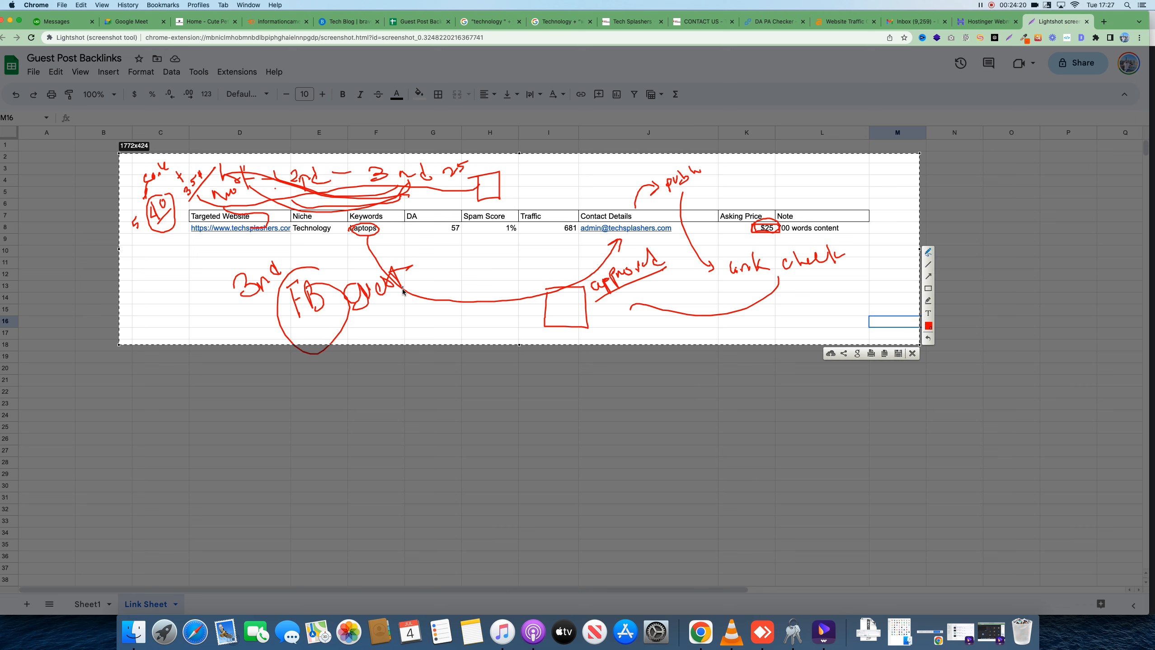
mouse_move(351, 322)
mouse_down()
mouse_move(427, 296)
mouse_move(460, 301)
mouse_up()
drag(488, 266, 503, 272)
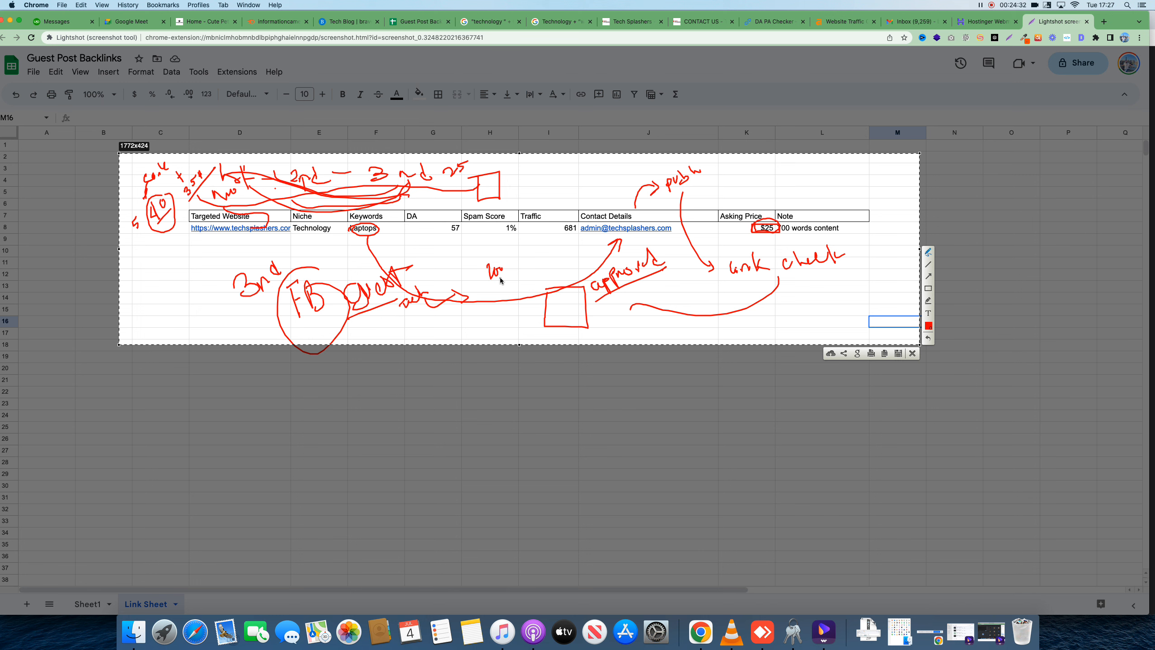
Close the screenshot, return to the Meet call, and admit all five waiting people
click(912, 353)
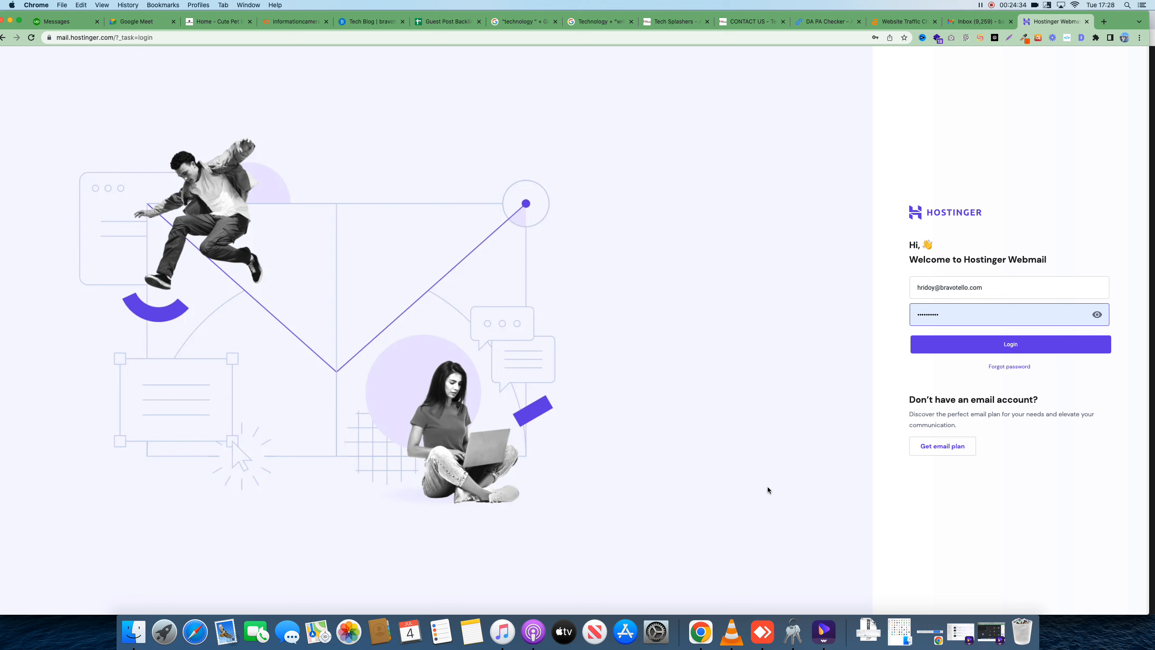
right_click(702, 632)
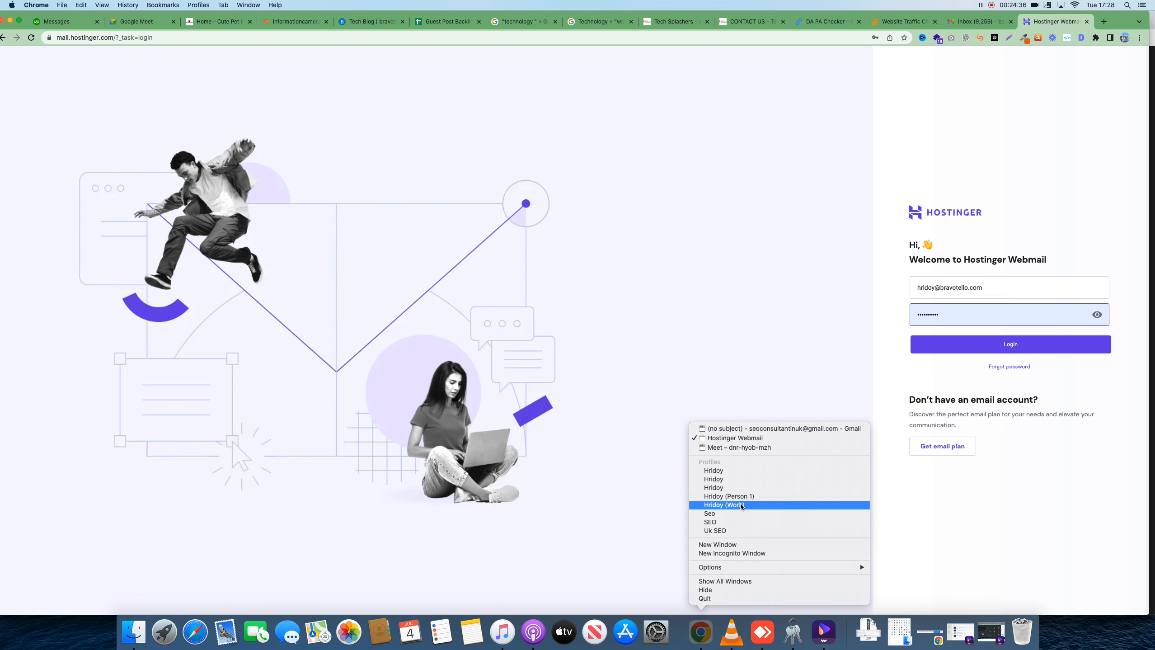
click(743, 505)
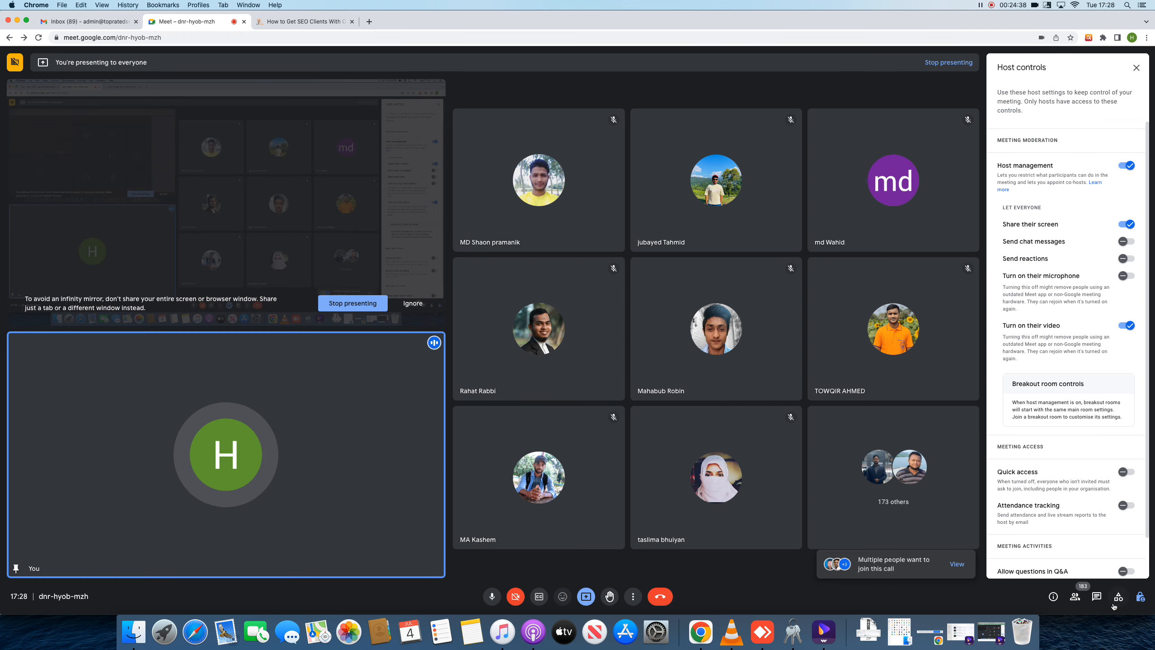
click(956, 565)
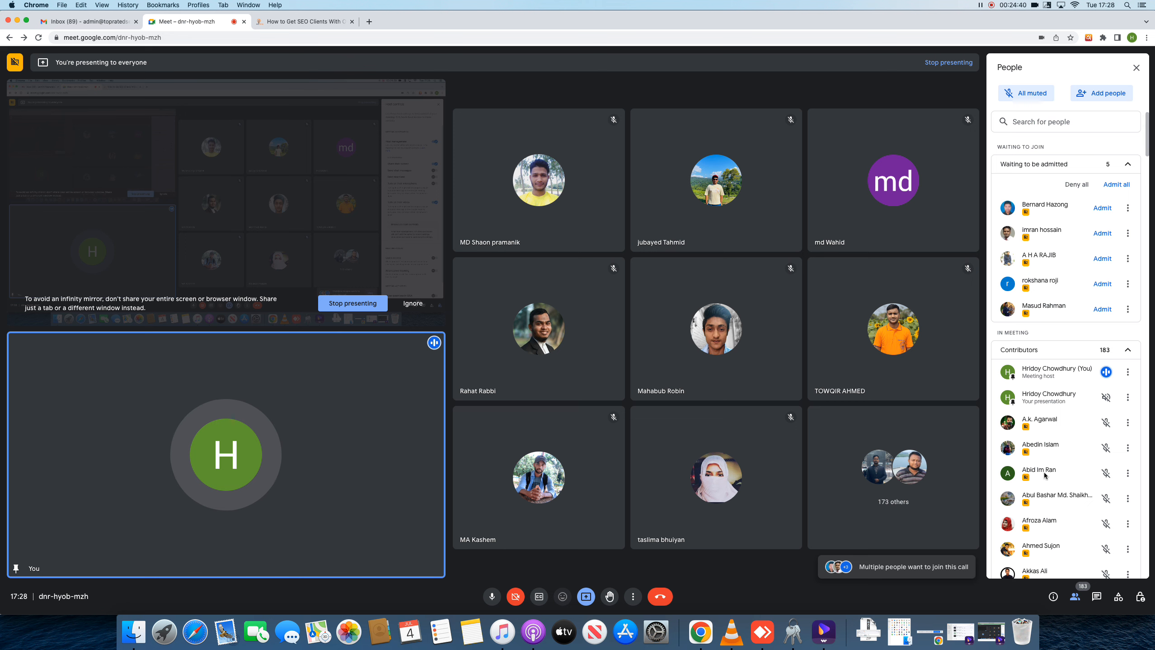
click(1116, 185)
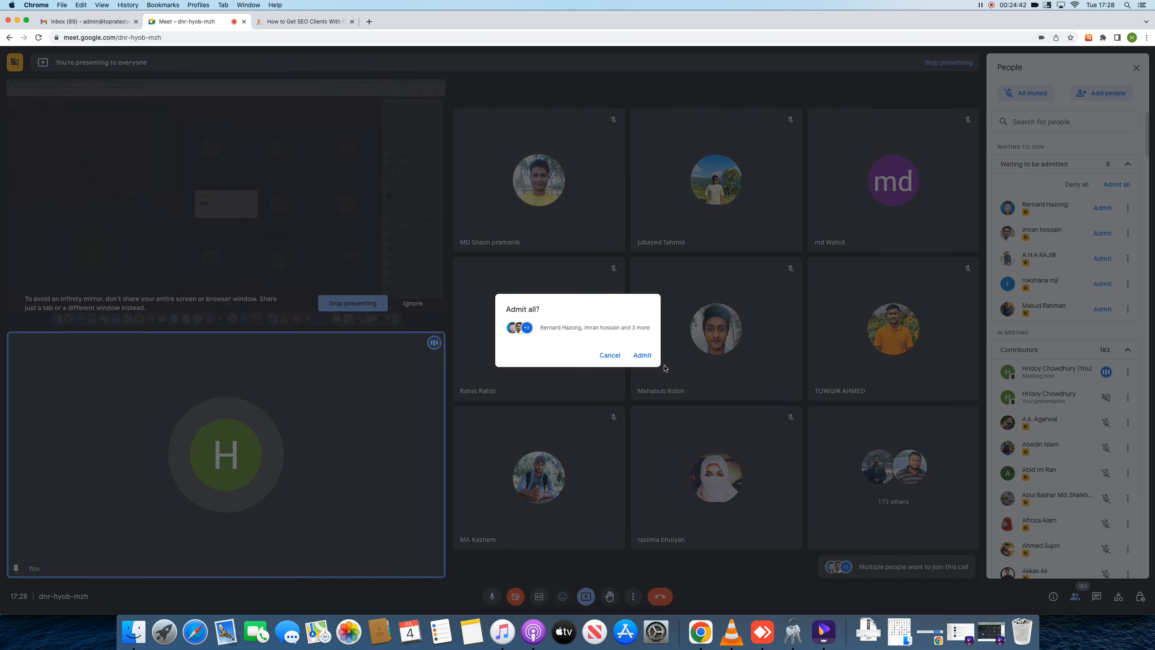
click(642, 354)
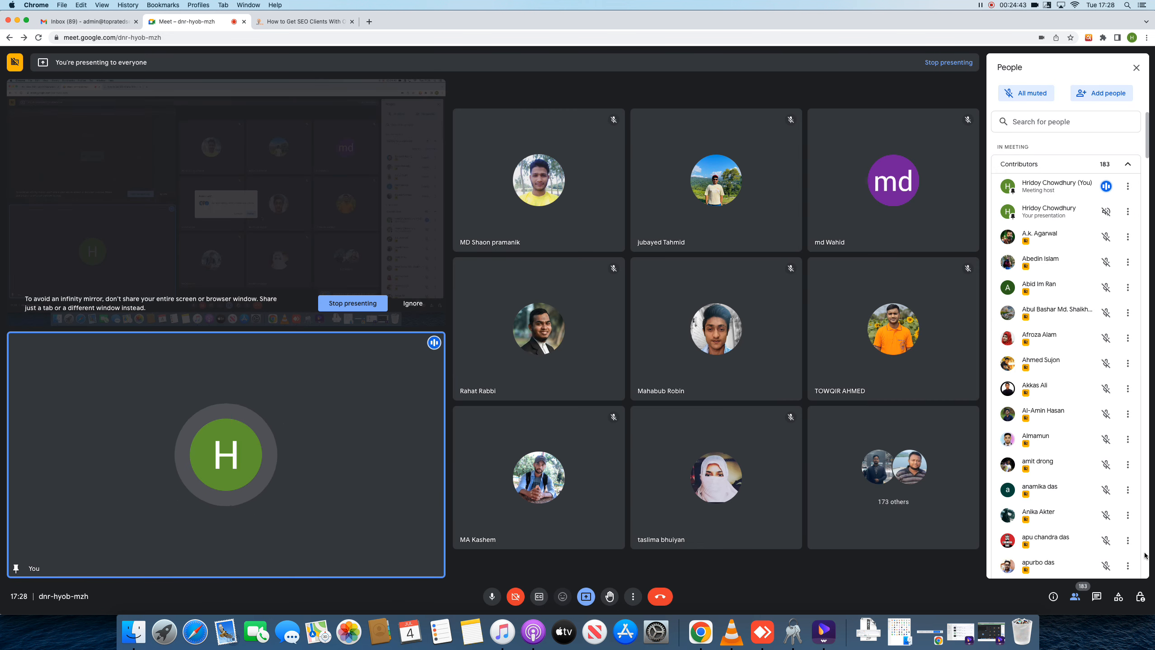
Open the in-call chat and turn 'Let everyone send messages' on, then off again
click(1096, 596)
click(1129, 97)
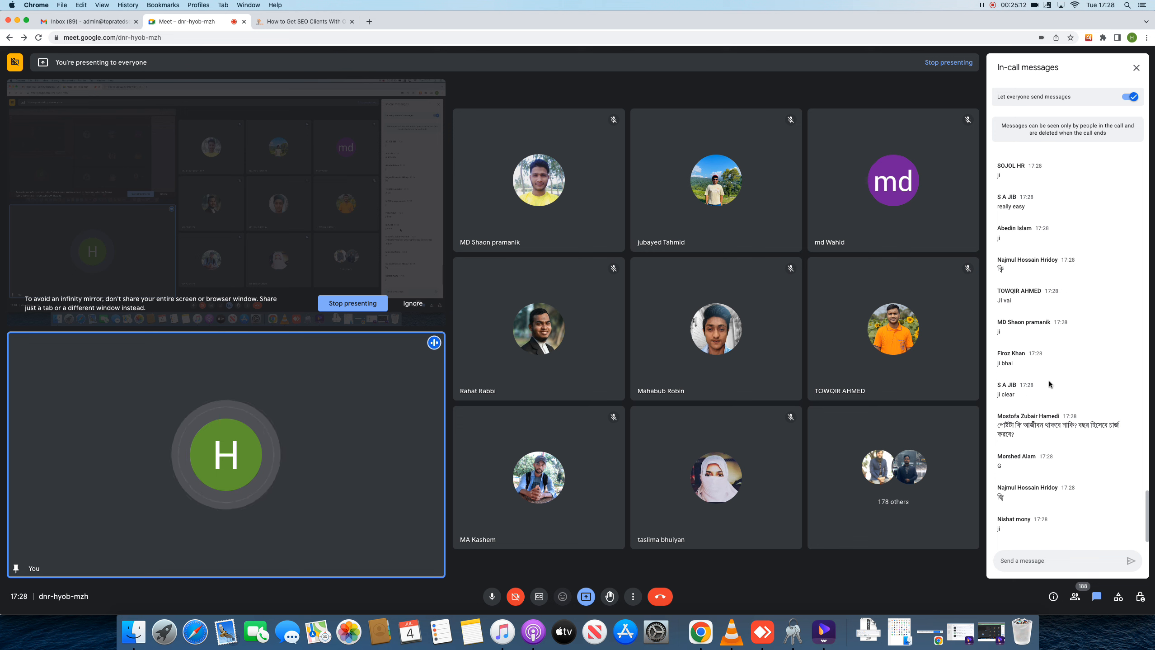
click(1130, 96)
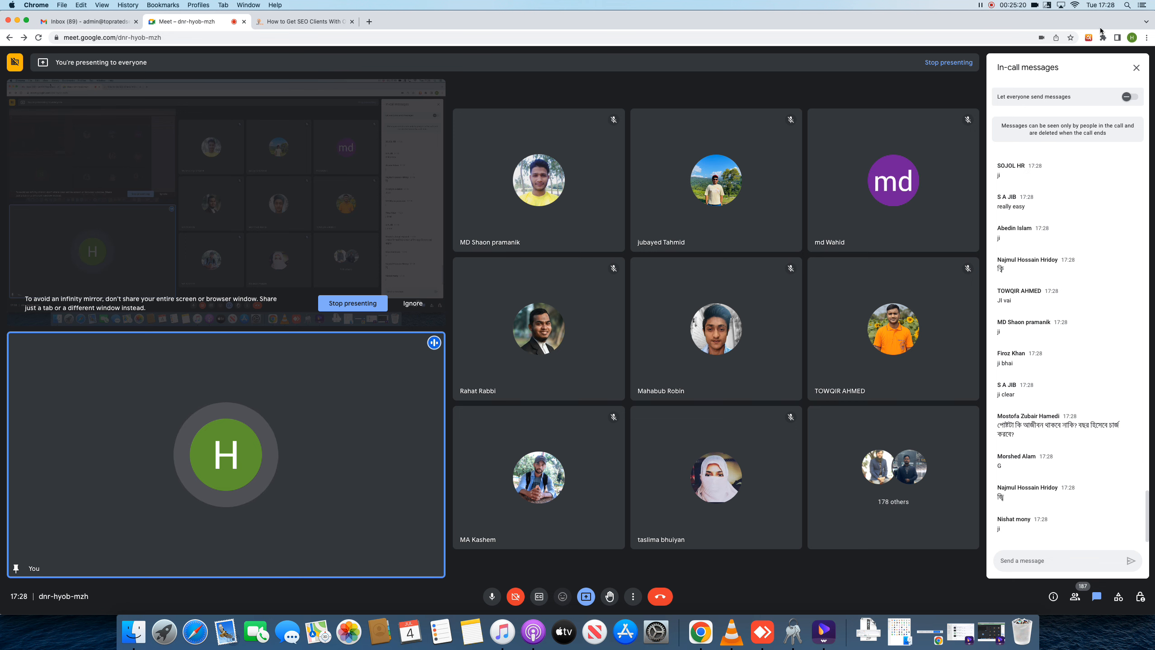
Open the Tech Splashers article 'The Best Gaming Laptops Under $400 In 2022' and highlight 'gaming laptop'
click(17, 20)
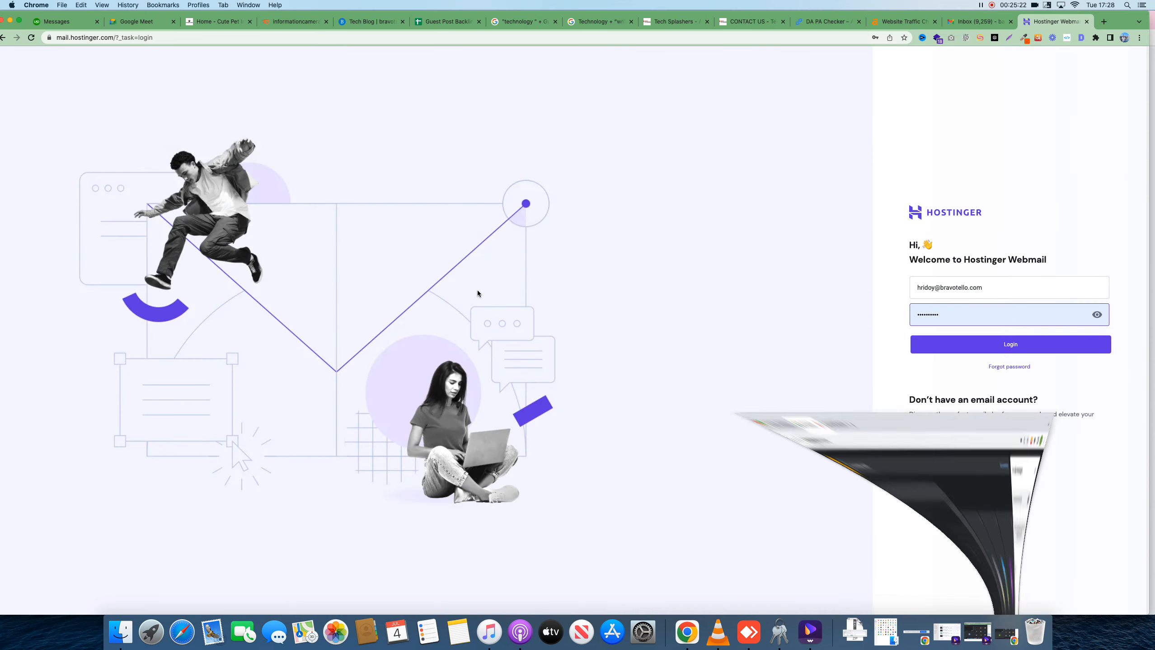
click(731, 25)
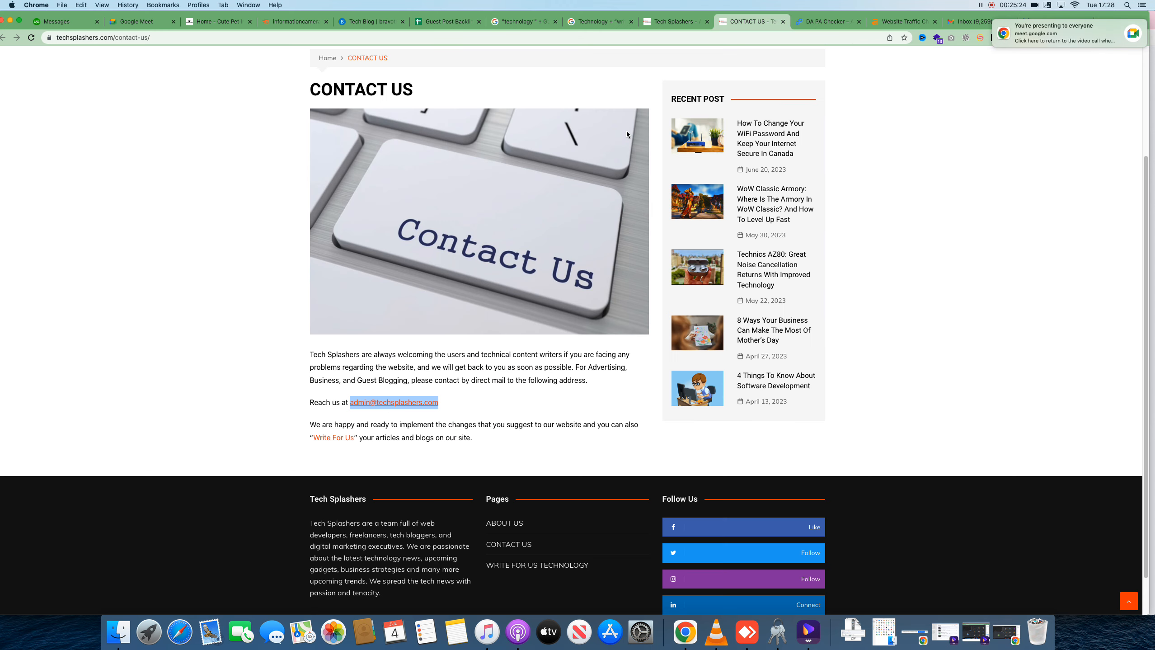
scroll(318, 61, up, 3)
click(319, 57)
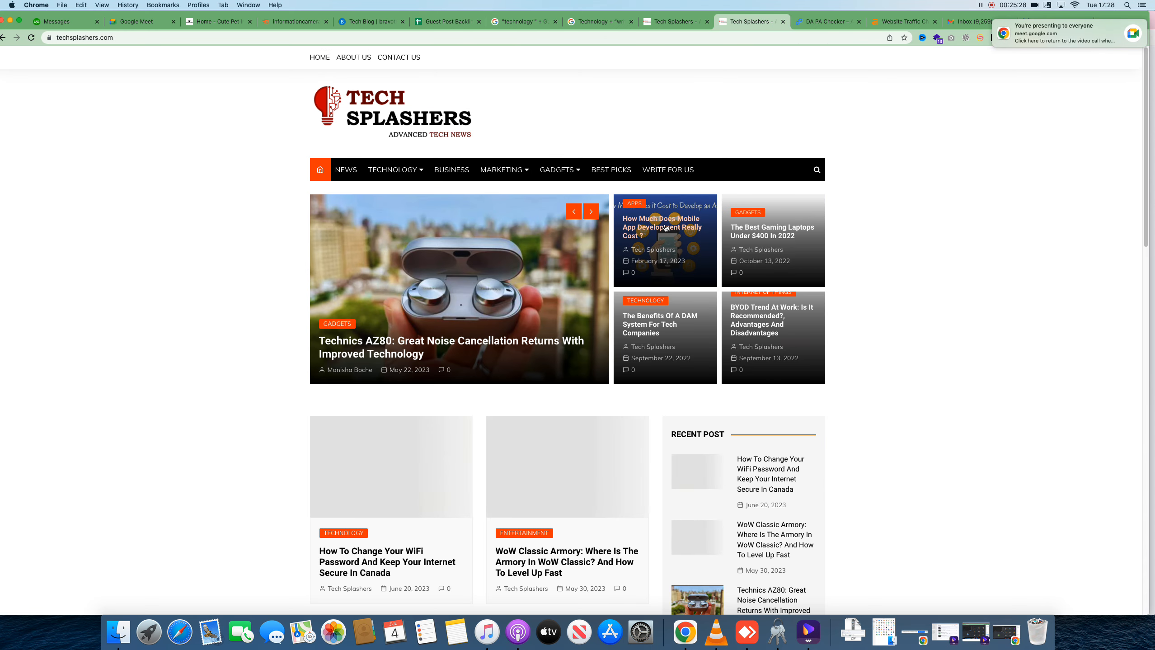
click(759, 237)
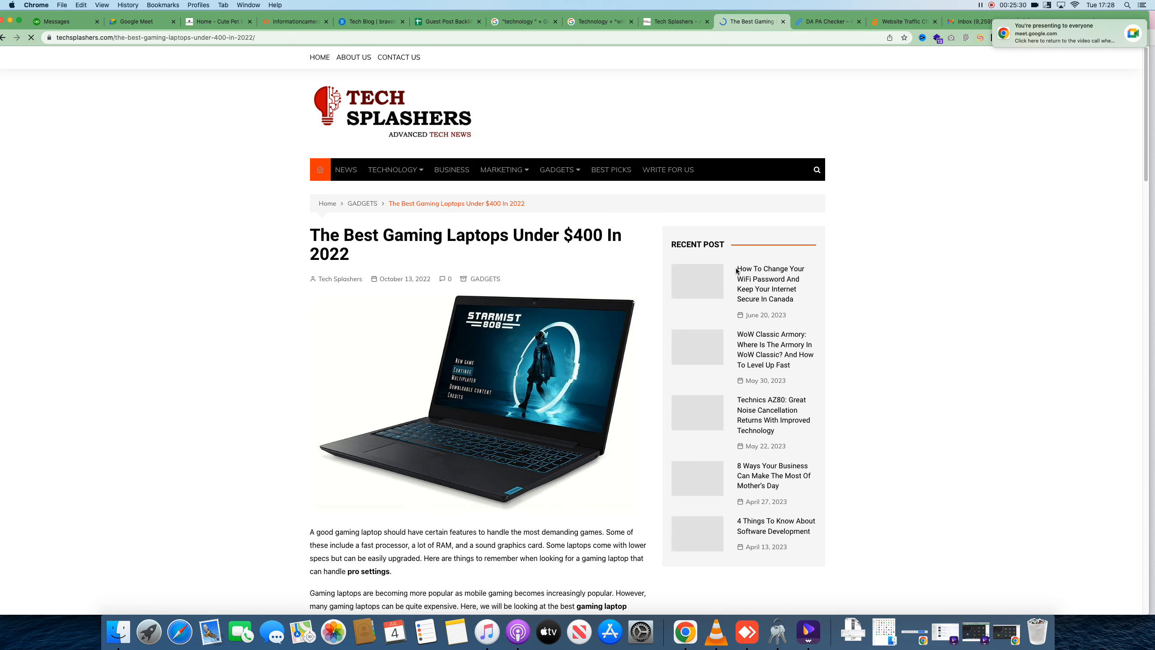
scroll(500, 315, down, 5)
scroll(500, 315, down, 5)
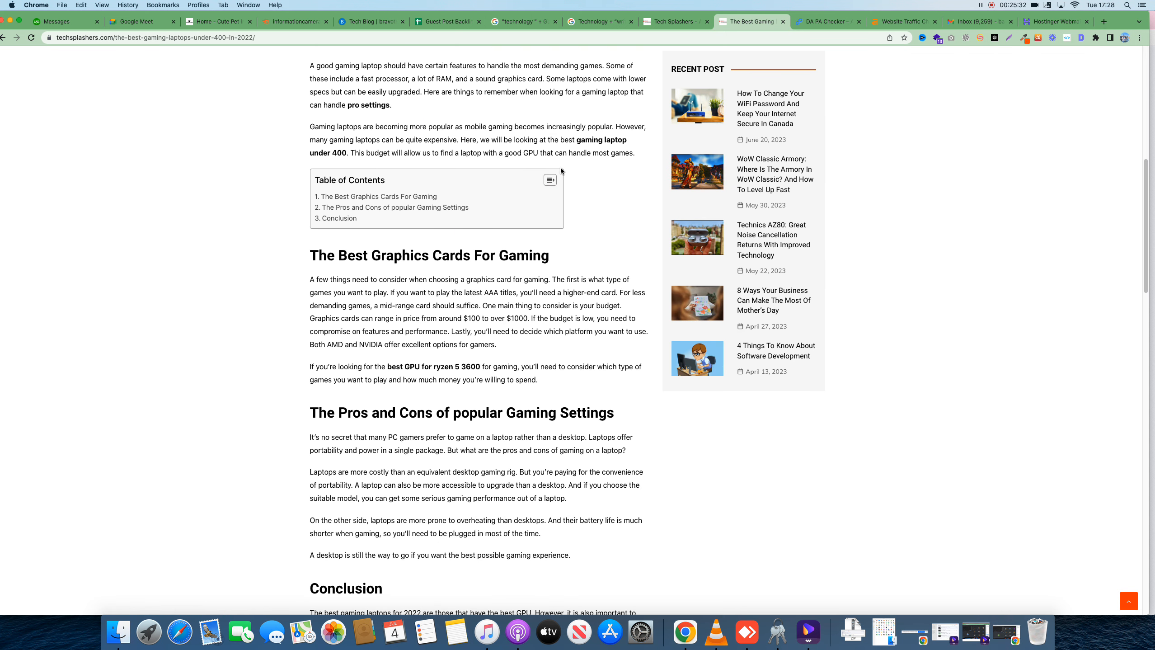
drag(576, 139, 628, 143)
right_click(696, 642)
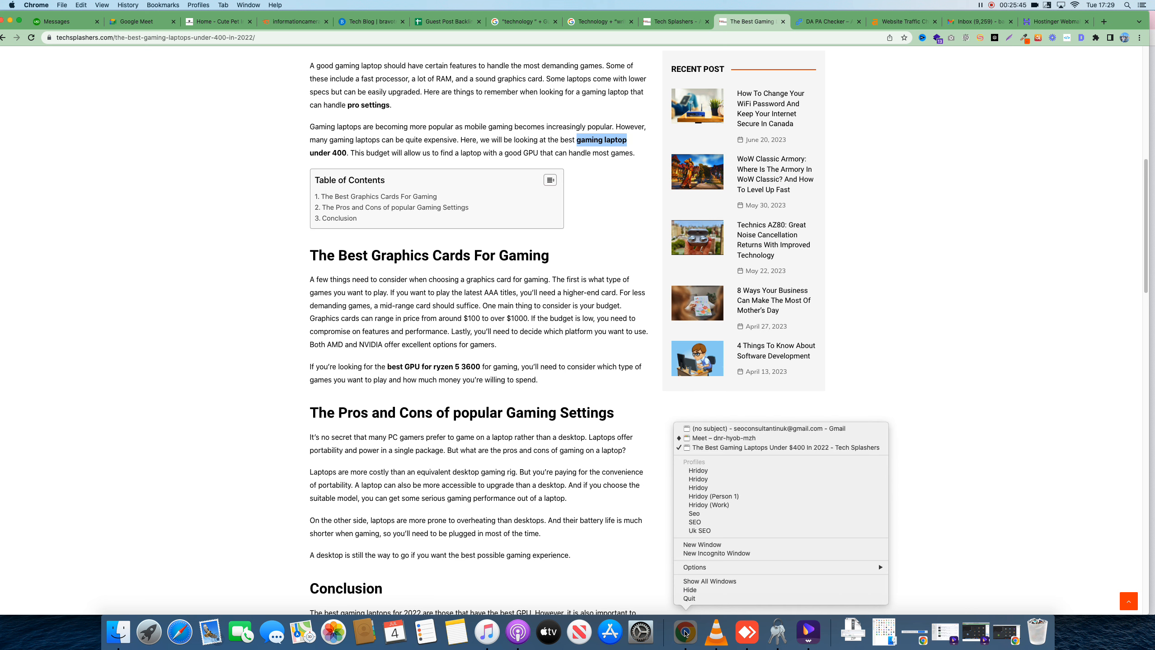
Minimize the Meet call window and start a Lightshot capture of the BravoTello homepage
click(724, 504)
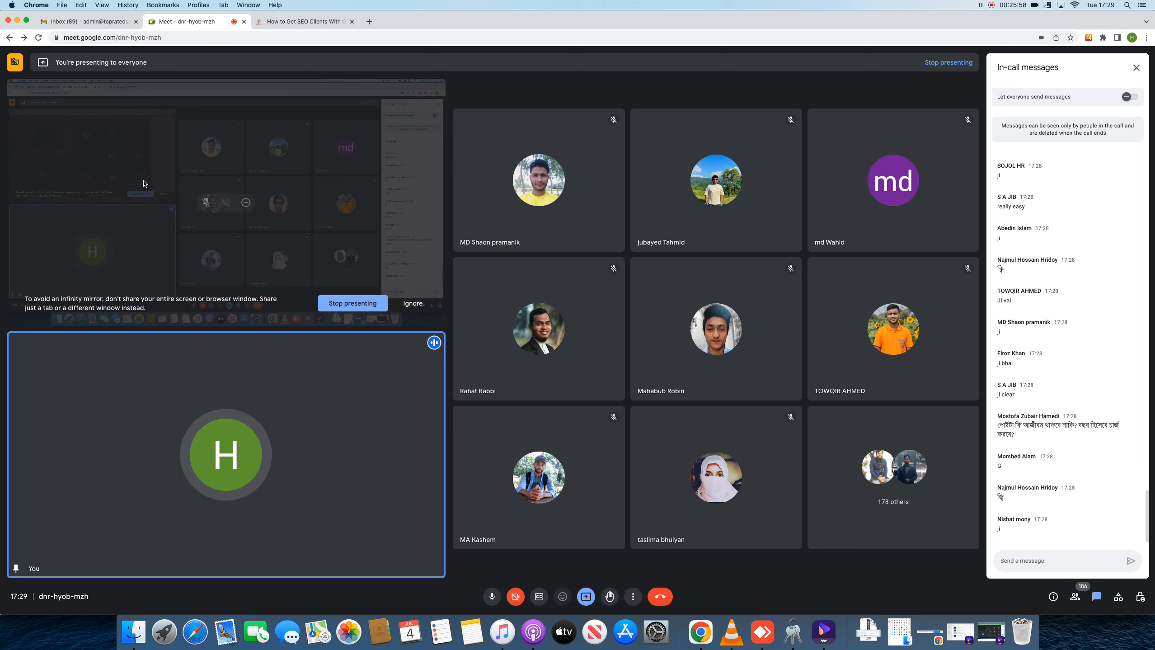
click(17, 21)
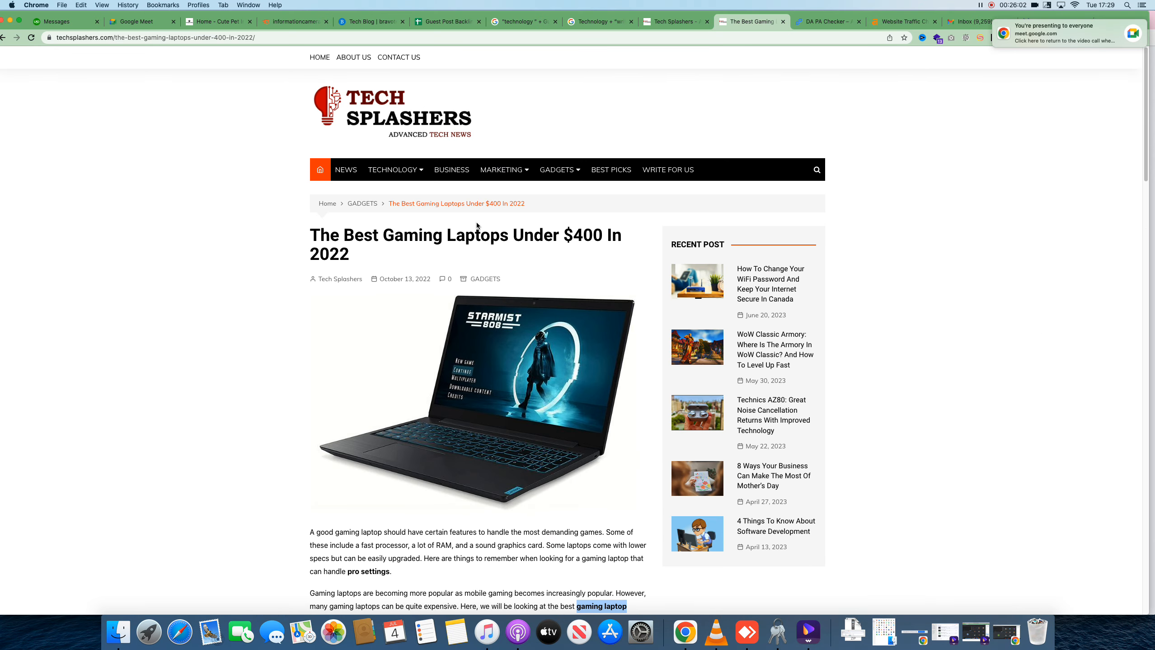
click(371, 21)
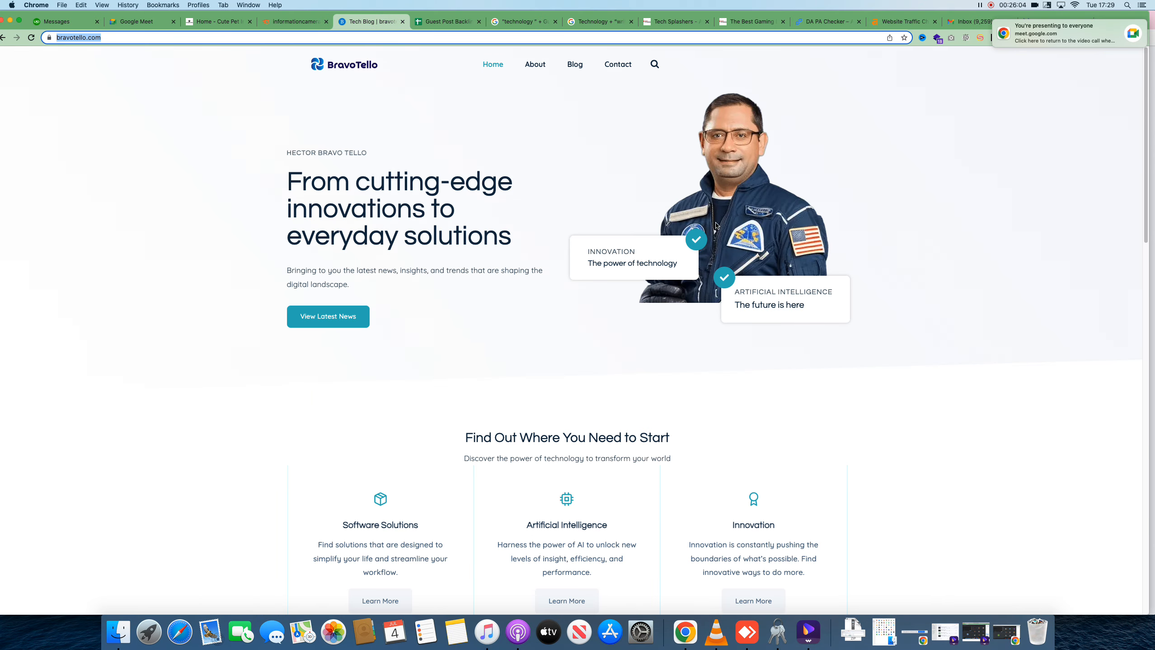
click(986, 131)
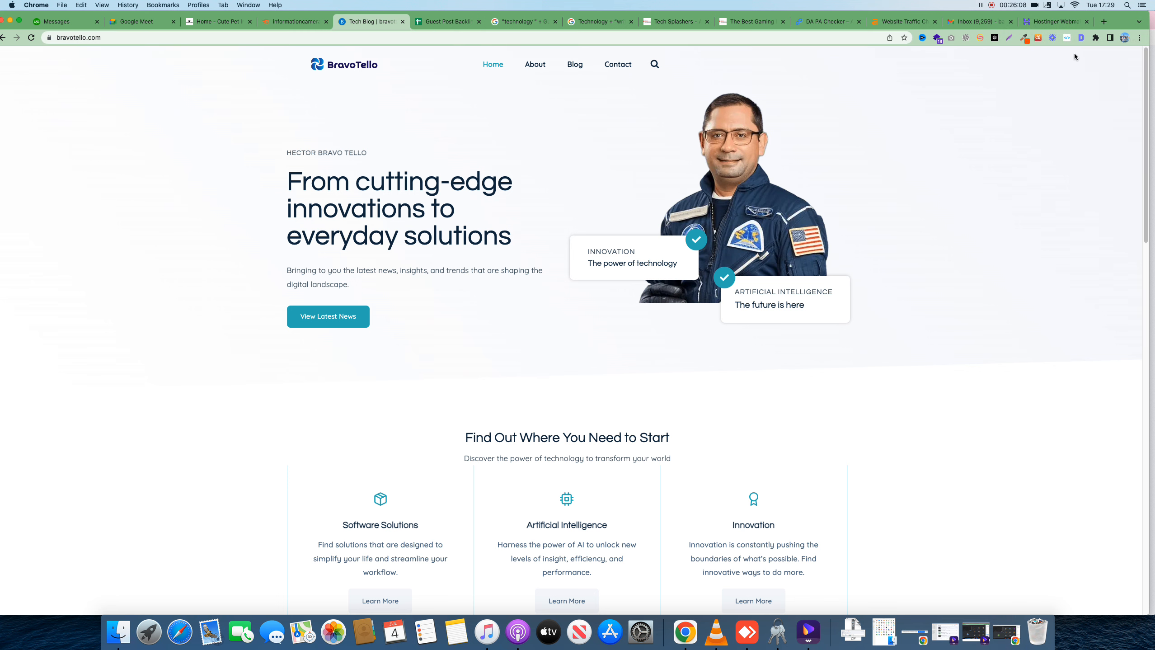
click(1011, 38)
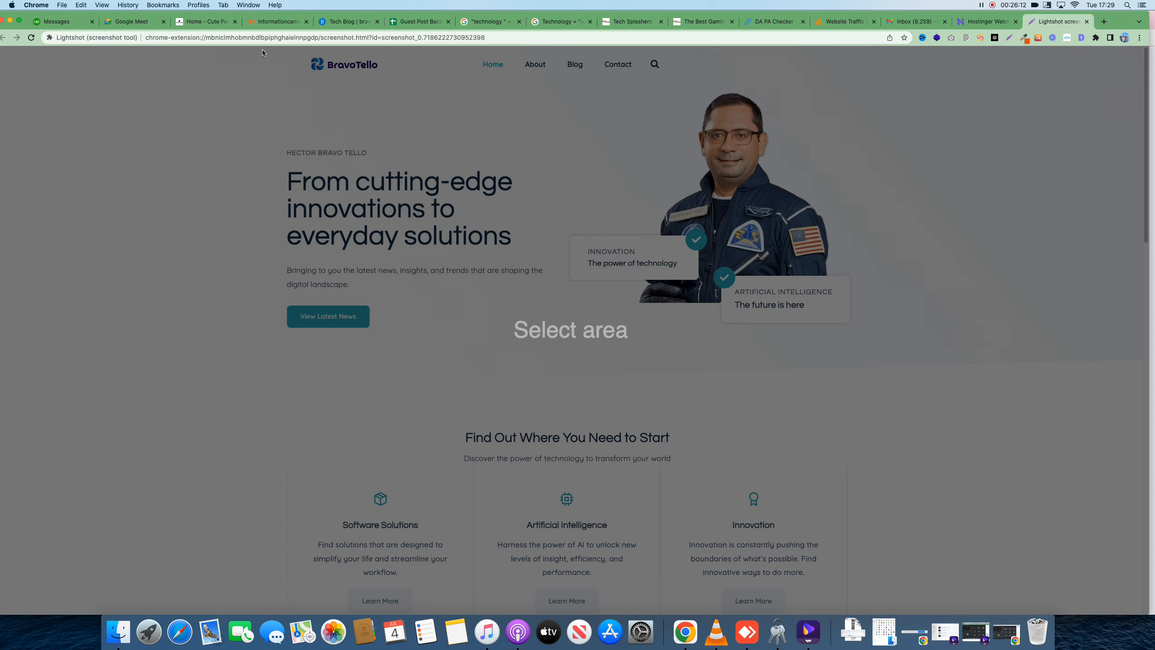
Capture the BravoTello homepage and handwrite Niche → search → link pros → Email → price, with 25$ + 10$
drag(258, 48, 965, 494)
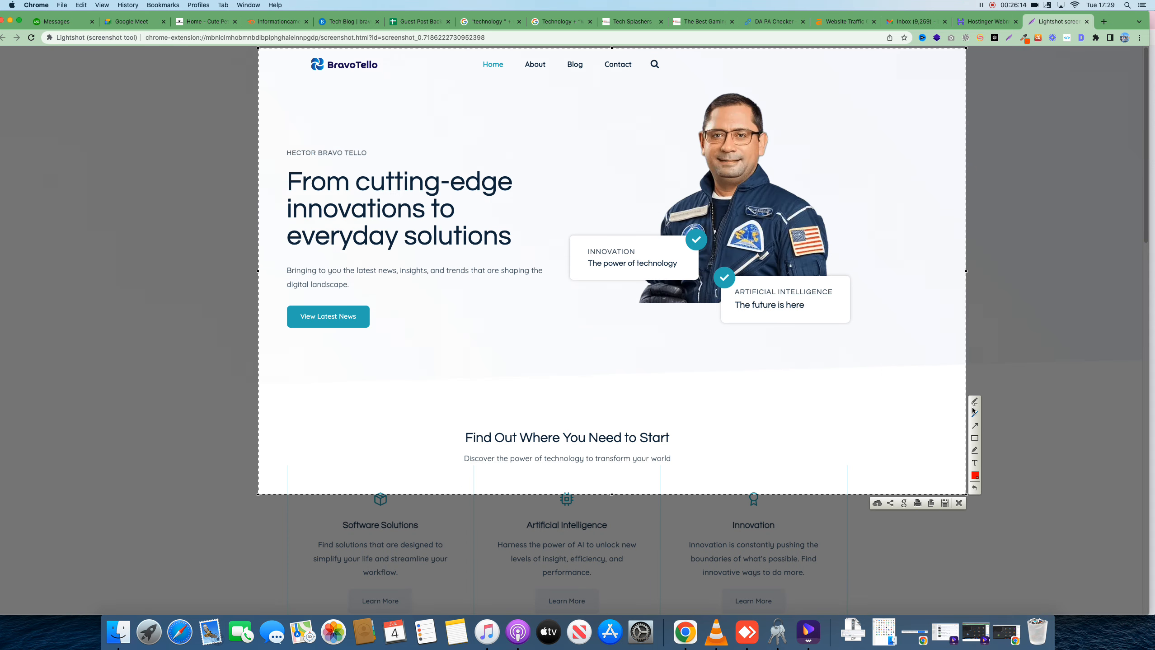
mouse_move(394, 371)
mouse_down()
mouse_move(423, 330)
mouse_move(442, 346)
mouse_up()
drag(395, 386, 446, 353)
mouse_move(448, 302)
mouse_down()
mouse_move(491, 326)
mouse_move(492, 287)
mouse_move(539, 242)
mouse_move(548, 248)
mouse_move(525, 281)
mouse_move(529, 299)
mouse_move(550, 308)
mouse_move(617, 288)
mouse_move(584, 319)
mouse_move(632, 322)
mouse_up()
click(551, 304)
mouse_move(636, 321)
mouse_down()
mouse_move(691, 351)
mouse_move(748, 329)
mouse_move(730, 357)
mouse_move(780, 351)
mouse_move(800, 333)
mouse_up()
drag(817, 327, 812, 331)
drag(816, 325, 820, 335)
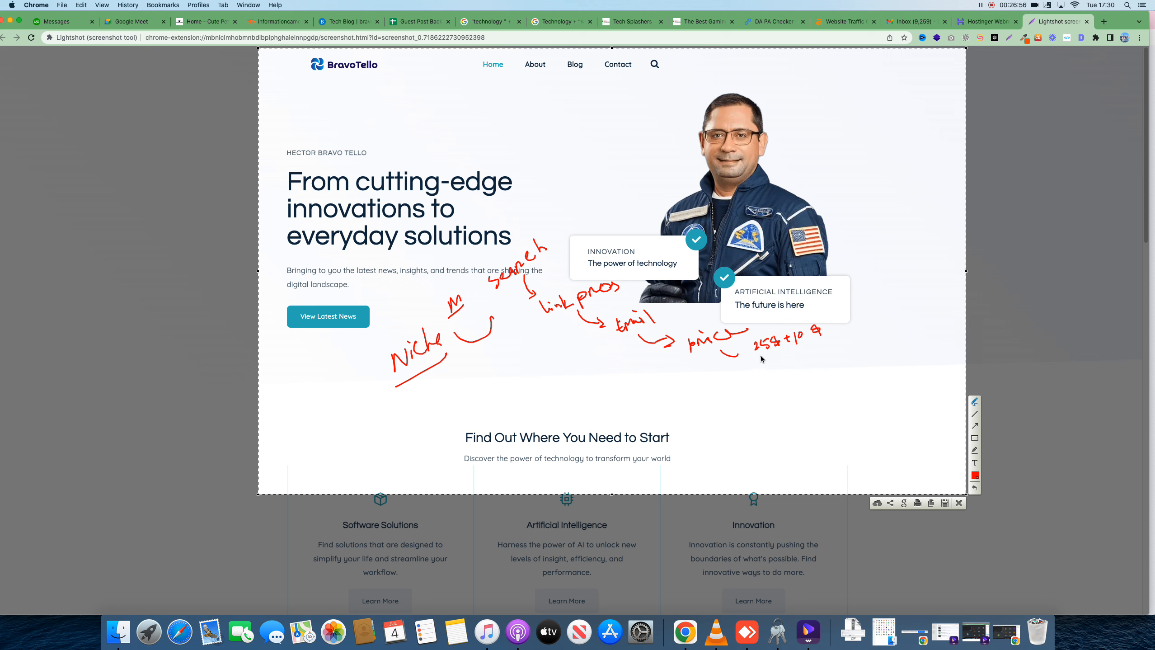
drag(762, 358, 806, 336)
Add two 'content' notes with an arrow, draw boxes, and circle the man's head in the photo
mouse_move(748, 362)
mouse_down()
mouse_move(775, 377)
mouse_move(811, 363)
mouse_up()
mouse_move(815, 361)
mouse_down()
mouse_move(840, 359)
mouse_move(868, 314)
mouse_move(884, 321)
mouse_up()
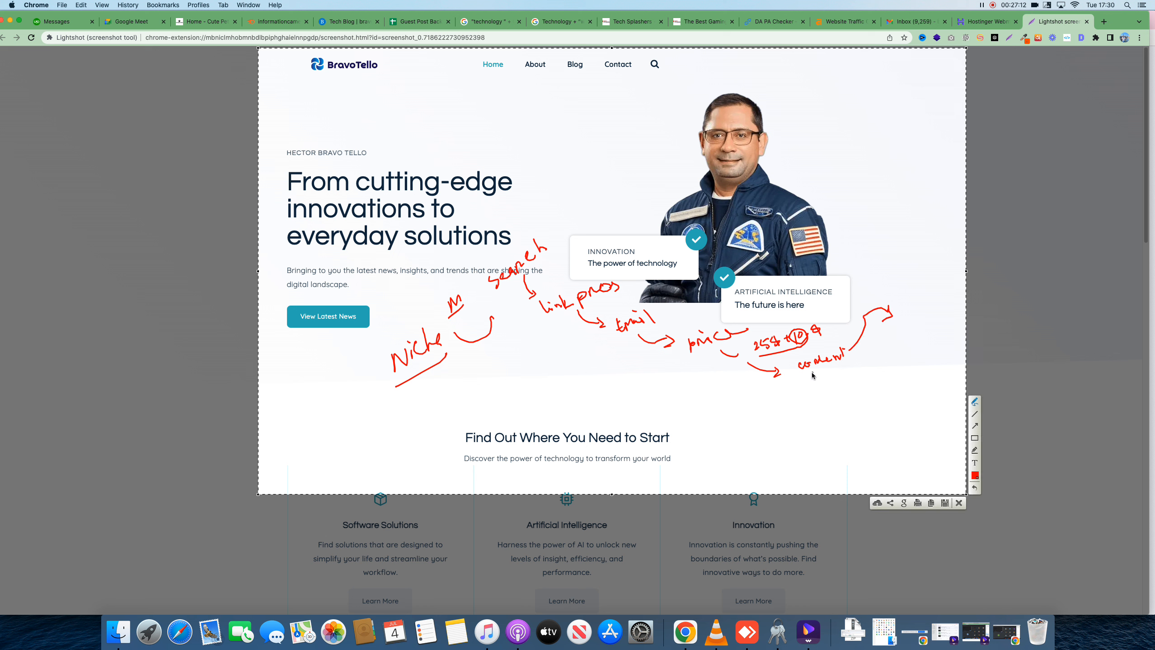
mouse_move(814, 369)
mouse_down()
mouse_move(814, 384)
mouse_move(831, 381)
mouse_up()
mouse_move(833, 380)
mouse_down()
mouse_move(856, 366)
mouse_move(838, 365)
mouse_move(901, 342)
mouse_up()
mouse_move(845, 205)
mouse_down()
mouse_move(882, 231)
mouse_move(843, 200)
mouse_move(669, 191)
mouse_up()
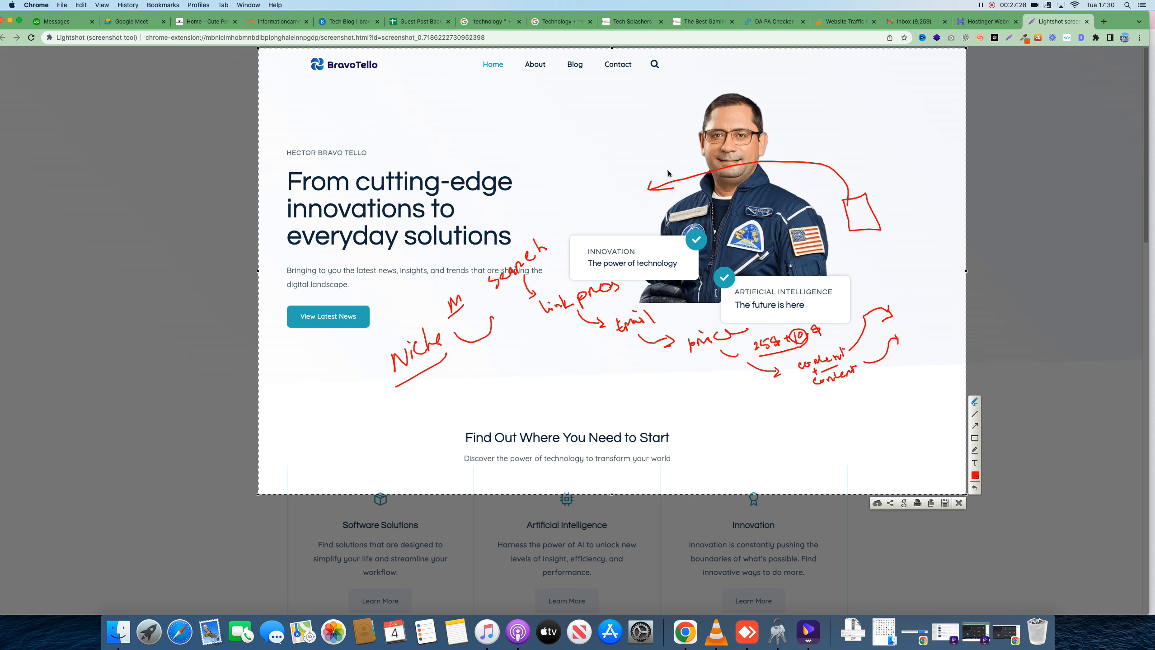
mouse_move(687, 87)
mouse_down()
mouse_move(663, 136)
mouse_move(734, 196)
mouse_move(762, 96)
mouse_move(690, 89)
mouse_up()
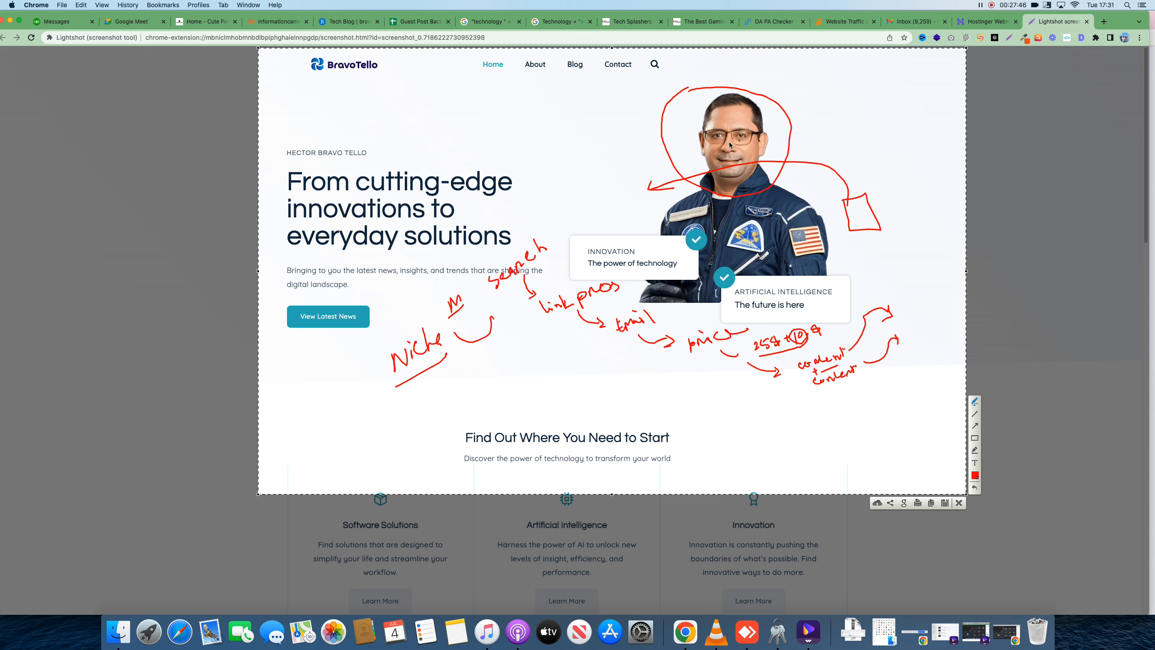
mouse_move(509, 115)
mouse_down()
mouse_move(546, 160)
mouse_move(512, 115)
mouse_move(567, 102)
mouse_move(539, 130)
mouse_up()
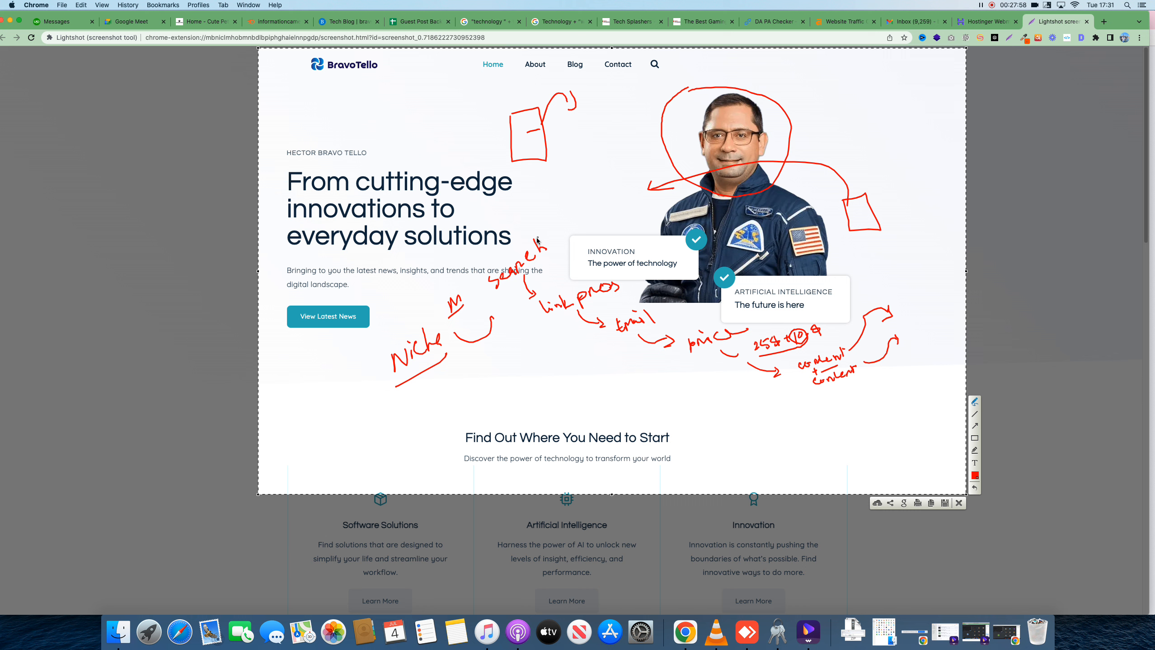
drag(534, 231, 564, 195)
Write 'Link outreaching Agency' at the top right, underline it, and draw a dividing line down the page
mouse_move(826, 60)
mouse_down()
mouse_move(834, 81)
mouse_move(857, 74)
mouse_move(816, 105)
mouse_move(891, 110)
mouse_move(899, 97)
mouse_move(939, 117)
mouse_up()
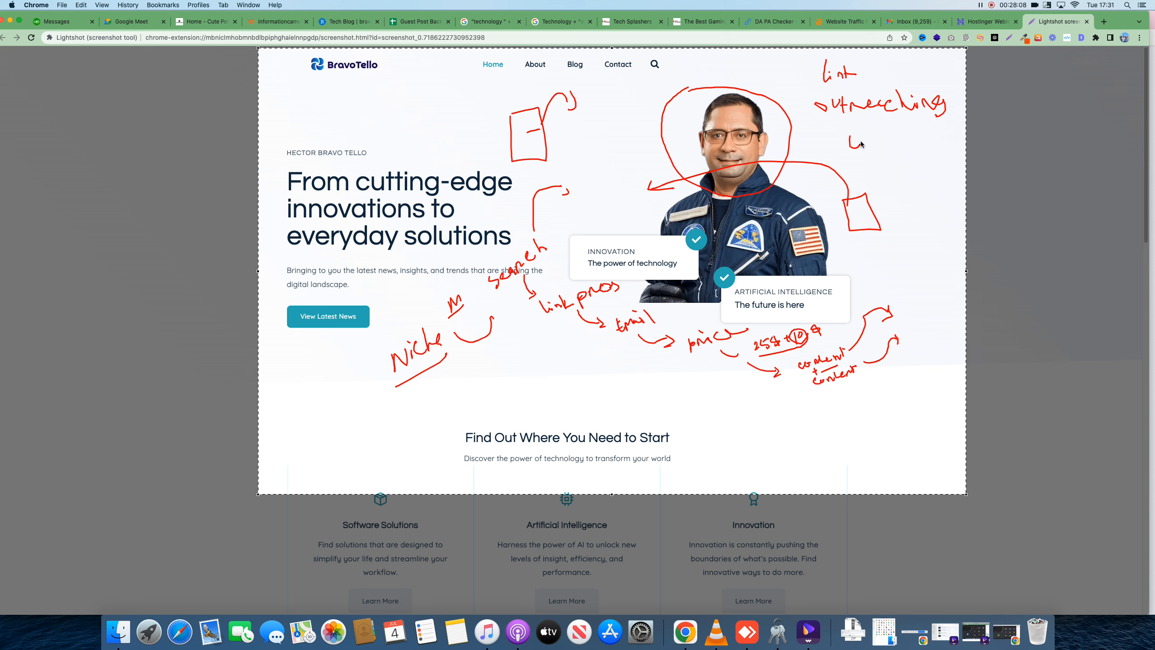
drag(849, 137, 865, 148)
mouse_move(872, 141)
mouse_down()
mouse_move(867, 151)
mouse_move(922, 155)
mouse_up()
drag(818, 117, 905, 116)
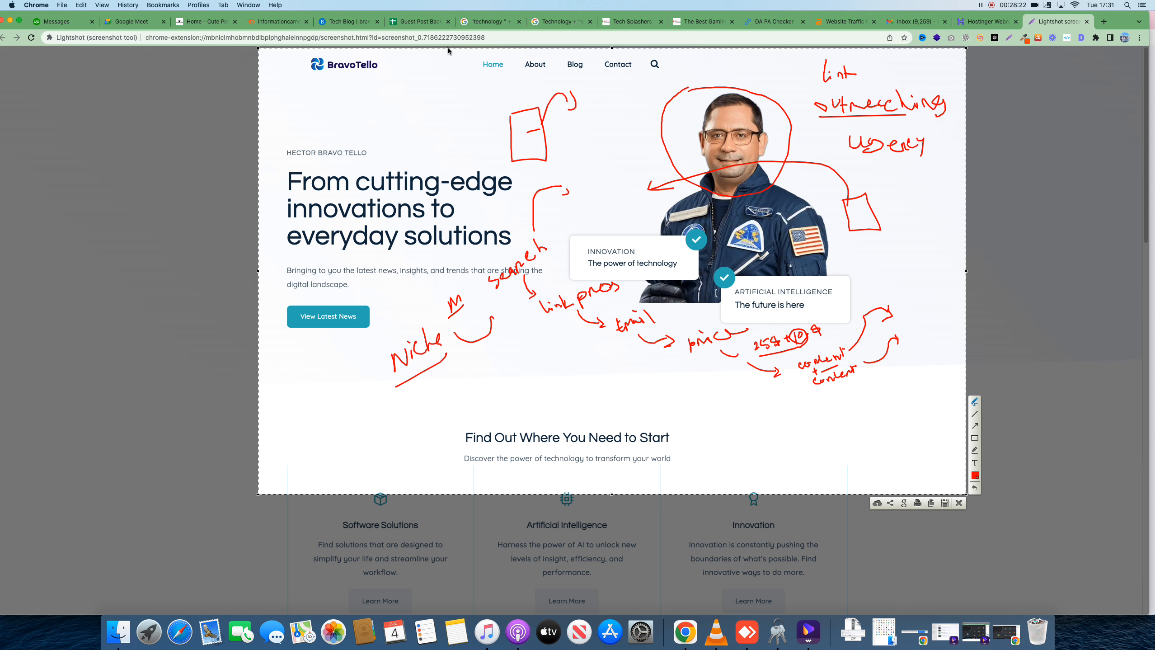
drag(468, 61, 494, 372)
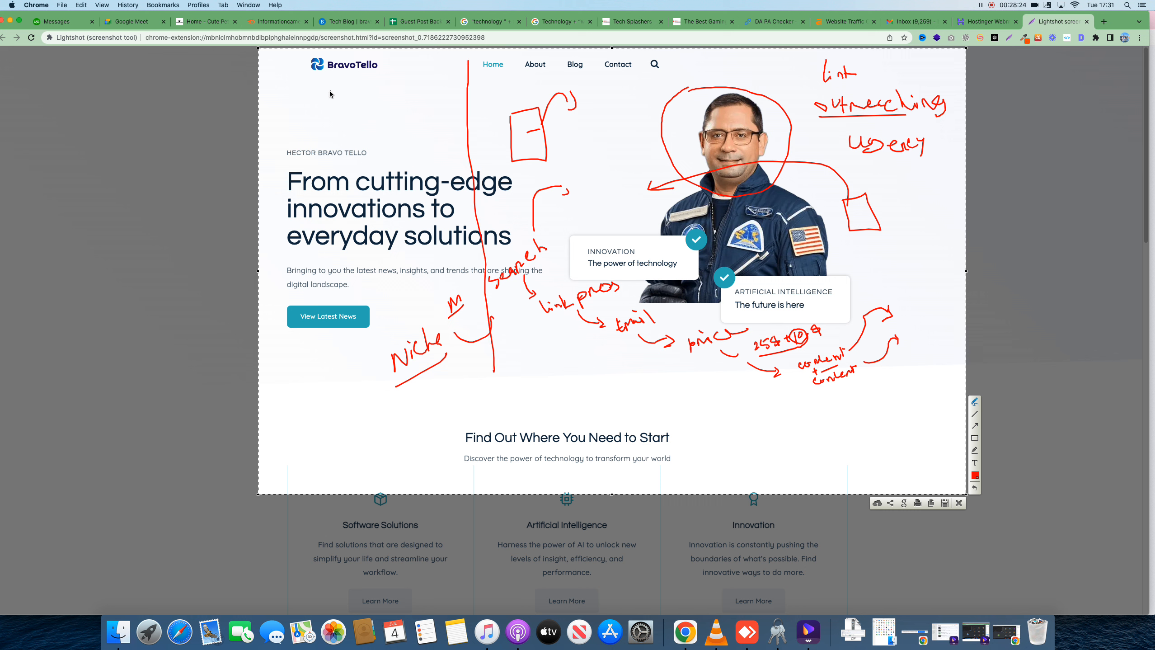
Write 'Guest' at the top left with a circled note and 10 beside it
mouse_move(324, 92)
mouse_down()
mouse_move(337, 109)
mouse_move(343, 93)
mouse_move(368, 96)
mouse_up()
mouse_move(375, 73)
mouse_down()
mouse_move(380, 90)
mouse_move(387, 79)
mouse_up()
drag(372, 120, 377, 135)
mouse_move(376, 112)
mouse_down()
mouse_move(383, 130)
mouse_move(384, 95)
mouse_move(373, 135)
mouse_move(410, 133)
mouse_up()
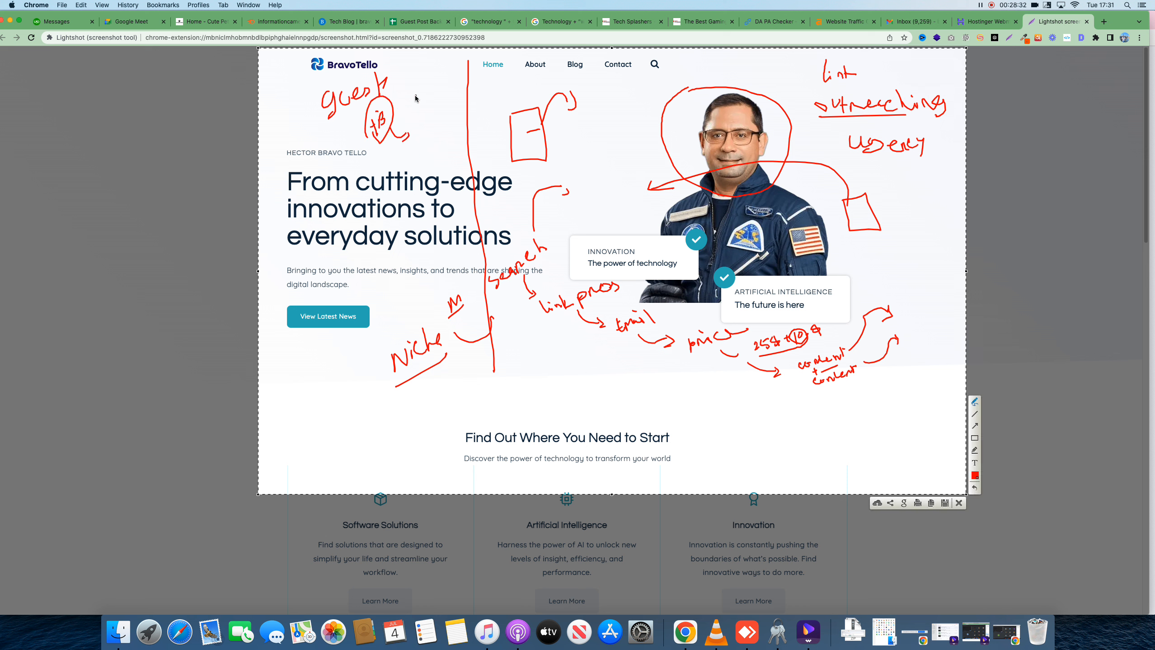
mouse_move(410, 87)
mouse_down()
mouse_move(407, 101)
mouse_move(439, 77)
mouse_move(424, 105)
mouse_move(432, 123)
mouse_up()
Draw a second box, a circled 30 with connecting lines, and a small circled note near the top
mouse_move(578, 121)
mouse_down()
mouse_move(583, 184)
mouse_move(619, 141)
mouse_move(586, 118)
mouse_up()
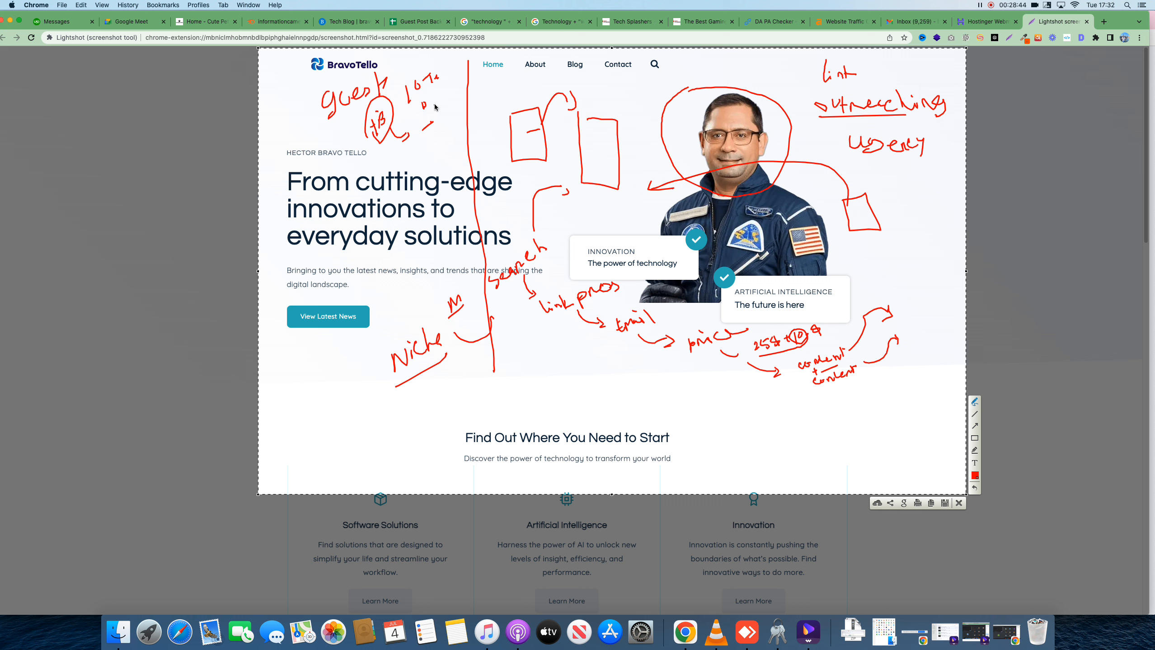
drag(440, 135, 450, 136)
drag(453, 124, 455, 123)
mouse_move(452, 119)
mouse_down()
mouse_move(436, 140)
mouse_move(466, 121)
mouse_move(478, 91)
mouse_up()
drag(483, 83, 491, 91)
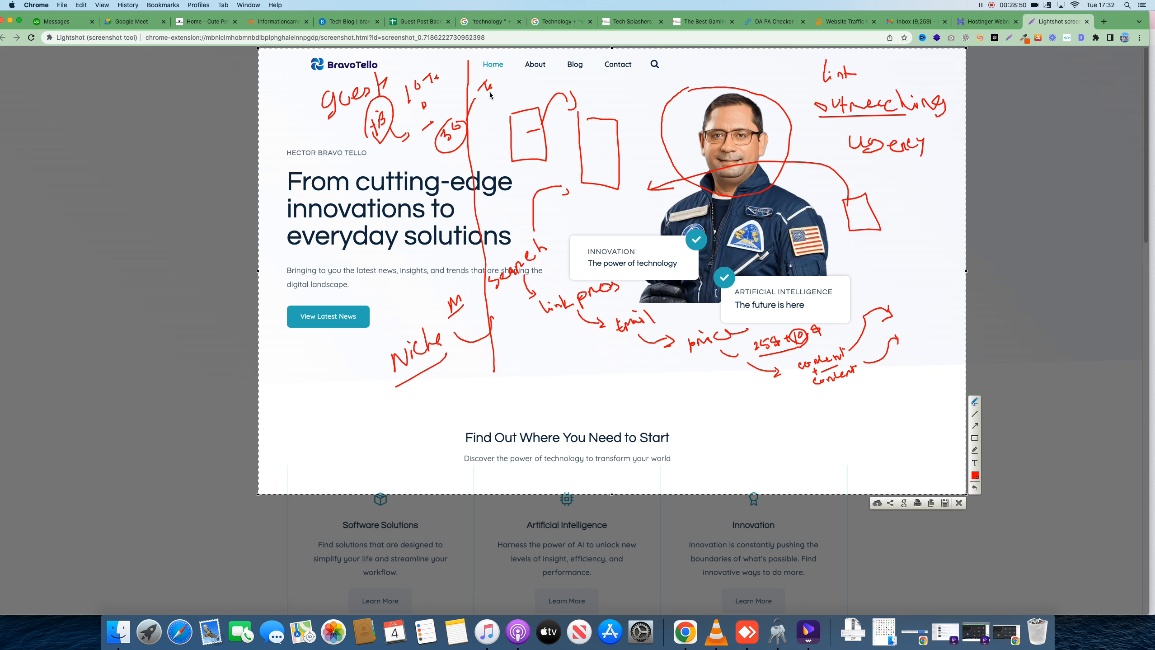
mouse_move(439, 147)
mouse_down()
mouse_move(434, 200)
mouse_move(666, 165)
mouse_move(660, 173)
mouse_up()
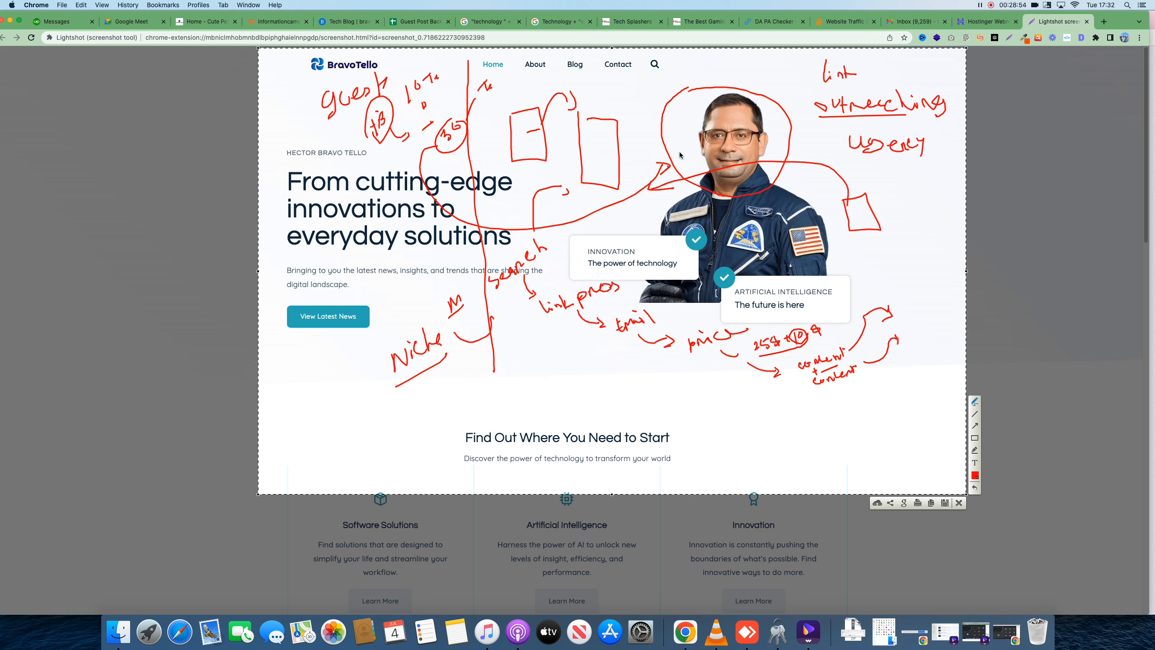
drag(715, 64, 726, 59)
mouse_move(728, 57)
mouse_down()
mouse_move(717, 68)
mouse_move(732, 55)
mouse_move(744, 87)
mouse_up()
mouse_move(743, 58)
mouse_down()
mouse_move(733, 77)
mouse_move(496, 102)
mouse_up()
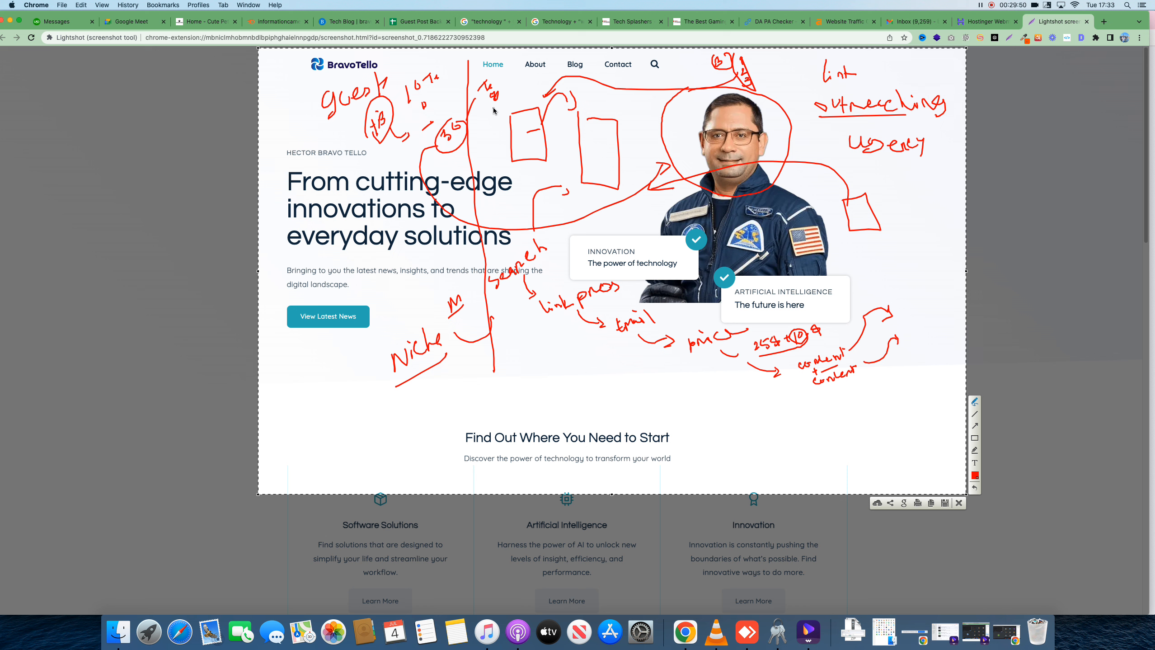
Close the annotated screenshot, return to the Meet call, and admit both waiting people
click(959, 503)
right_click(693, 622)
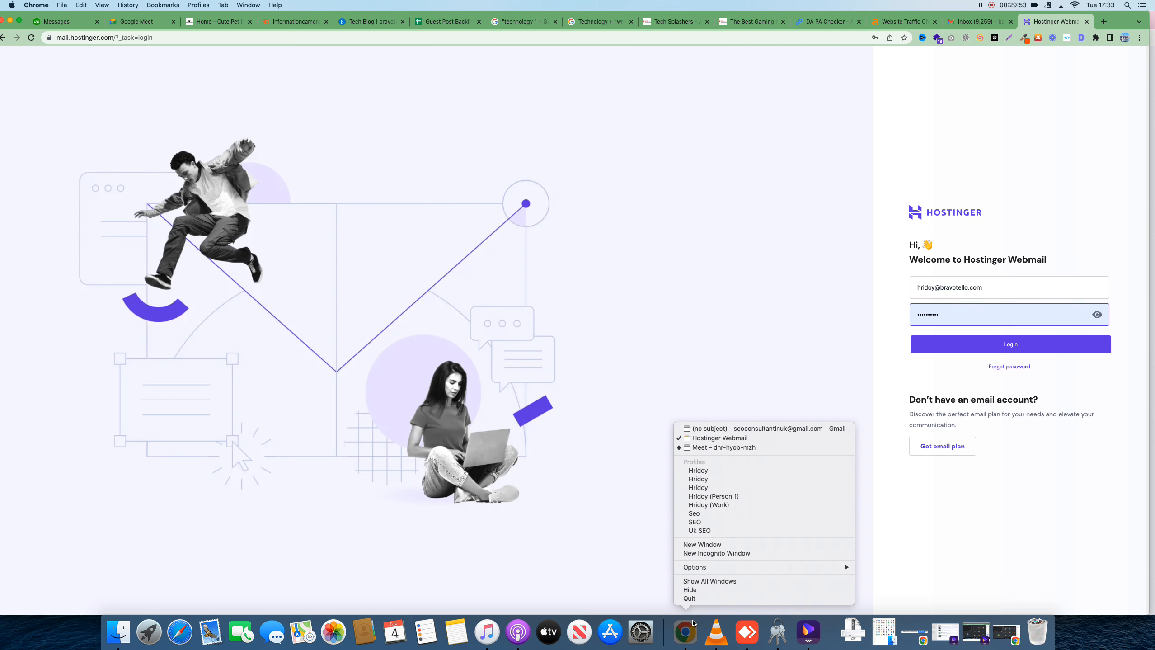
click(727, 504)
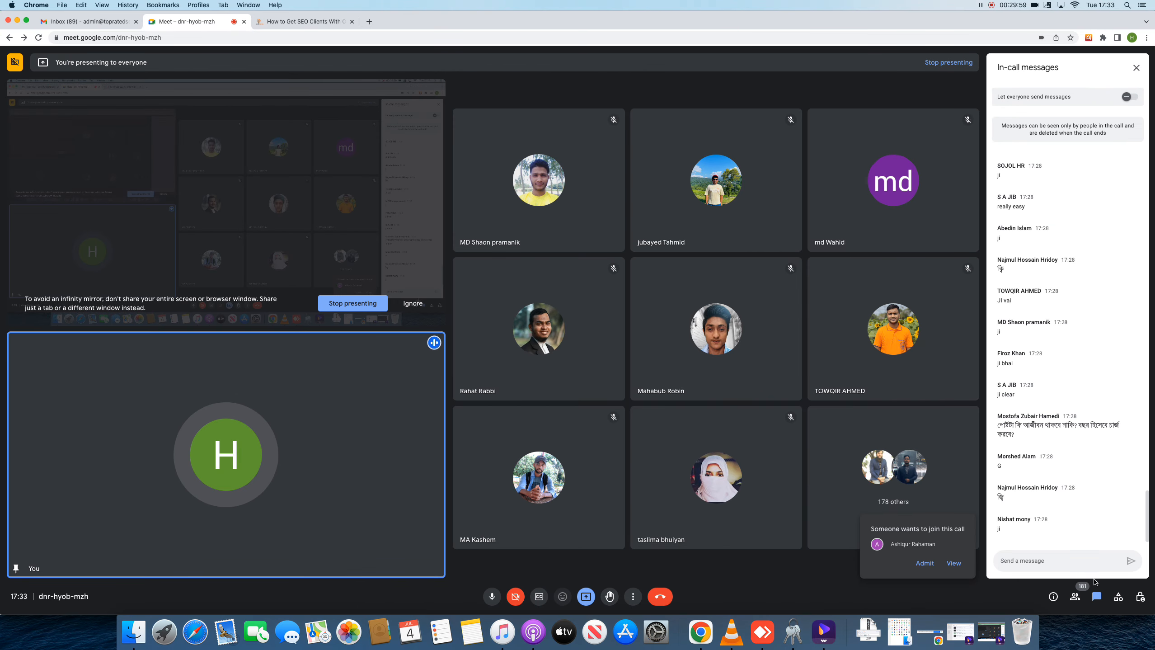
click(963, 574)
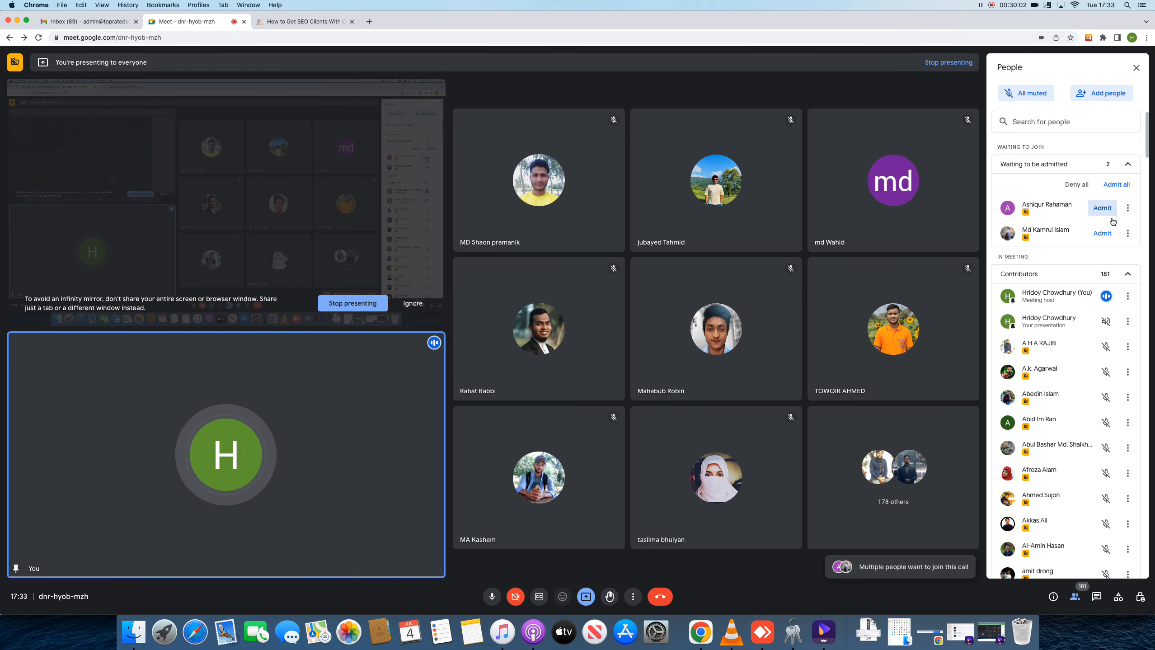
click(1102, 208)
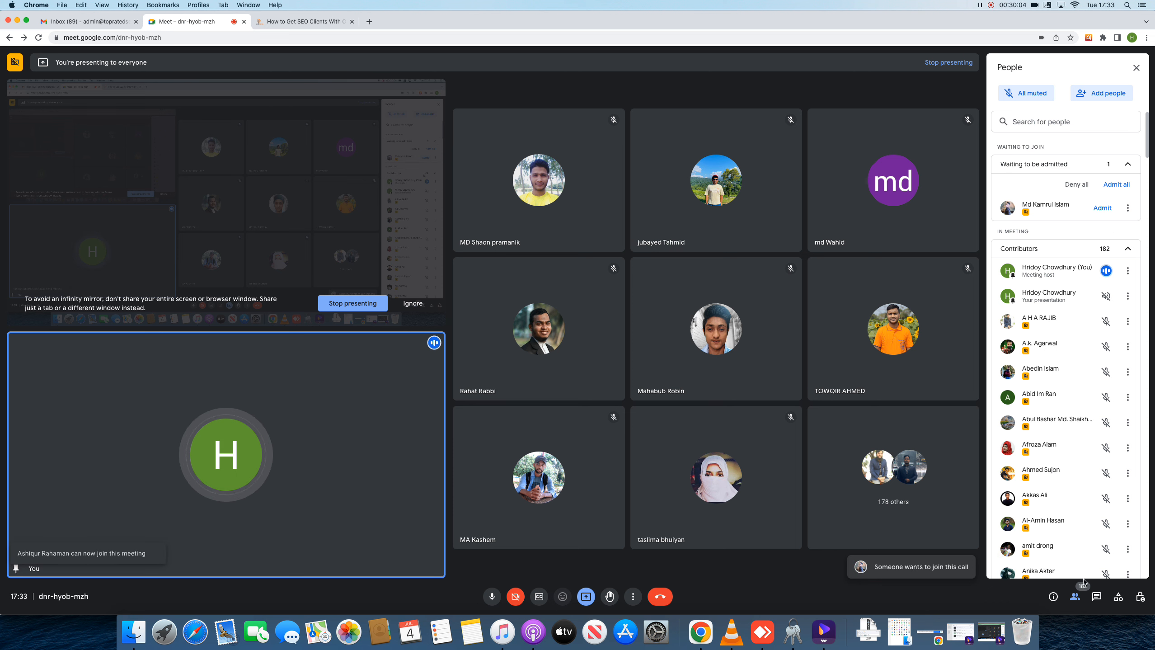
click(1102, 208)
Show the in-call chat and turn on 'Let everyone send messages'
click(1096, 596)
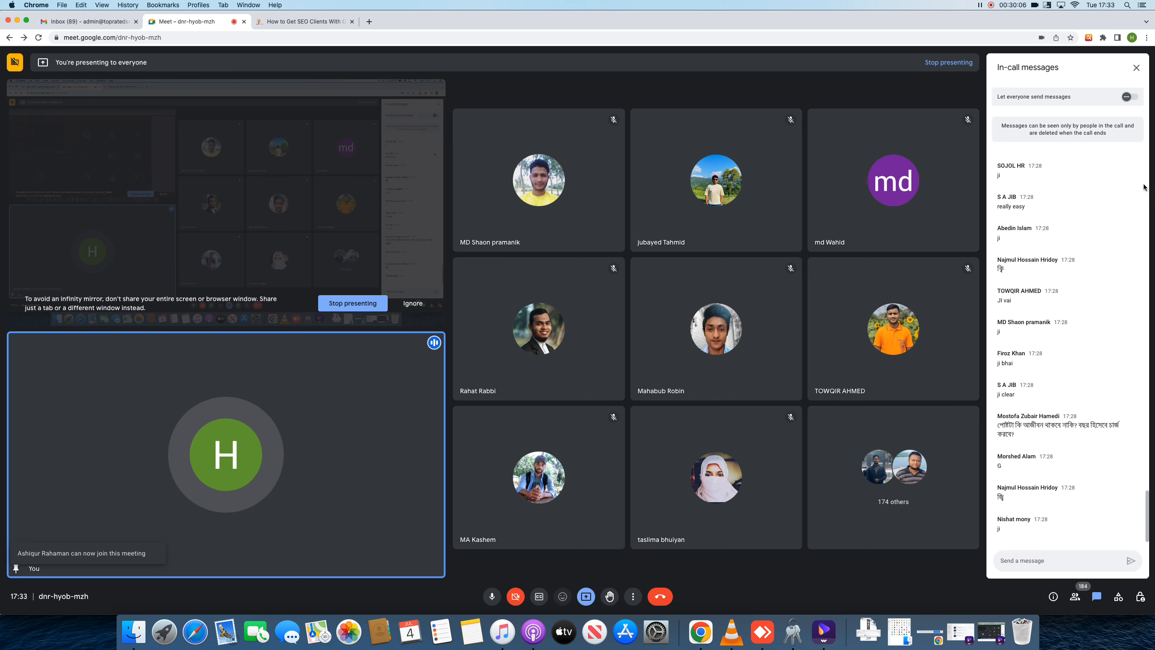
right_click(1074, 279)
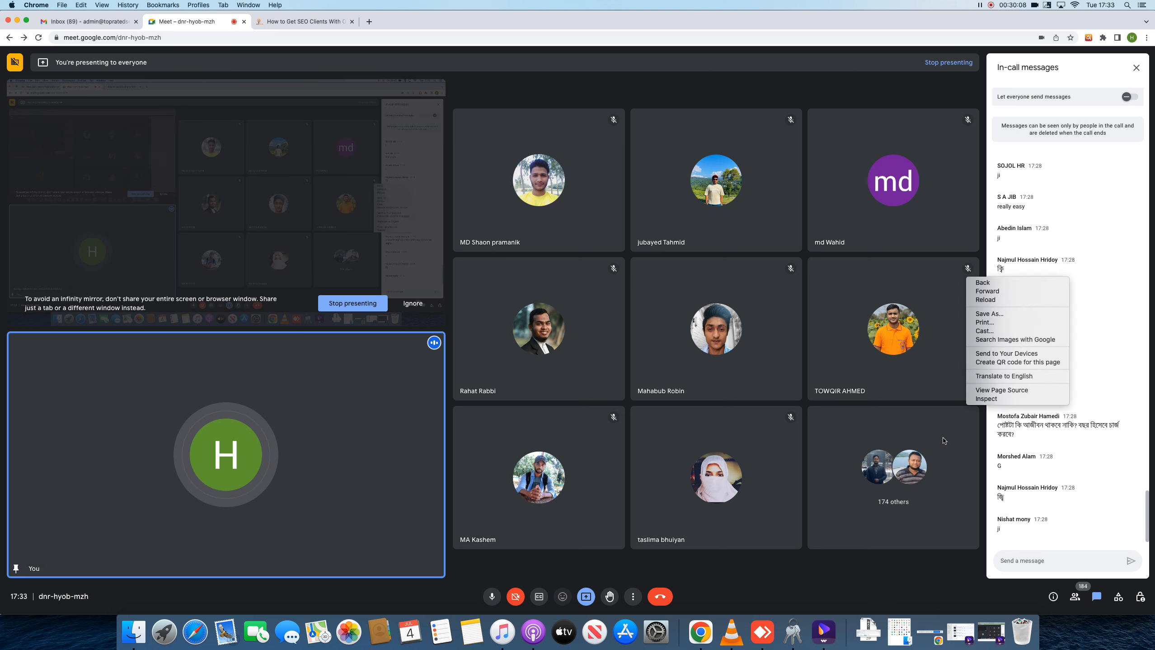
click(1131, 101)
click(1131, 98)
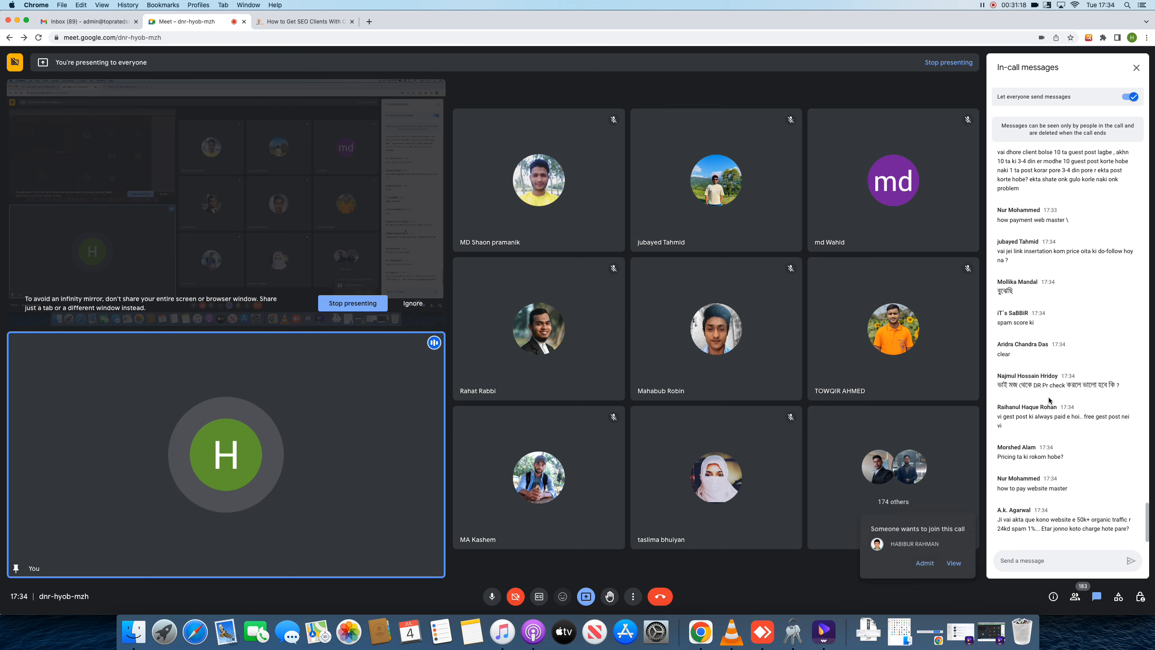
Admit the person requesting to join and go back to the in-call chat
click(953, 563)
click(1102, 207)
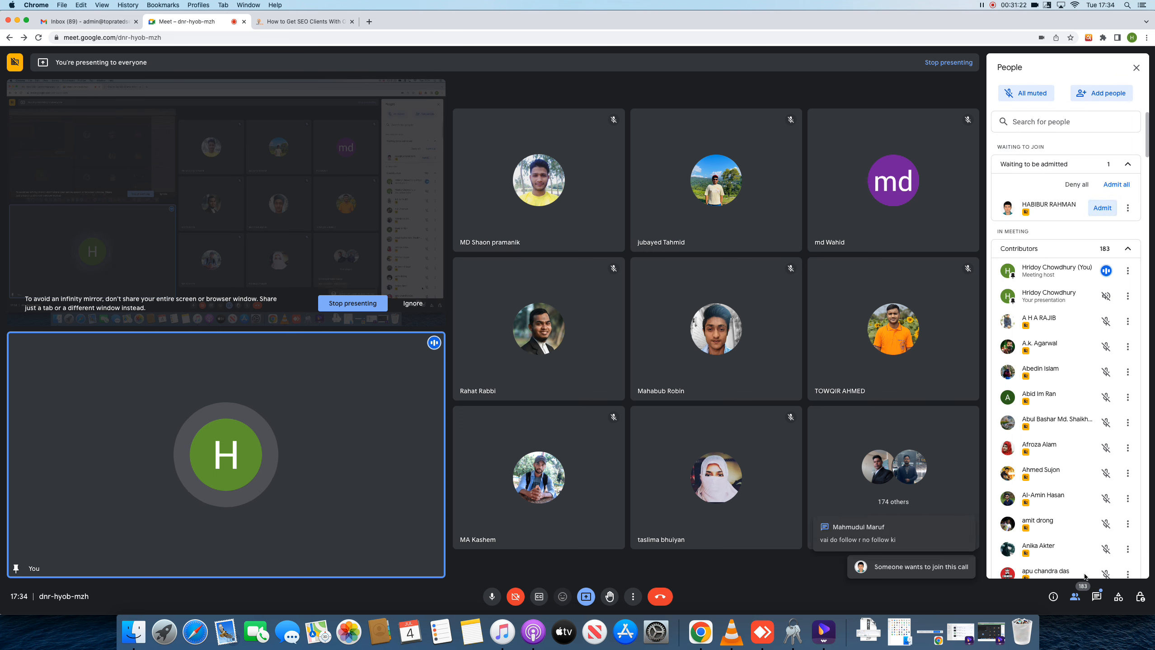
click(1097, 596)
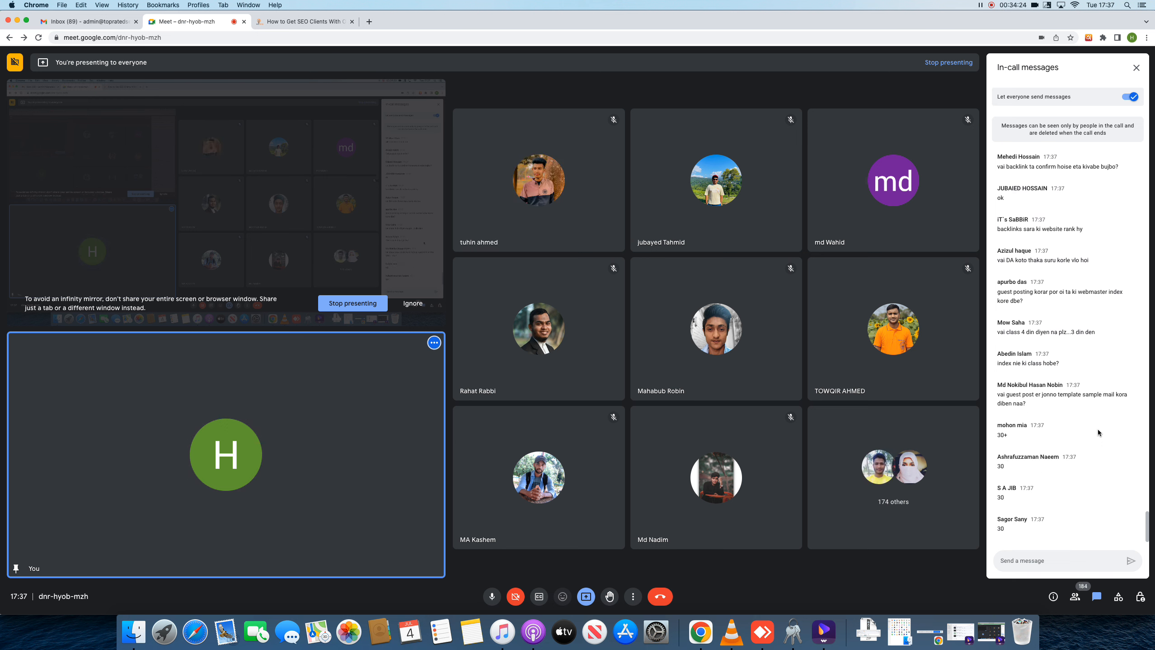
Scroll through In-call messages to read the attendees' questions and replies
scroll(1092, 426, up, 2)
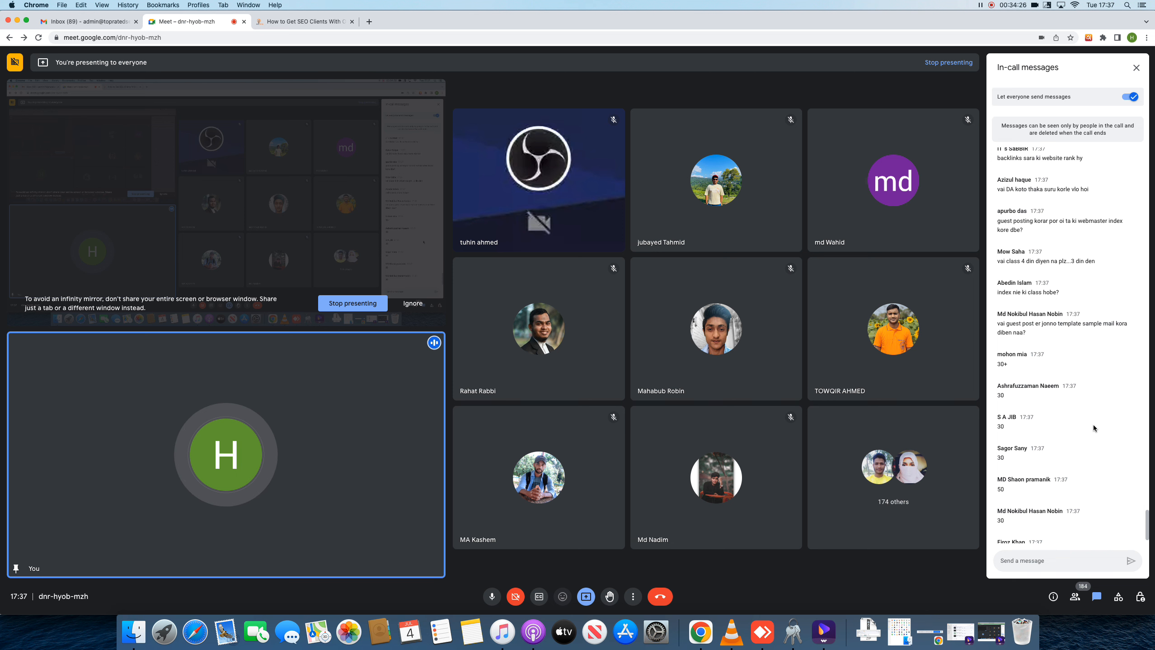
scroll(1088, 429, up, 3)
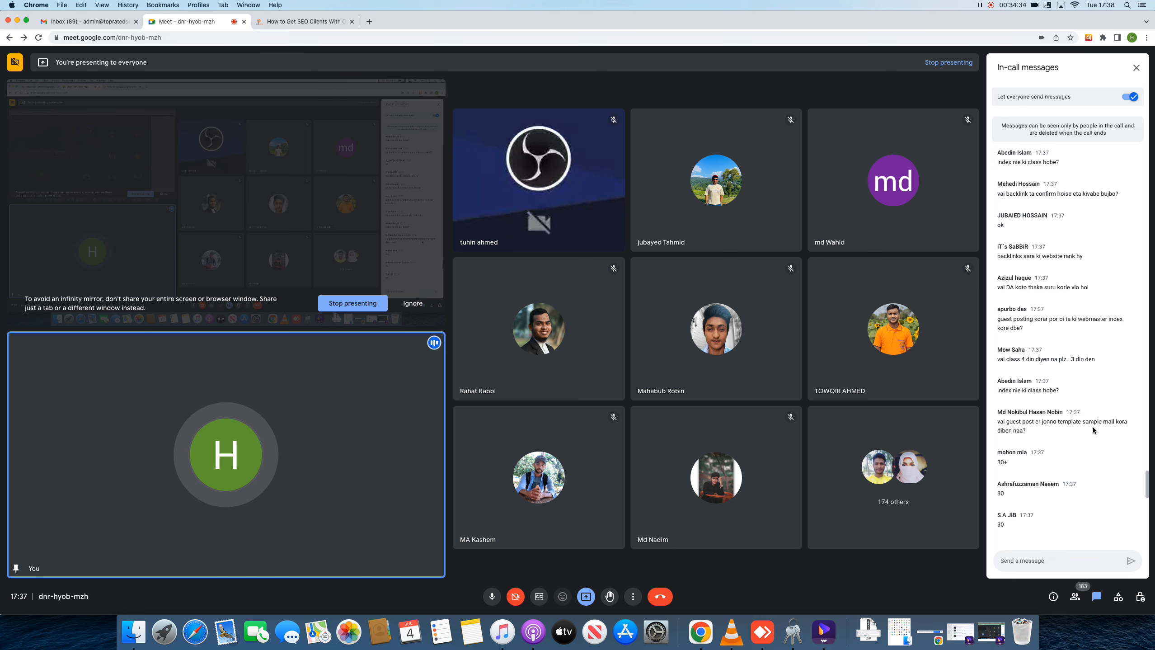
scroll(1091, 428, down, 2)
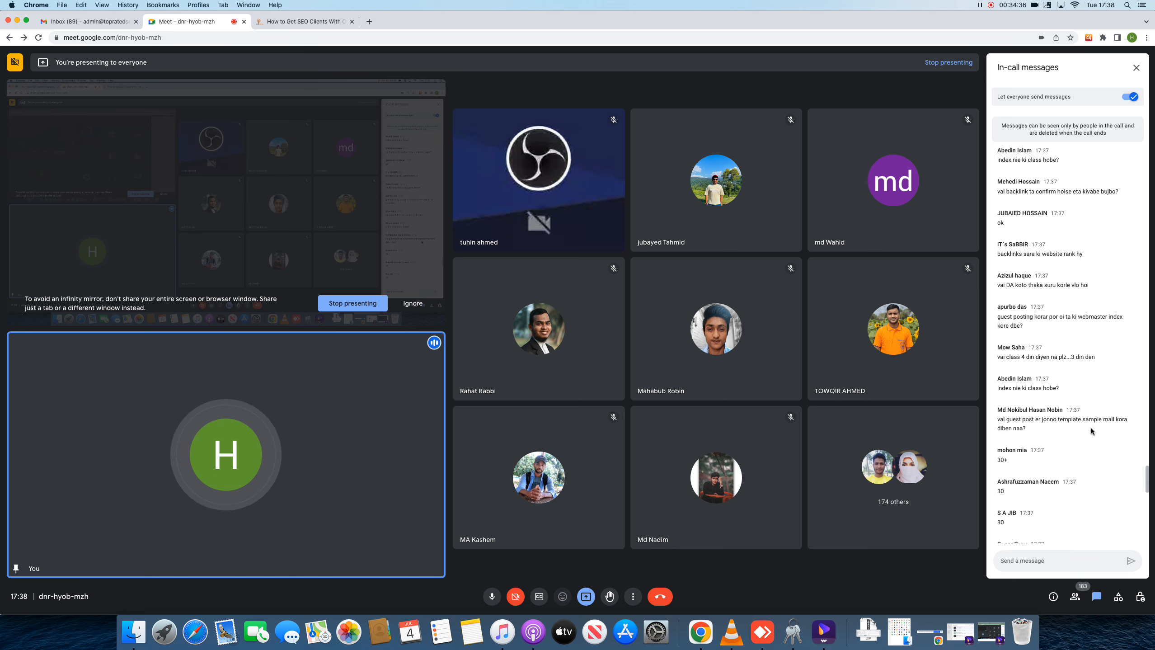
scroll(1092, 432, down, 1)
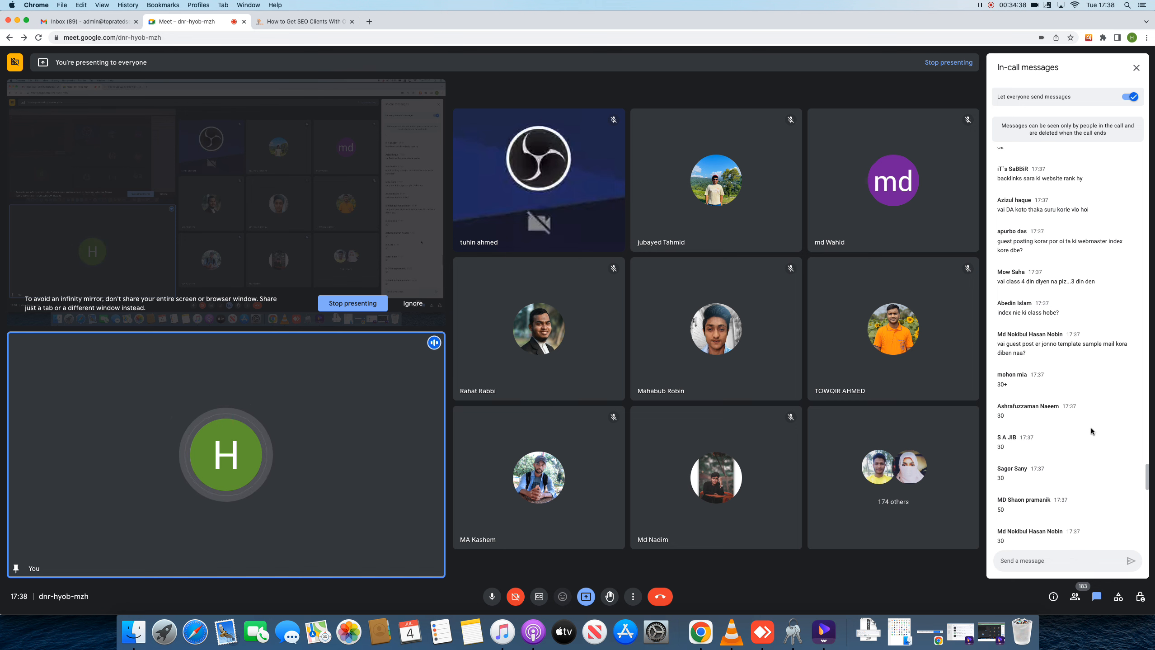
scroll(1093, 426, down, 5)
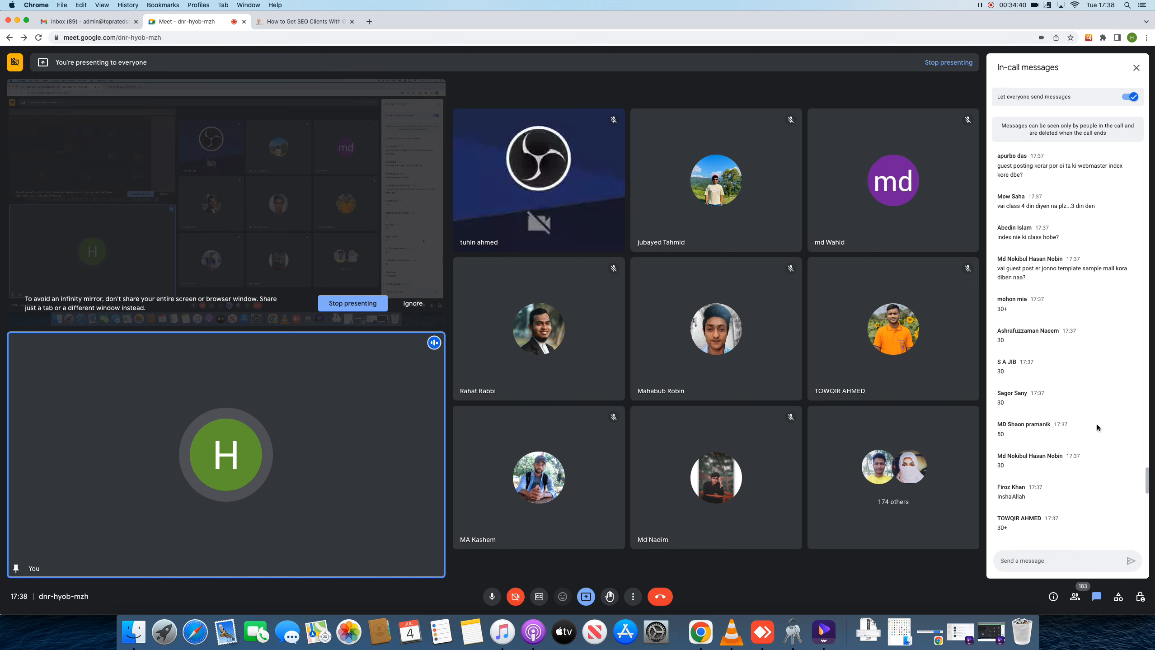
scroll(1103, 401, down, 15)
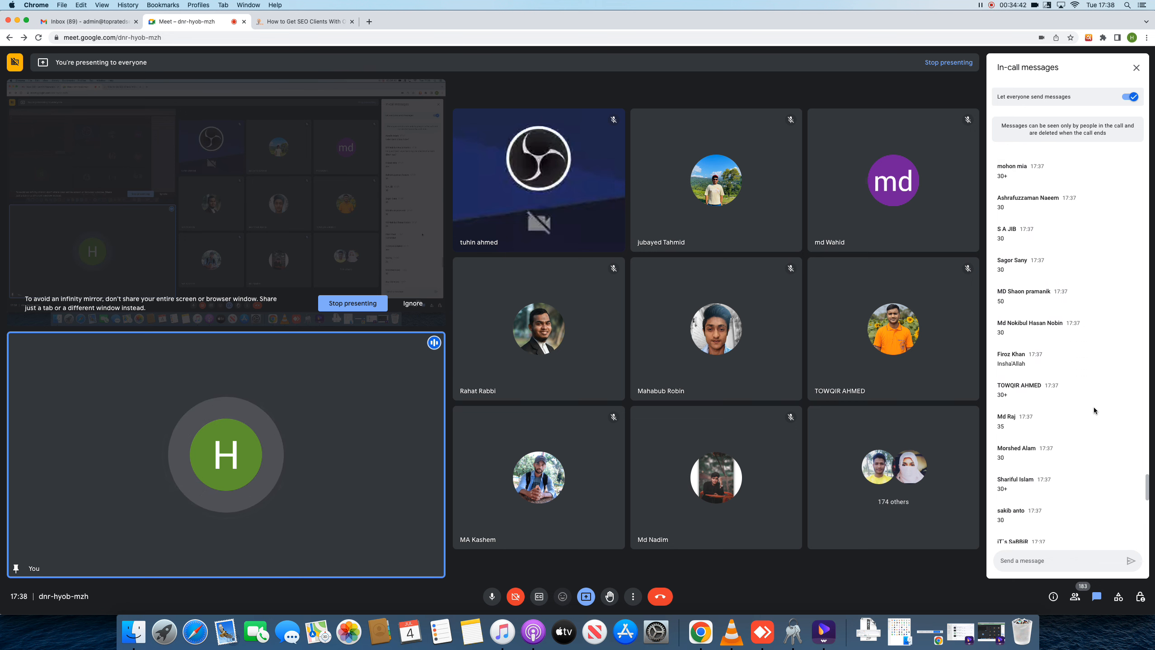
scroll(1092, 411, down, 8)
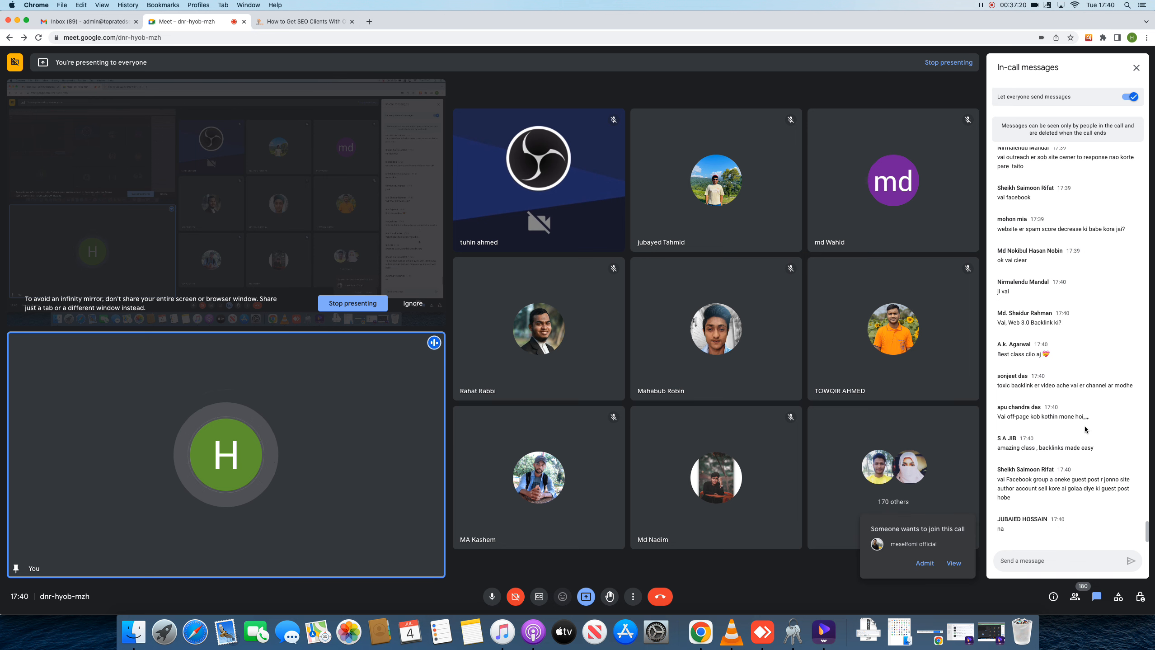
Admit the waiting guest from the join popup, bringing the count to 181, and return to chat
click(958, 567)
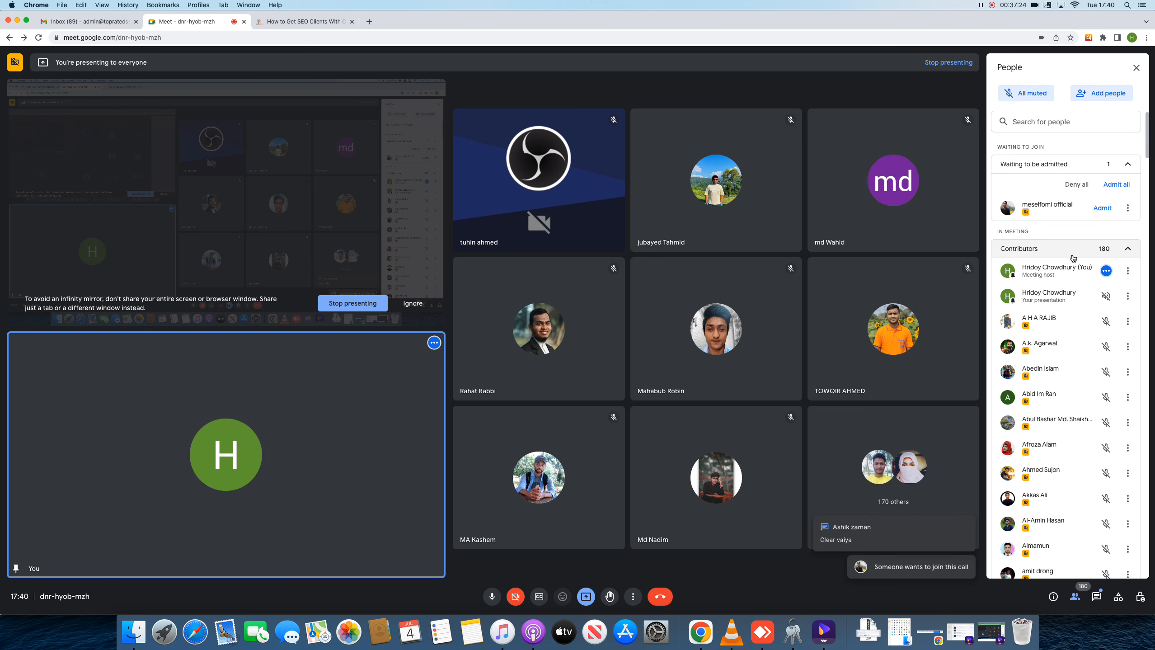
click(1109, 184)
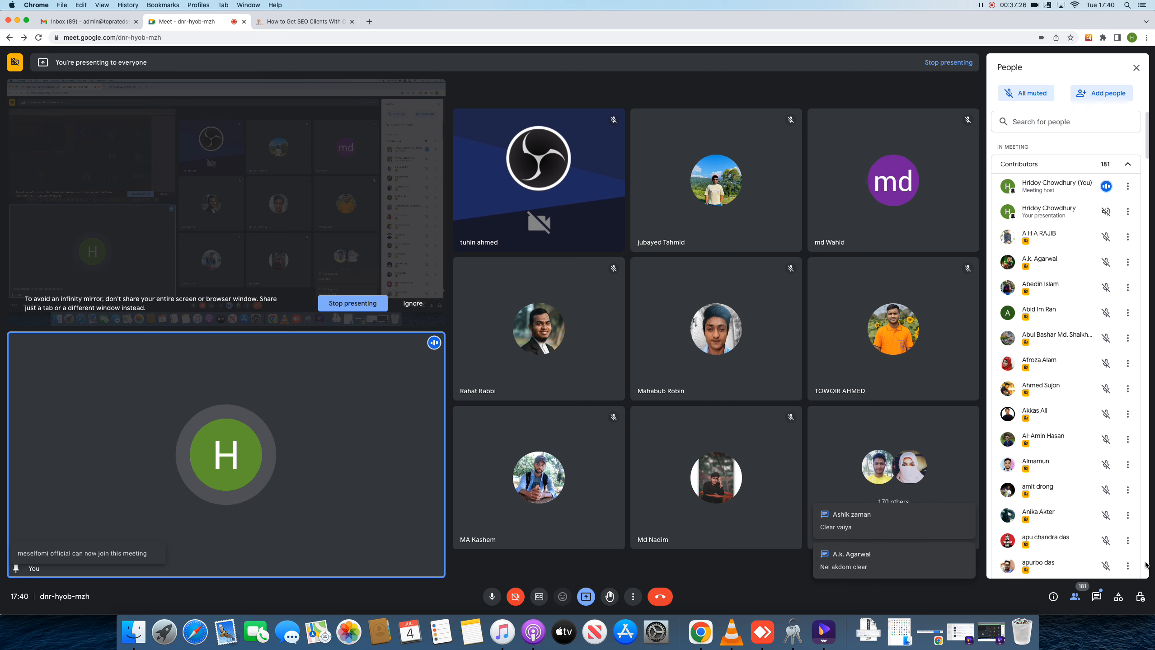
click(1097, 596)
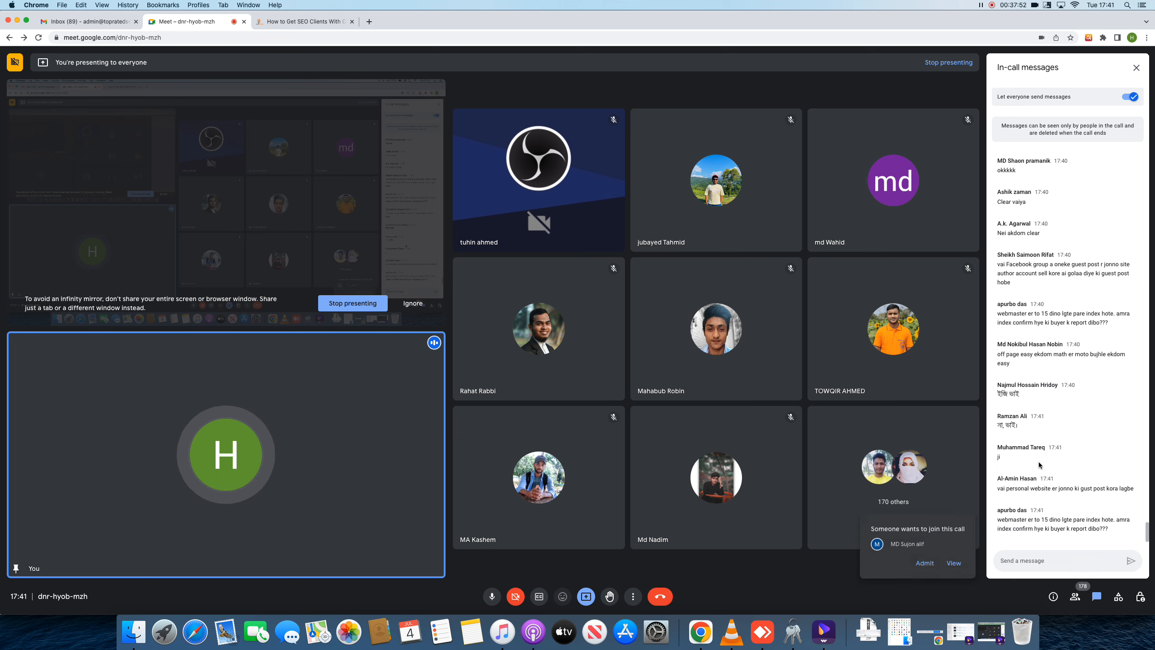
Review the pending join request and admit the second waiting guest, leaving nobody waiting
click(953, 564)
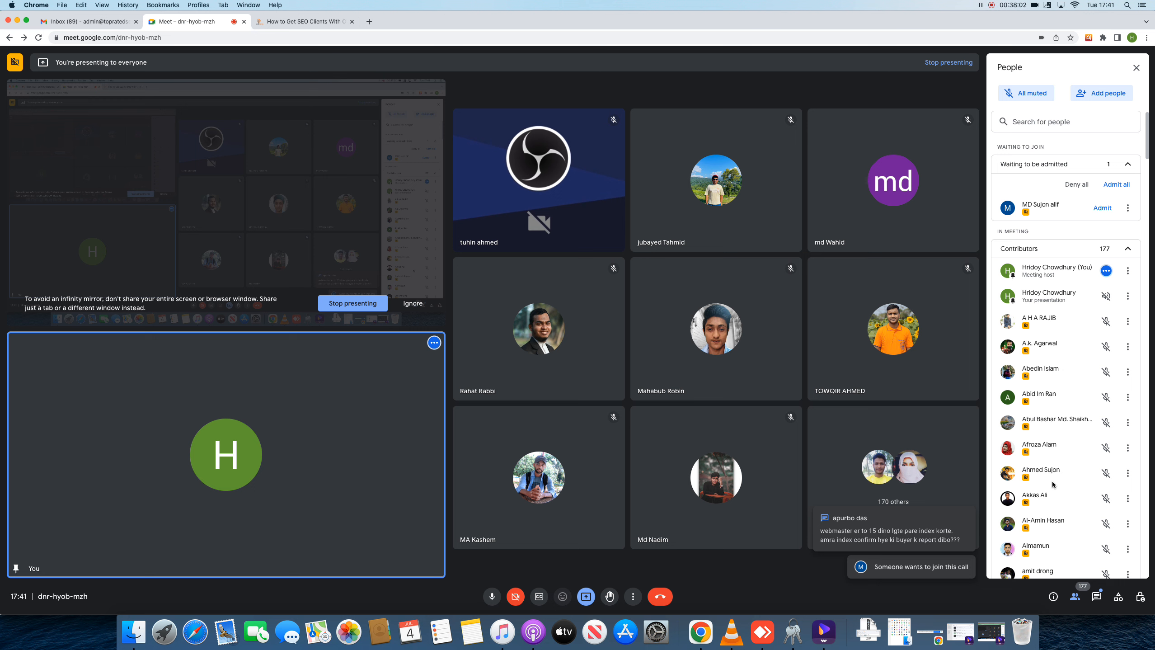
click(1096, 597)
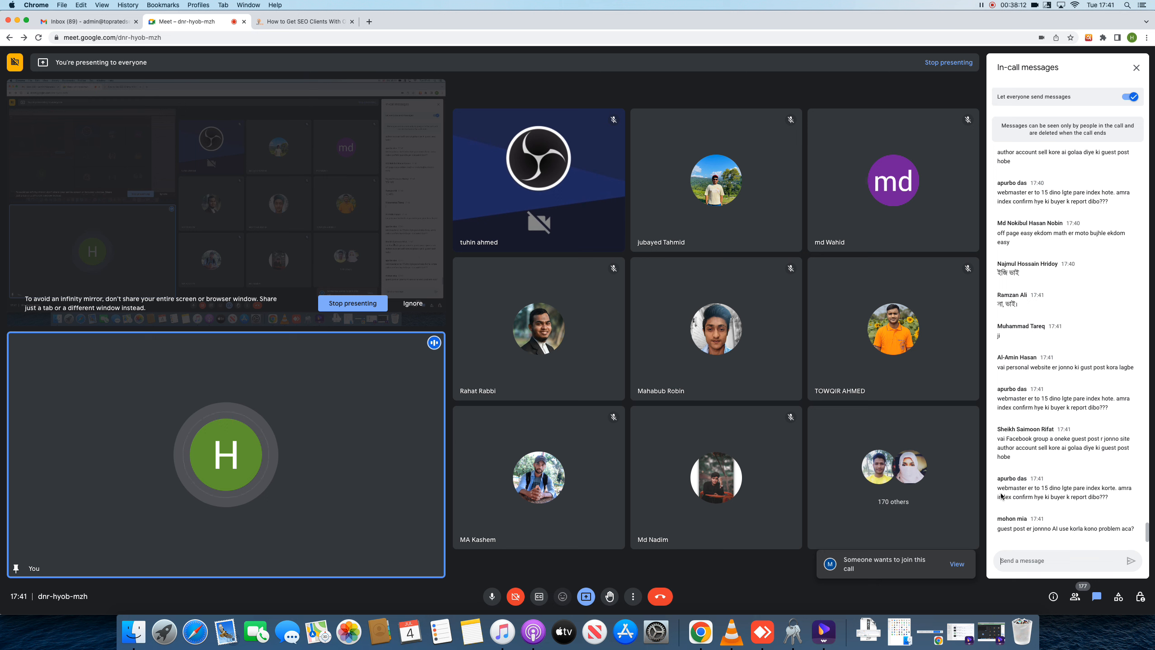
click(964, 565)
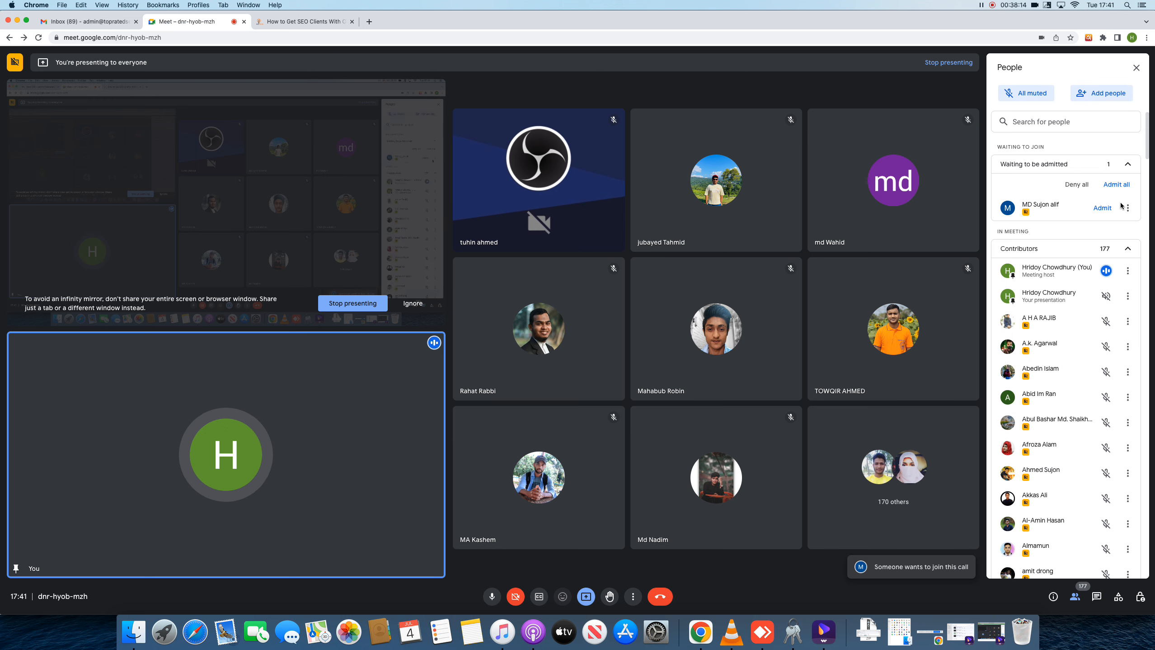
click(1102, 208)
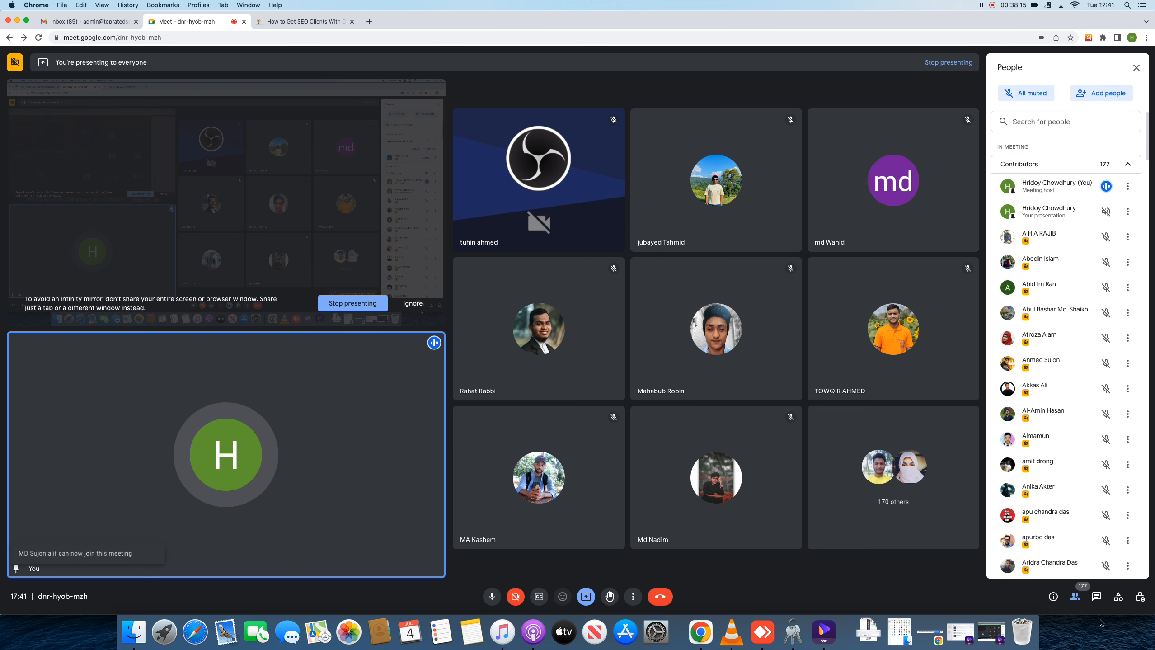
click(1094, 596)
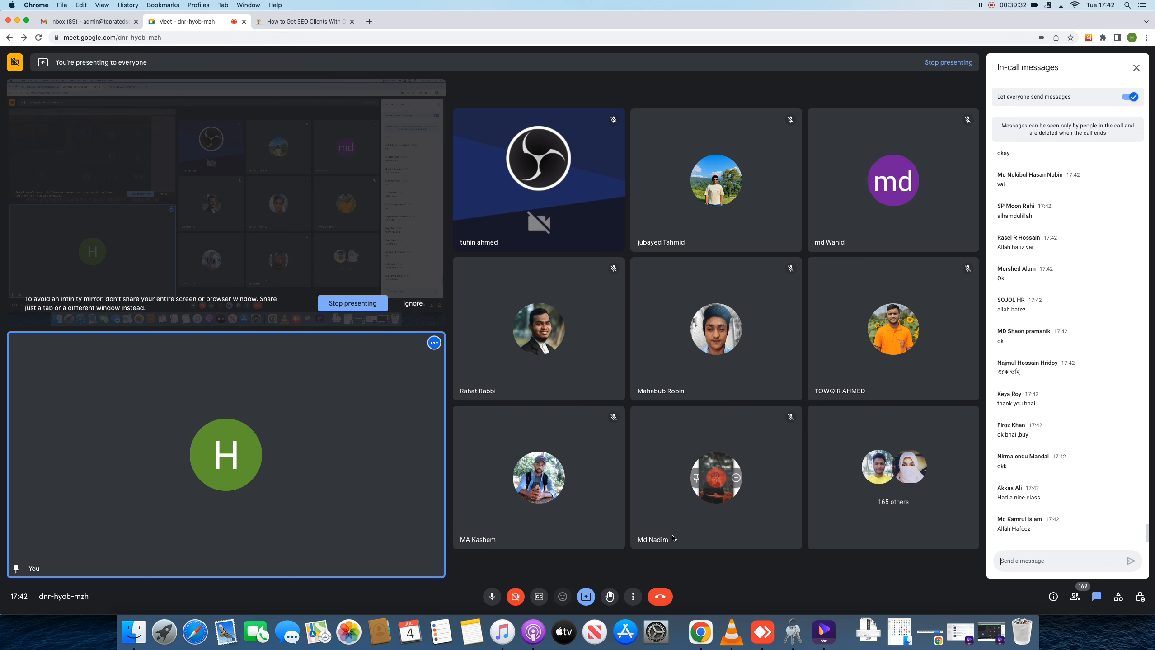
End the Meet call for everyone
click(659, 596)
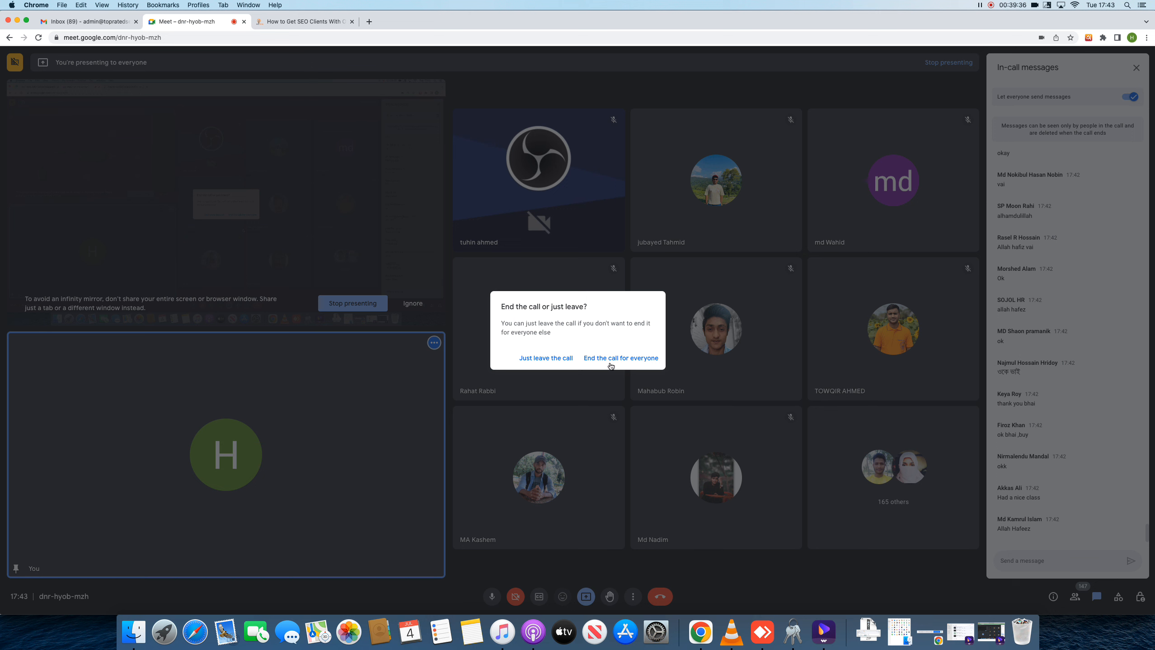
click(610, 363)
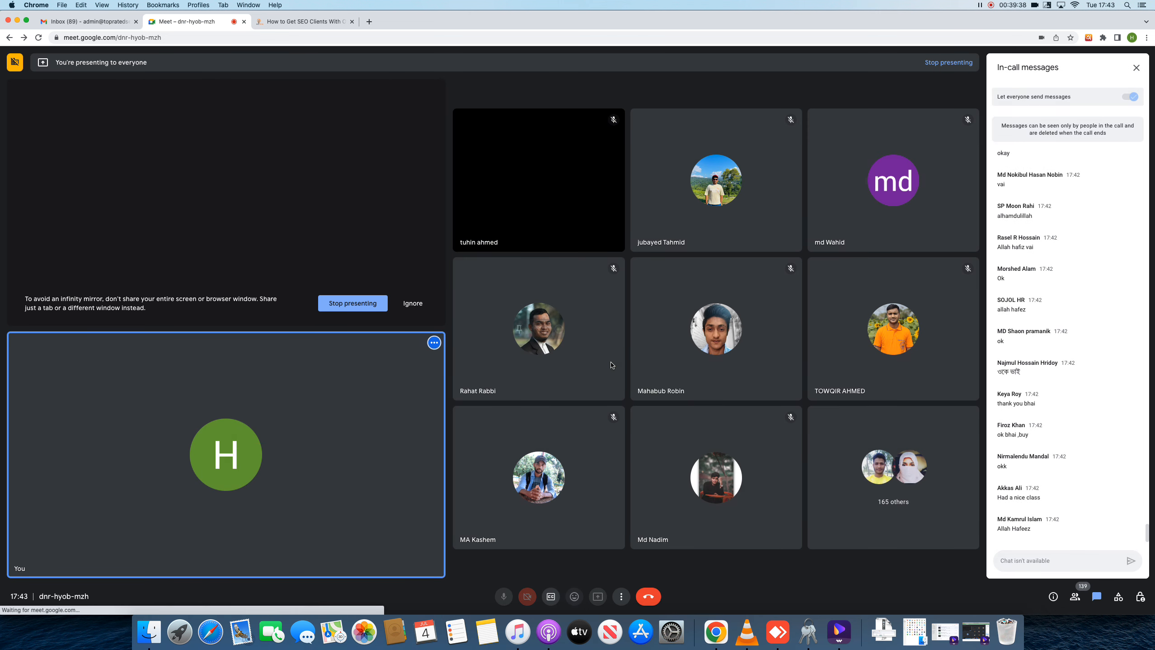